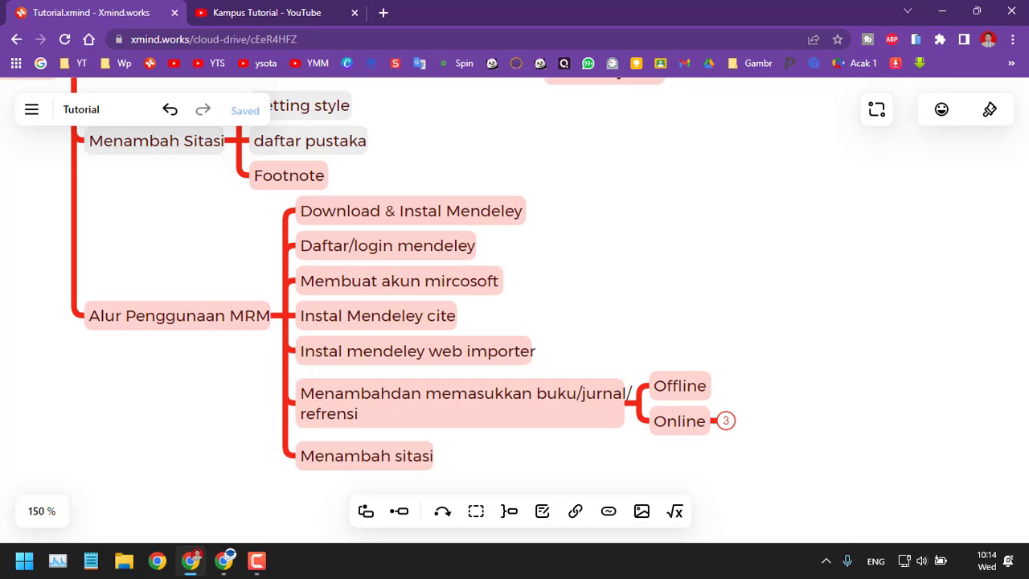
- Finish reviewing the Mendeley steps in the Tutorial mind map, then switch to the other Chrome window's new tab
{"action": "scroll", "coordinate": [241, 281], "scroll_direction": "up", "scroll_amount": 4}
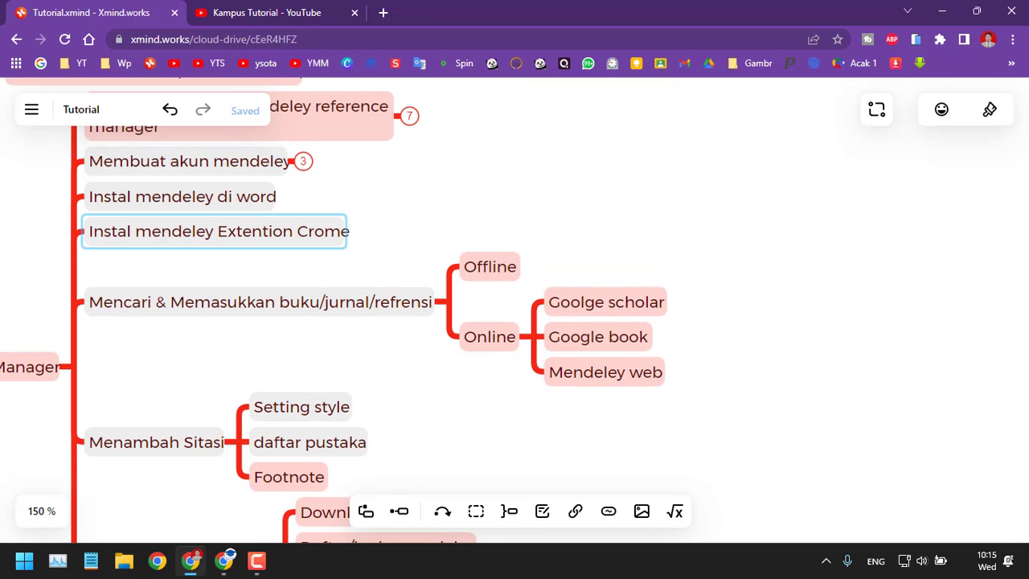
{"action": "scroll", "coordinate": [241, 241], "scroll_direction": "down", "scroll_amount": 3}
{"action": "scroll", "coordinate": [241, 241], "scroll_direction": "up", "scroll_amount": 4}
{"action": "scroll", "coordinate": [362, 282], "scroll_direction": "down", "scroll_amount": 4}
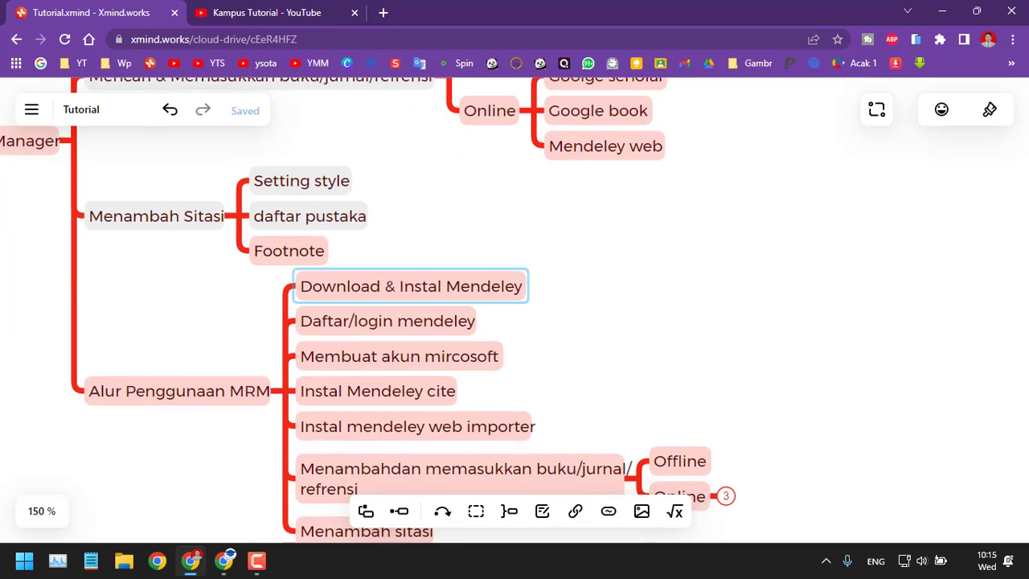
{"action": "scroll", "coordinate": [402, 289], "scroll_direction": "down", "scroll_amount": 2}
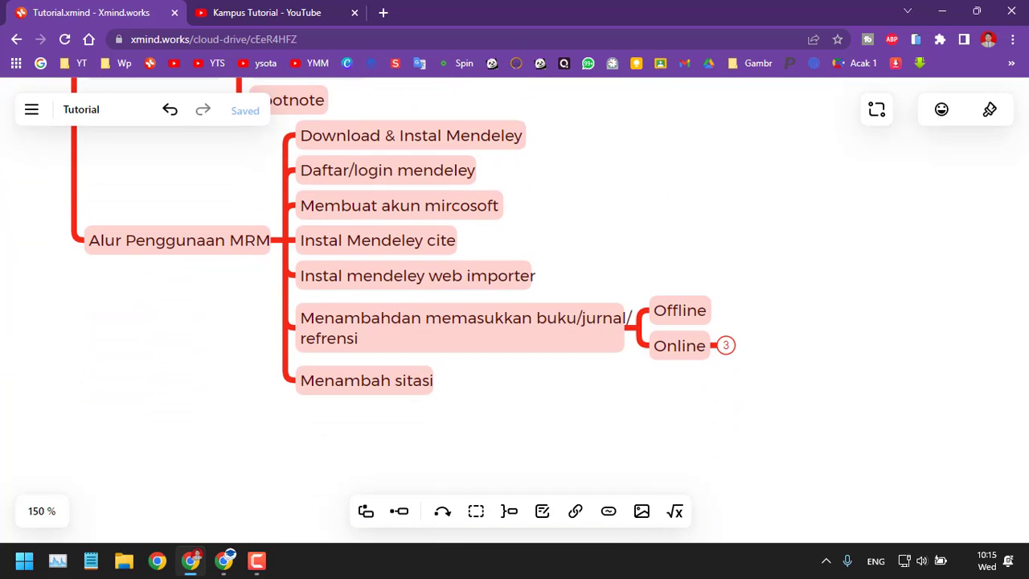
{"action": "scroll", "coordinate": [402, 273], "scroll_direction": "up", "scroll_amount": 2}
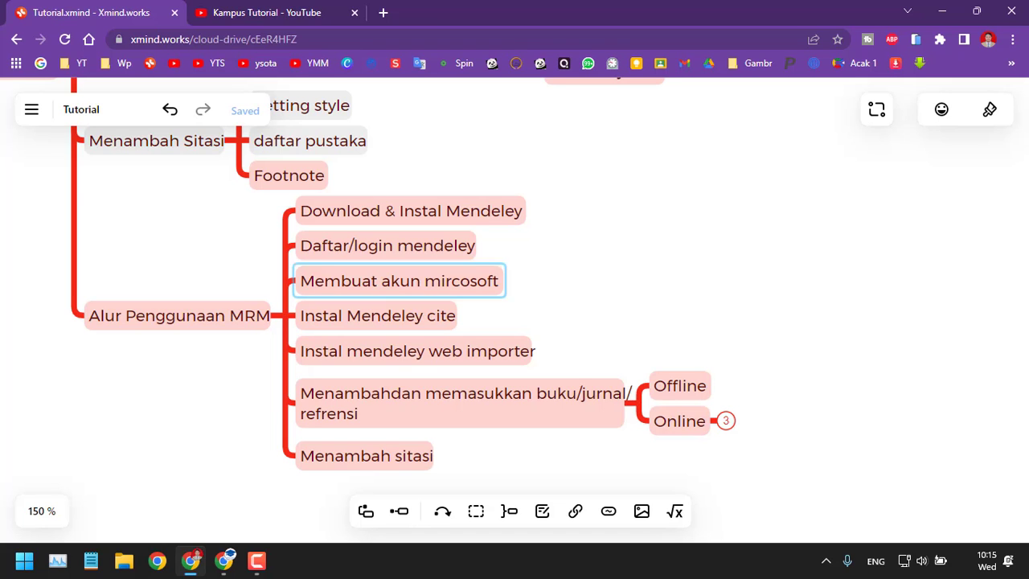
{"action": "scroll", "coordinate": [373, 213], "scroll_direction": "up", "scroll_amount": 4}
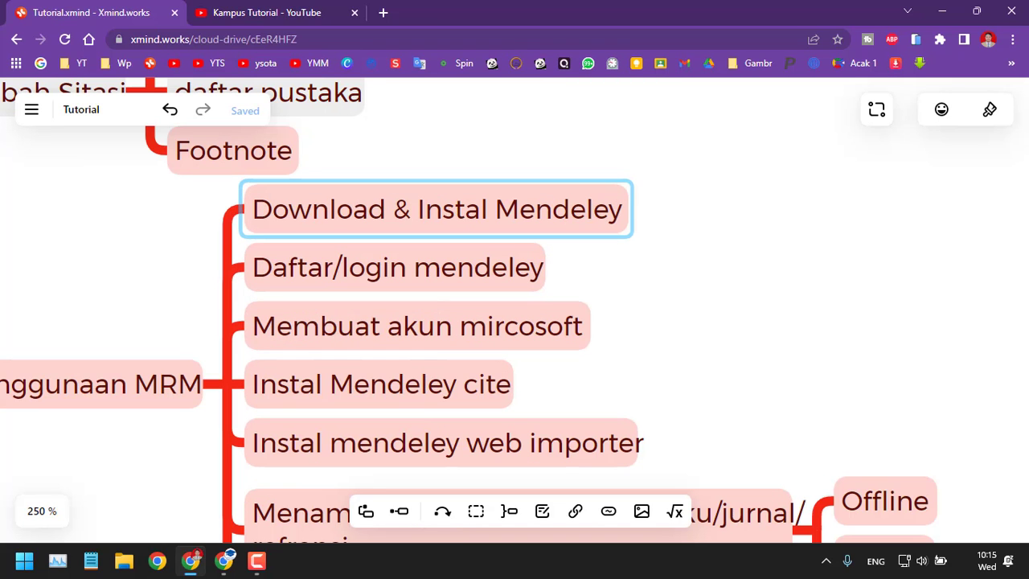
{"action": "left_click", "coordinate": [224, 560]}
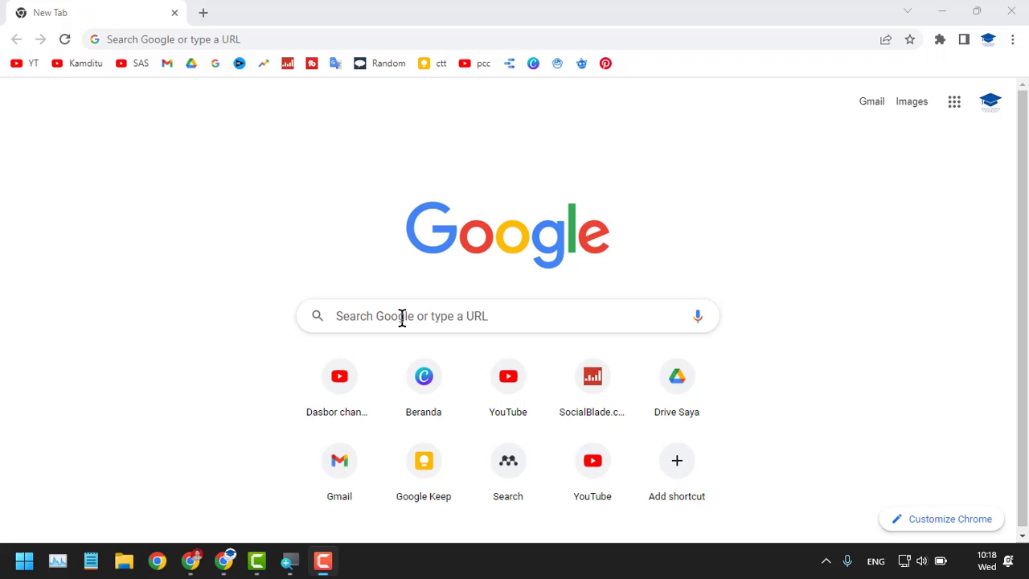
- Search Google for 'download mendeley'
{"action": "left_click", "coordinate": [396, 314]}
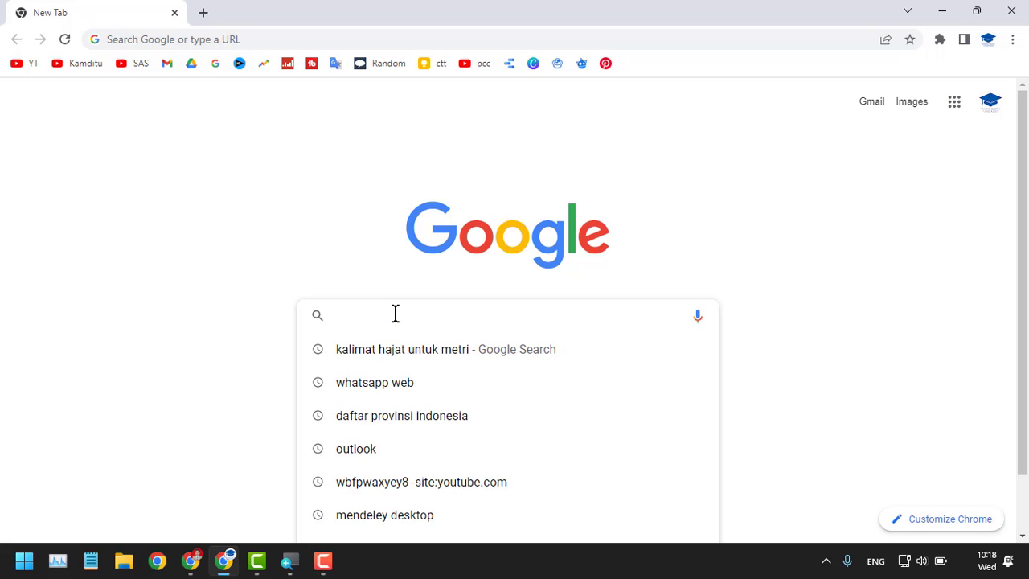
{"action": "type", "text": "men"}
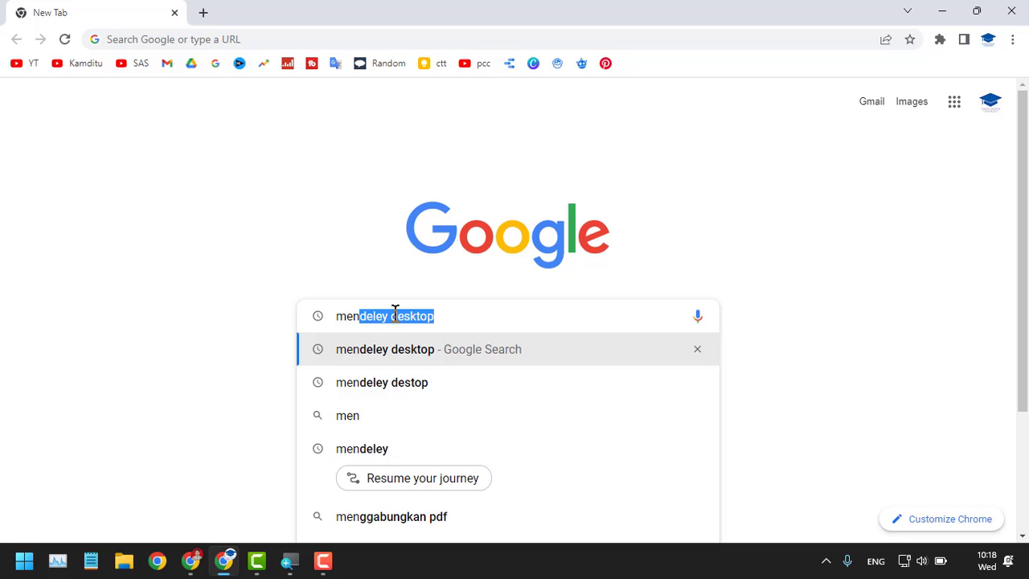
{"action": "key", "text": "BackSpace"}
{"action": "key", "text": "BackSpace"}
{"action": "key", "text": "BackSpace"}
{"action": "key", "text": "BackSpace"}
{"action": "type", "text": "d"}
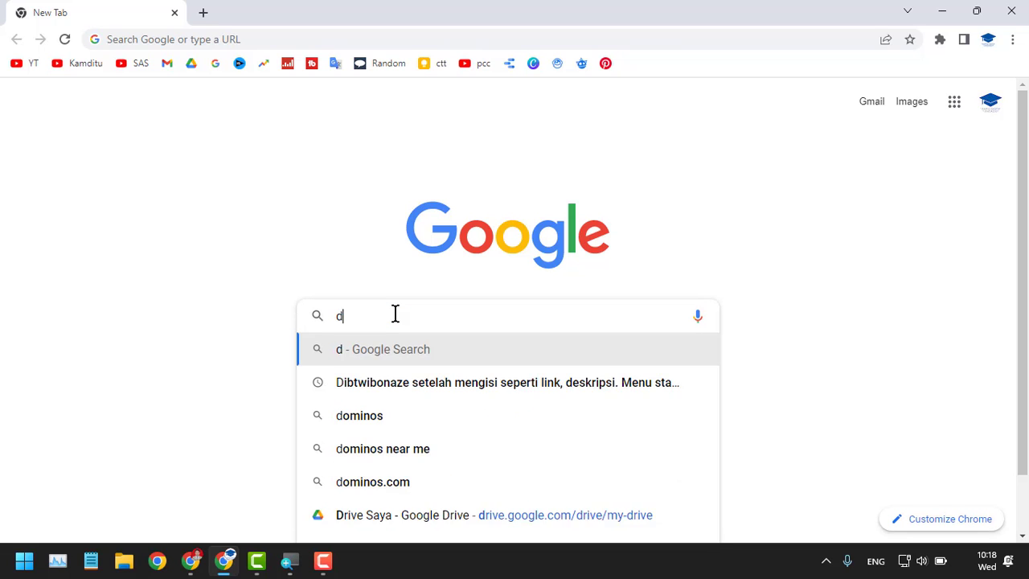
{"action": "type", "text": "ownload m"}
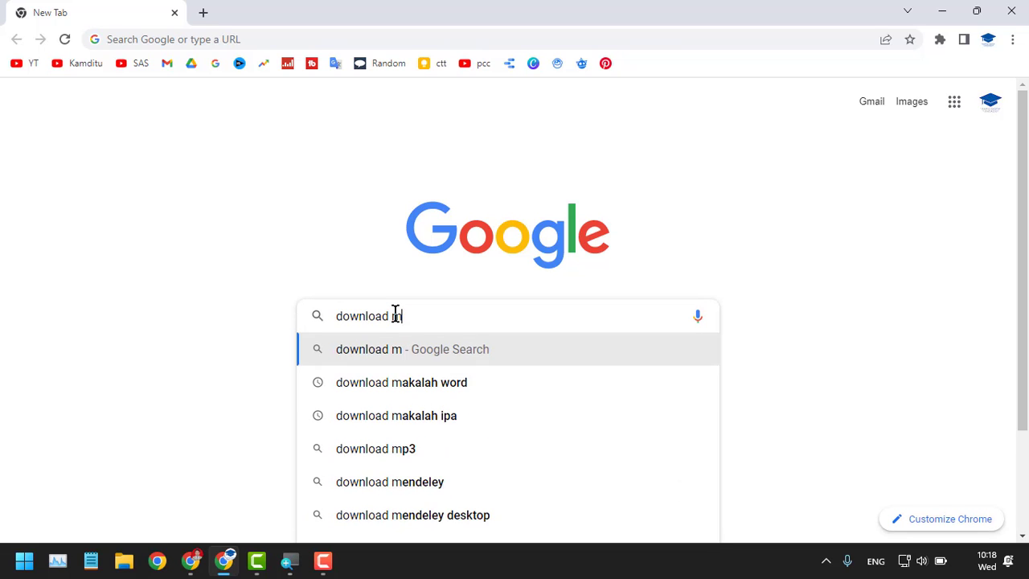
{"action": "type", "text": "endeley"}
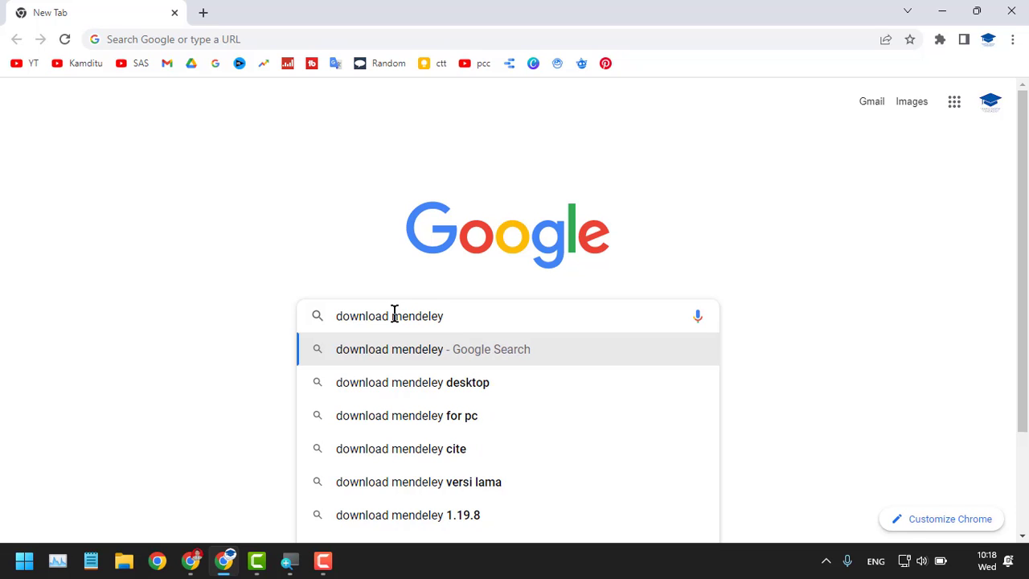
{"action": "key", "text": "Return"}
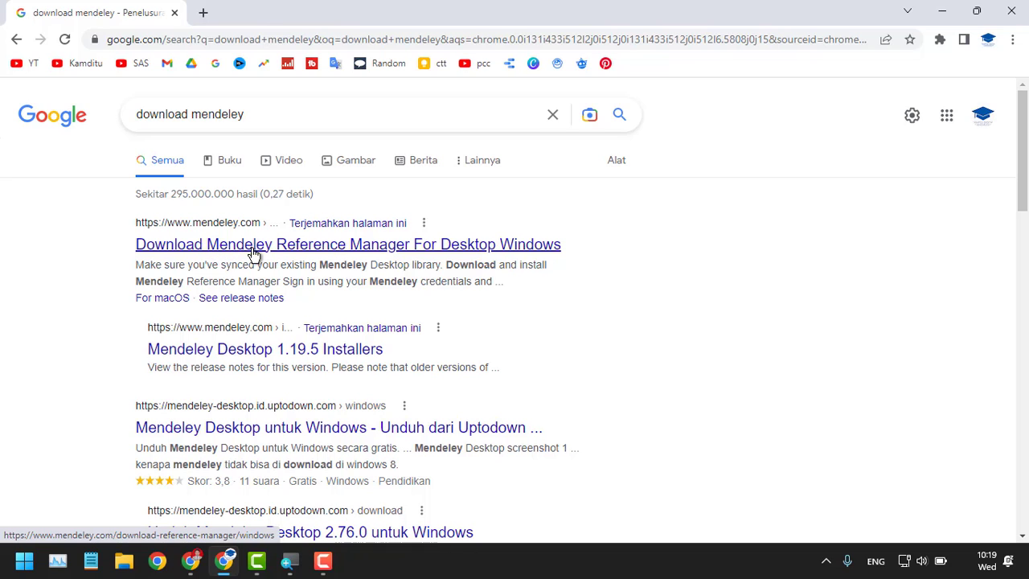
- Open Mendeley's download page from the first result and download the Windows installer
{"action": "right_click", "coordinate": [327, 256]}
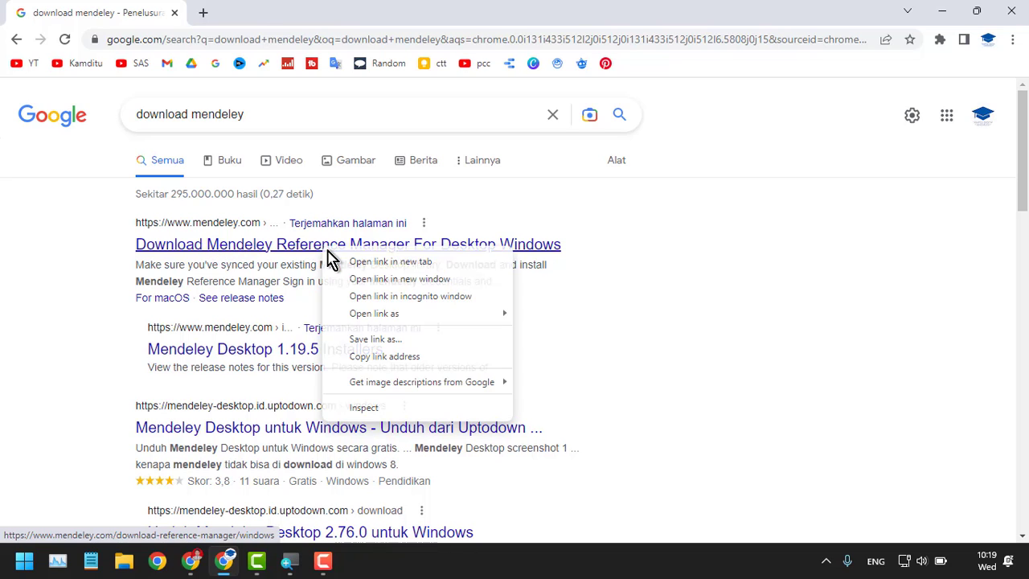
{"action": "left_click", "coordinate": [296, 252]}
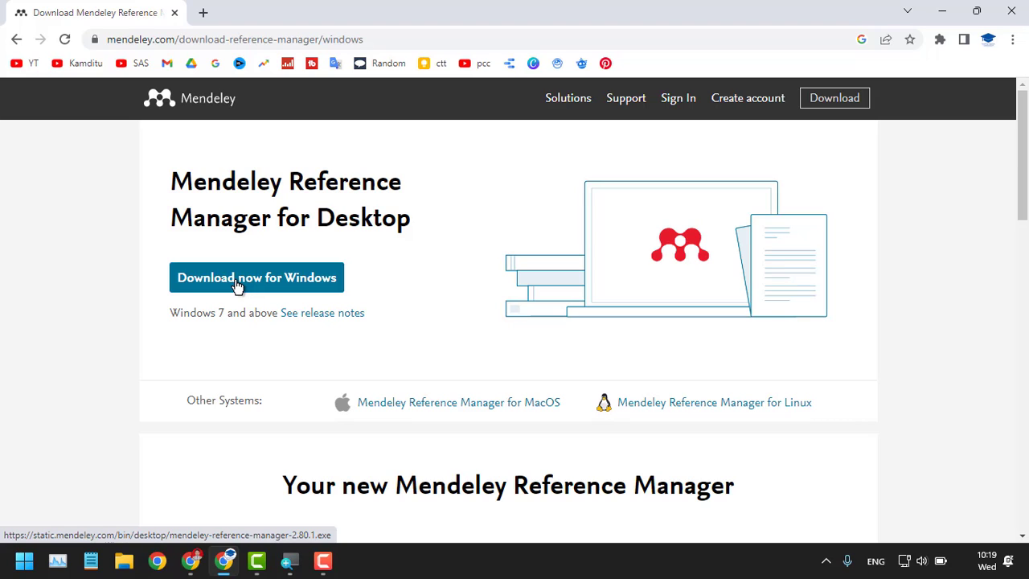
{"action": "left_click", "coordinate": [237, 281]}
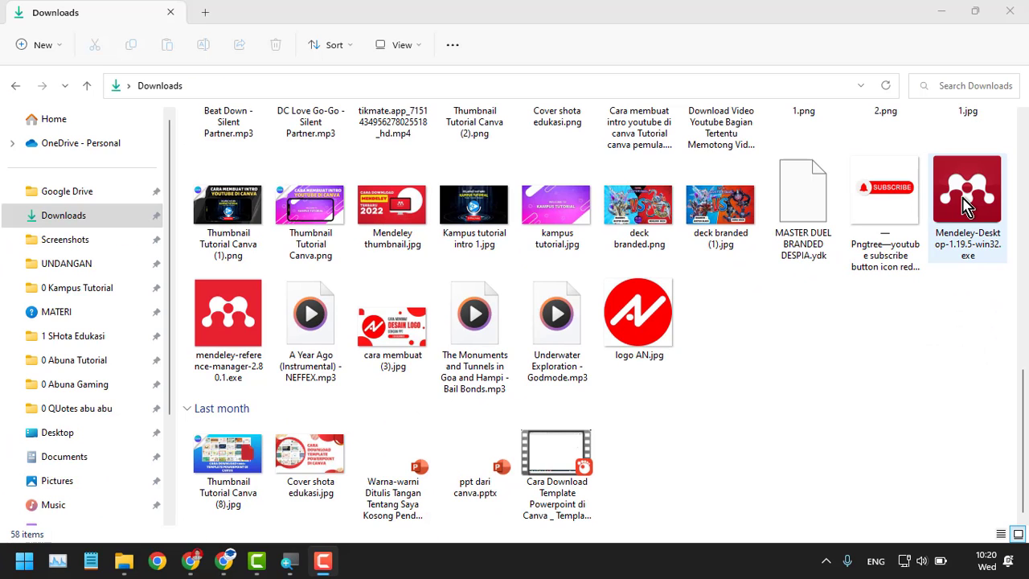
- Install mendeley-reference-manager-2.80.1.exe as administrator for the current user and launch it
{"action": "right_click", "coordinate": [216, 320]}
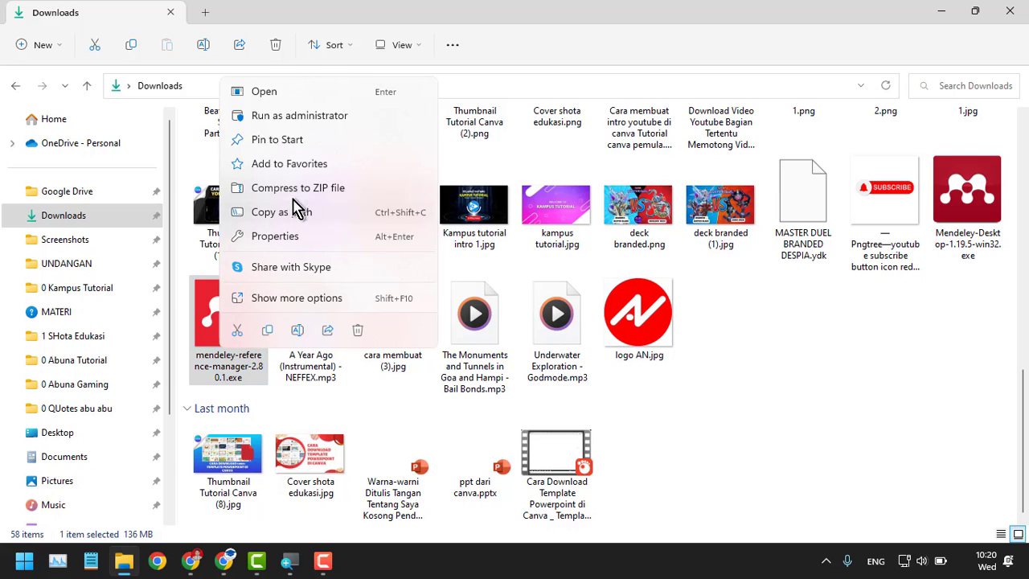
{"action": "left_click", "coordinate": [316, 118]}
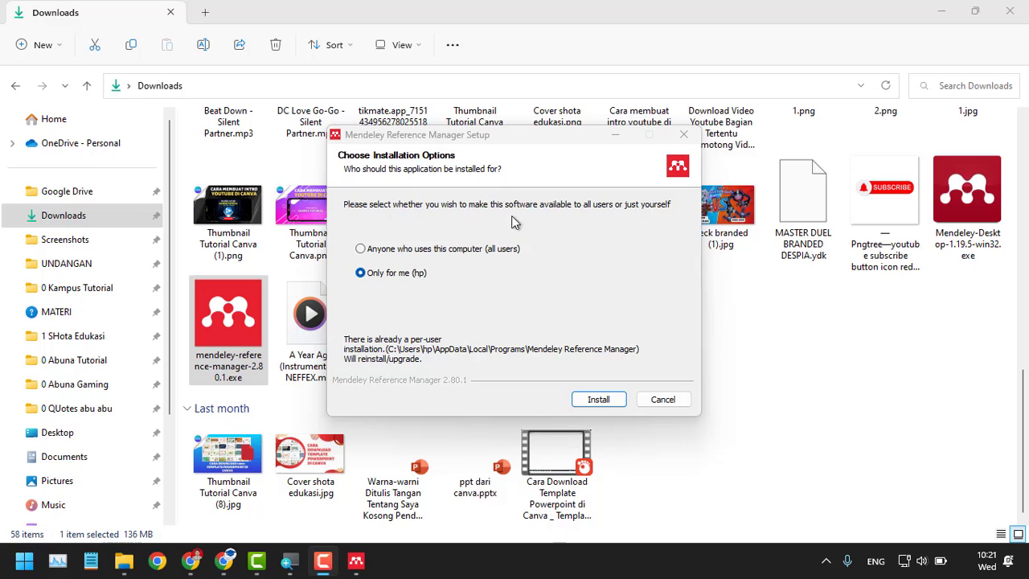
{"action": "left_click", "coordinate": [598, 399]}
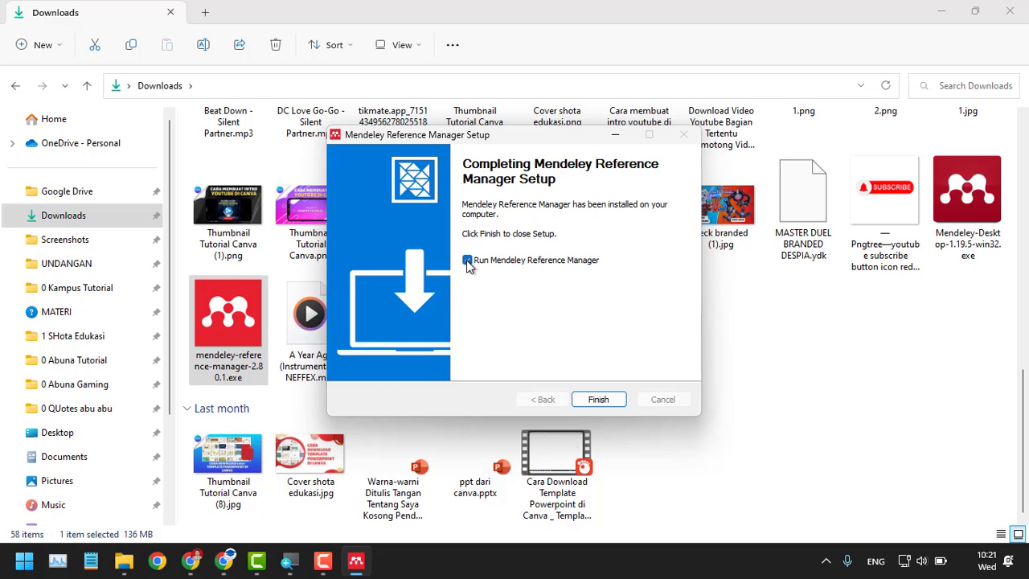
{"action": "left_click", "coordinate": [598, 399]}
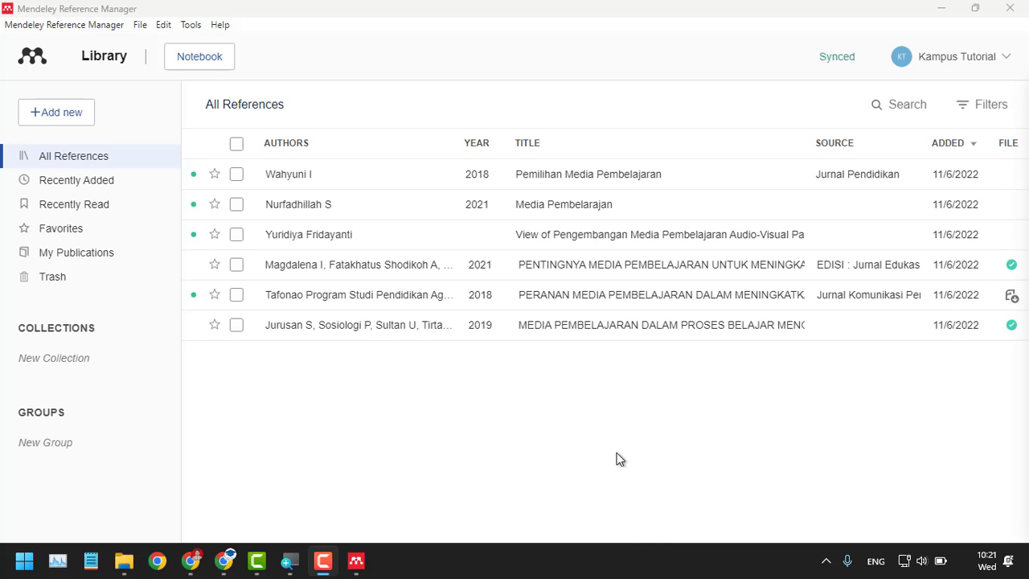
- Sign out of the Mendeley account from the account menu, then return to Chrome
{"action": "left_click", "coordinate": [953, 67]}
{"action": "left_click", "coordinate": [705, 48]}
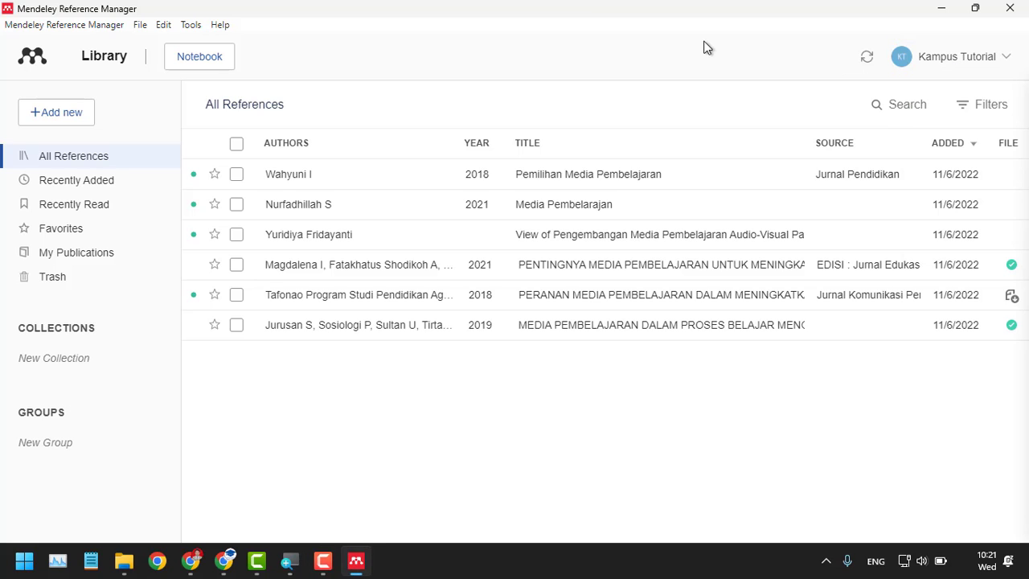
{"action": "left_click", "coordinate": [949, 71]}
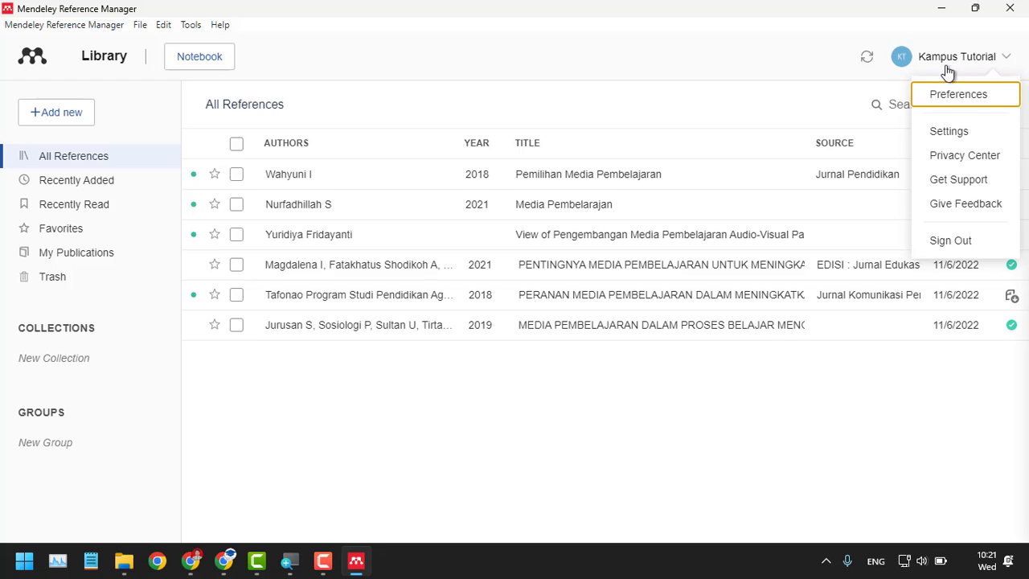
{"action": "left_click", "coordinate": [951, 242]}
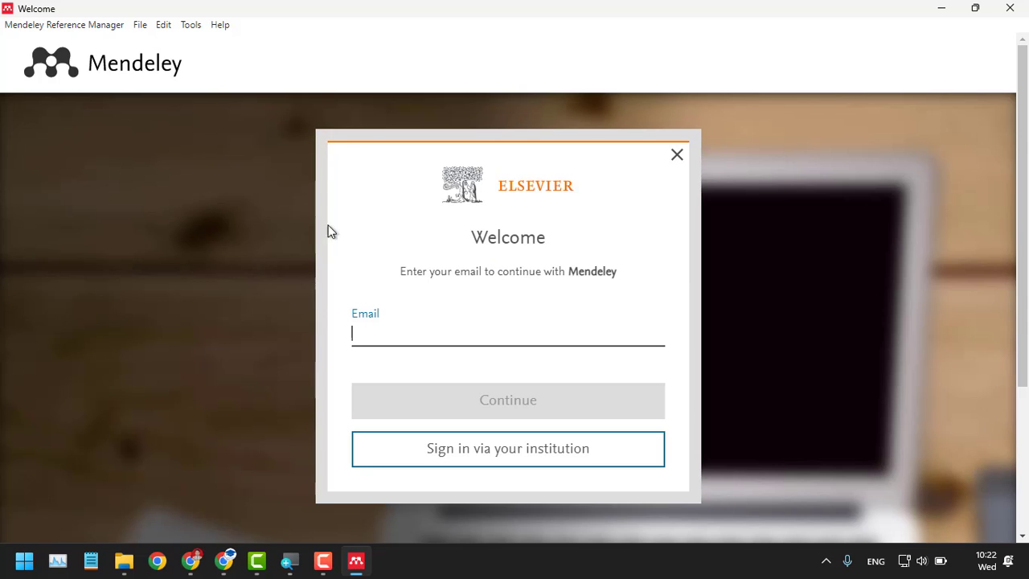
{"action": "left_click", "coordinate": [226, 562]}
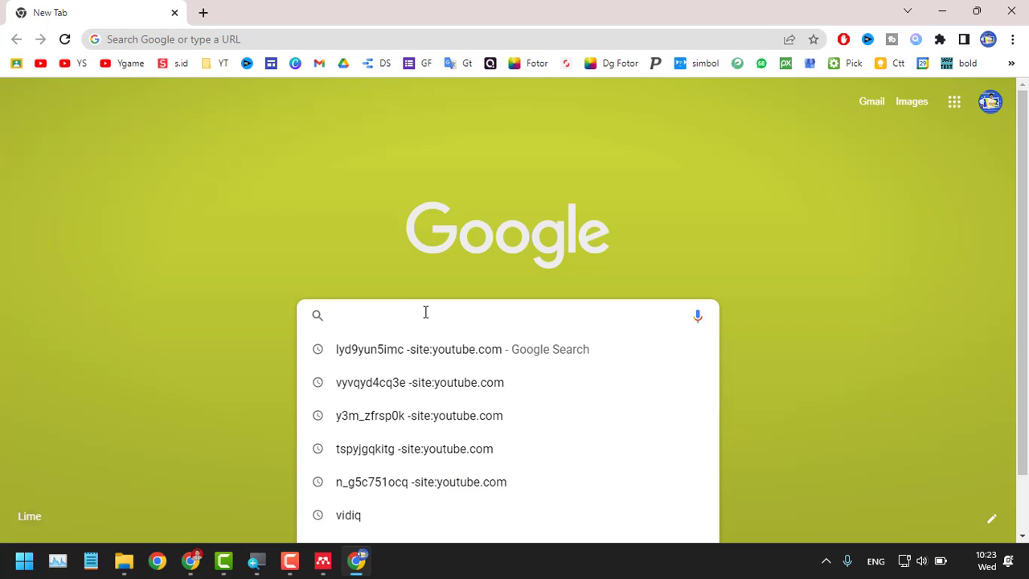
- Search for 'daftar mendeley' and go to the Create account - Mendeley page
{"action": "type", "text": "daftar "}
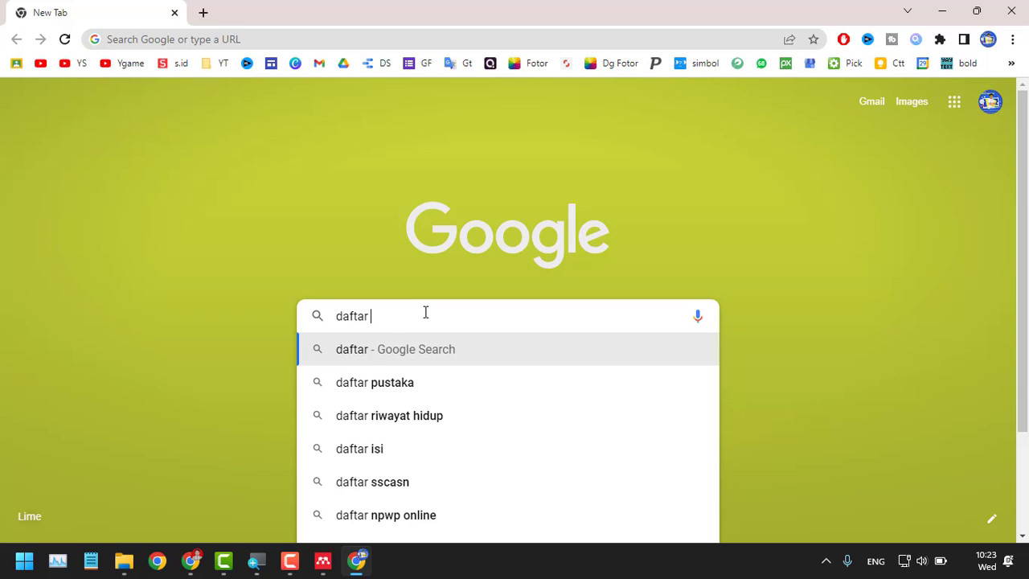
{"action": "type", "text": "mendel"}
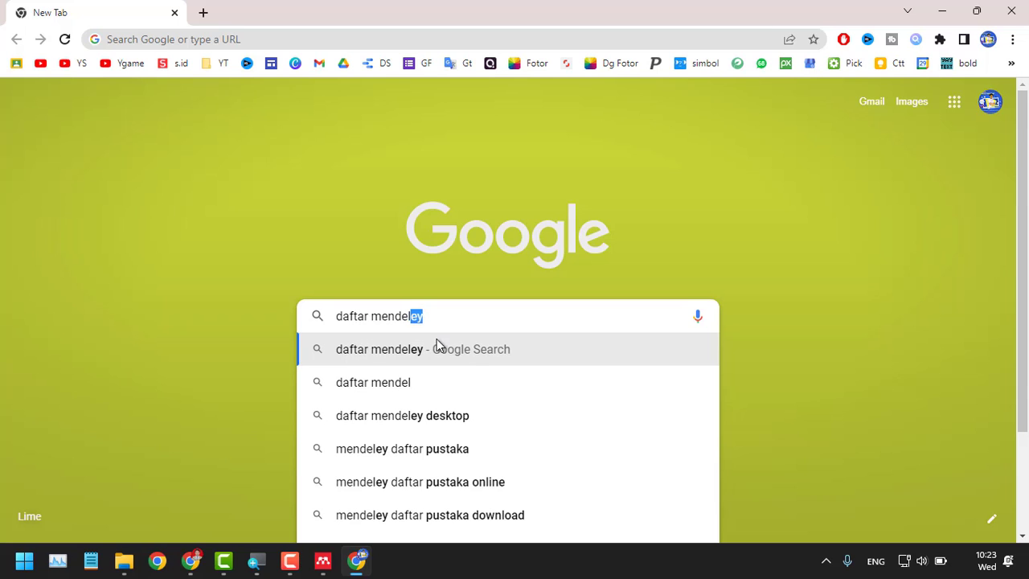
{"action": "left_click", "coordinate": [464, 359]}
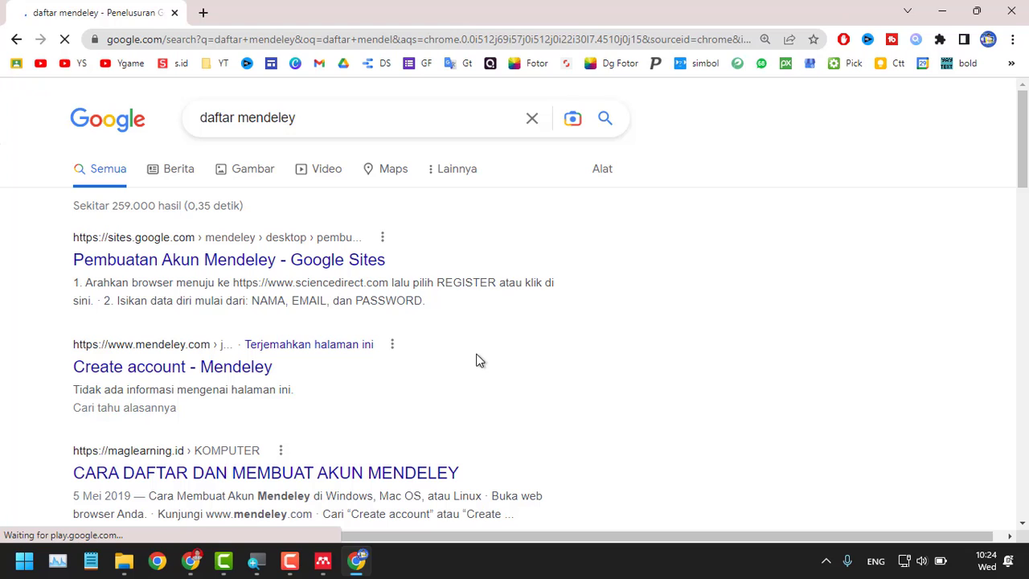
{"action": "scroll", "coordinate": [112, 337], "scroll_direction": "down", "scroll_amount": 1}
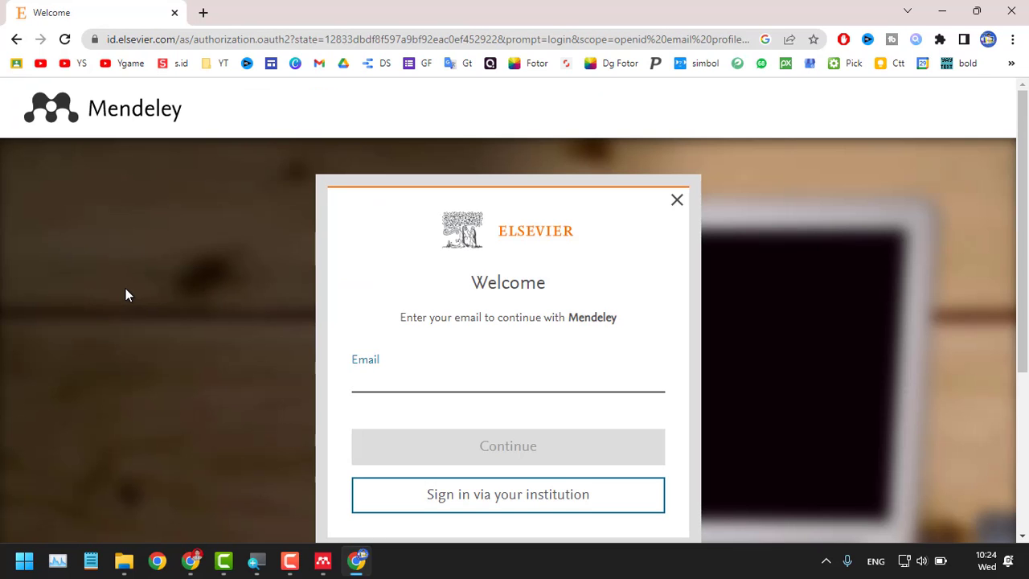
{"action": "scroll", "coordinate": [125, 287], "scroll_direction": "down", "scroll_amount": 3}
{"action": "scroll", "coordinate": [126, 287], "scroll_direction": "up", "scroll_amount": 2}
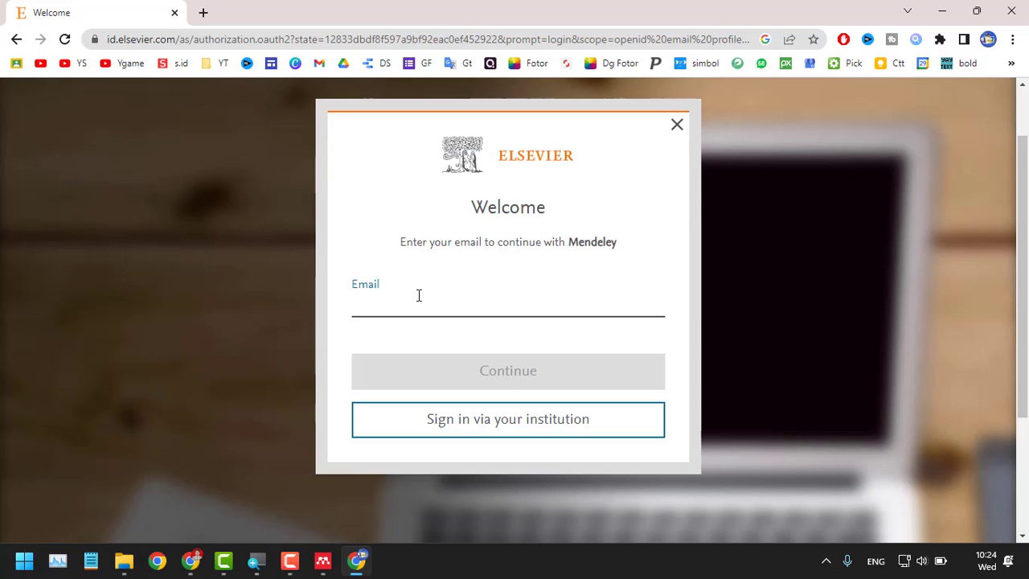
- Enter the account e-mail address in the Email field and continue to registration
{"action": "key", "text": "BackSpace"}
{"action": "key", "text": "BackSpace"}
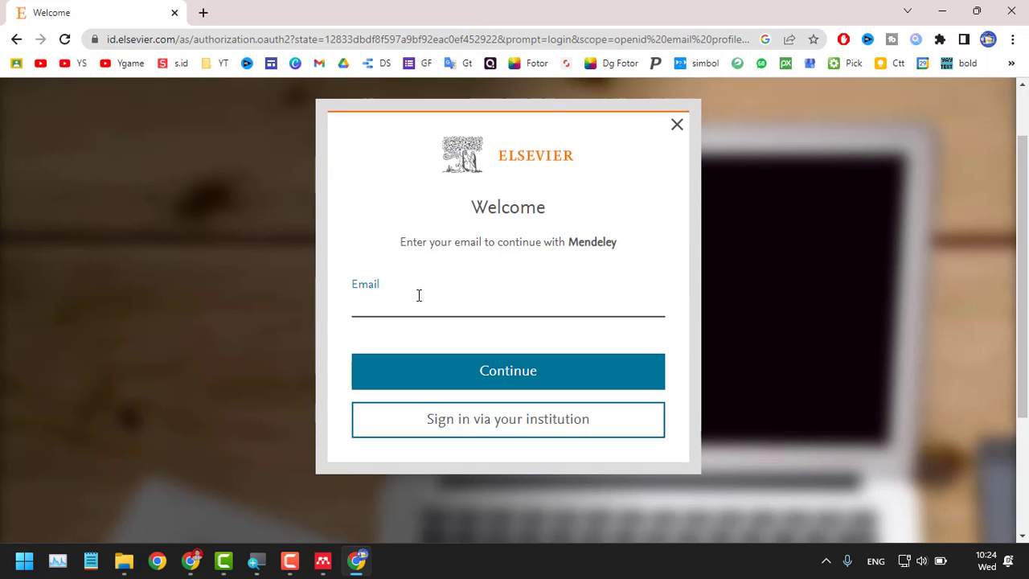
{"action": "key", "text": "BackSpace"}
{"action": "key", "text": "BackSpace"}
{"action": "key", "text": "BackSpace"}
{"action": "key", "text": "BackSpace"}
{"action": "key", "text": "BackSpace"}
{"action": "key", "text": "BackSpace"}
{"action": "key", "text": "BackSpace"}
{"action": "key", "text": "BackSpace"}
{"action": "key", "text": "ctrl+a"}
{"action": "key", "text": "BackSpace"}
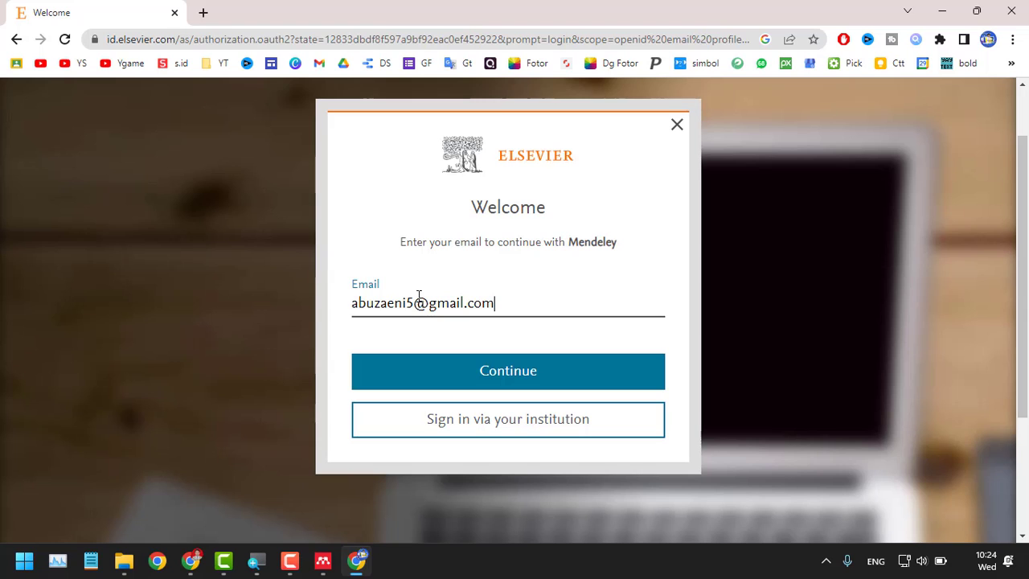
{"action": "left_click", "coordinate": [518, 379]}
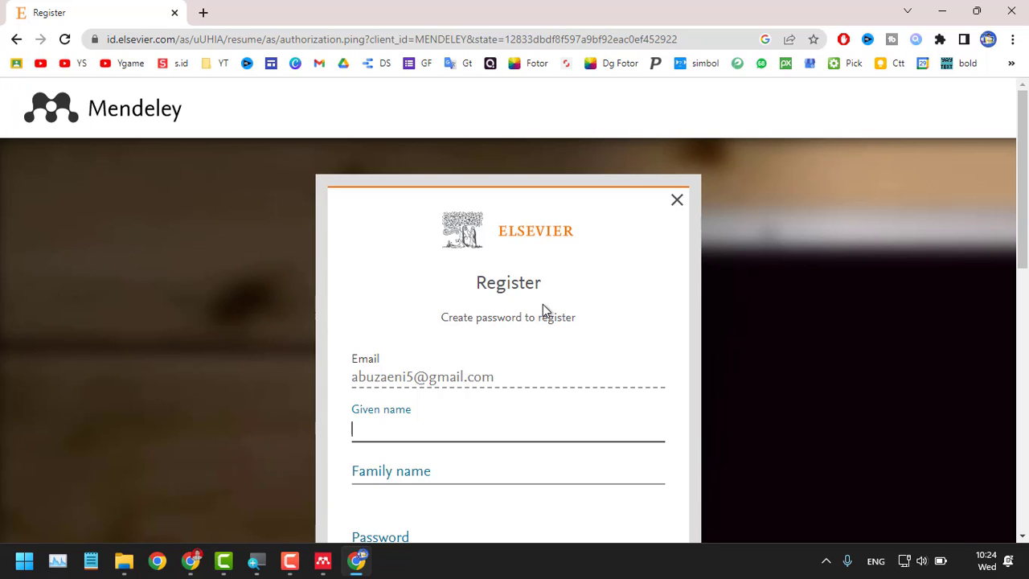
- Fill in the given name and family name, focus Password, and bring up Notepad
{"action": "scroll", "coordinate": [542, 304], "scroll_direction": "down", "scroll_amount": 2}
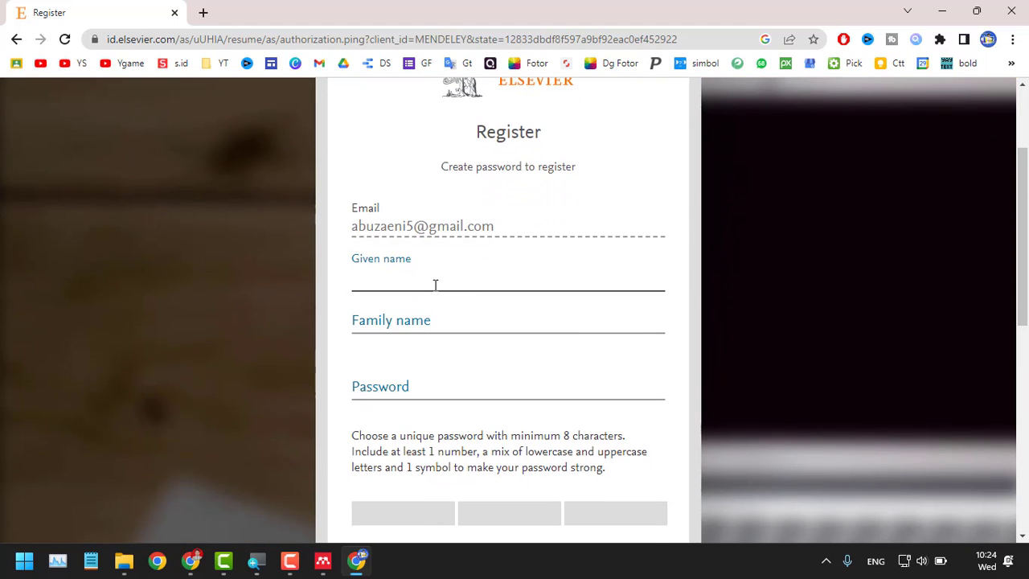
{"action": "type", "text": "abu"}
{"action": "left_click", "coordinate": [454, 325]}
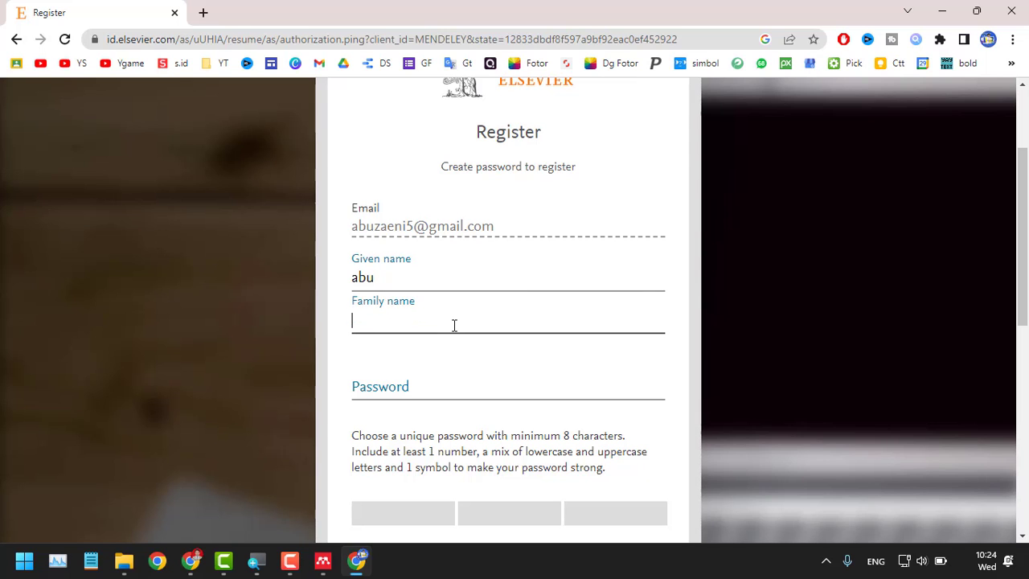
{"action": "type", "text": "zaeni"}
{"action": "scroll", "coordinate": [454, 325], "scroll_direction": "down", "scroll_amount": 2}
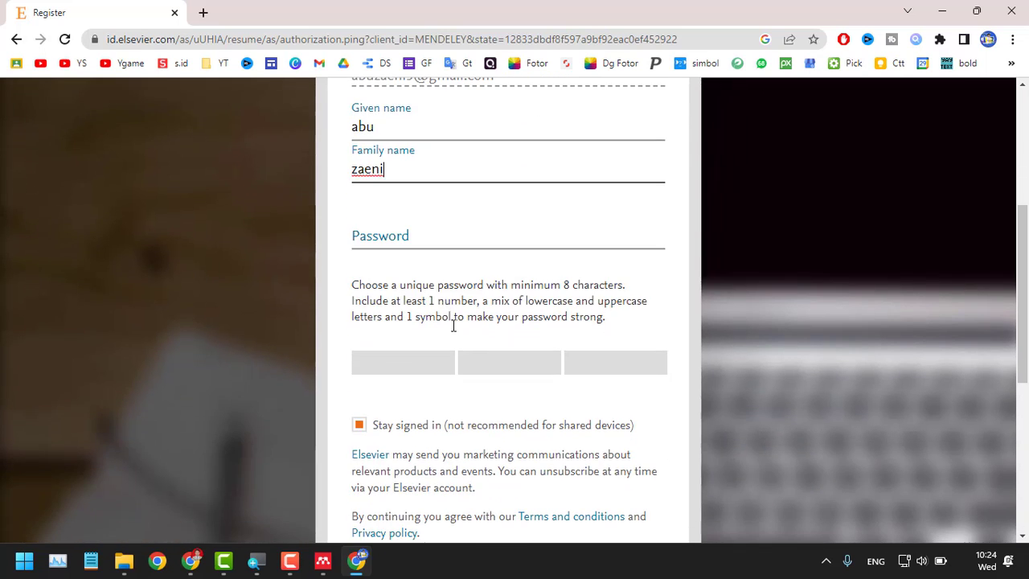
{"action": "left_click", "coordinate": [423, 232]}
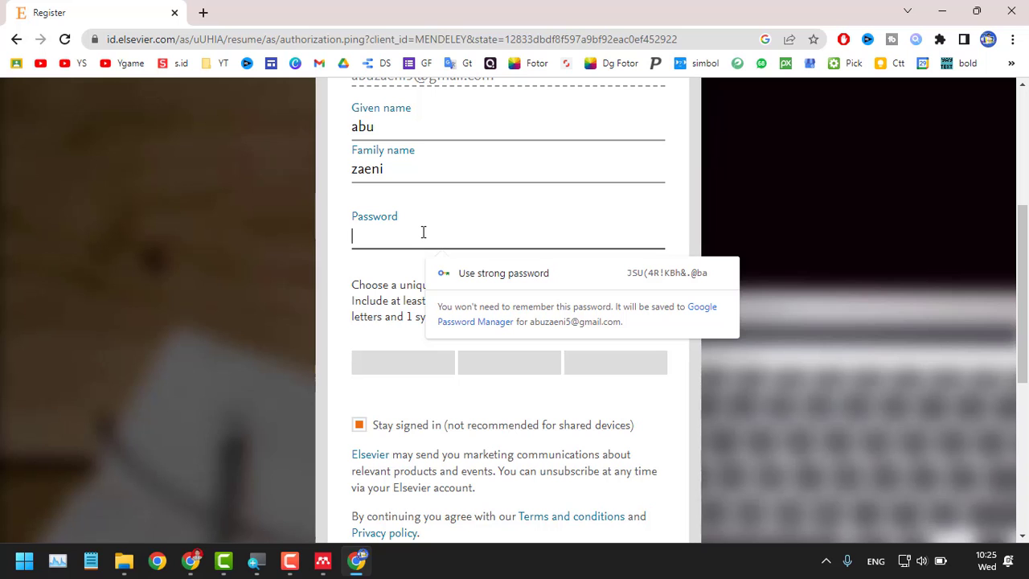
{"action": "left_click", "coordinate": [90, 567]}
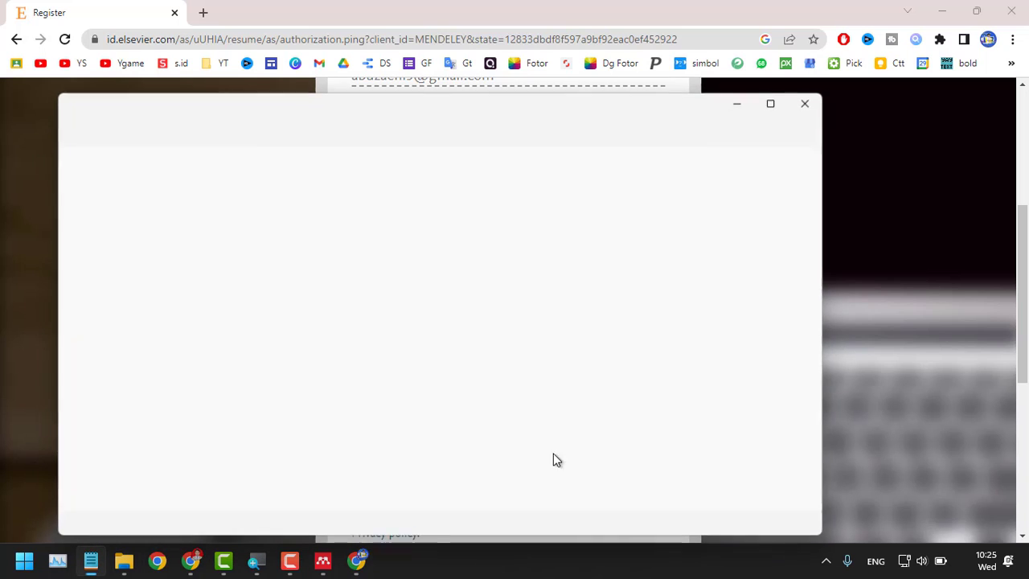
- Write the chosen account password in Notepad, copy it, and return to the form
{"action": "left_click_drag", "start_coordinate": [324, 101], "coordinate": [476, 153]}
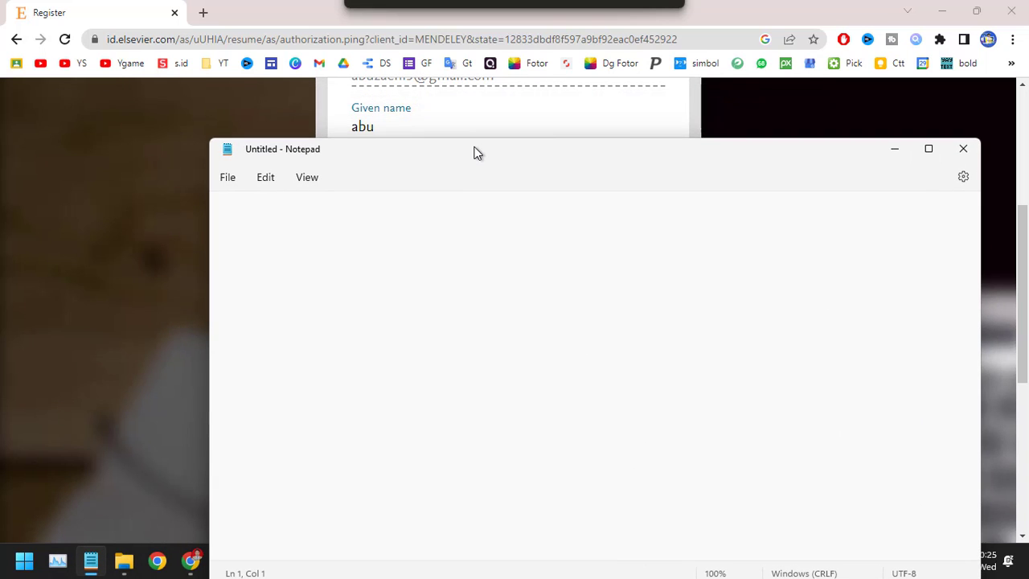
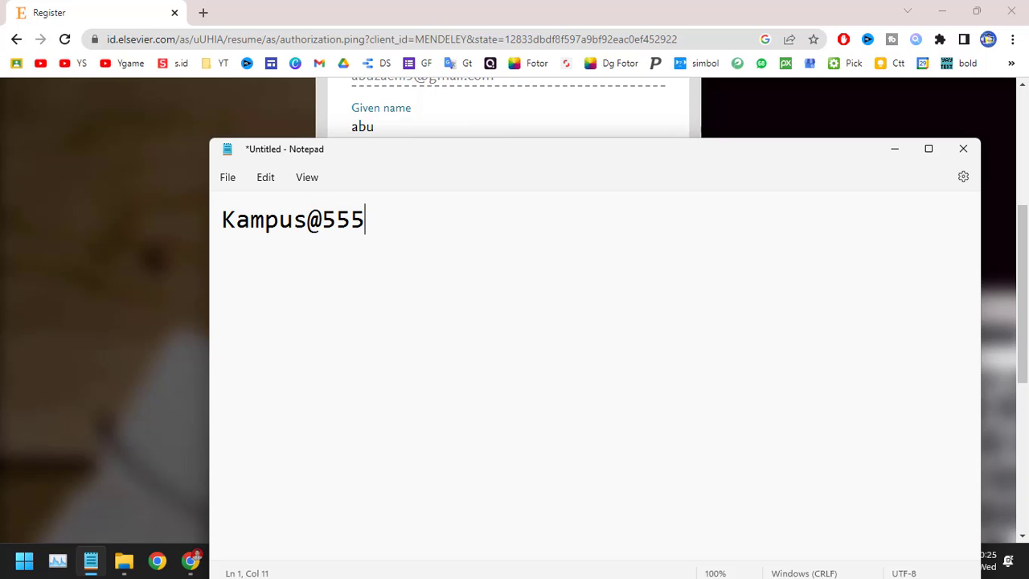
{"action": "left_click_drag", "start_coordinate": [223, 218], "coordinate": [322, 218]}
{"action": "left_click_drag", "start_coordinate": [385, 220], "coordinate": [222, 215]}
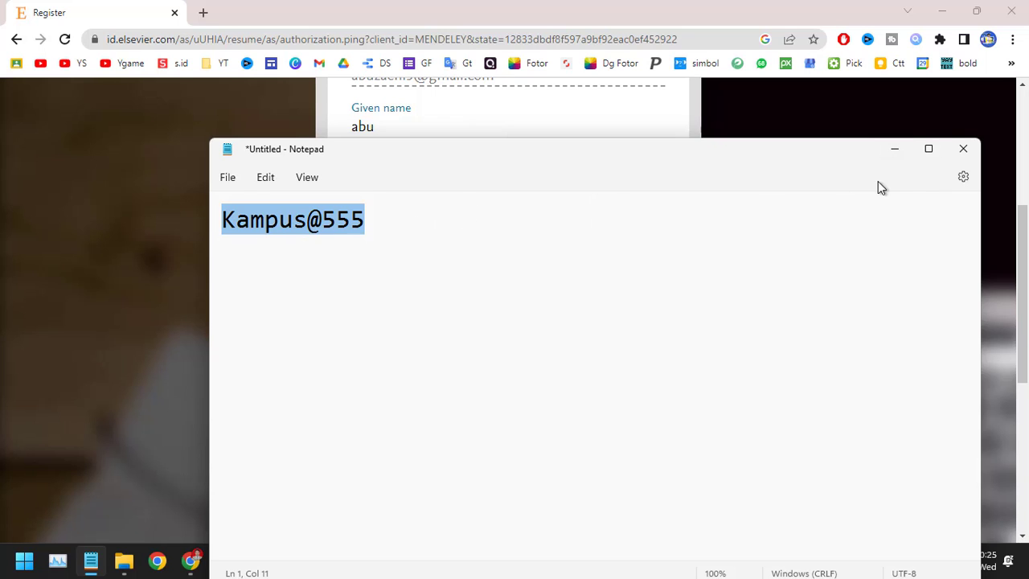
{"action": "left_click", "coordinate": [896, 149]}
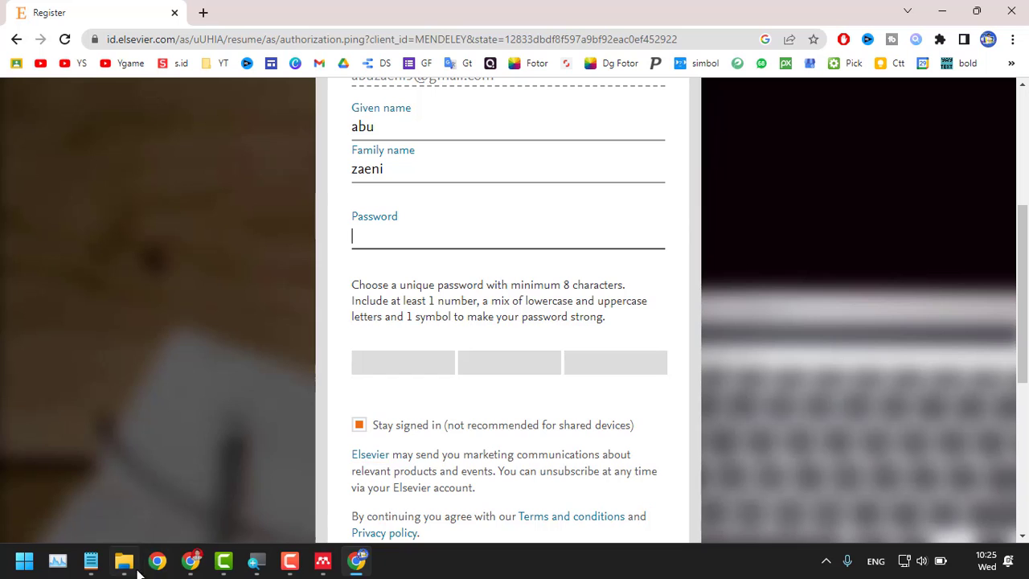
{"action": "left_click", "coordinate": [91, 560]}
{"action": "left_click", "coordinate": [530, 240]}
{"action": "key", "text": "ctrl+a"}
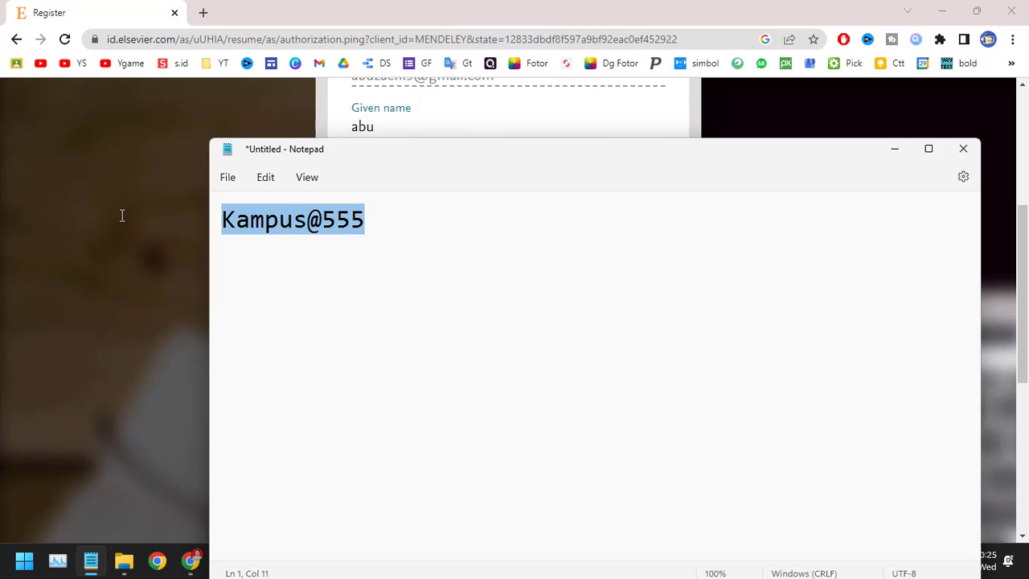
{"action": "left_click", "coordinate": [120, 215]}
- Paste the noted password into the Password field and reveal it in plain text
{"action": "left_click", "coordinate": [423, 234]}
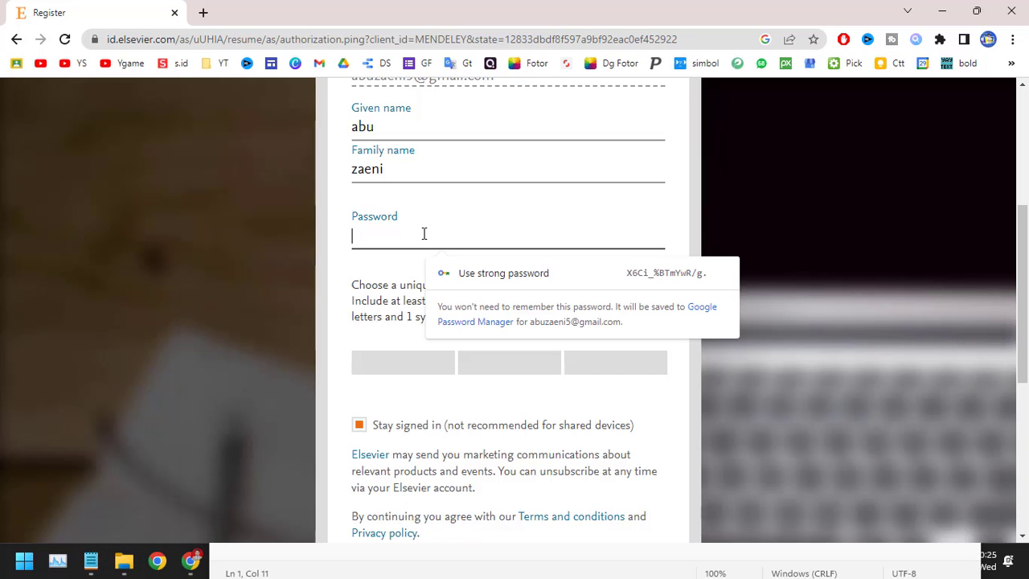
{"action": "key", "text": "ctrl+v"}
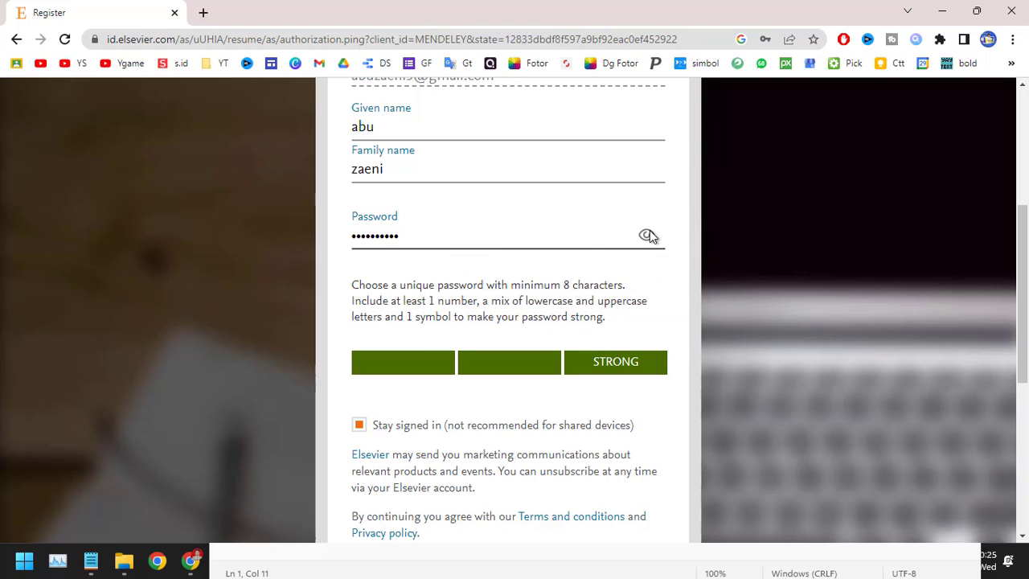
{"action": "left_click", "coordinate": [647, 234]}
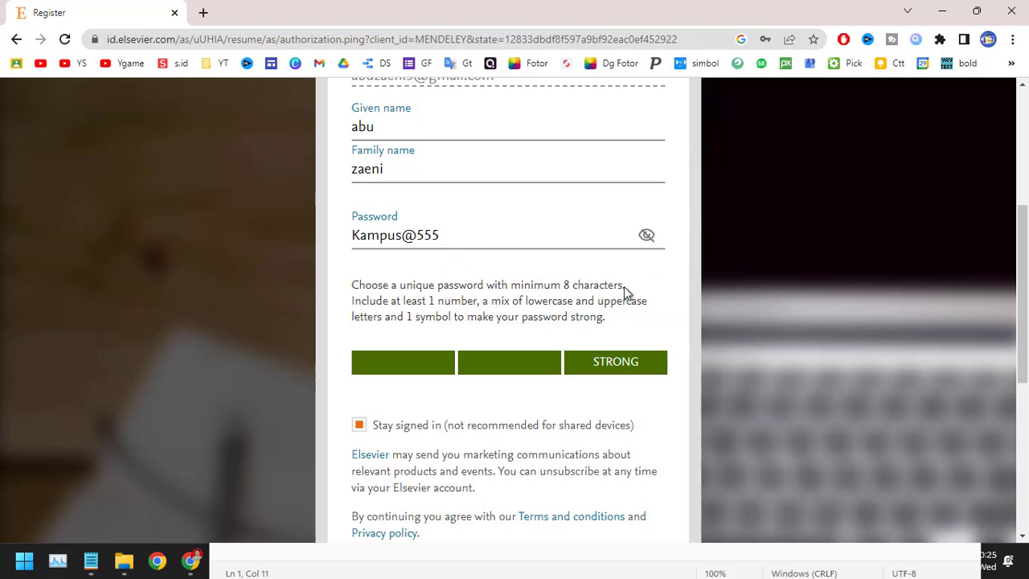
- Correct the password's final digit and symbol by retyping them until it rates STRONG
{"action": "double_click", "coordinate": [414, 235]}
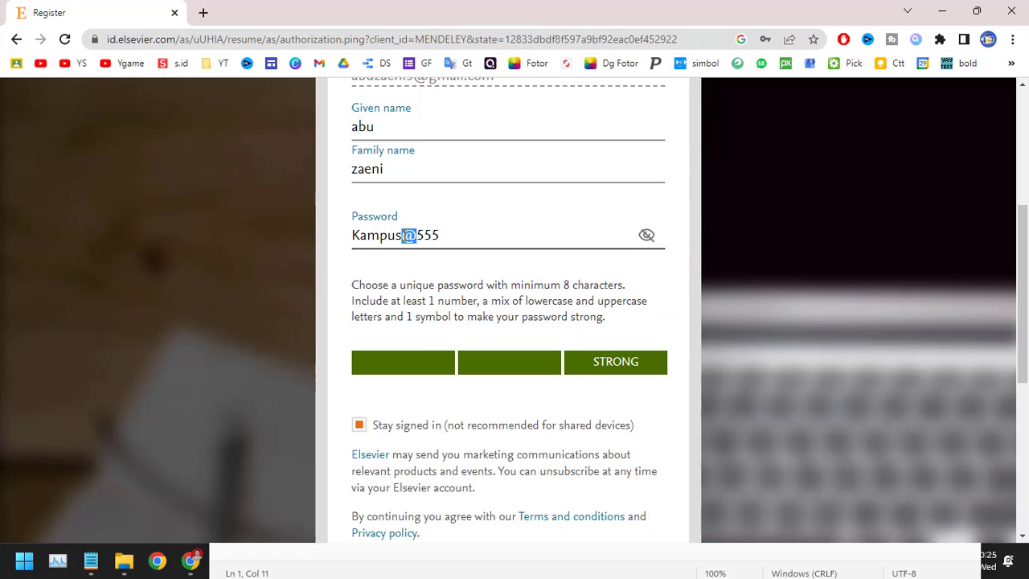
{"action": "left_click", "coordinate": [457, 234]}
{"action": "key", "text": "BackSpace"}
{"action": "double_click", "coordinate": [412, 235]}
{"action": "left_click", "coordinate": [424, 234]}
{"action": "double_click", "coordinate": [422, 235]}
{"action": "key", "text": "BackSpace"}
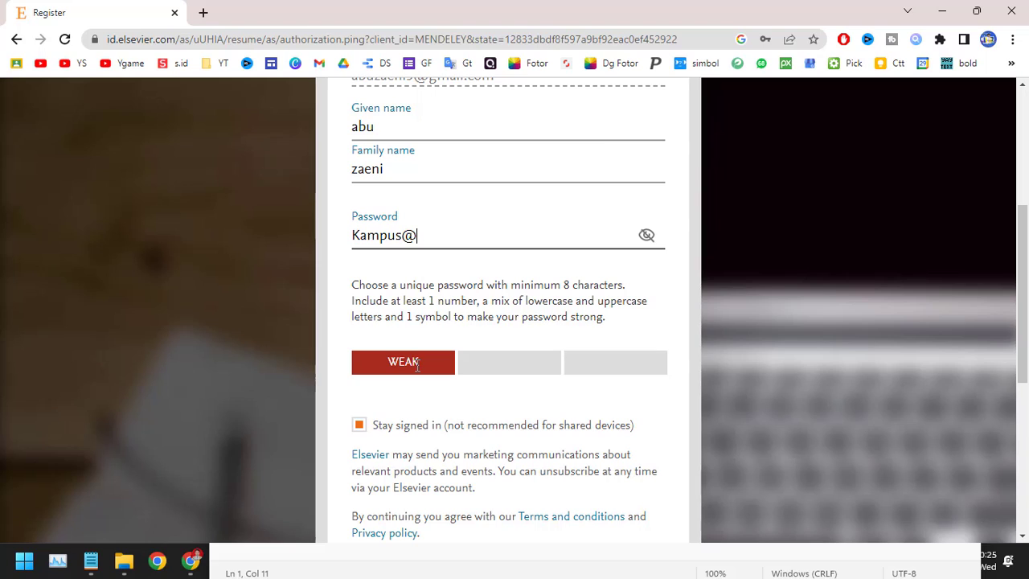
{"action": "type", "text": "5"}
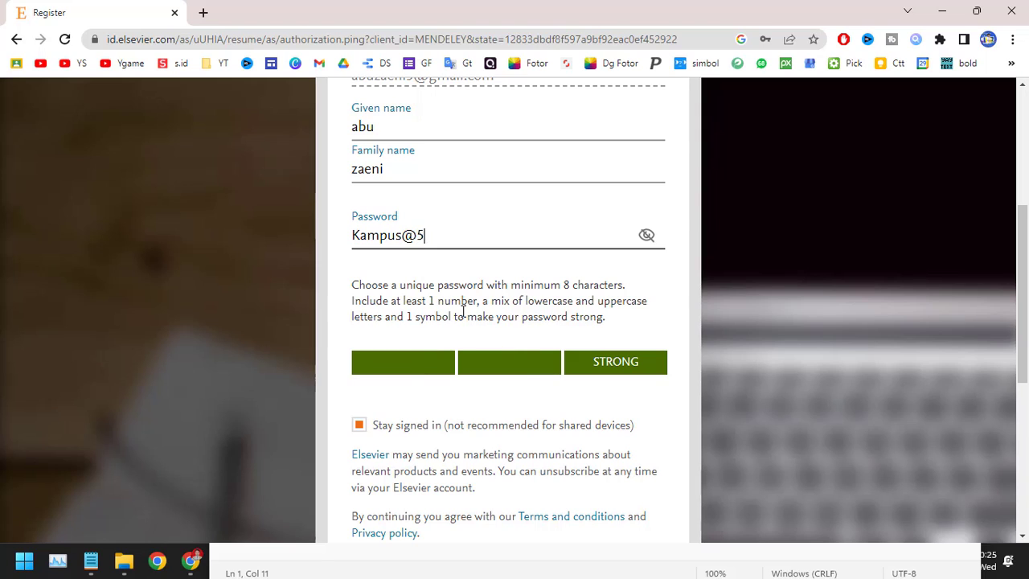
{"action": "double_click", "coordinate": [409, 234]}
{"action": "key", "text": "BackSpace"}
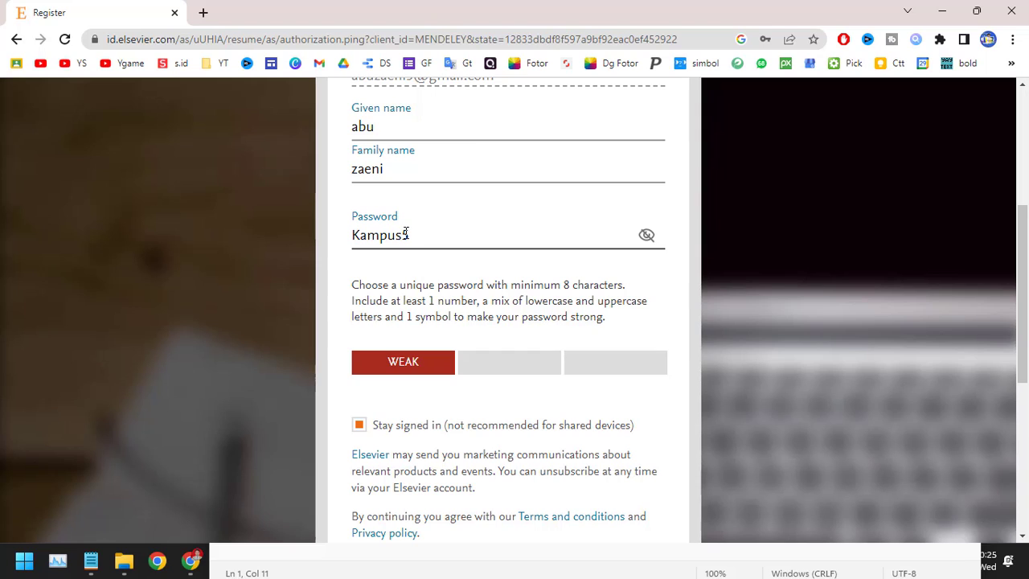
{"action": "type", "text": "@"}
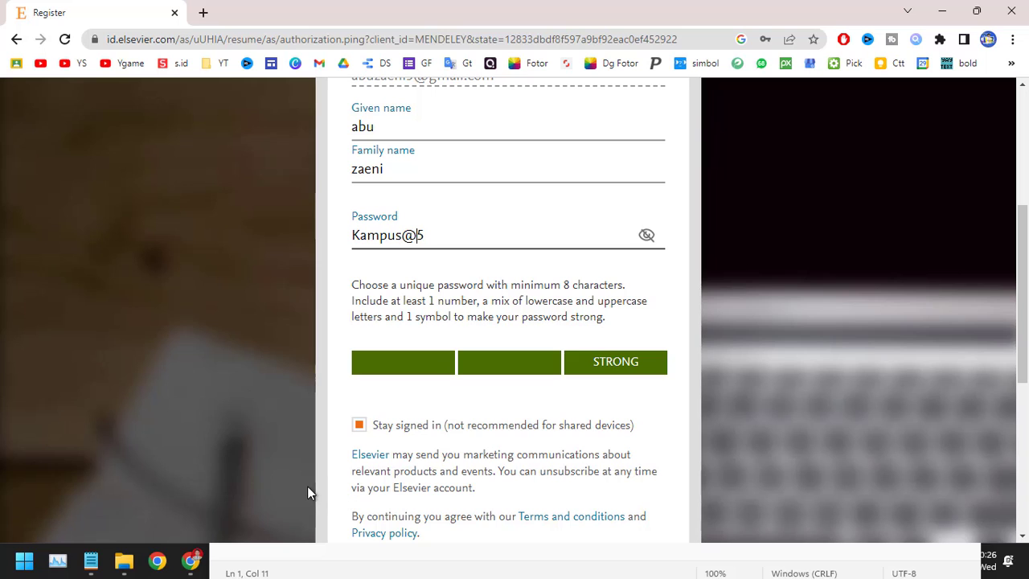
{"action": "scroll", "coordinate": [406, 356], "scroll_direction": "up", "scroll_amount": 2}
{"action": "scroll", "coordinate": [406, 356], "scroll_direction": "up", "scroll_amount": 2}
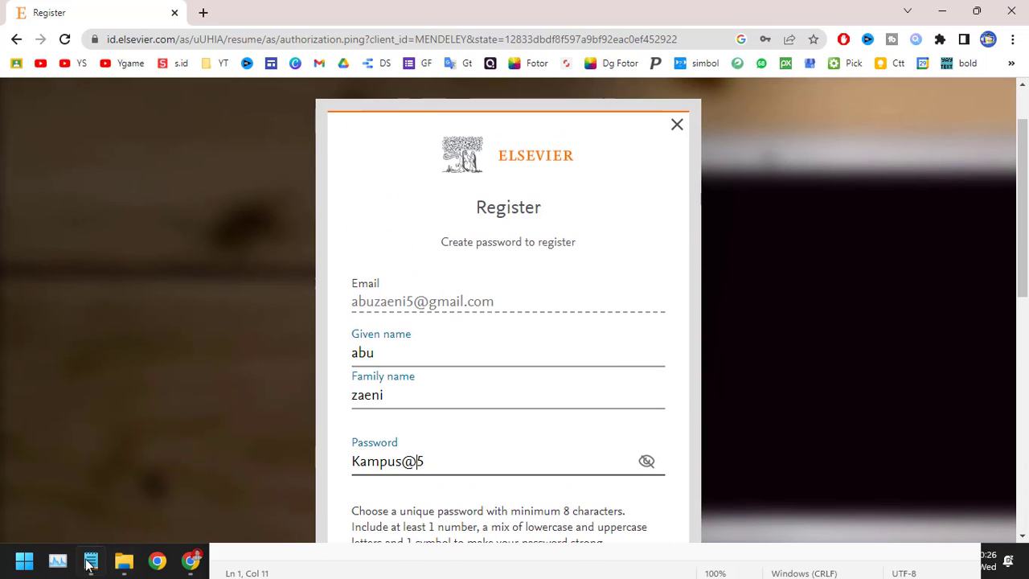
- Add an 'Email:' line above the noted password, label it 'Pasword:', and minimize Notepad
{"action": "left_click", "coordinate": [90, 562]}
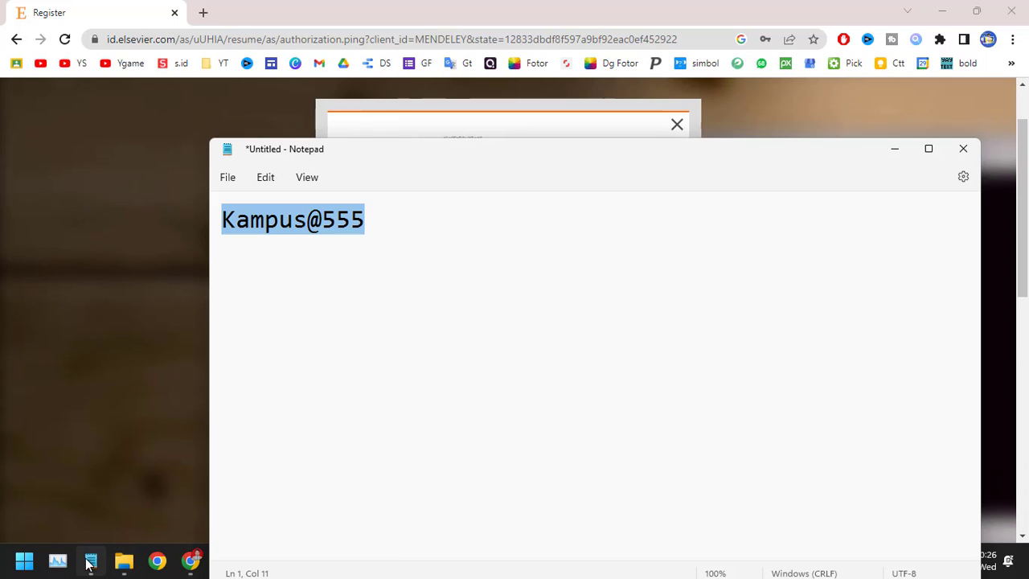
{"action": "left_click", "coordinate": [224, 222]}
{"action": "key", "text": "Return"}
{"action": "key", "text": "Up"}
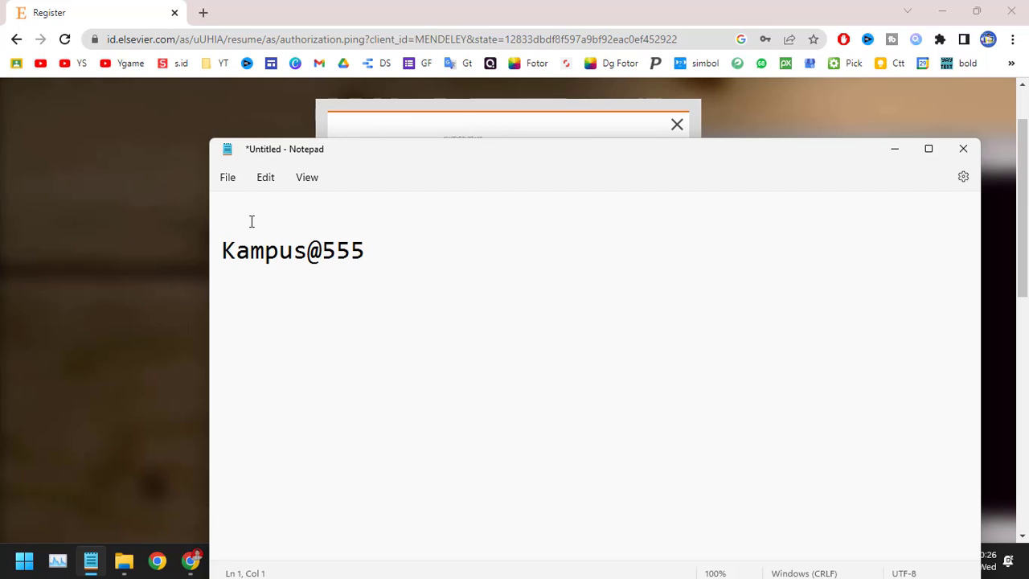
{"action": "type", "text": "Email:"}
{"action": "left_click", "coordinate": [219, 252]}
{"action": "type", "text": "Paswro"}
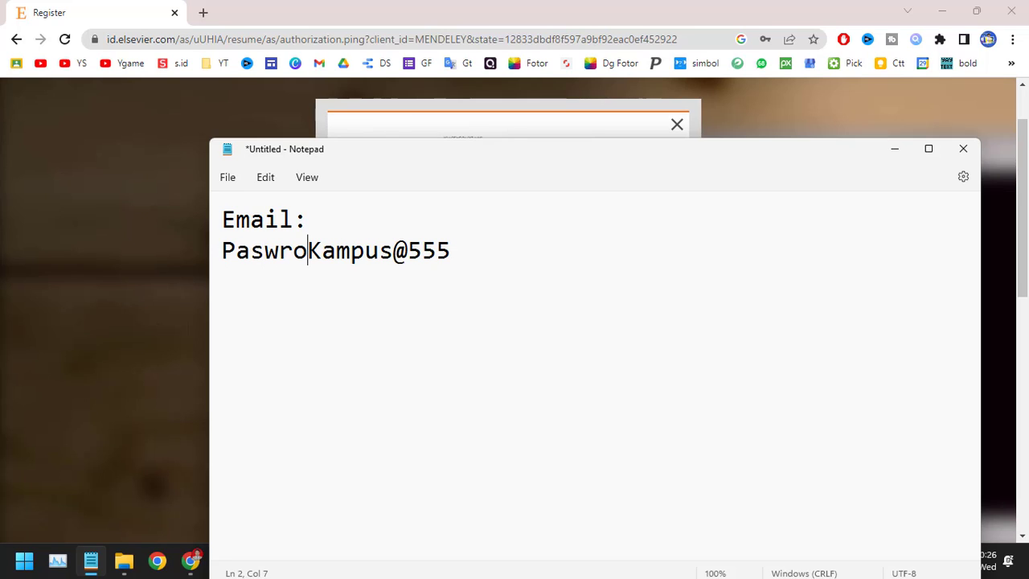
{"action": "key", "text": "BackSpace"}
{"action": "key", "text": "BackSpace"}
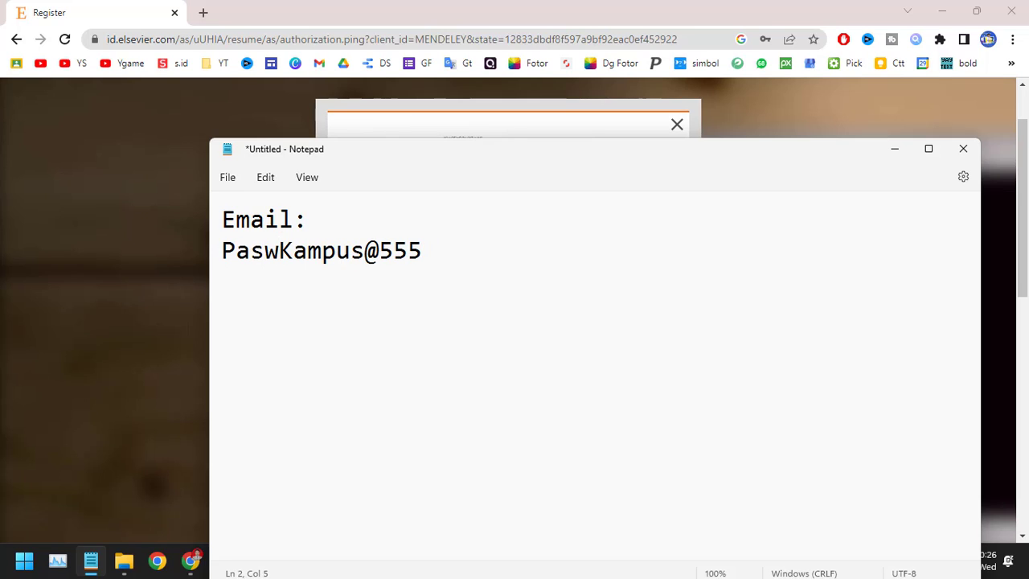
{"action": "type", "text": "ord:"}
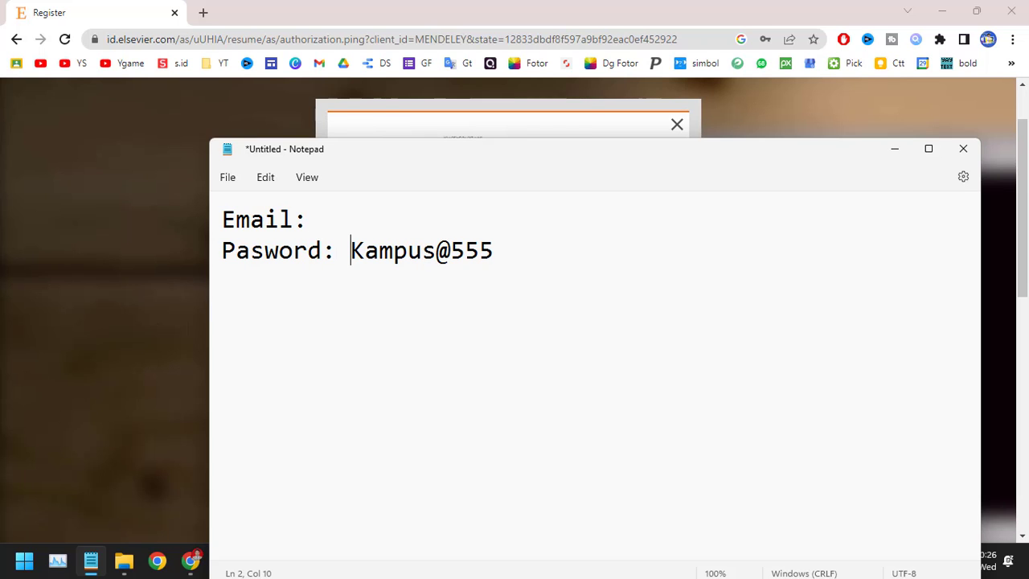
{"action": "left_click", "coordinate": [895, 153]}
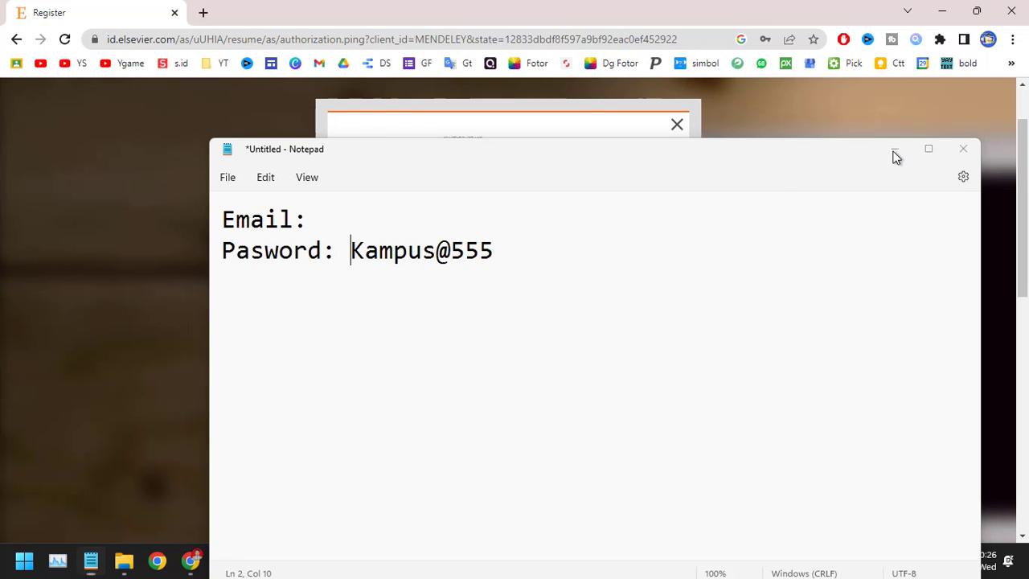
{"action": "scroll", "coordinate": [441, 346], "scroll_direction": "down", "scroll_amount": 3}
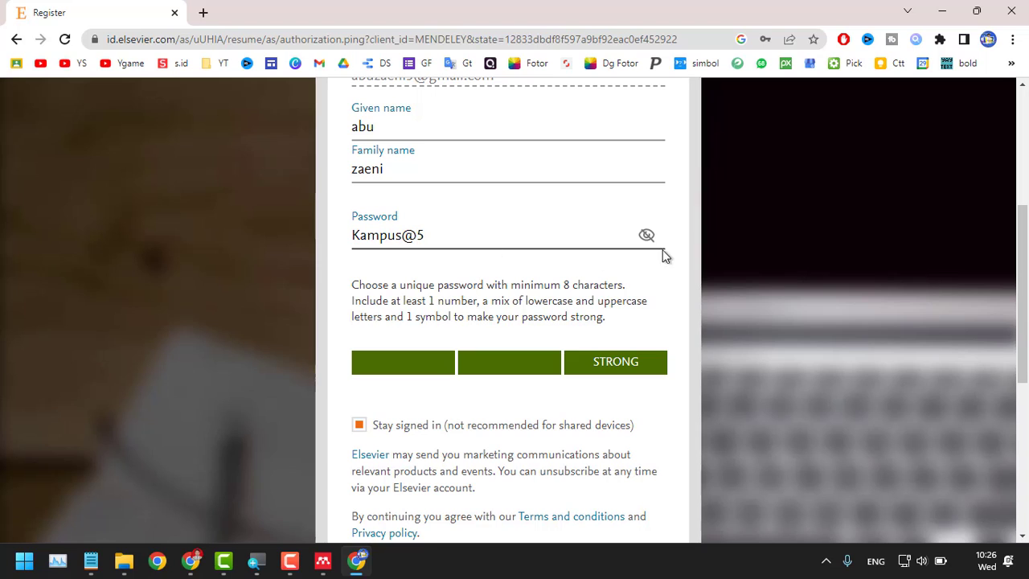
- Hide the password and re-enter it in the registration form's password field
{"action": "left_click", "coordinate": [646, 235]}
{"action": "left_click_drag", "start_coordinate": [446, 236], "coordinate": [239, 241]}
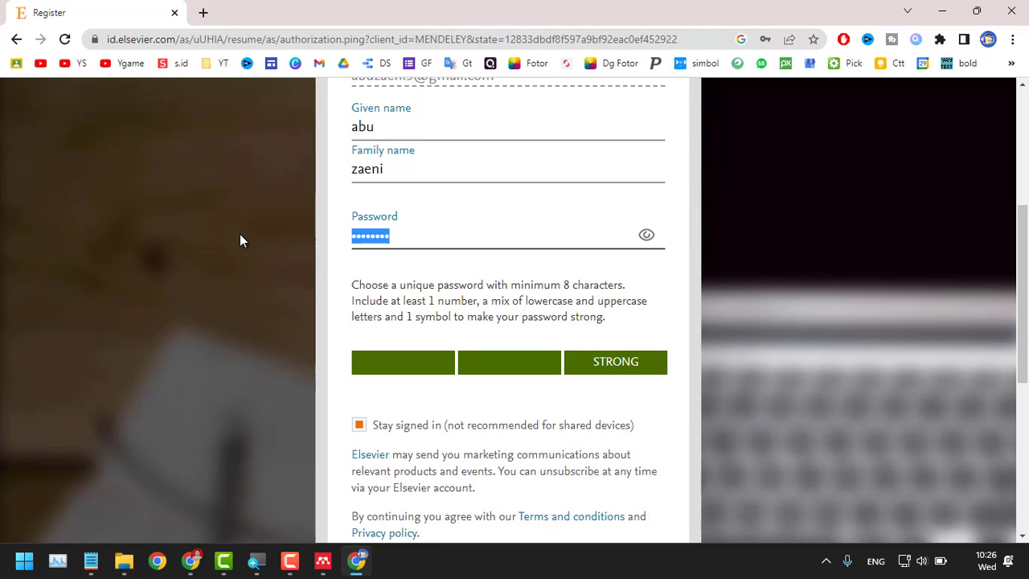
{"action": "type", "text": "•••"}
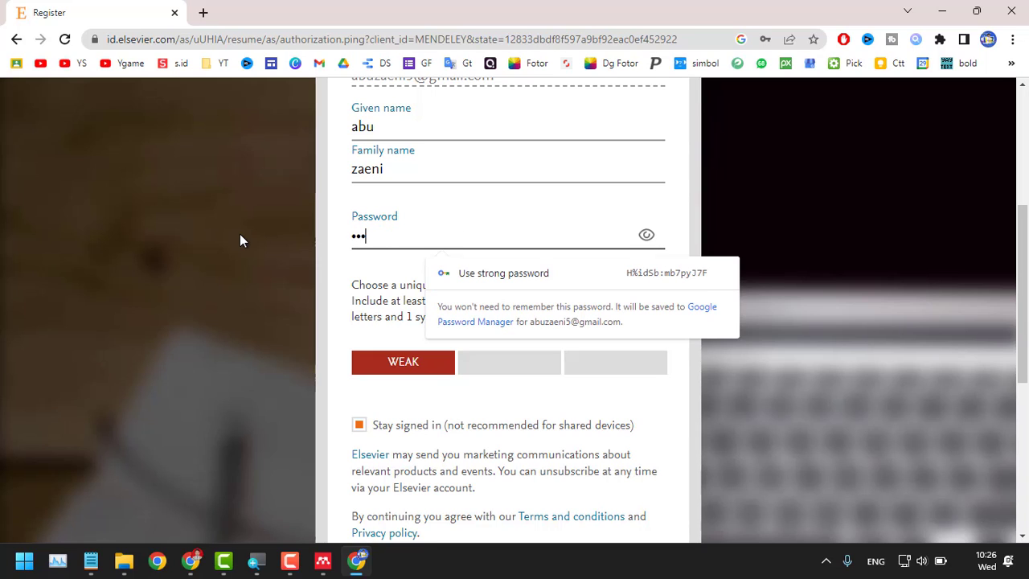
{"action": "type", "text": "••••••"}
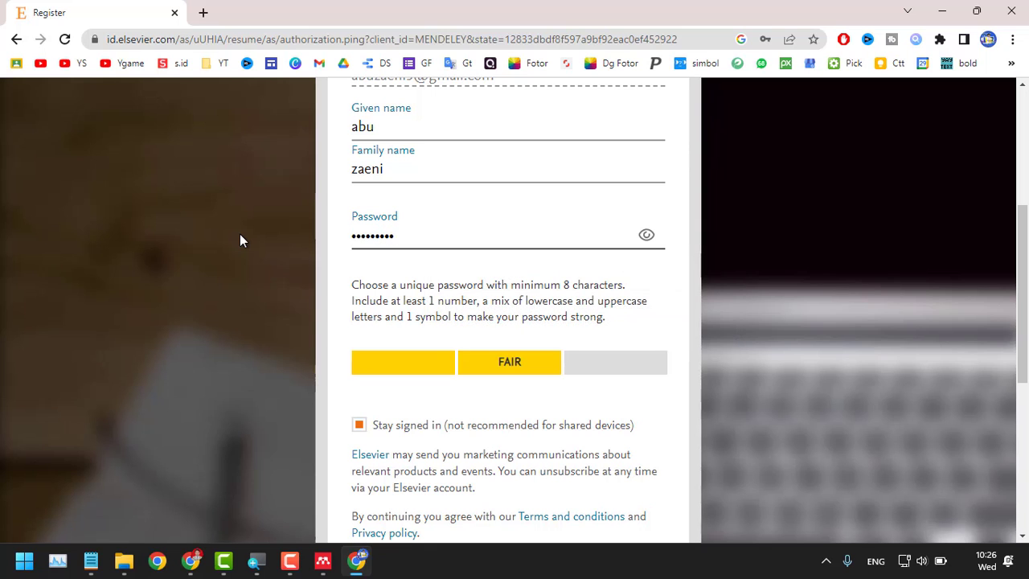
{"action": "type", "text": "•••"}
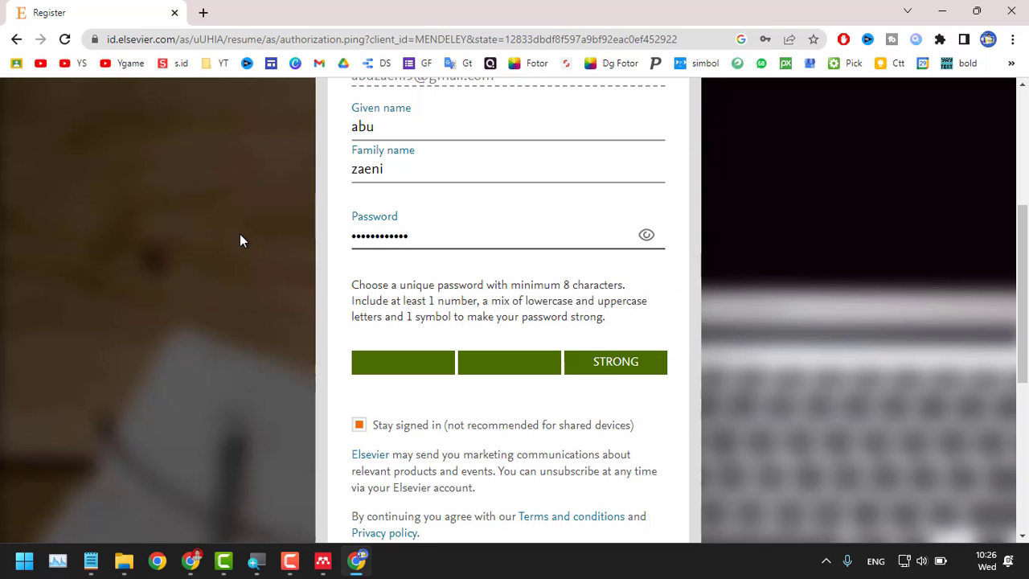
- Keep 'Stay signed in' ticked and submit the Elsevier registration
{"action": "scroll", "coordinate": [419, 334], "scroll_direction": "down", "scroll_amount": 3}
{"action": "scroll", "coordinate": [391, 291], "scroll_direction": "up", "scroll_amount": 2}
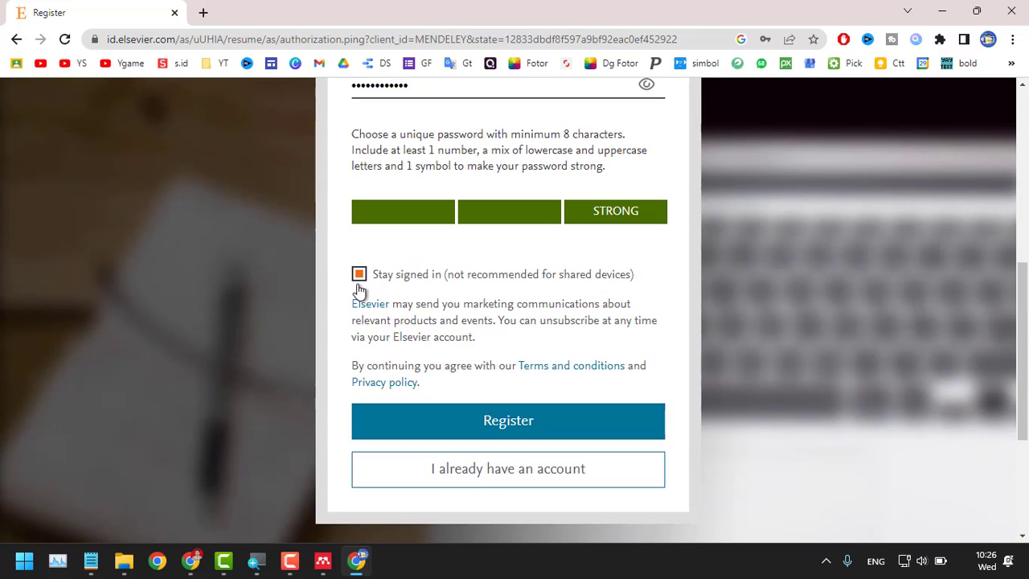
{"action": "left_click", "coordinate": [359, 278]}
{"action": "left_click", "coordinate": [362, 278]}
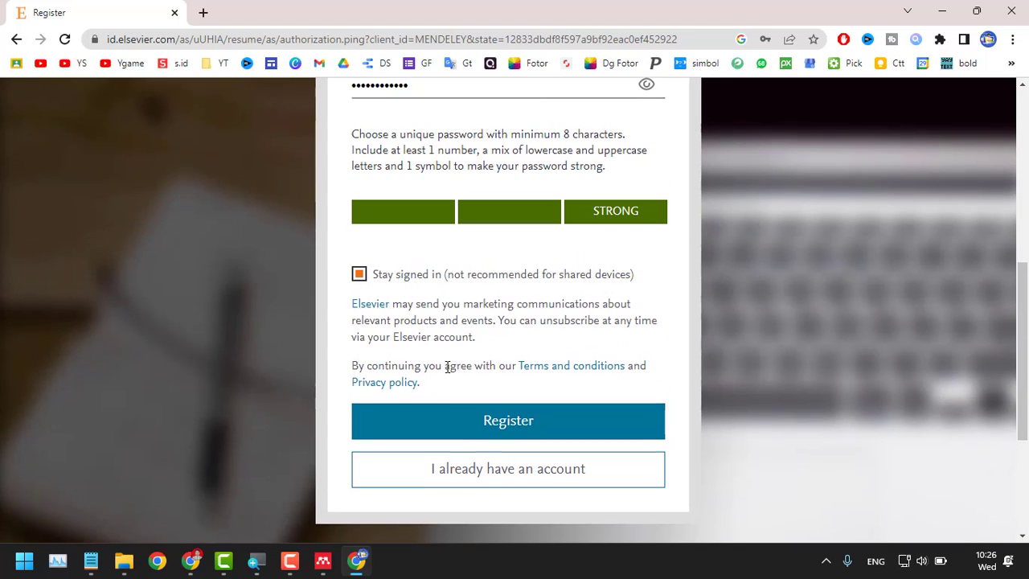
{"action": "scroll", "coordinate": [444, 341], "scroll_direction": "down", "scroll_amount": 1}
{"action": "left_click", "coordinate": [469, 347]}
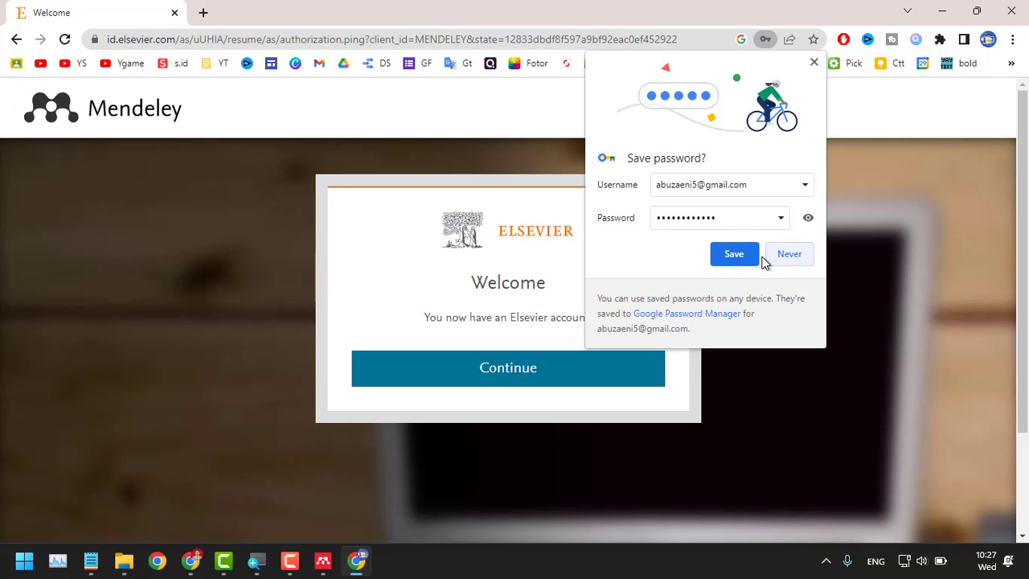
- Save the password in Chrome, continue past the welcome, accept all cookies, and view account options
{"action": "left_click", "coordinate": [744, 255]}
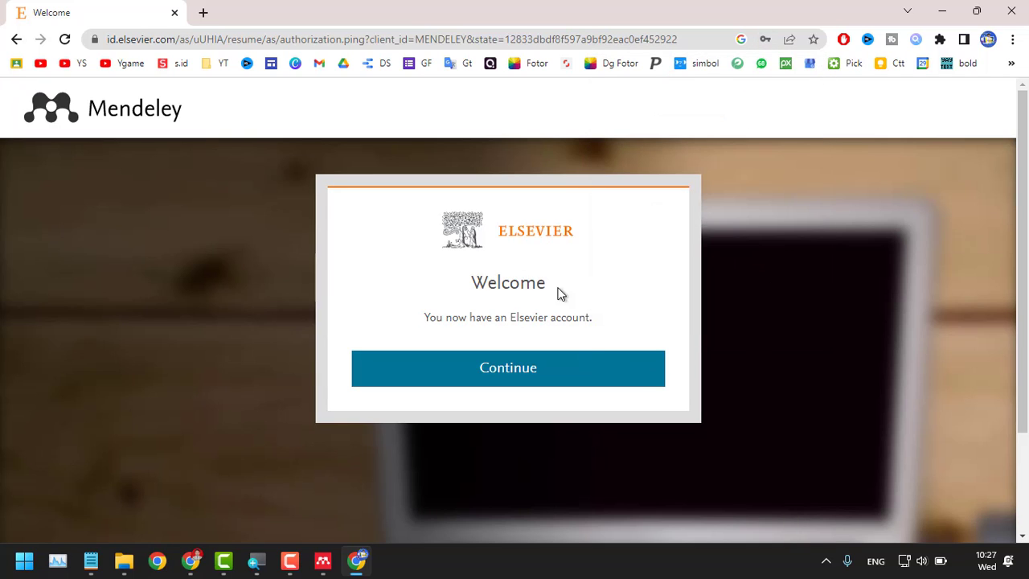
{"action": "left_click", "coordinate": [488, 368]}
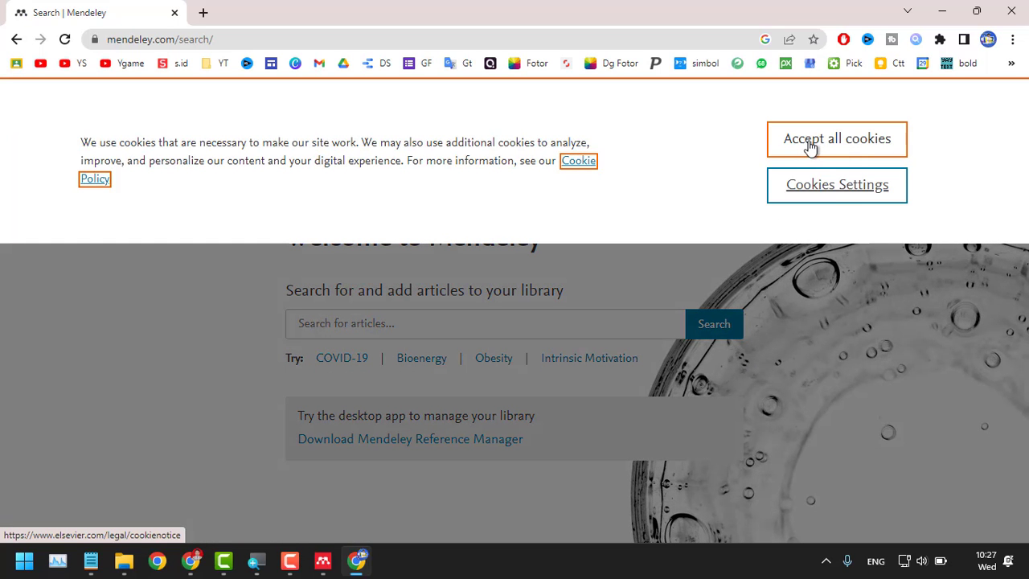
{"action": "left_click", "coordinate": [811, 147]}
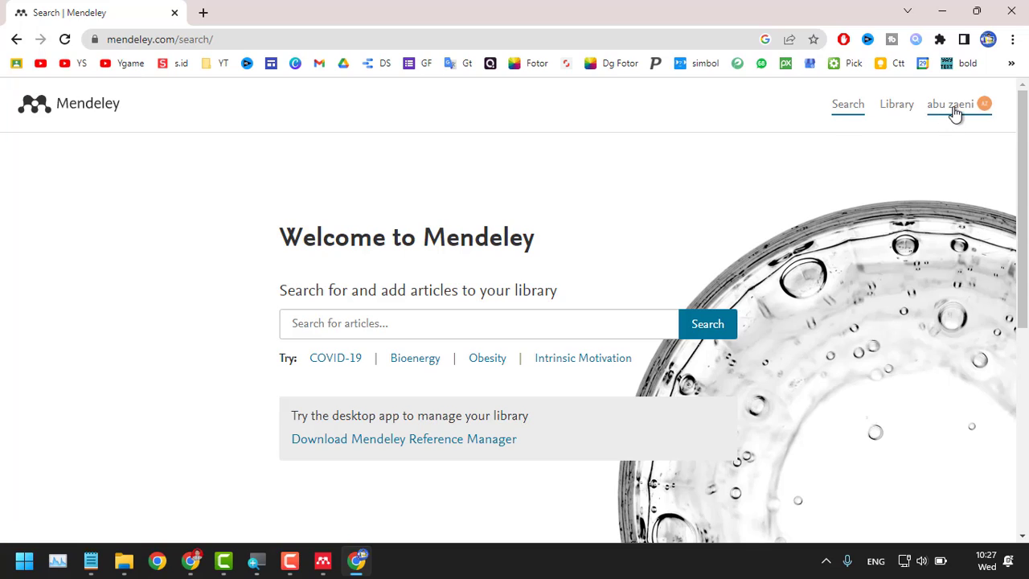
{"action": "left_click", "coordinate": [955, 113]}
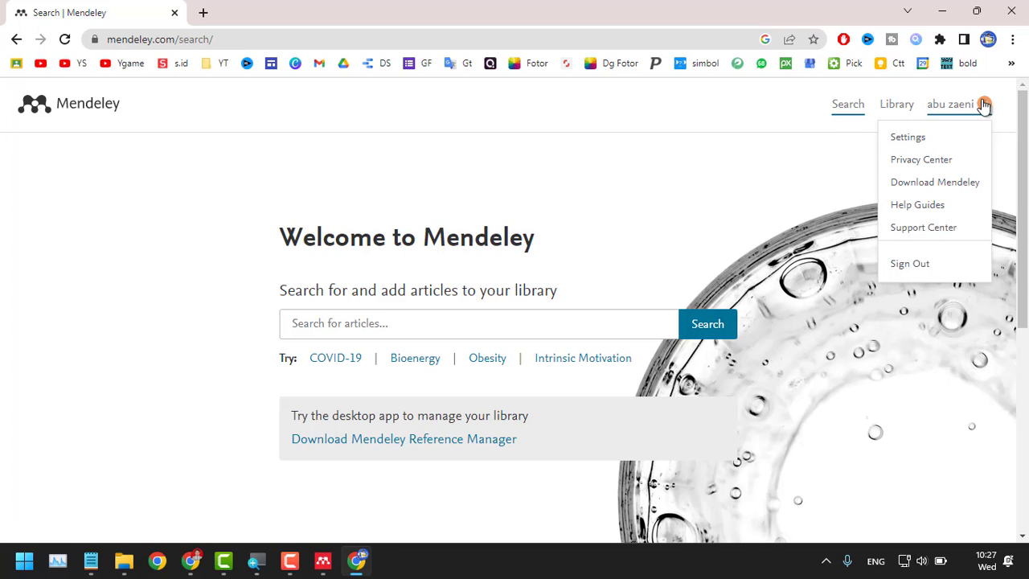
- Sign in to the Mendeley desktop app with the new account's Gmail address and password
{"action": "left_click", "coordinate": [322, 561]}
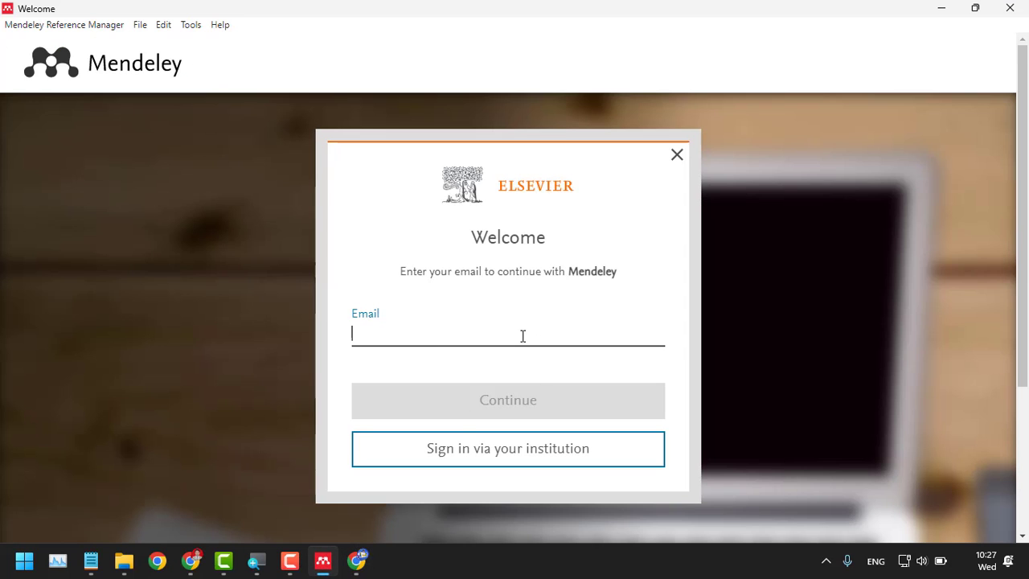
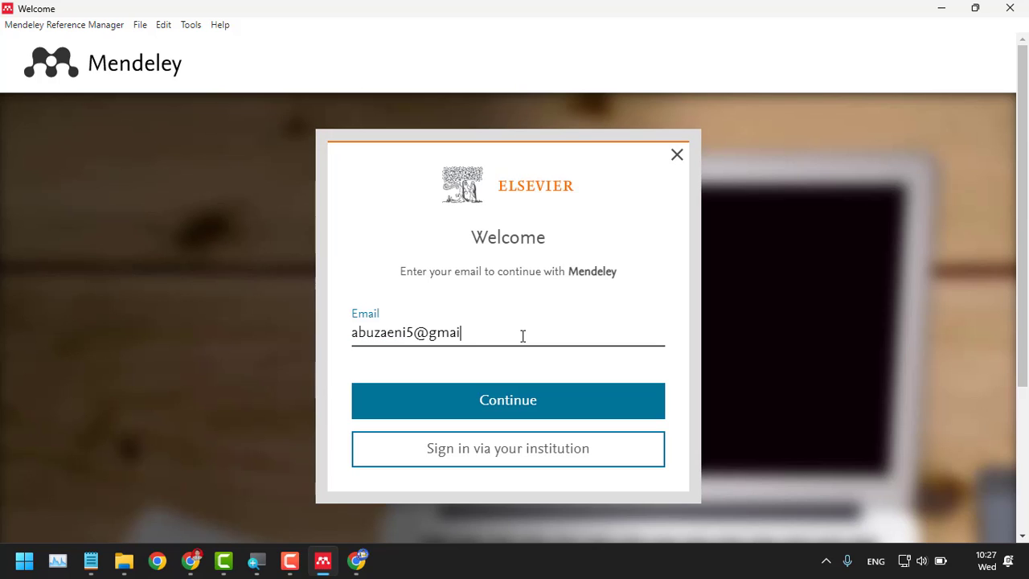
{"action": "left_click", "coordinate": [546, 402]}
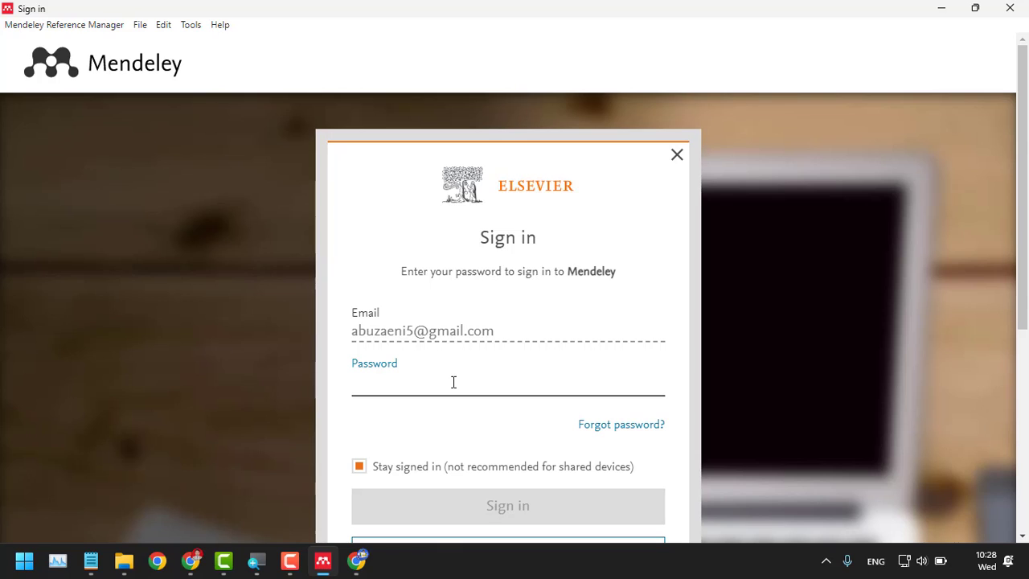
{"action": "type", "text": "•••••••"}
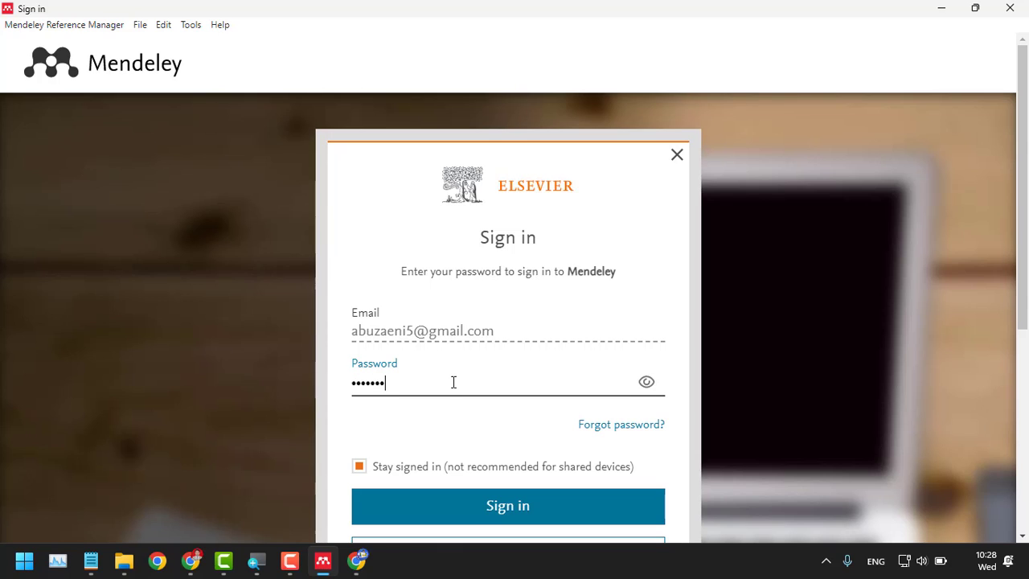
{"action": "type", "text": "•••••"}
{"action": "left_click", "coordinate": [520, 506]}
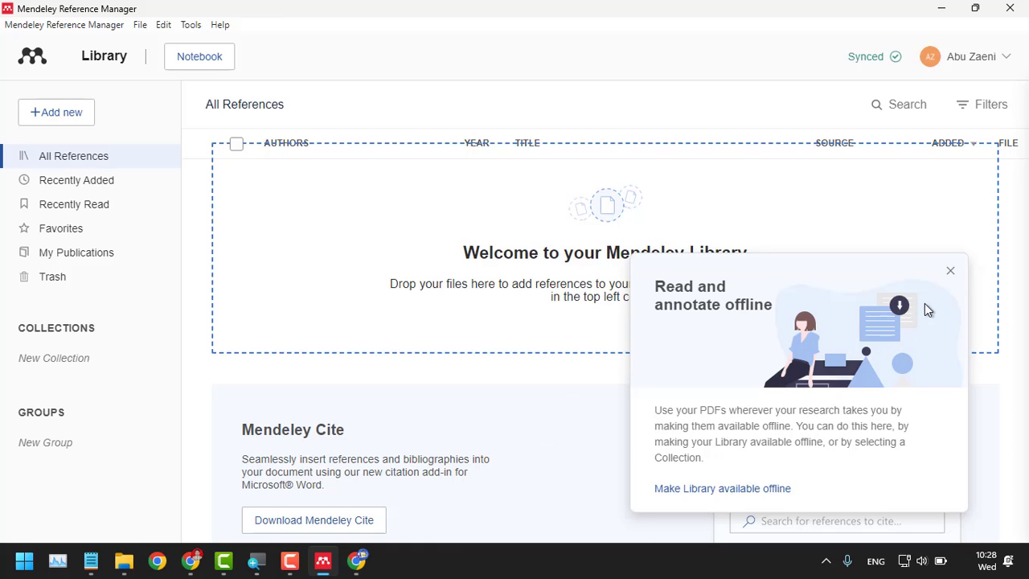
- Close the 'Read and annotate offline' tip and switch back to Chrome
{"action": "left_click", "coordinate": [950, 273]}
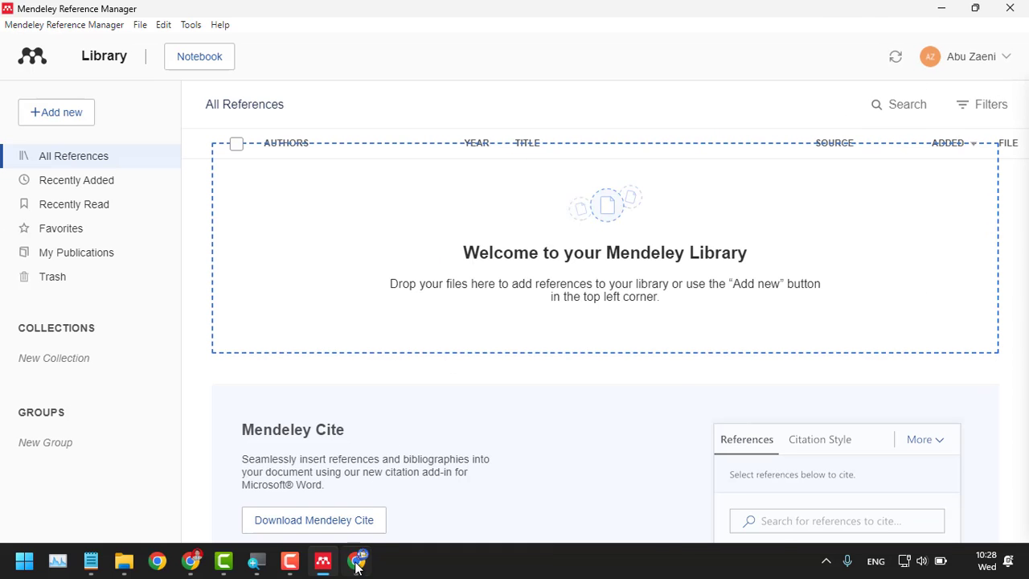
{"action": "left_click", "coordinate": [357, 561]}
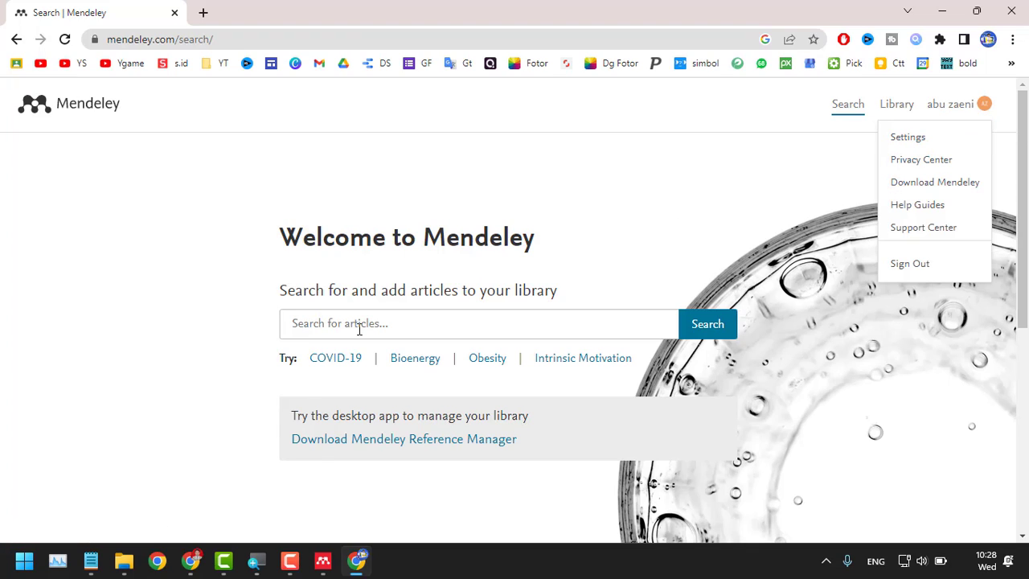
{"action": "left_click", "coordinate": [191, 560]}
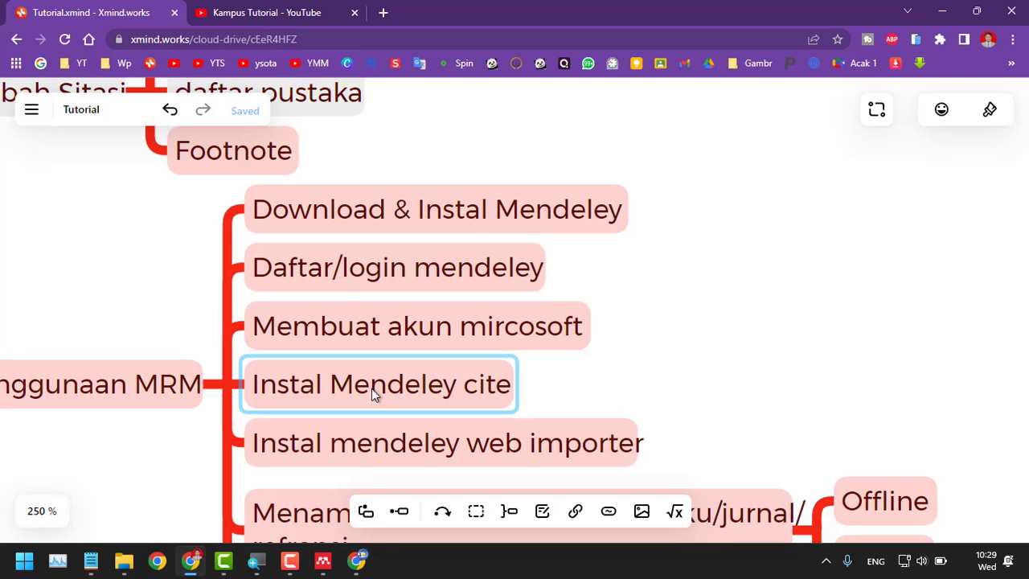
- In a new Chrome tab, search Google for 'microsoft' via the 'mic' suggestion
{"action": "left_click", "coordinate": [356, 561]}
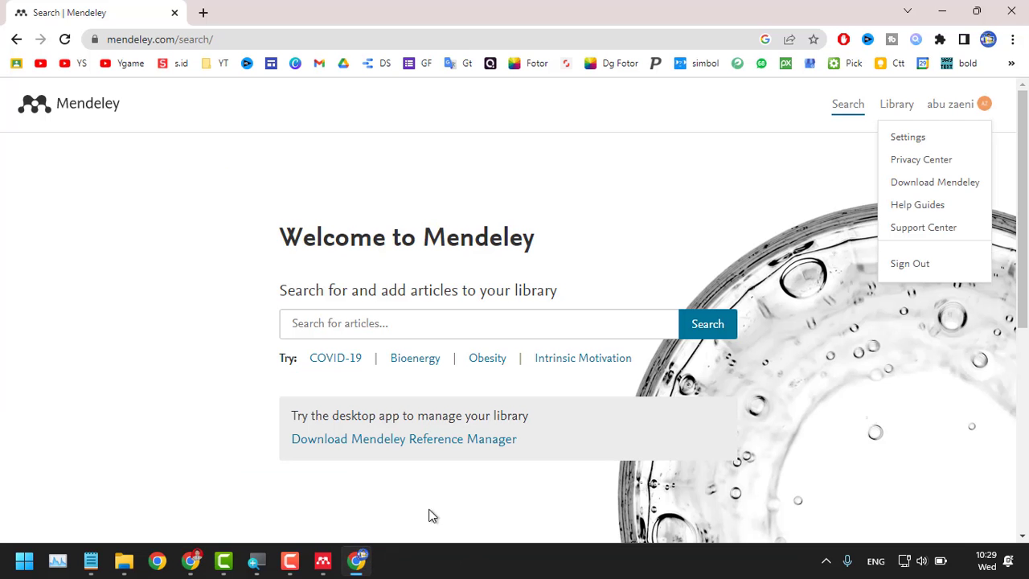
{"action": "left_click", "coordinate": [202, 13]}
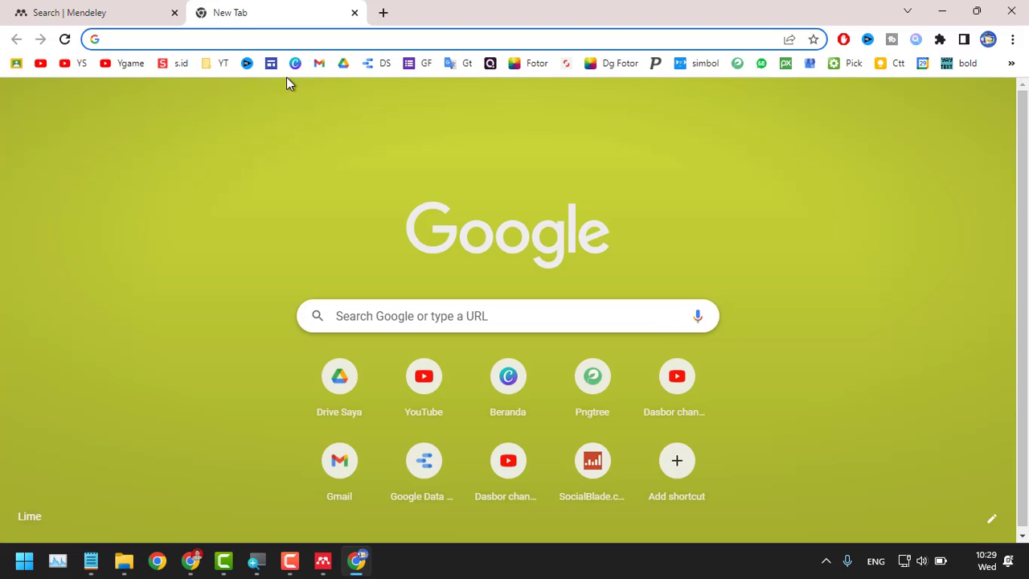
{"action": "type", "text": "mic"}
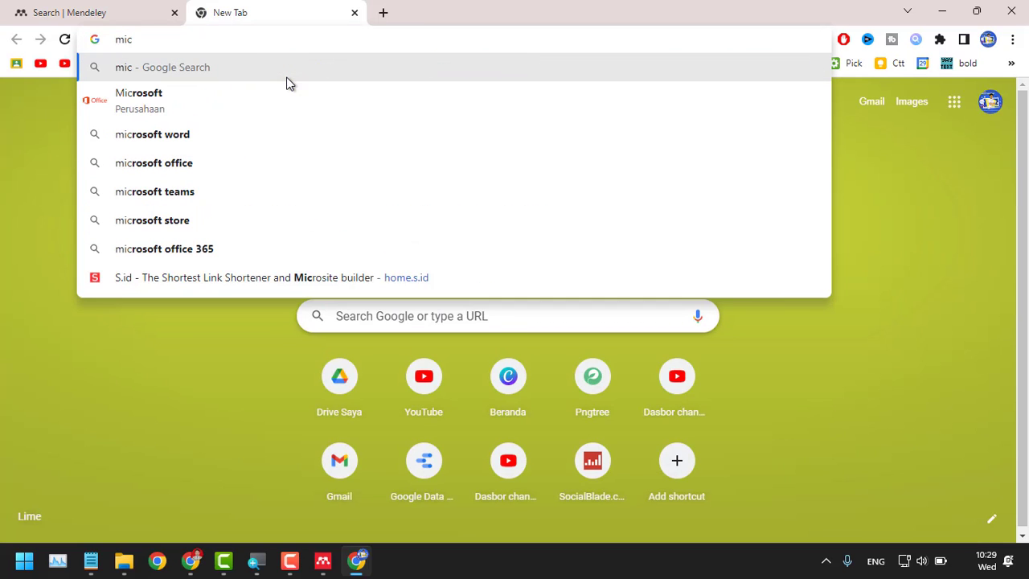
{"action": "left_click", "coordinate": [184, 103]}
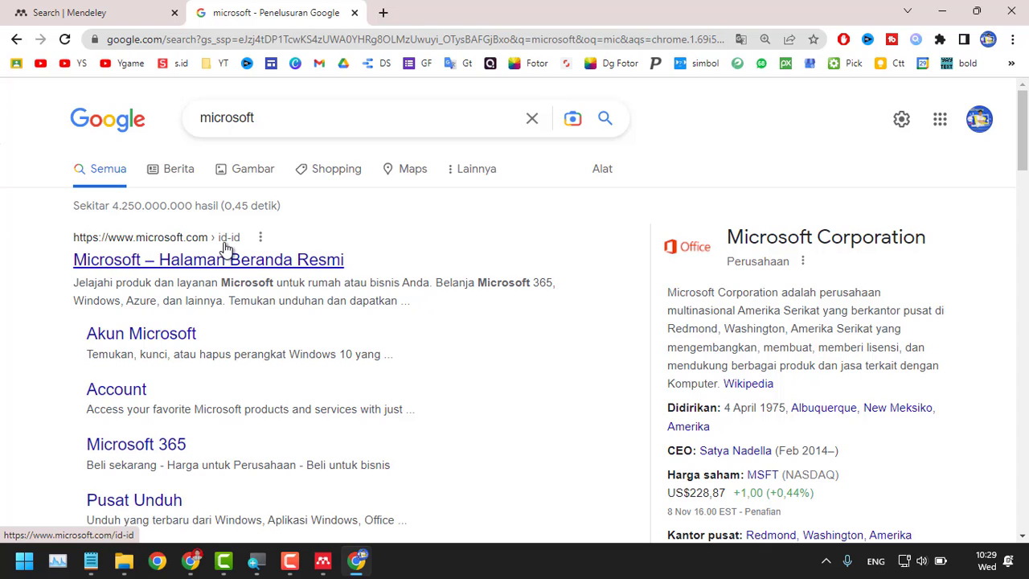
- Open Microsoft's home page, go to its account sign-in, and choose 'Buatlah akun!'
{"action": "left_click", "coordinate": [115, 266]}
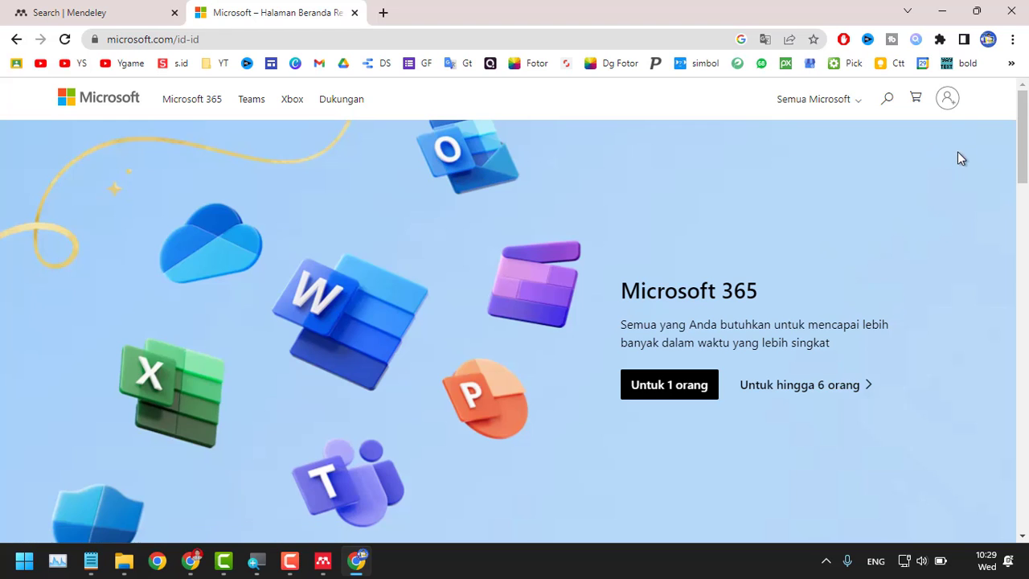
{"action": "left_click", "coordinate": [947, 97]}
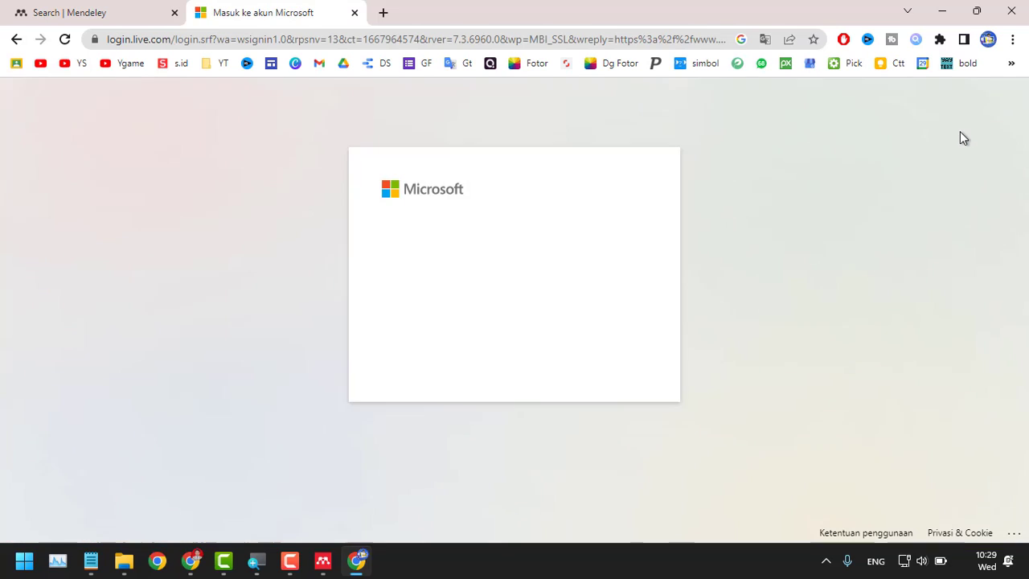
{"action": "left_click", "coordinate": [16, 39]}
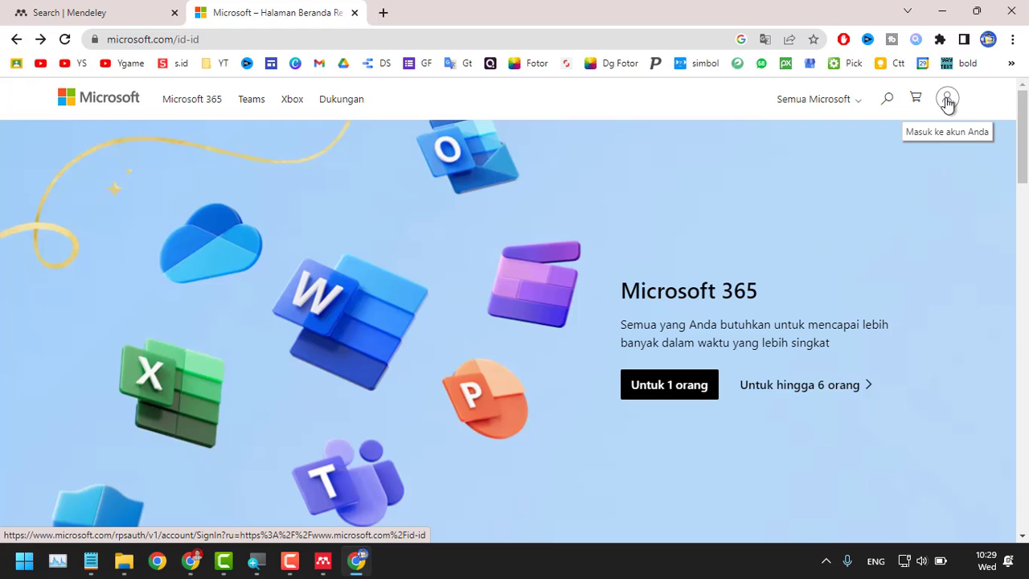
{"action": "left_click", "coordinate": [947, 100]}
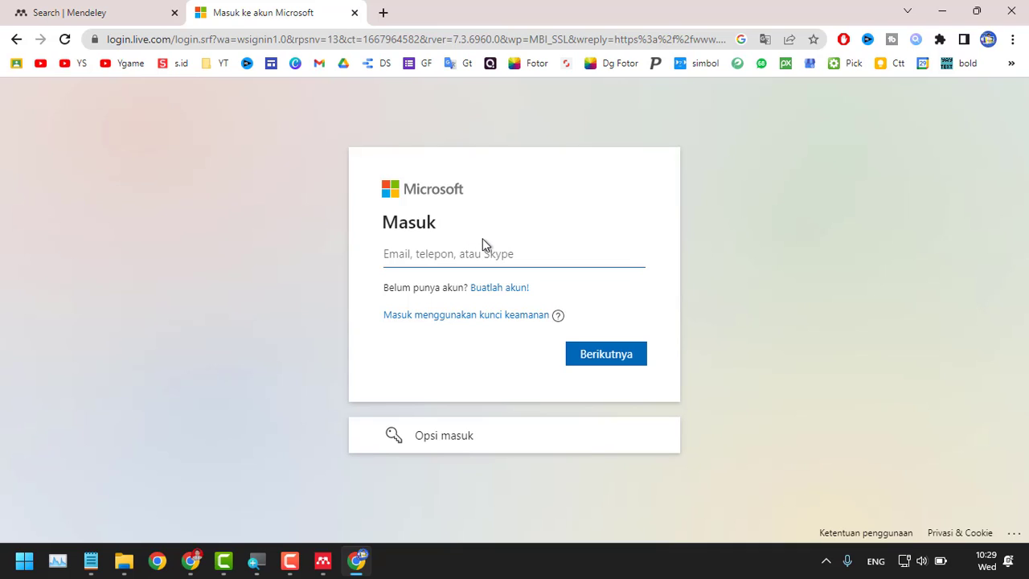
{"action": "left_click", "coordinate": [503, 288]}
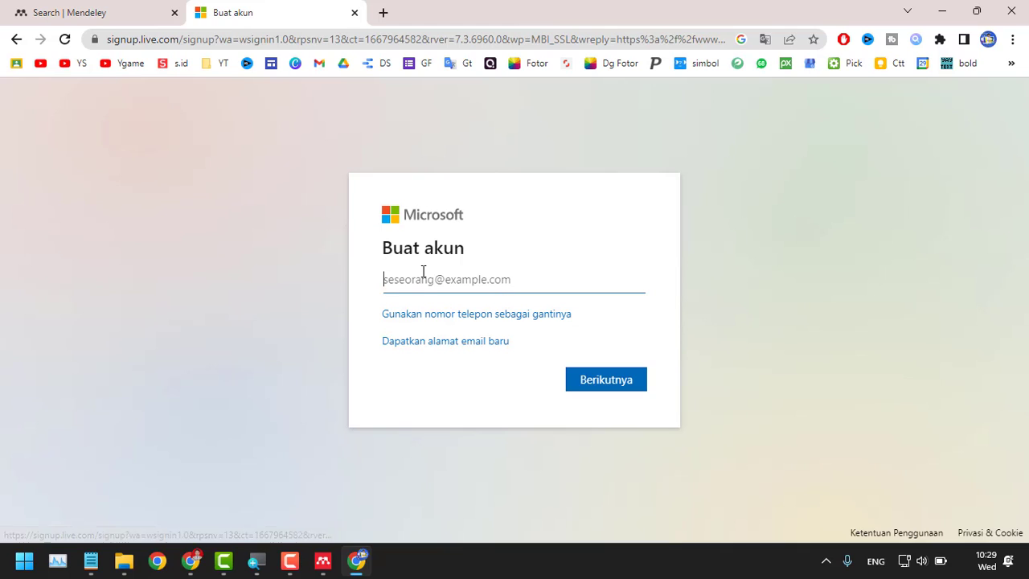
{"action": "left_click", "coordinate": [423, 346]}
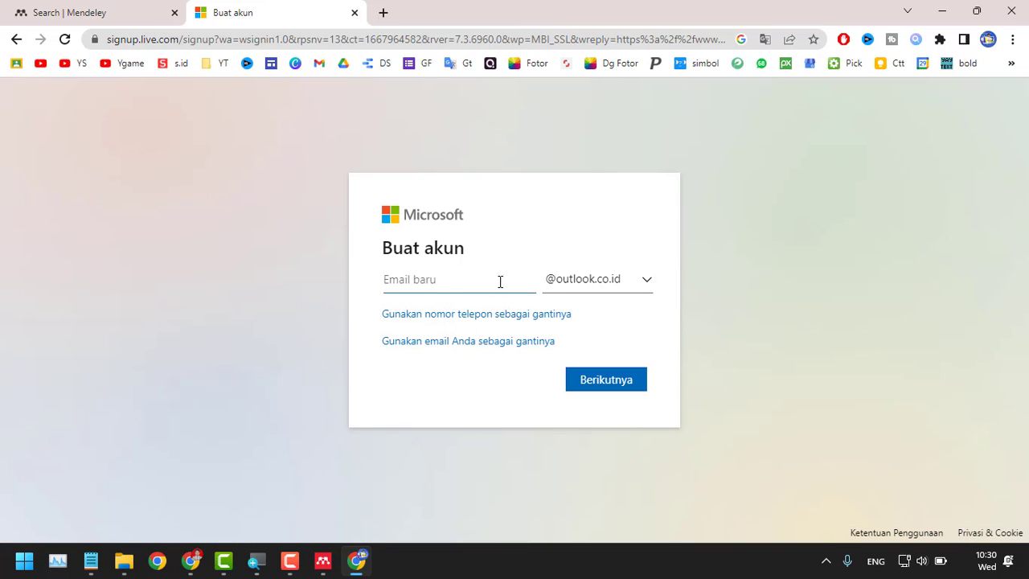
{"action": "left_click", "coordinate": [575, 283]}
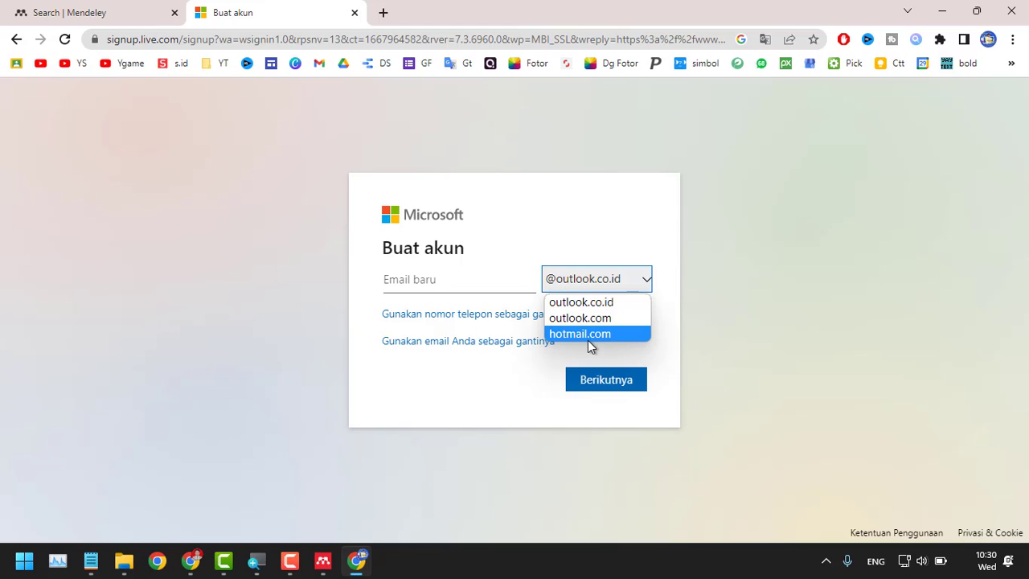
{"action": "left_click", "coordinate": [566, 302]}
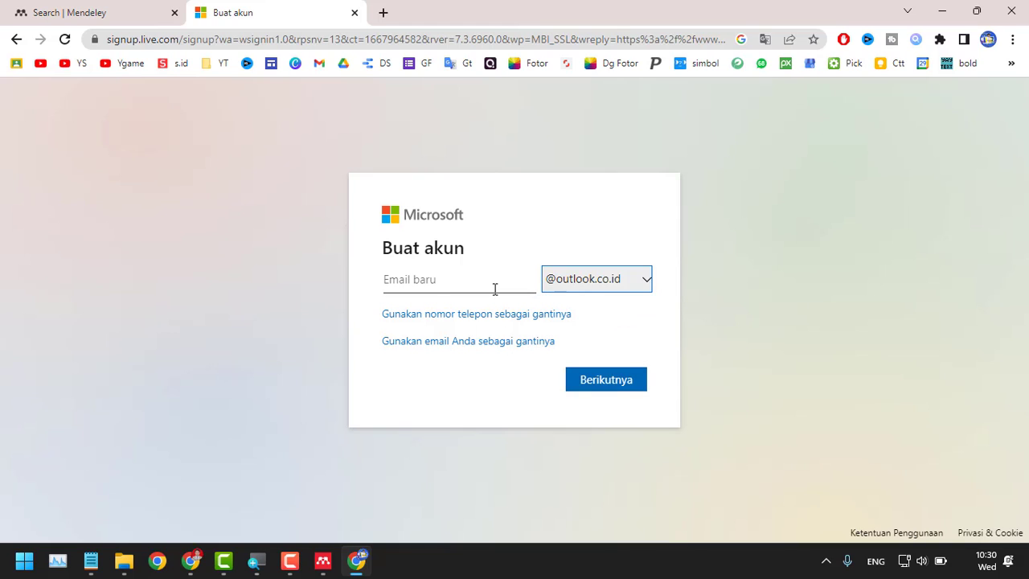
{"action": "left_click", "coordinate": [450, 281]}
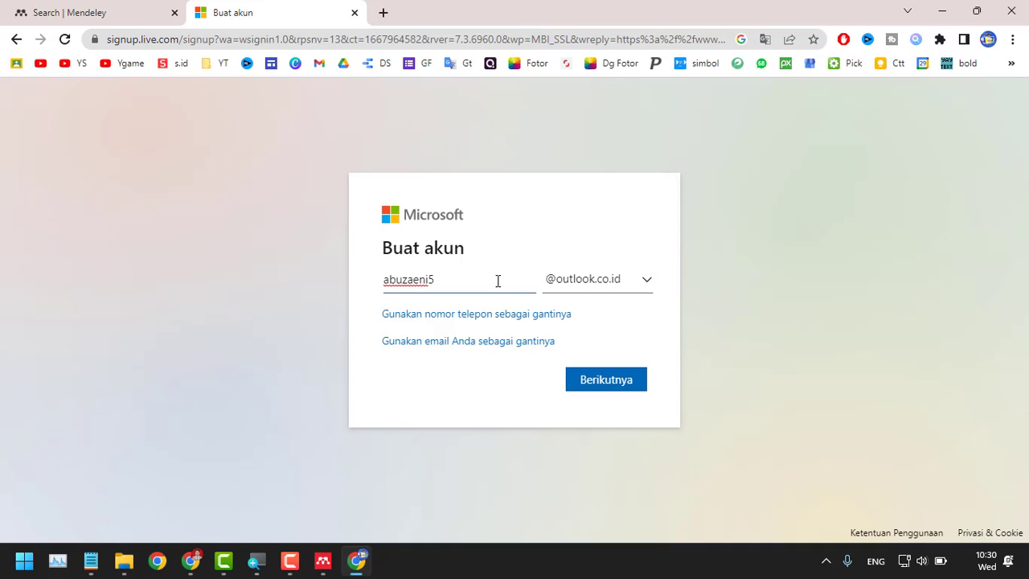
{"action": "left_click", "coordinate": [617, 386]}
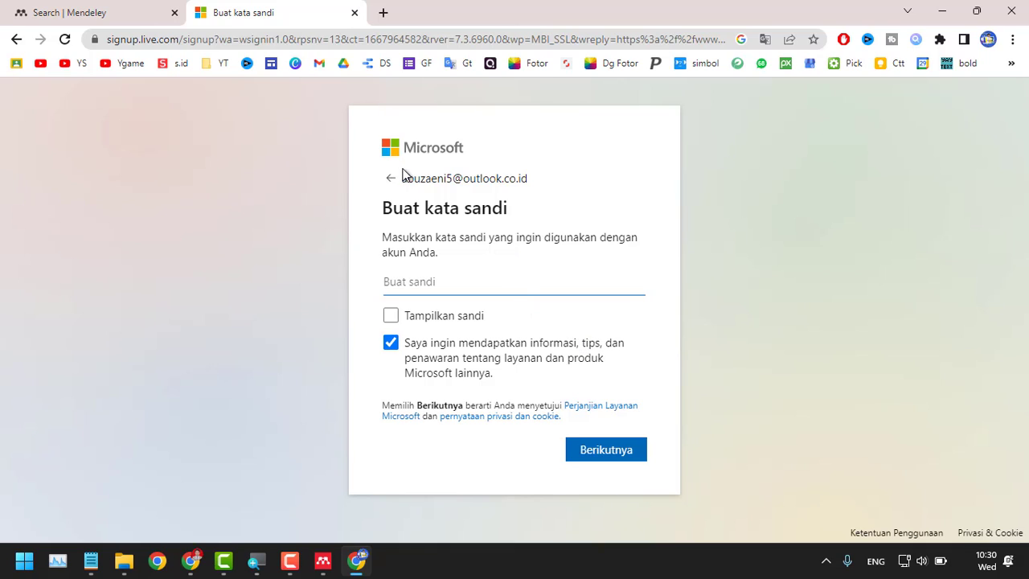
- Enter the password saved in Notepad as the new Microsoft account's password and continue
{"action": "left_click_drag", "start_coordinate": [402, 178], "coordinate": [528, 178]}
{"action": "left_click", "coordinate": [464, 280]}
{"action": "left_click", "coordinate": [91, 560]}
{"action": "left_click_drag", "start_coordinate": [514, 254], "coordinate": [353, 254]}
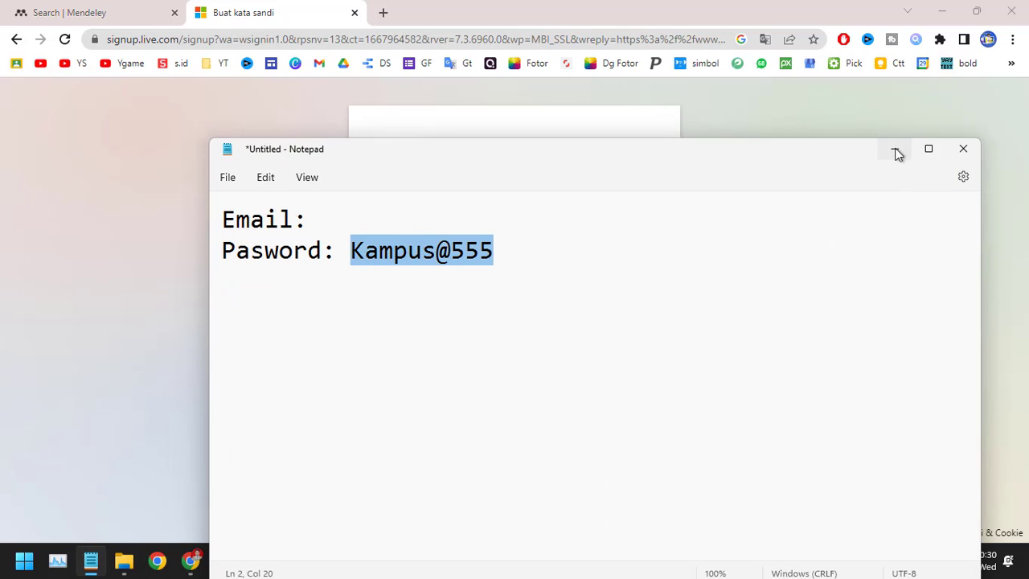
{"action": "left_click", "coordinate": [358, 225]}
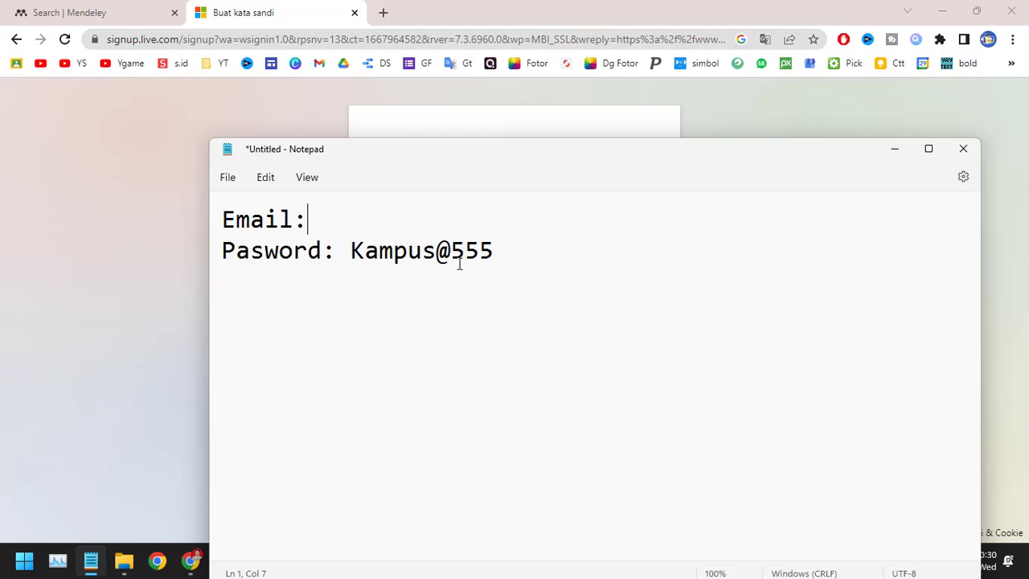
{"action": "left_click", "coordinate": [897, 149]}
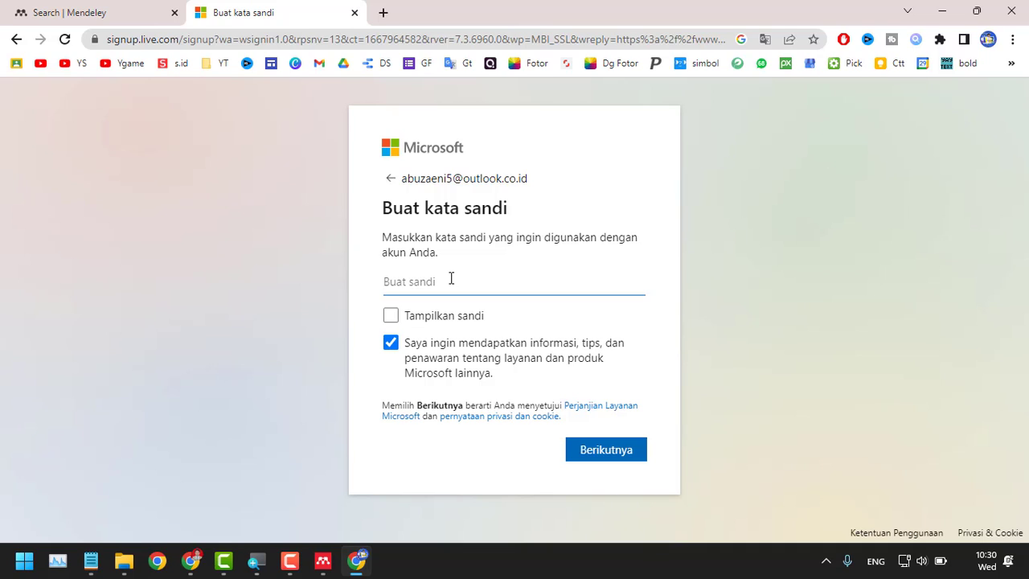
{"action": "type", "text": "••••"}
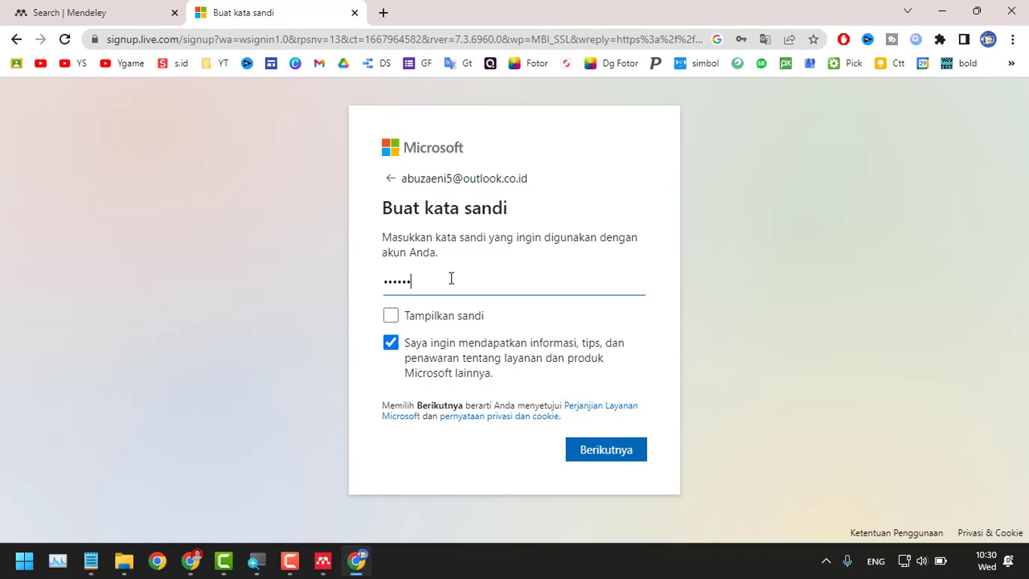
{"action": "type", "text": "••••••••"}
{"action": "left_click", "coordinate": [606, 454]}
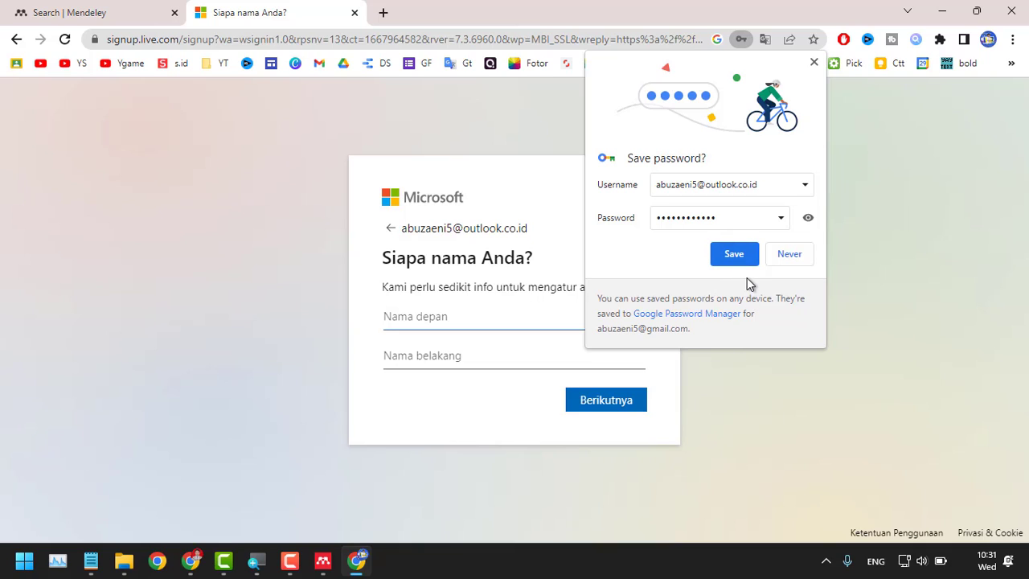
- Save the password in Chrome and enter the account holder's first and last name
{"action": "left_click", "coordinate": [747, 262]}
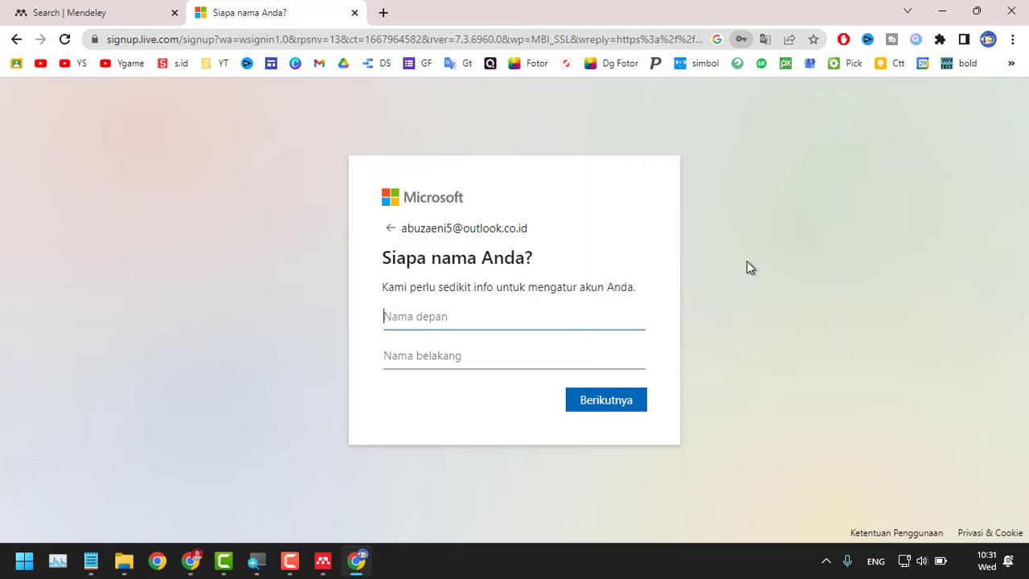
{"action": "left_click", "coordinate": [489, 320]}
{"action": "key", "text": "Tab"}
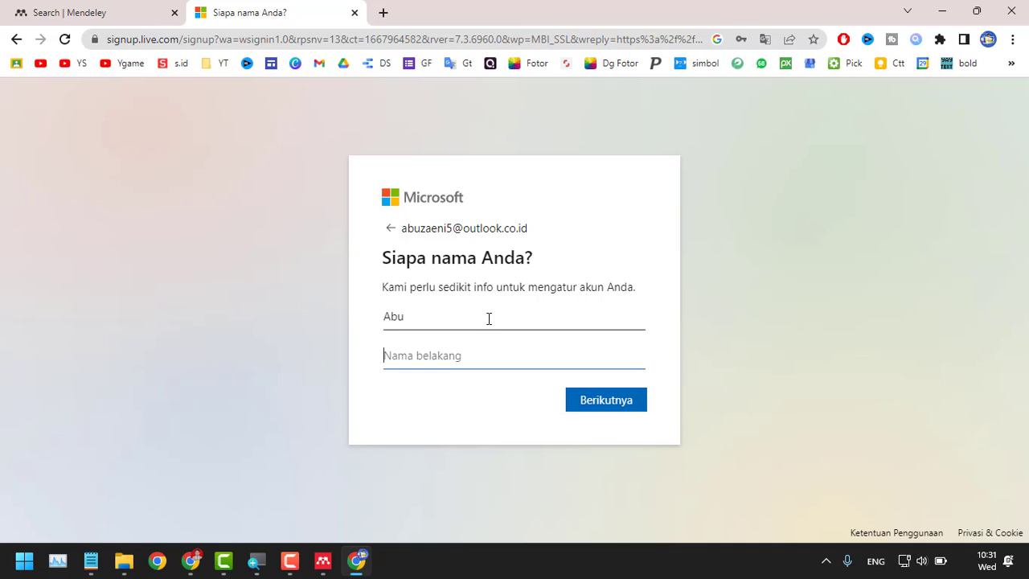
{"action": "left_click", "coordinate": [587, 402]}
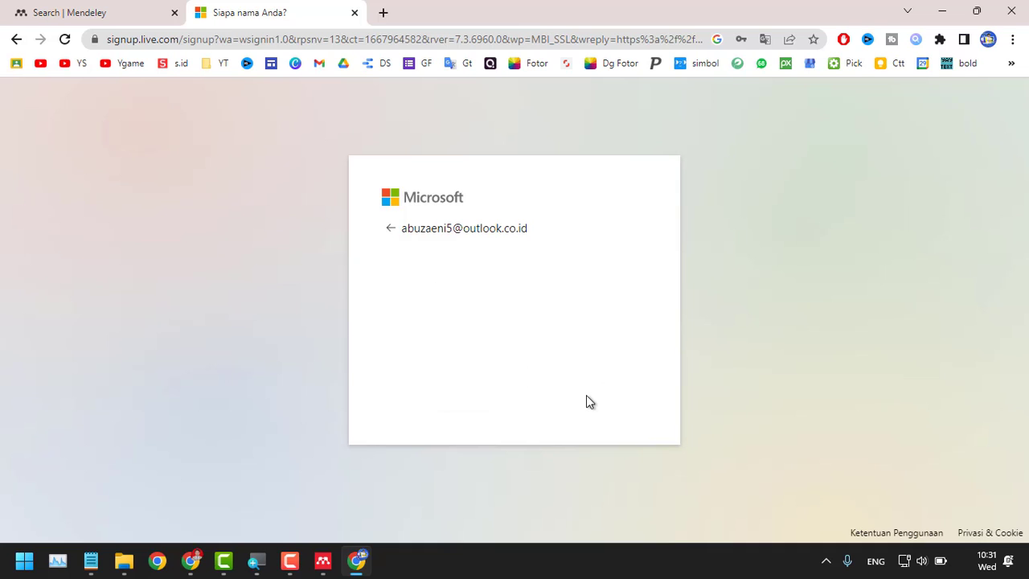
{"action": "left_click", "coordinate": [455, 398]}
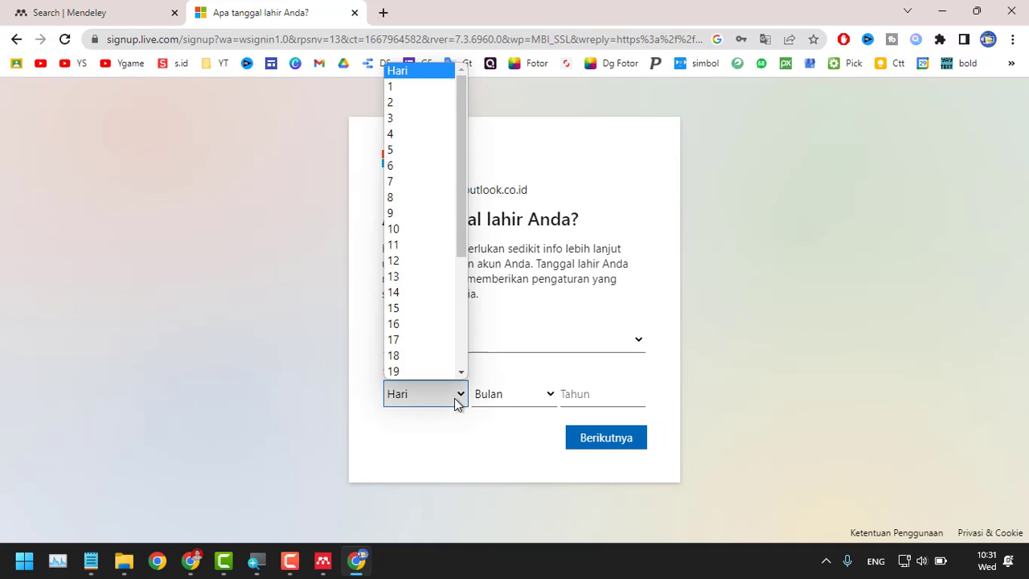
{"action": "left_click", "coordinate": [398, 87]}
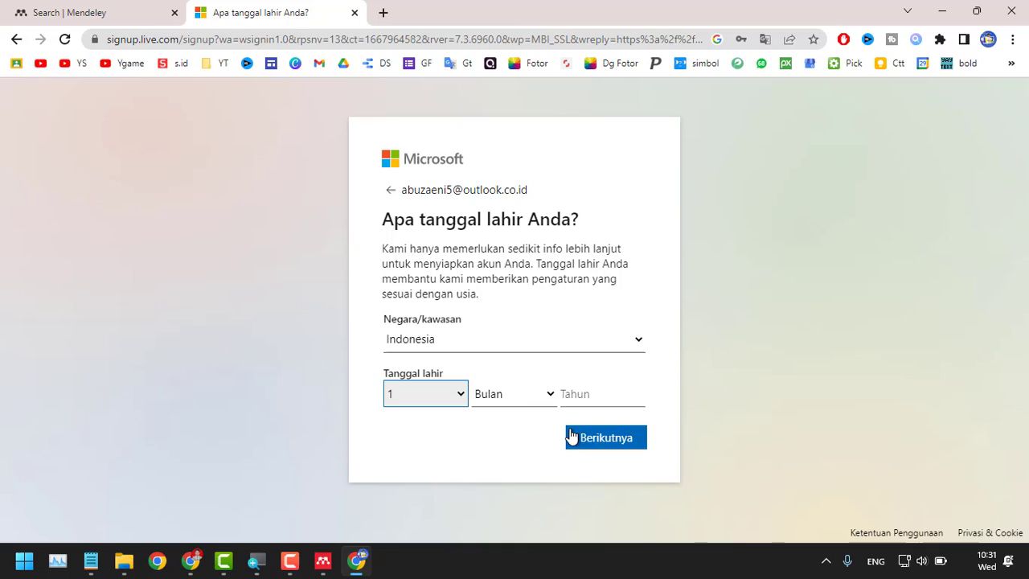
{"action": "left_click", "coordinate": [515, 396]}
{"action": "left_click", "coordinate": [522, 199]}
{"action": "left_click", "coordinate": [591, 391]}
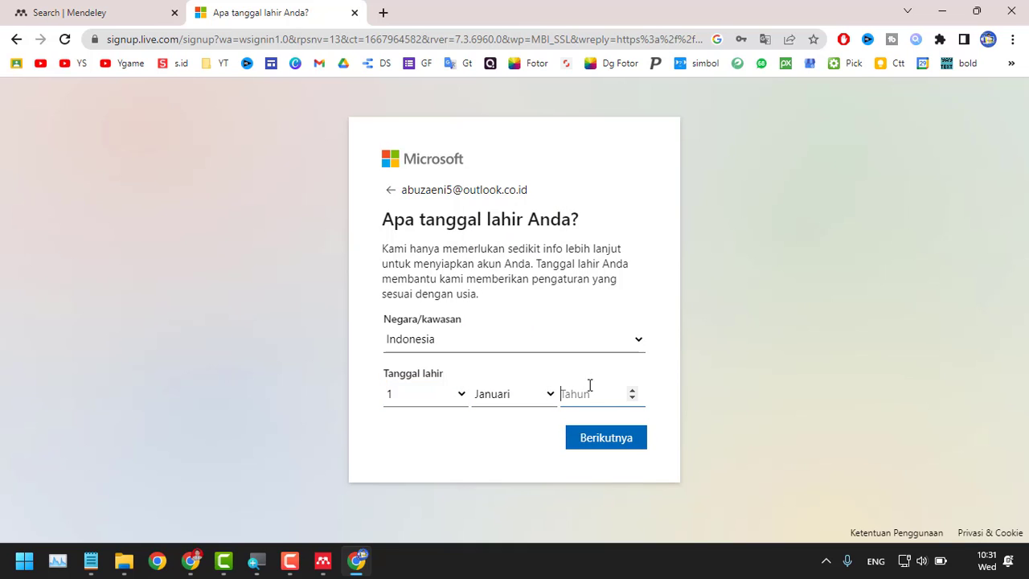
{"action": "type", "text": "1991"}
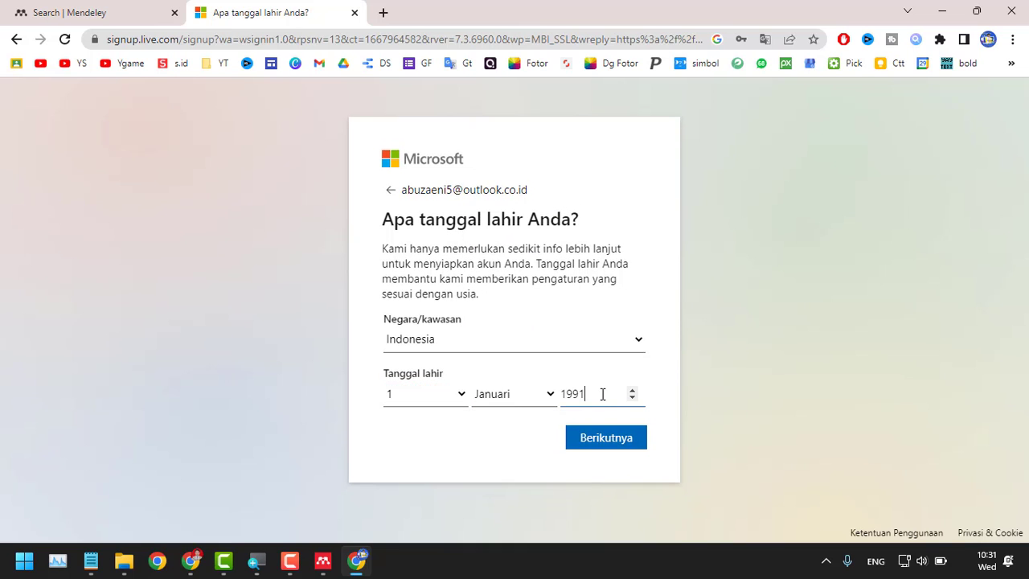
{"action": "left_click", "coordinate": [598, 449]}
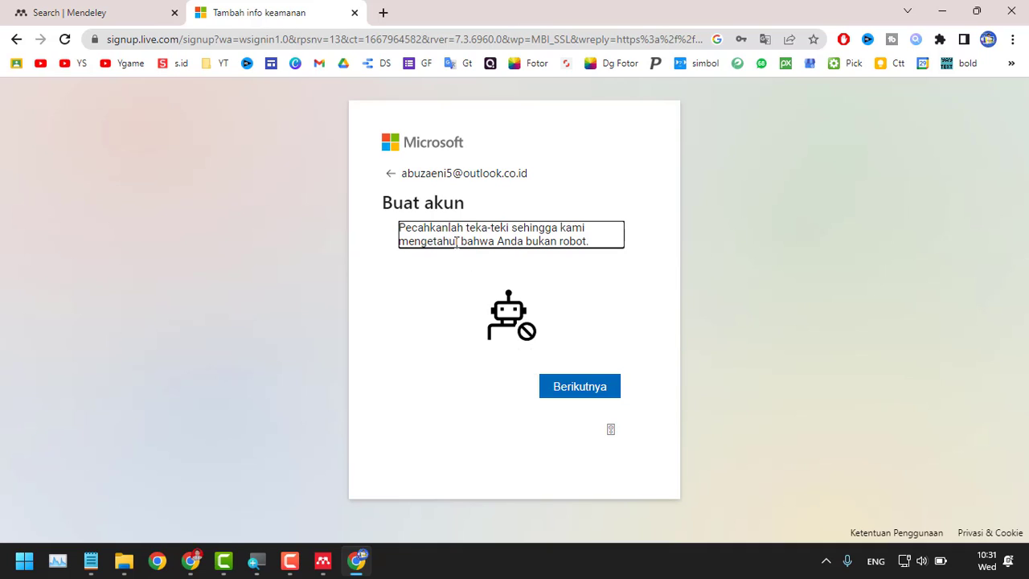
- Start the robot check and pick the penguin tile to pass it
{"action": "left_click", "coordinate": [591, 389]}
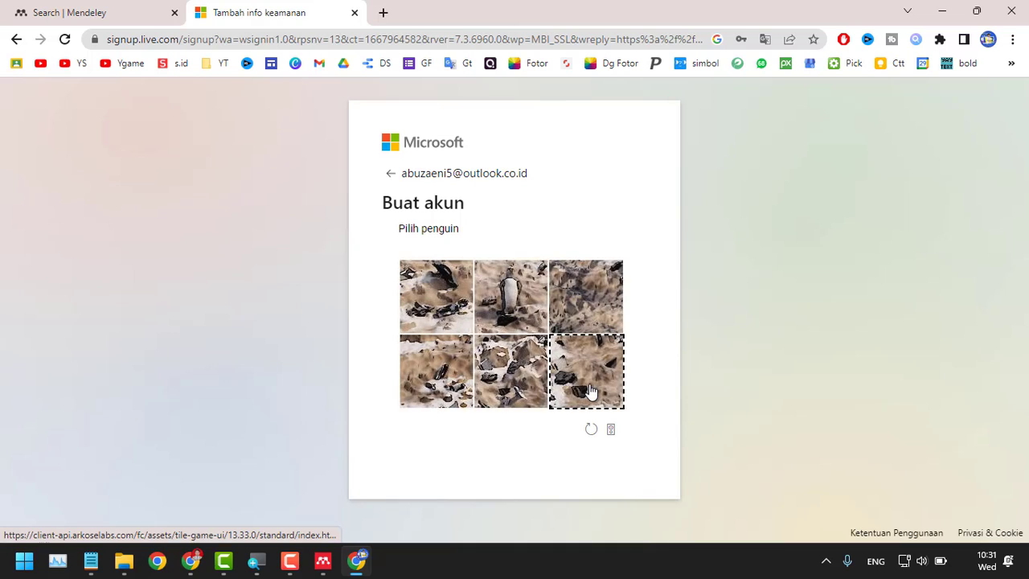
{"action": "left_click", "coordinate": [512, 294]}
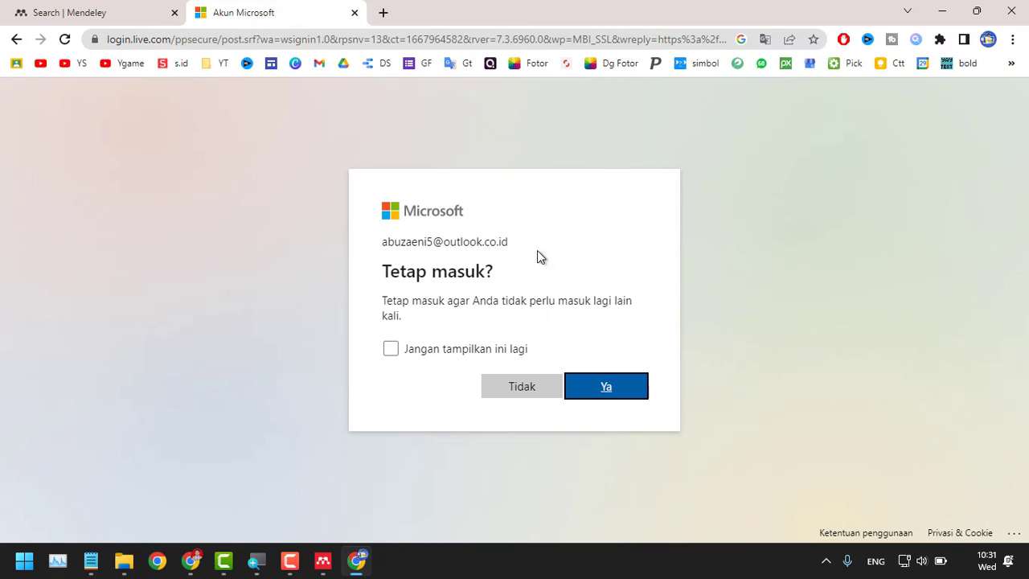
- Stay signed in with 'Jangan tampilkan ini lagi' ticked, check the account profile, then return to Mendeley
{"action": "left_click", "coordinate": [444, 350]}
{"action": "left_click", "coordinate": [625, 395]}
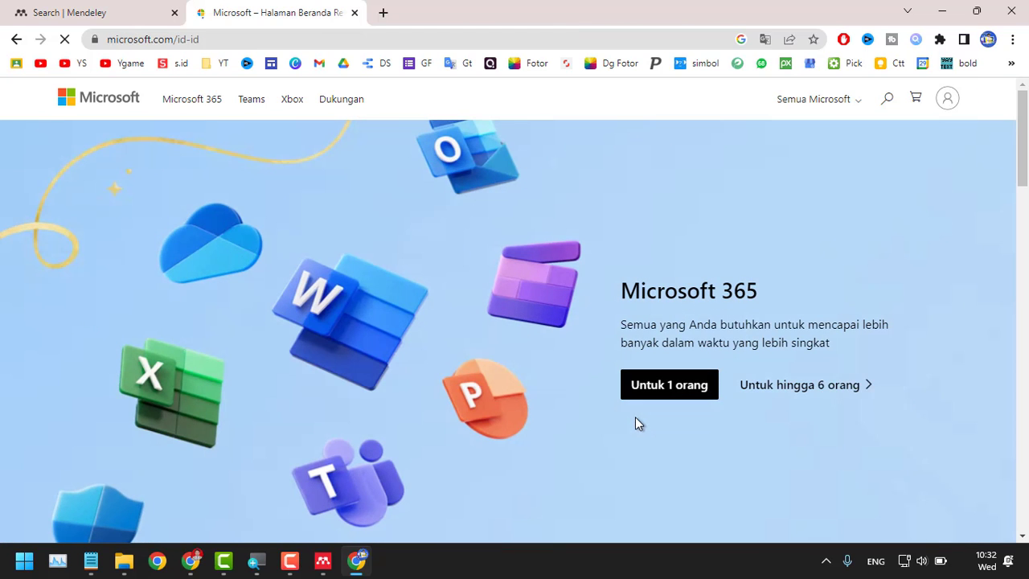
{"action": "left_click", "coordinate": [949, 100]}
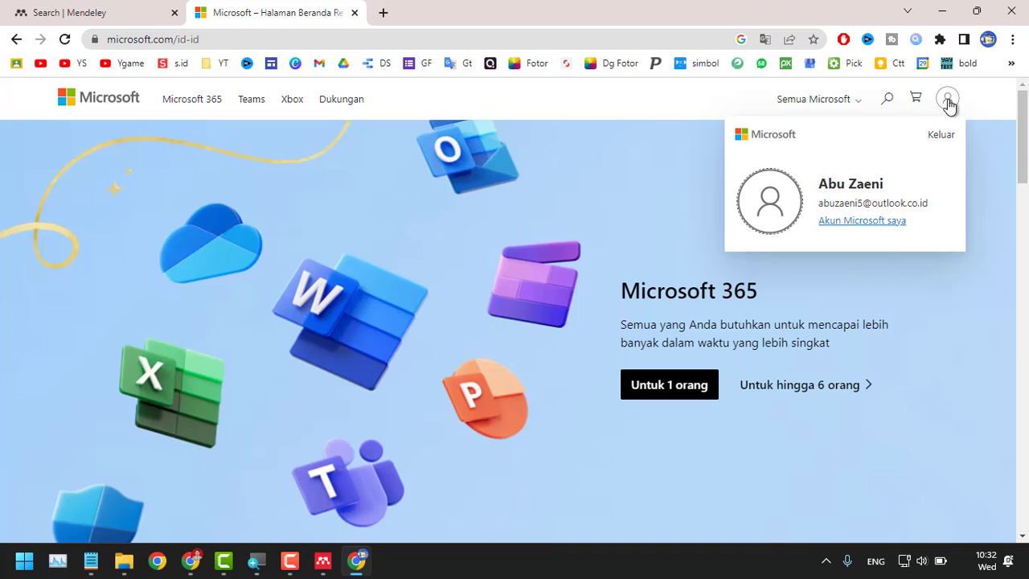
{"action": "left_click", "coordinate": [322, 565]}
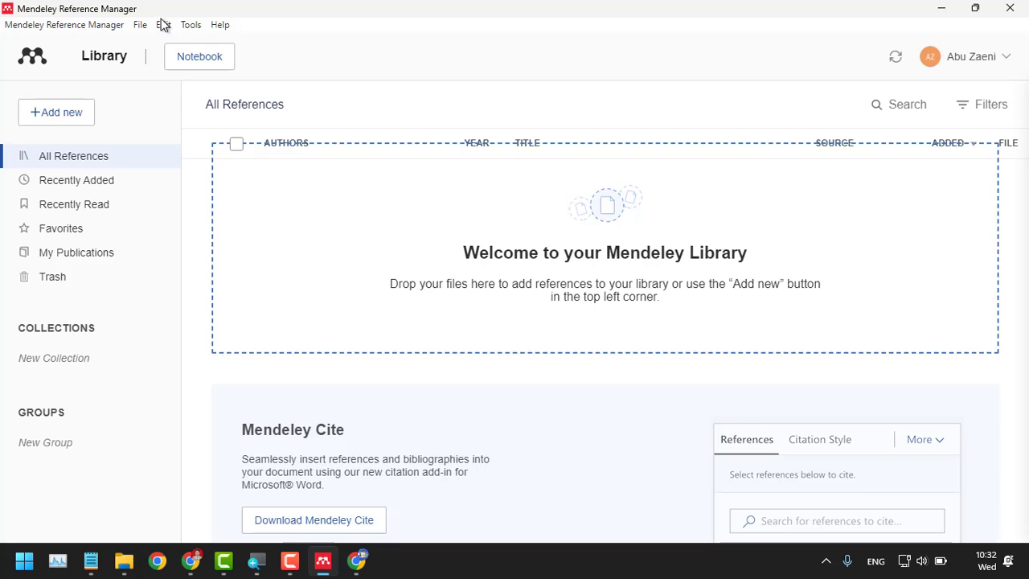
- Choose Tools > Install Mendeley Cite for Microsoft Word to reach its AppSource page
{"action": "left_click", "coordinate": [189, 25]}
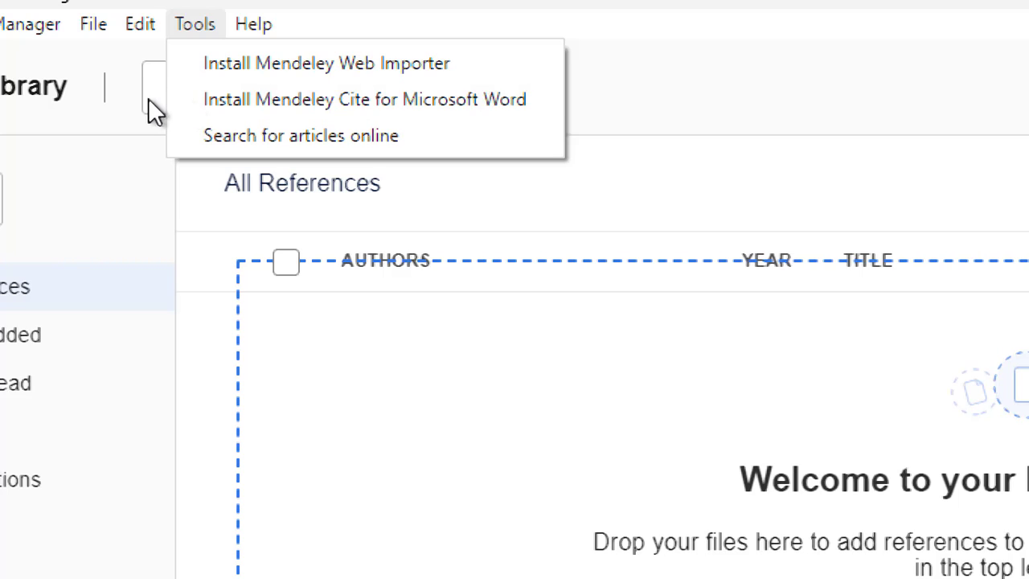
{"action": "left_click", "coordinate": [453, 99]}
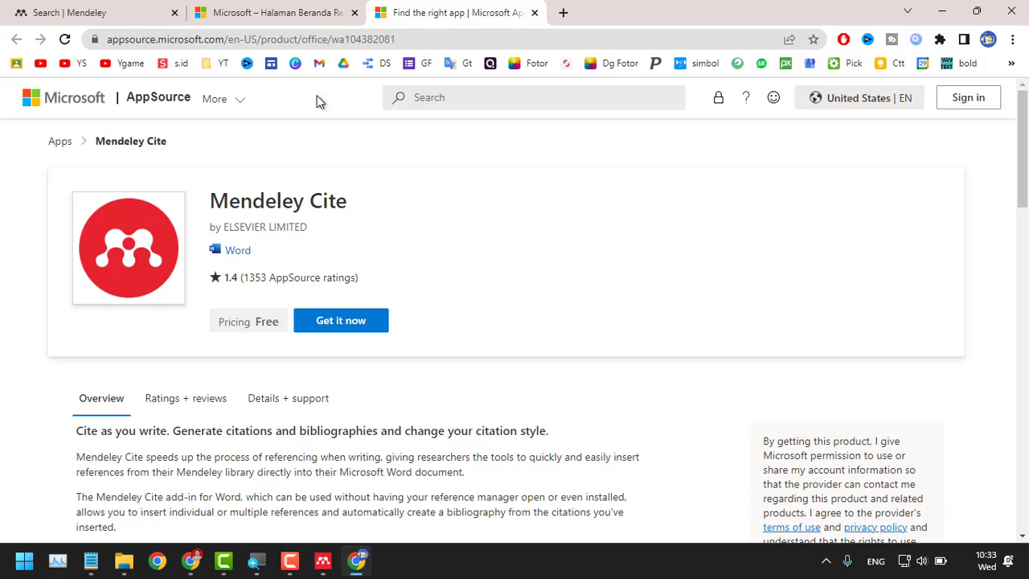
- Set AppSource's billing region to Indonesia and language to Bahasa Indonesia, and apply
{"action": "left_click", "coordinate": [884, 102]}
{"action": "left_click", "coordinate": [896, 179]}
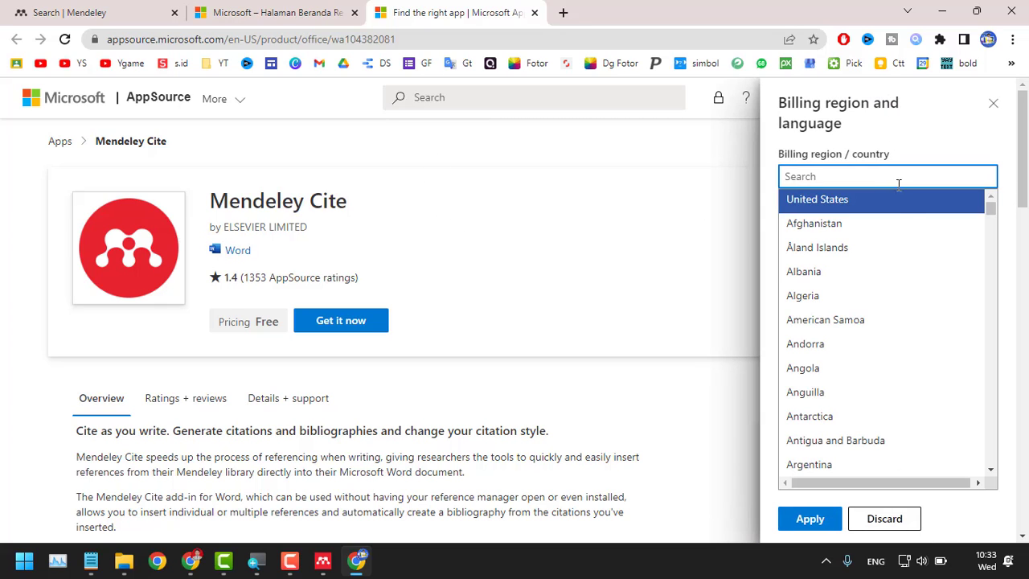
{"action": "scroll", "coordinate": [908, 322], "scroll_direction": "down", "scroll_amount": 8}
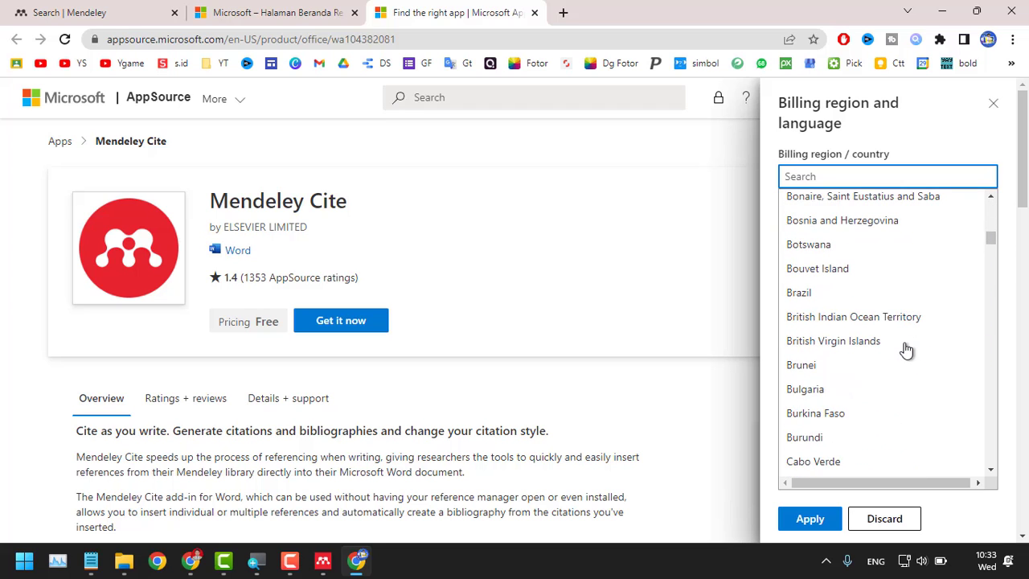
{"action": "scroll", "coordinate": [906, 348], "scroll_direction": "down", "scroll_amount": 14}
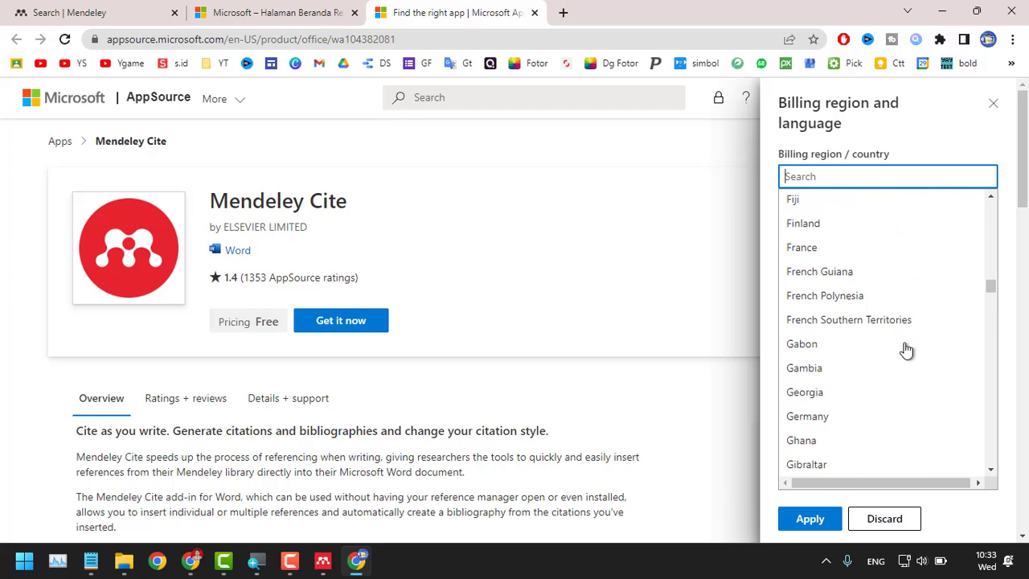
{"action": "scroll", "coordinate": [905, 350], "scroll_direction": "down", "scroll_amount": 5}
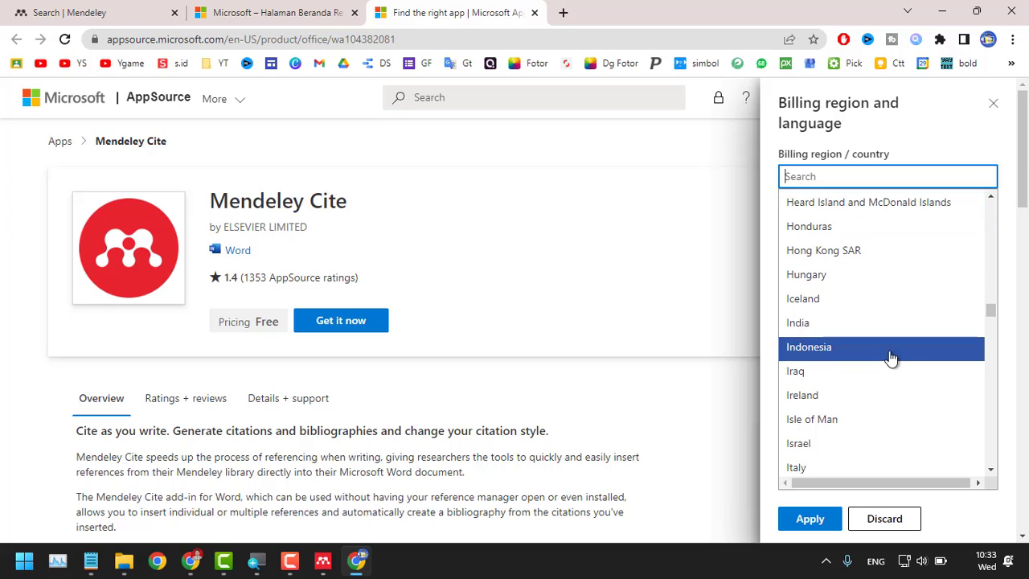
{"action": "left_click", "coordinate": [900, 353]}
{"action": "left_click", "coordinate": [919, 236]}
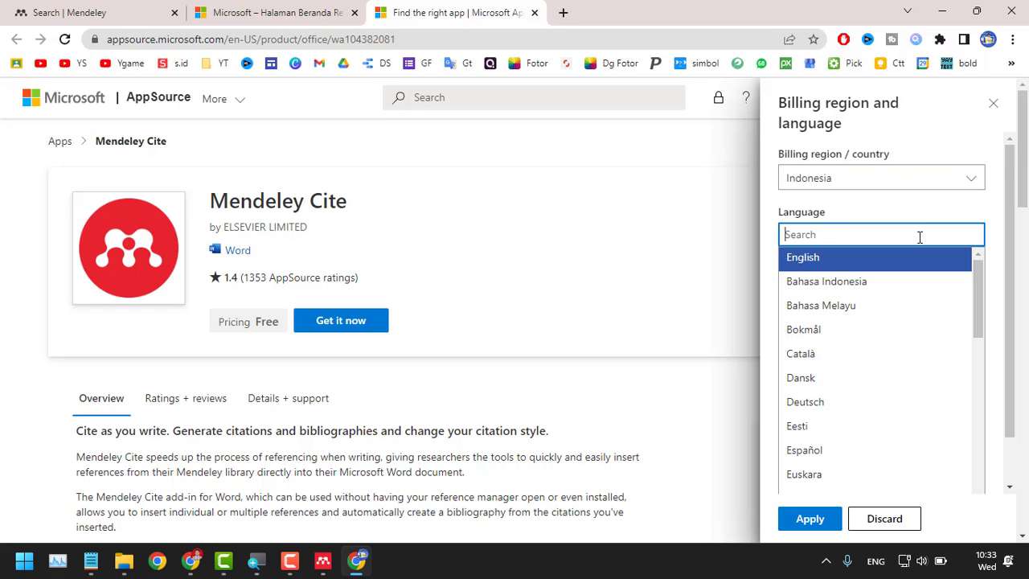
{"action": "left_click", "coordinate": [913, 288]}
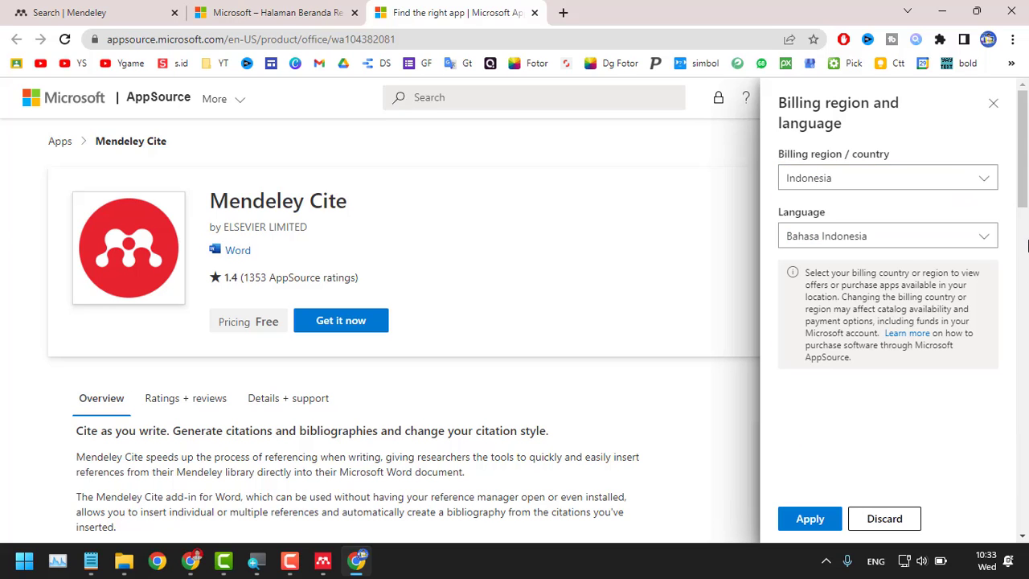
{"action": "left_click", "coordinate": [816, 519]}
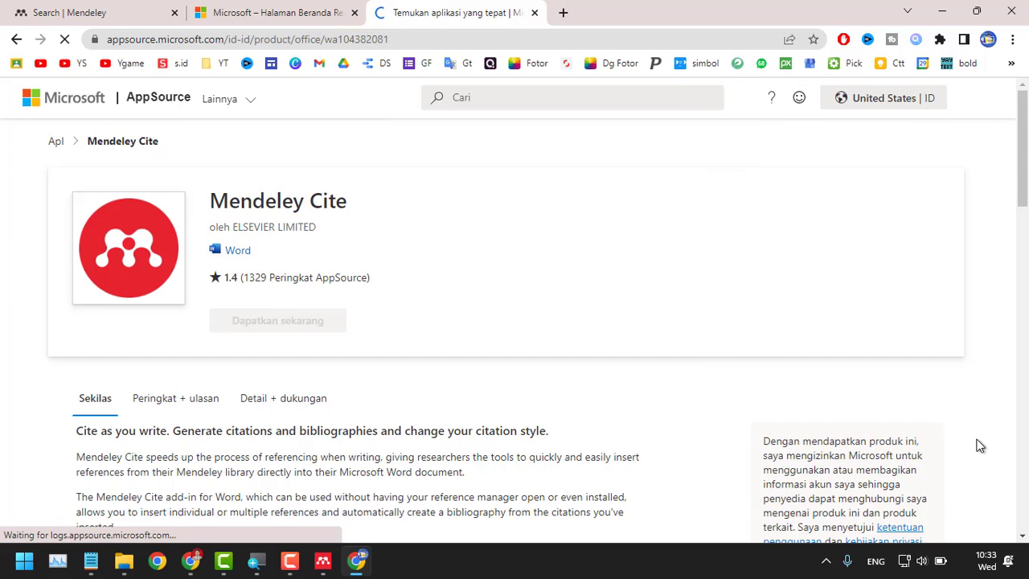
- Re-select Indonesia as the billing country, apply it, and bring up the AppSource sign-in prompt
{"action": "left_click", "coordinate": [861, 104]}
{"action": "left_click", "coordinate": [878, 176]}
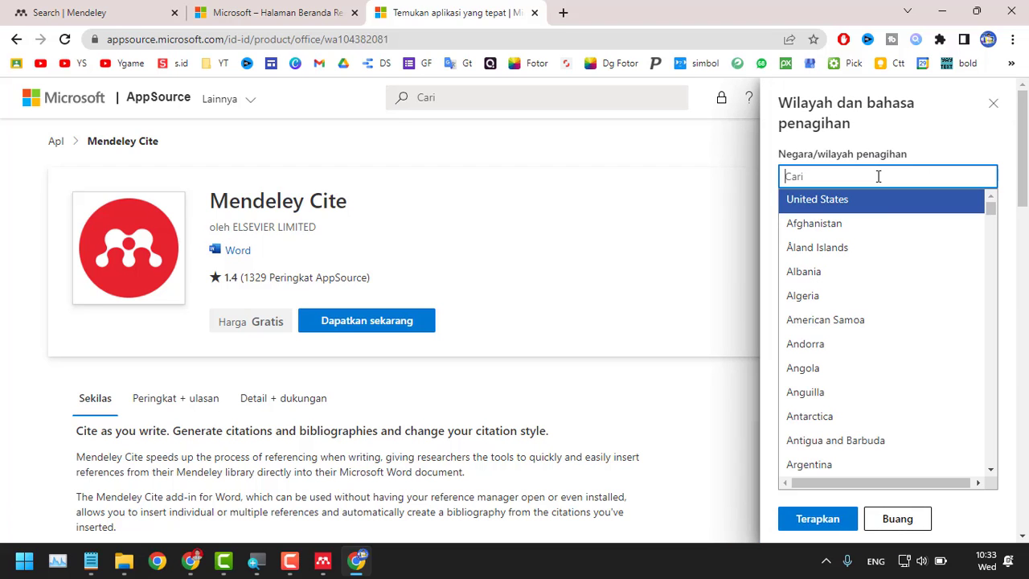
{"action": "scroll", "coordinate": [917, 366], "scroll_direction": "down", "scroll_amount": 10}
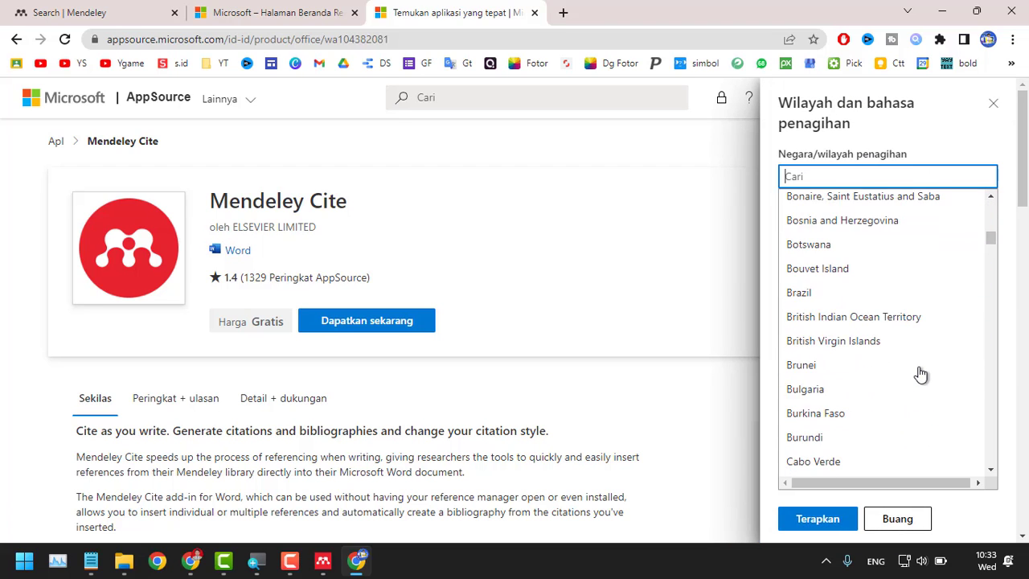
{"action": "scroll", "coordinate": [920, 374], "scroll_direction": "down", "scroll_amount": 18}
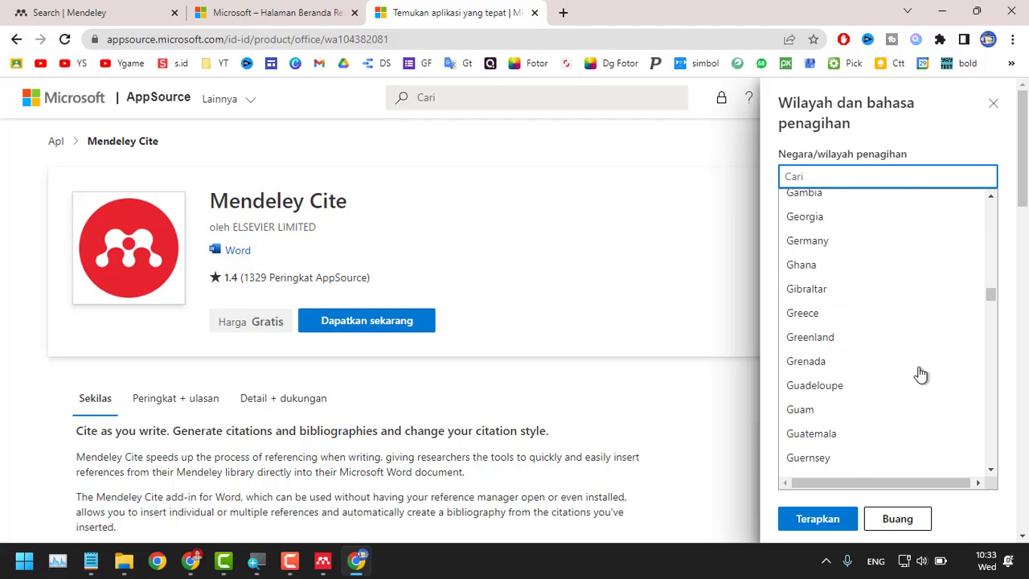
{"action": "scroll", "coordinate": [921, 375], "scroll_direction": "down", "scroll_amount": 5}
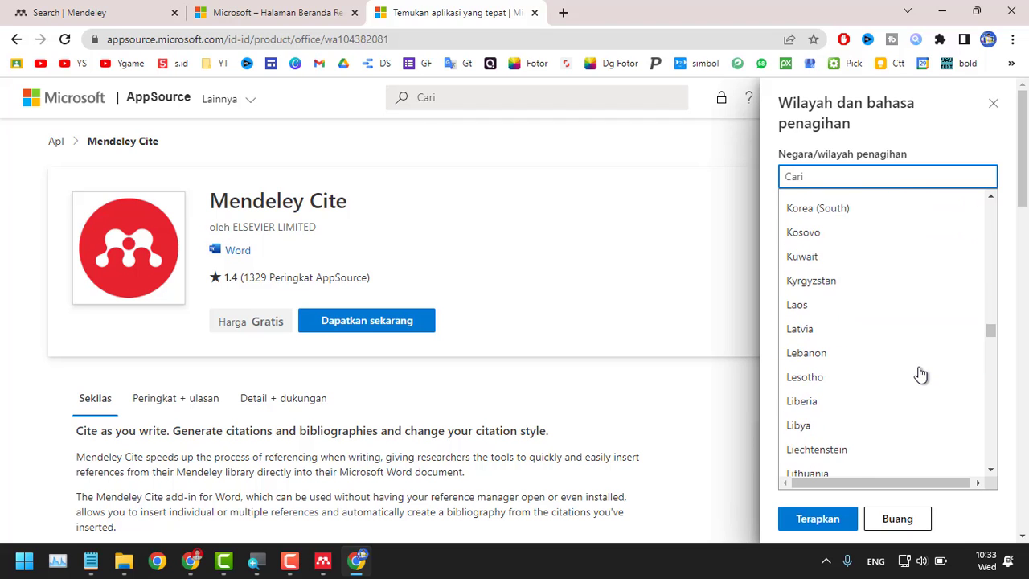
{"action": "scroll", "coordinate": [920, 374], "scroll_direction": "up", "scroll_amount": 5}
{"action": "left_click", "coordinate": [880, 271]}
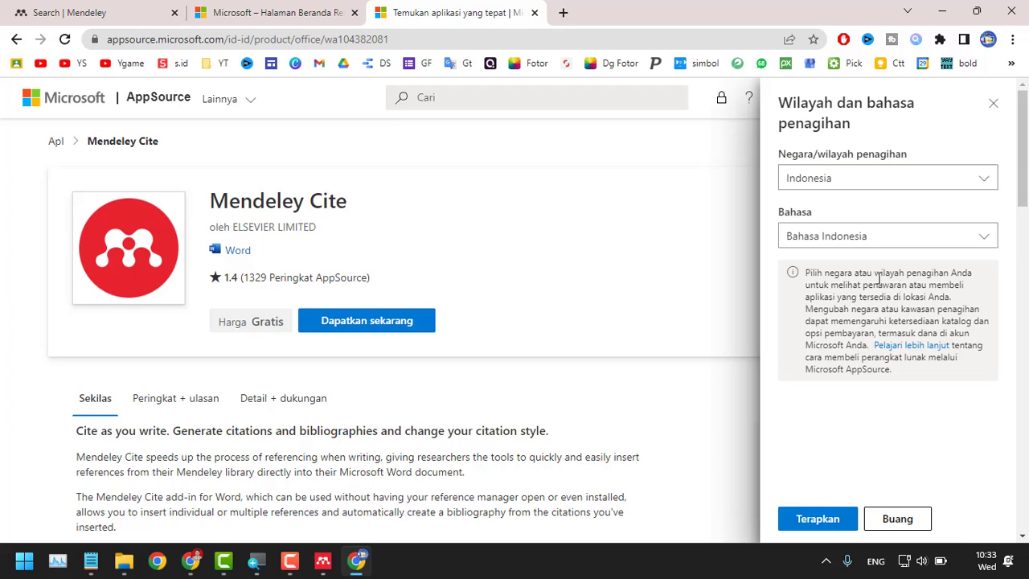
{"action": "left_click", "coordinate": [839, 521]}
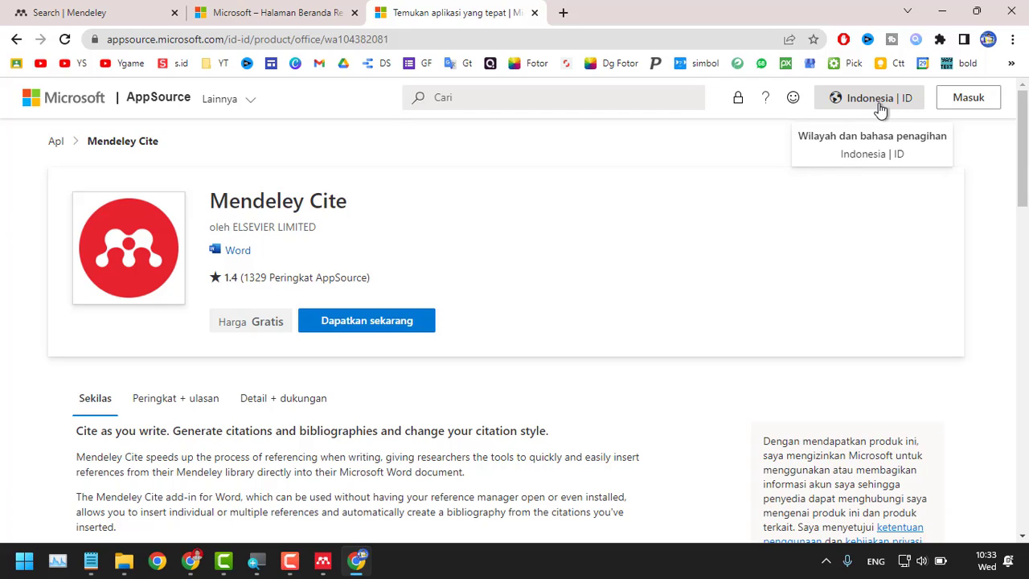
{"action": "left_click", "coordinate": [969, 100]}
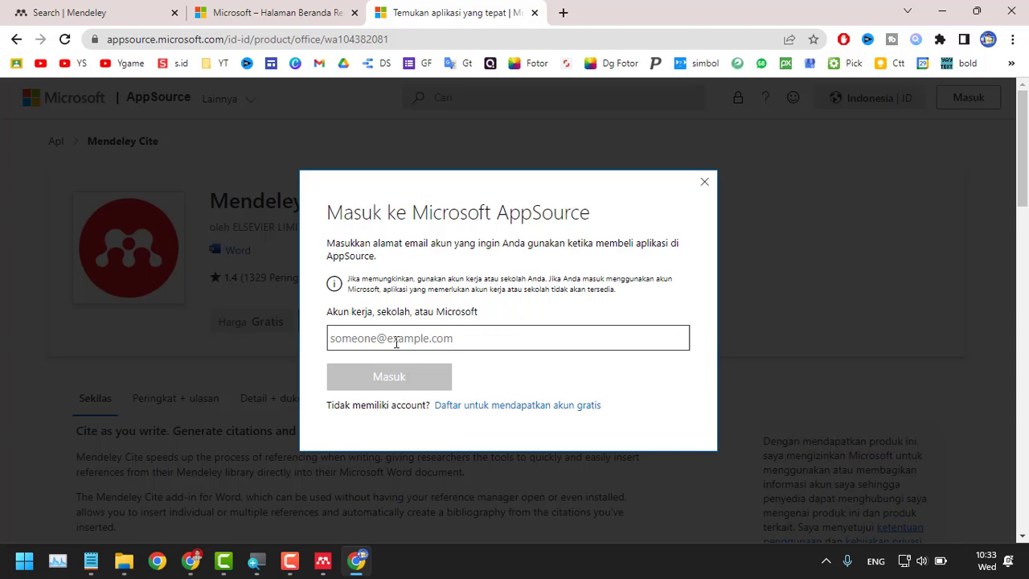
- Copy the signed-in Microsoft account's e-mail address into the Notepad login notes
{"action": "left_click", "coordinate": [273, 12]}
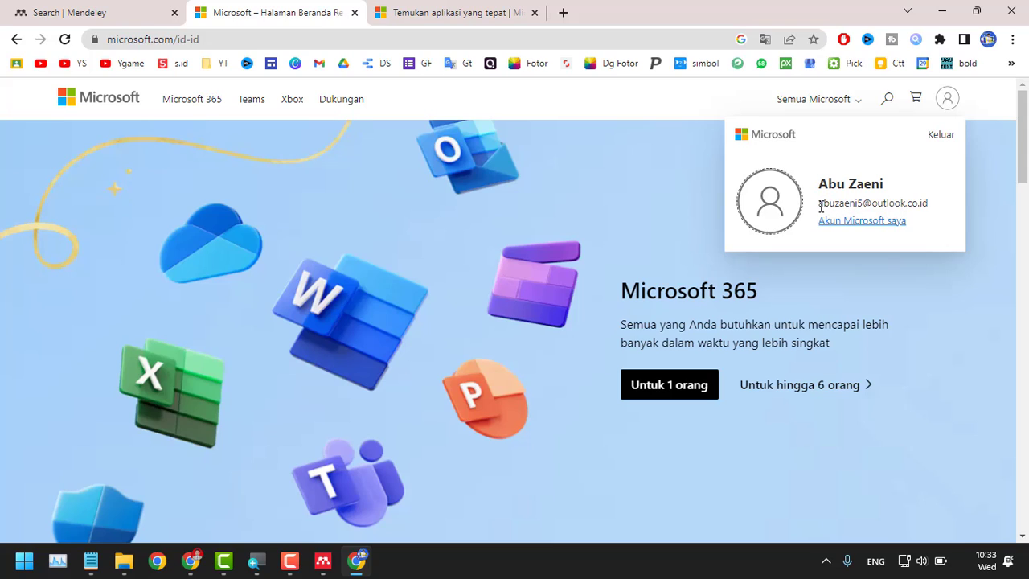
{"action": "left_click_drag", "start_coordinate": [821, 207], "coordinate": [936, 211]}
{"action": "key", "text": "ctrl+c"}
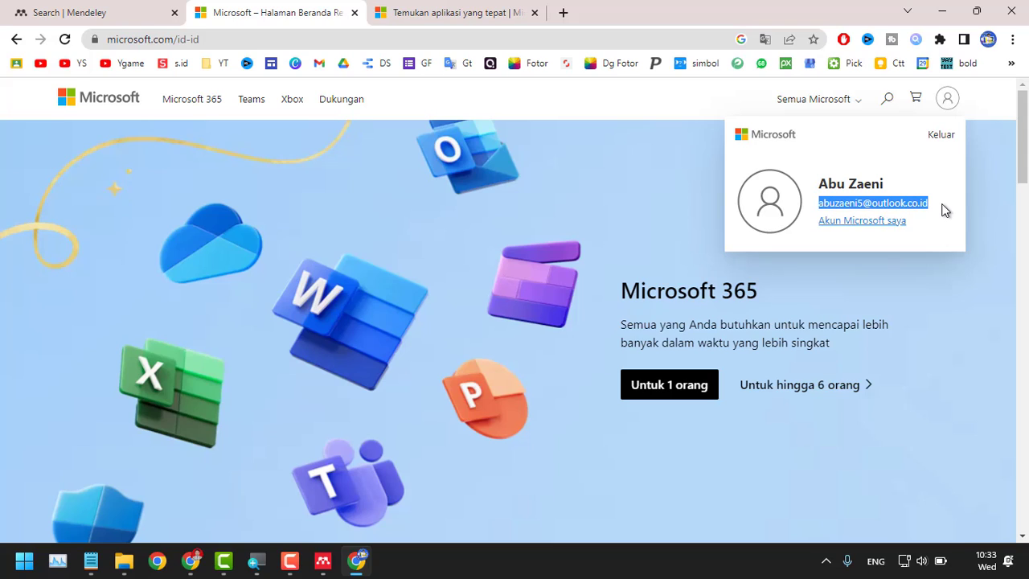
{"action": "left_click", "coordinate": [91, 561]}
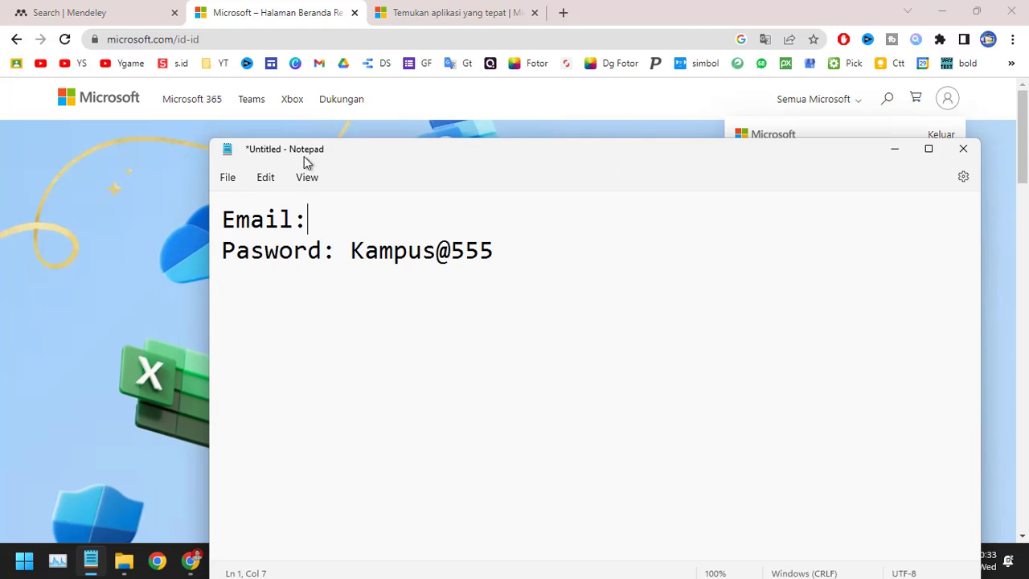
{"action": "key", "text": "ctrl+v"}
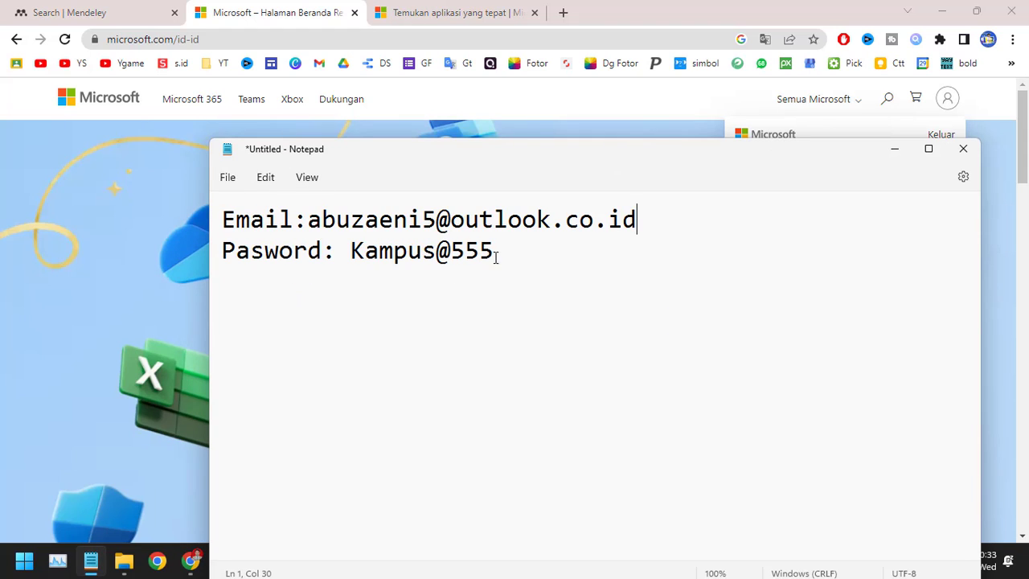
- Paste the account e-mail into AppSource's sign-in field and submit it to sign in
{"action": "left_click", "coordinate": [482, 11]}
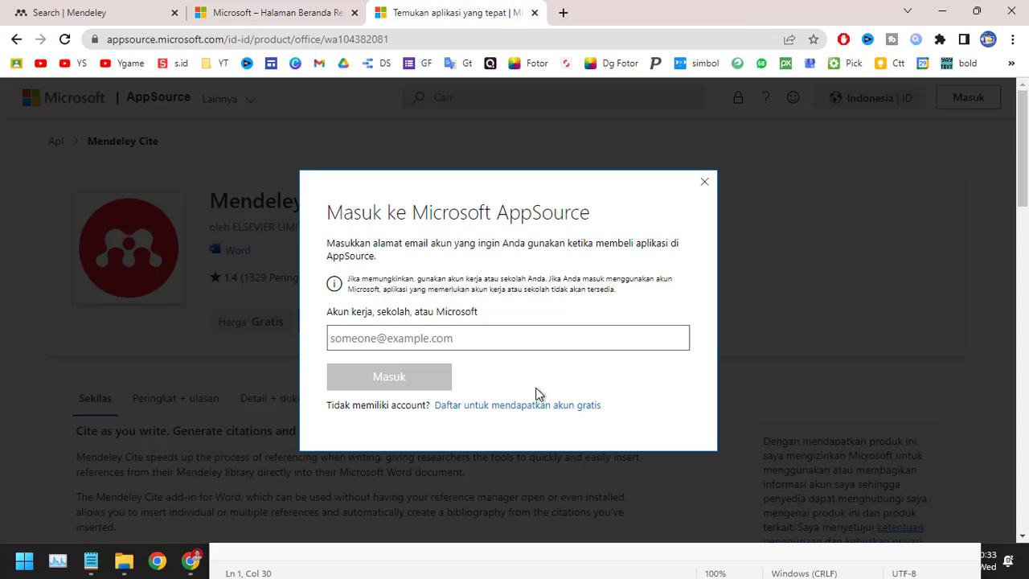
{"action": "left_click", "coordinate": [494, 343]}
{"action": "key", "text": "ctrl+v"}
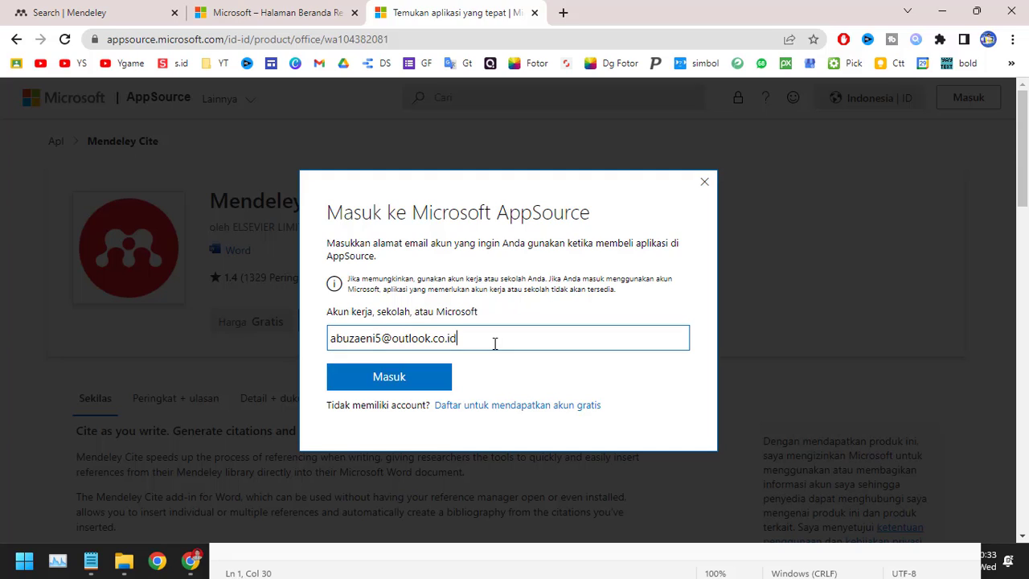
{"action": "left_click", "coordinate": [422, 384]}
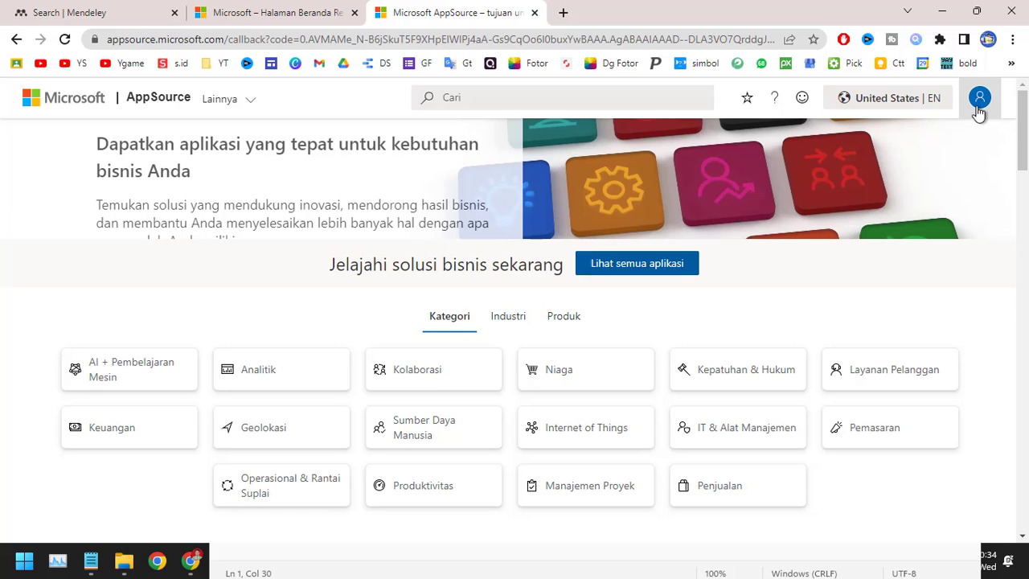
- Check the AppSource account panel, close it, and minimize the Notepad notes
{"action": "left_click", "coordinate": [979, 97]}
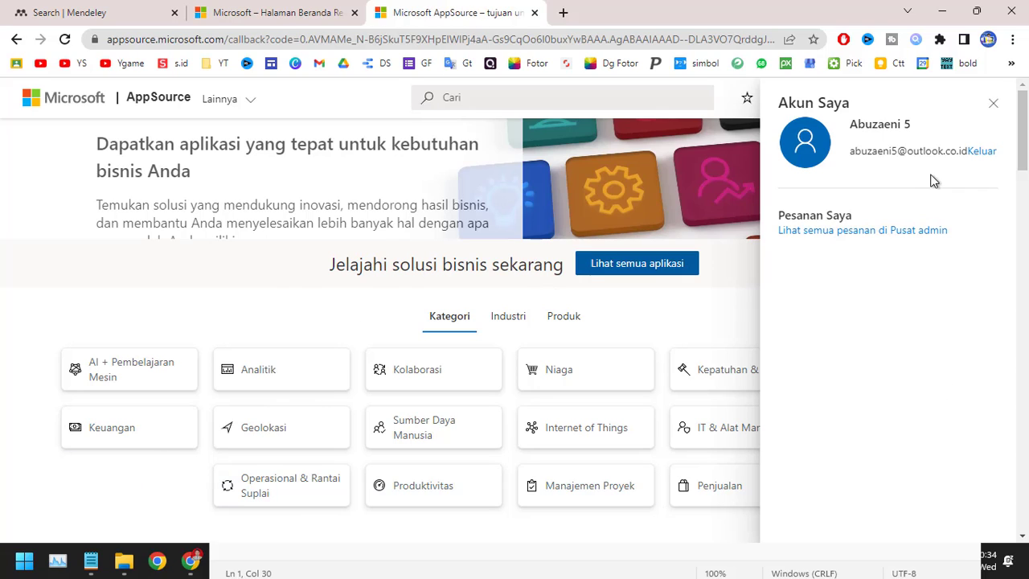
{"action": "left_click", "coordinate": [994, 104]}
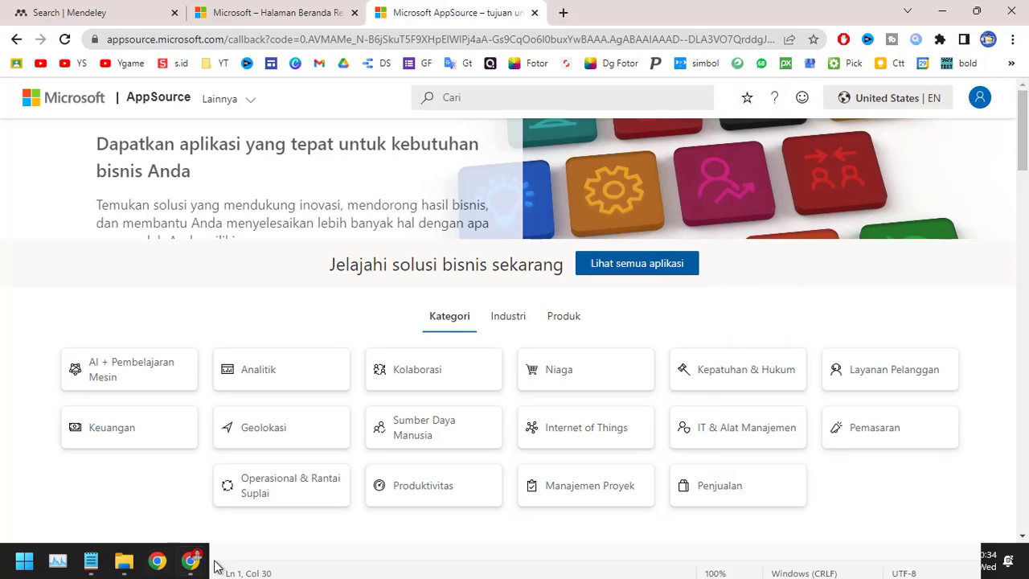
{"action": "left_click", "coordinate": [257, 572]}
{"action": "left_click_drag", "start_coordinate": [383, 155], "coordinate": [248, 78]}
{"action": "left_click", "coordinate": [763, 70]}
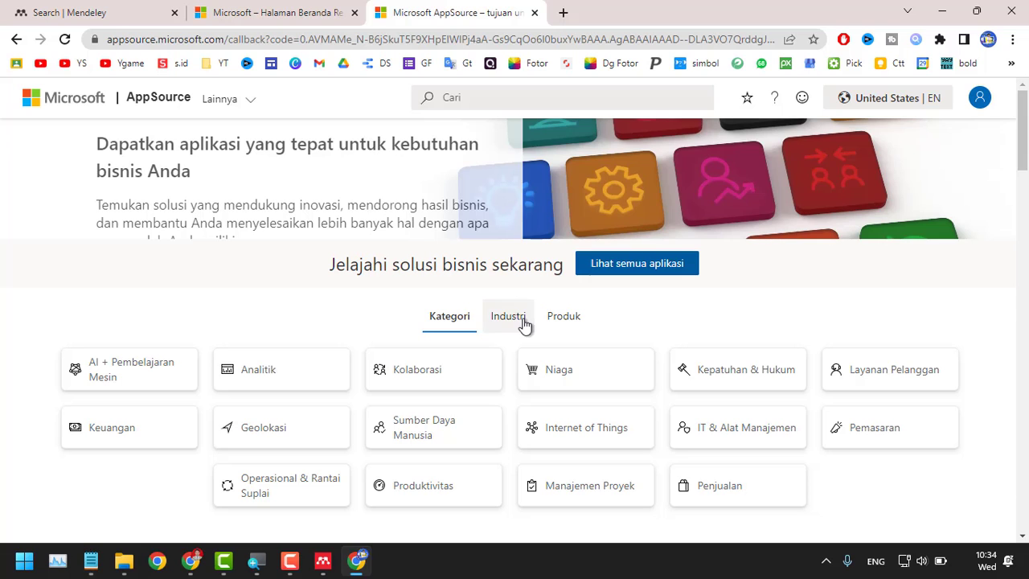
- Search AppSource for 'mendele', open the Mendeley Cite page, then return to Mendeley Reference Manager
{"action": "scroll", "coordinate": [519, 347], "scroll_direction": "down", "scroll_amount": 9}
{"action": "scroll", "coordinate": [517, 348], "scroll_direction": "up", "scroll_amount": 2}
{"action": "scroll", "coordinate": [517, 351], "scroll_direction": "up", "scroll_amount": 3}
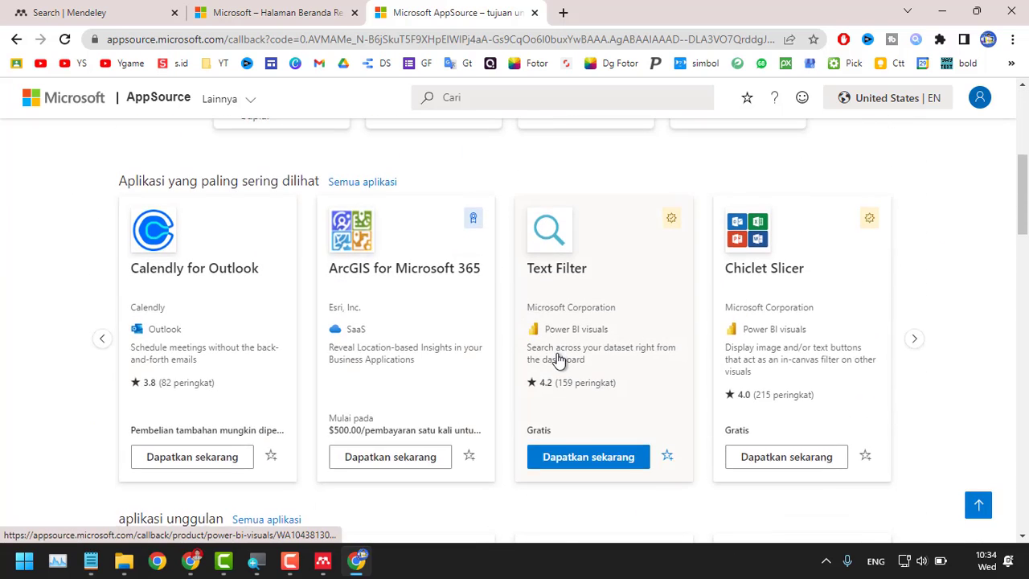
{"action": "scroll", "coordinate": [559, 360], "scroll_direction": "down", "scroll_amount": 6}
{"action": "scroll", "coordinate": [558, 360], "scroll_direction": "up", "scroll_amount": 1}
{"action": "scroll", "coordinate": [558, 359], "scroll_direction": "up", "scroll_amount": 8}
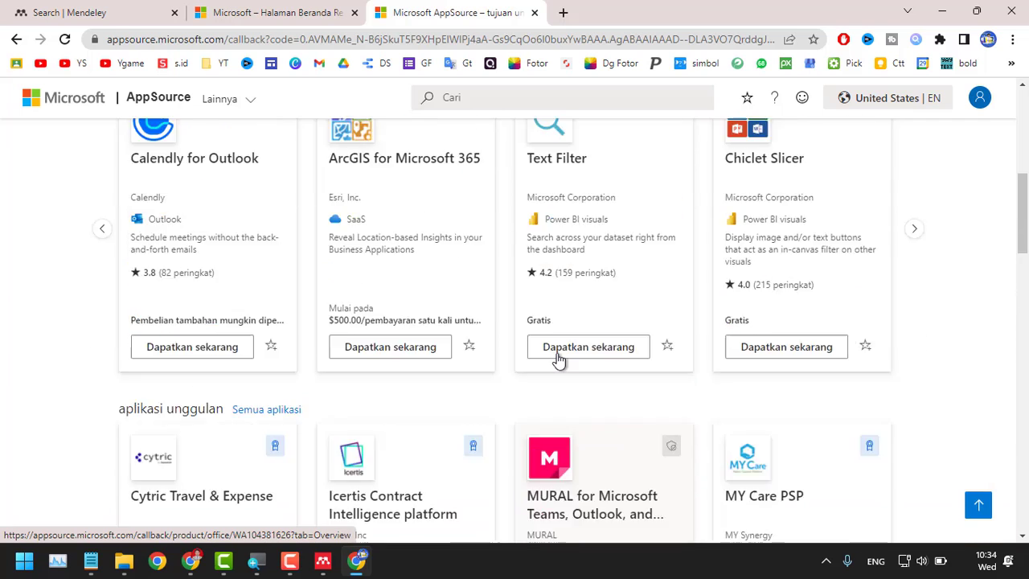
{"action": "left_click", "coordinate": [498, 96]}
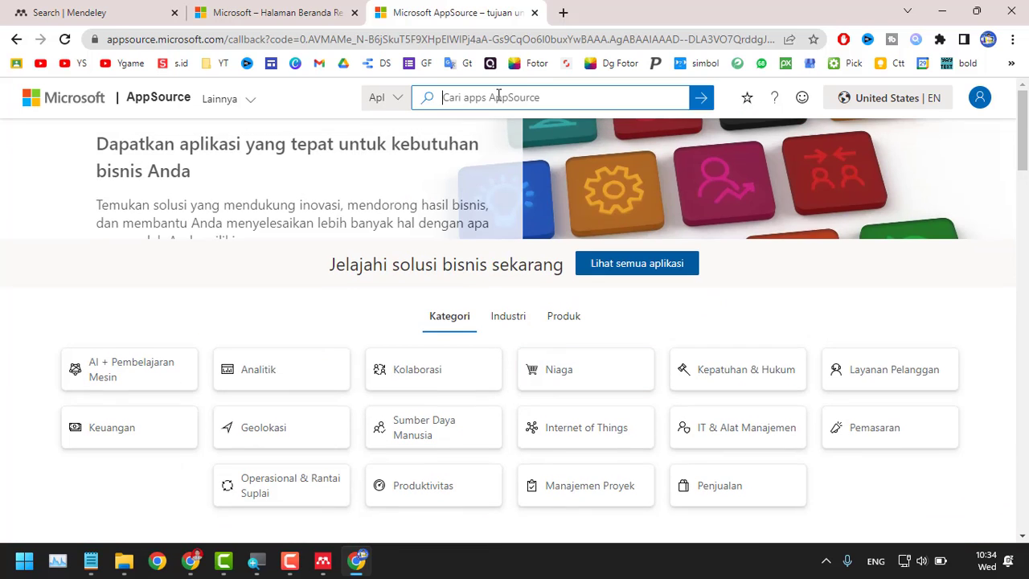
{"action": "type", "text": "mendeley"}
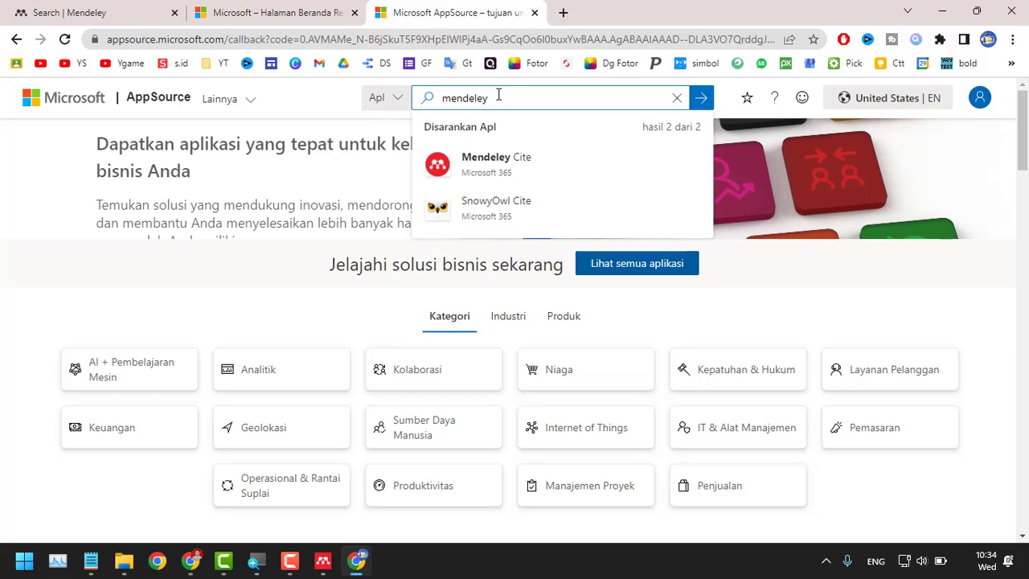
{"action": "left_click", "coordinate": [546, 178]}
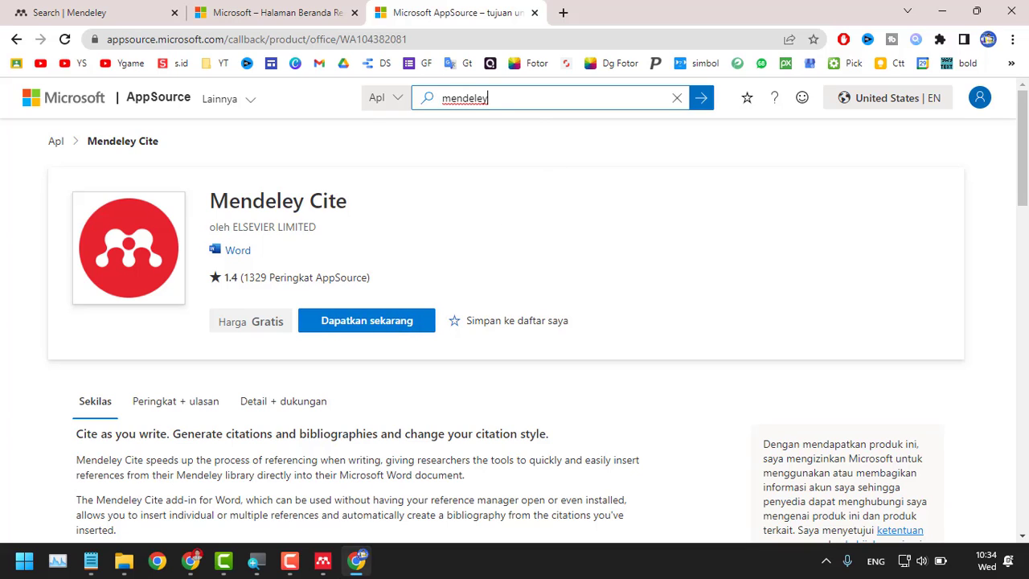
{"action": "left_click", "coordinate": [324, 561]}
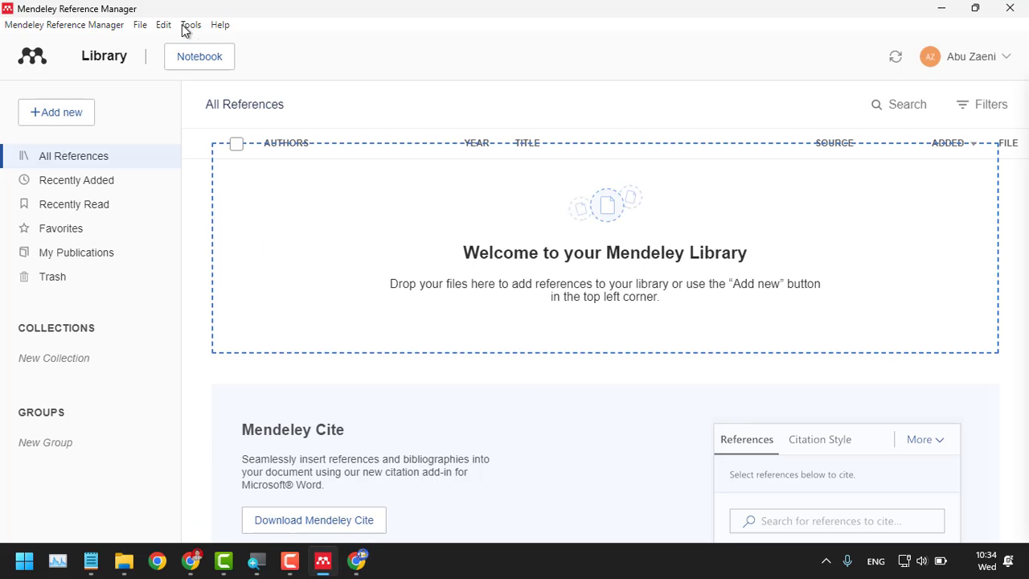
- Look over Mendeley's Tools menu, then go back to Chrome's Mendeley Cite page
{"action": "left_click", "coordinate": [185, 27]}
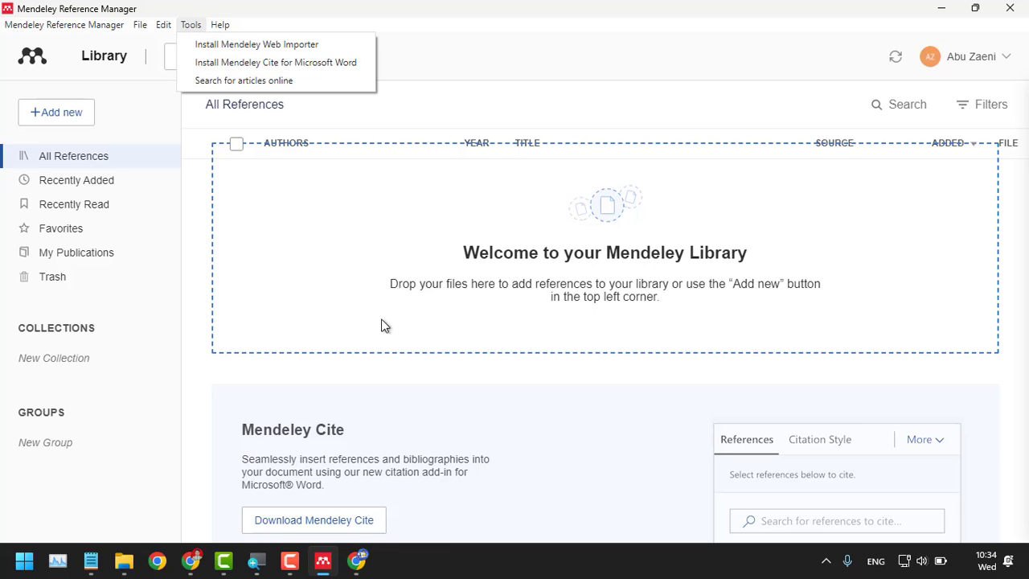
{"action": "left_click", "coordinate": [352, 573]}
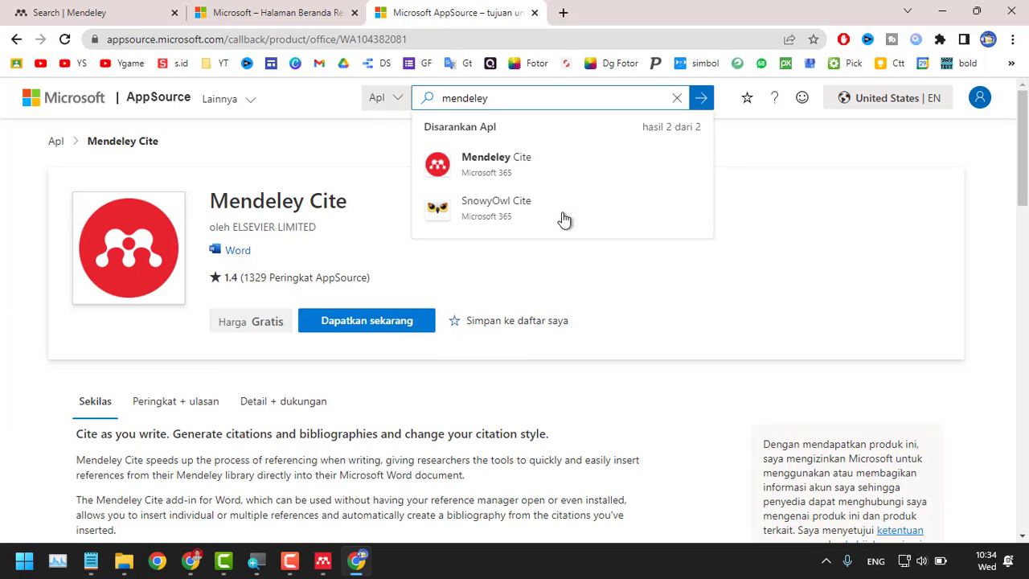
- Get the free Mendeley Cite add-in via Dapatkan sekarang, with Indonesia as the country
{"action": "left_click", "coordinate": [547, 167]}
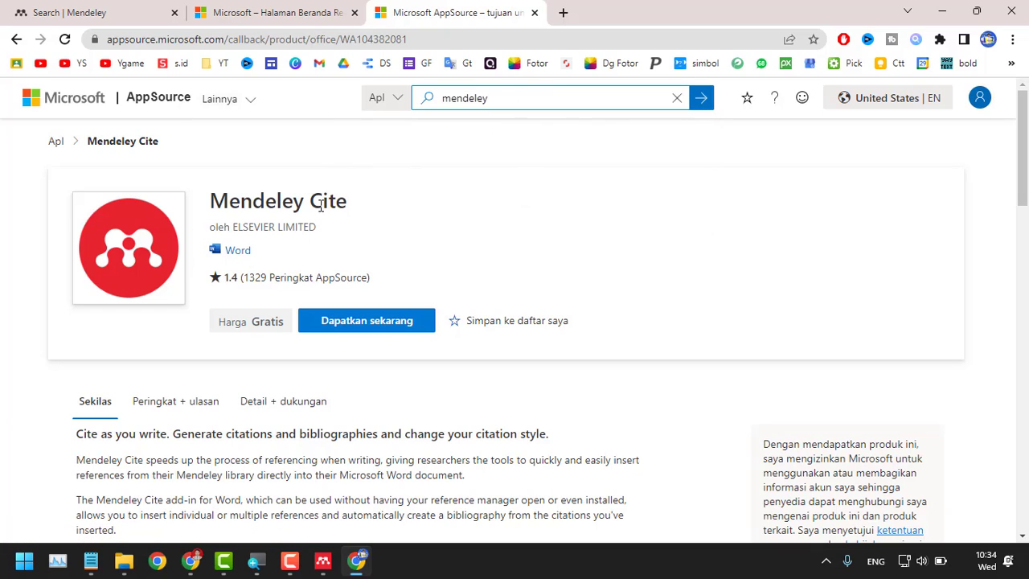
{"action": "left_click", "coordinate": [366, 325]}
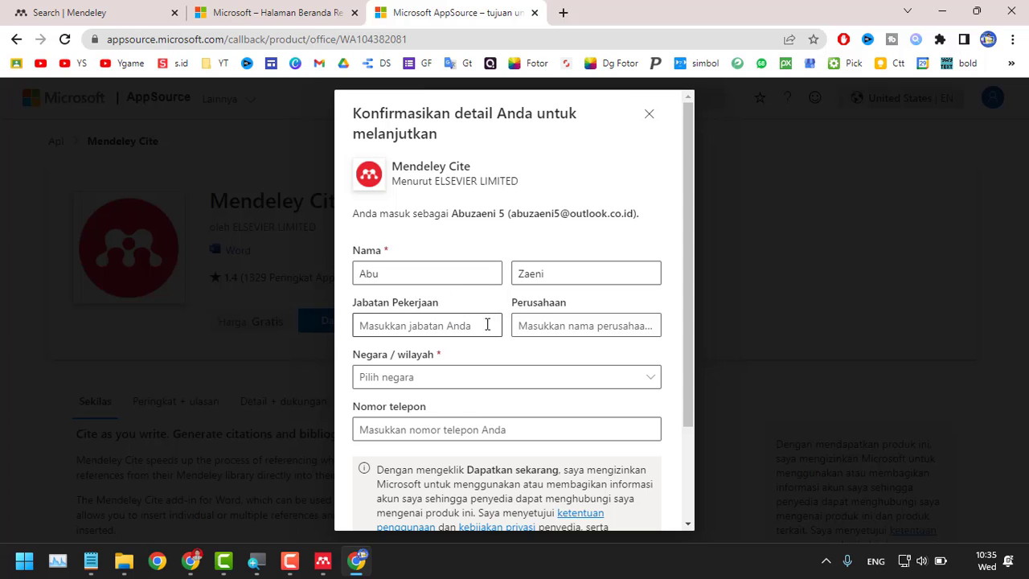
{"action": "scroll", "coordinate": [515, 323], "scroll_direction": "down", "scroll_amount": 1}
{"action": "left_click", "coordinate": [463, 309]}
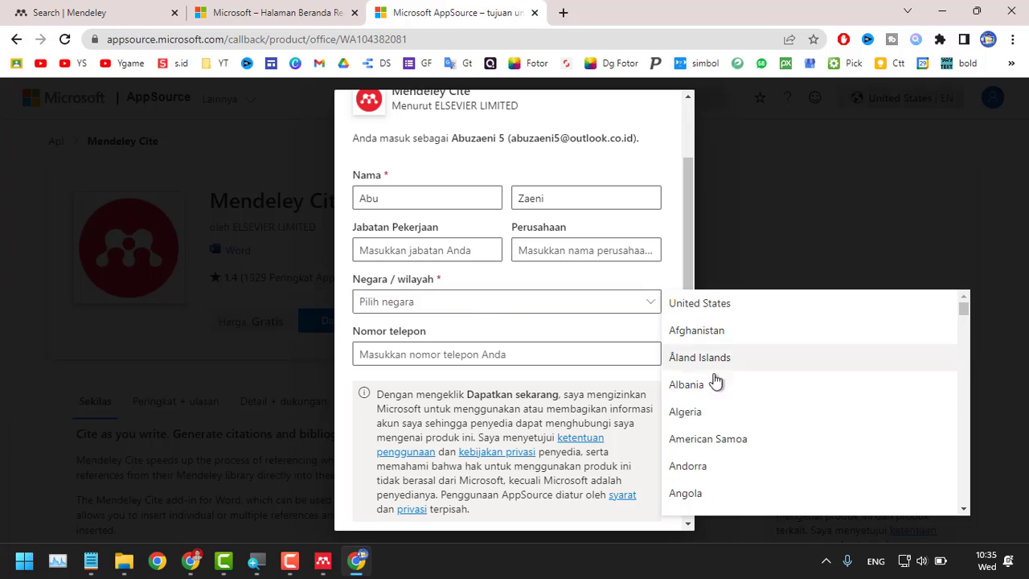
{"action": "scroll", "coordinate": [714, 381], "scroll_direction": "down", "scroll_amount": 10}
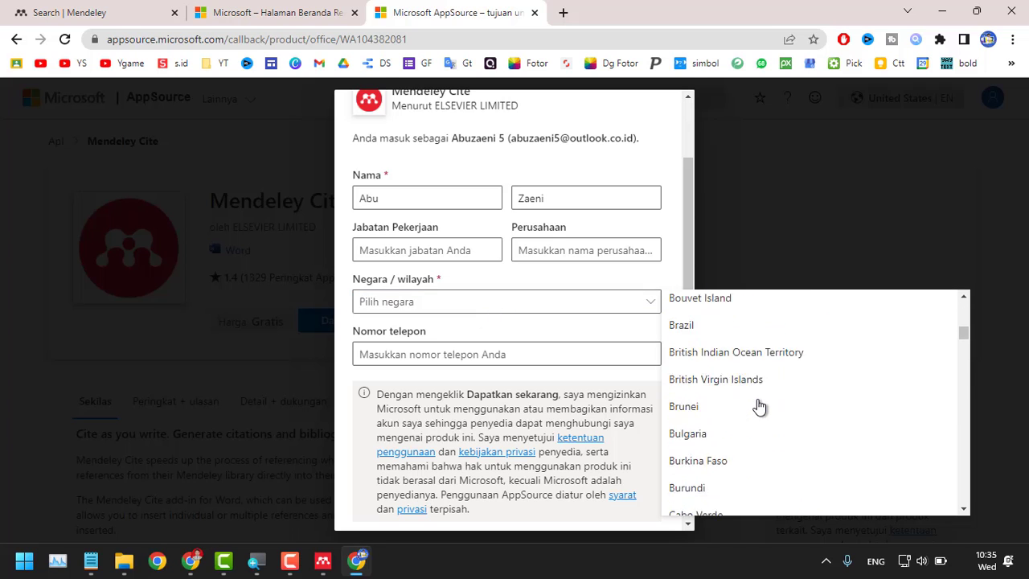
{"action": "scroll", "coordinate": [759, 408], "scroll_direction": "down", "scroll_amount": 15}
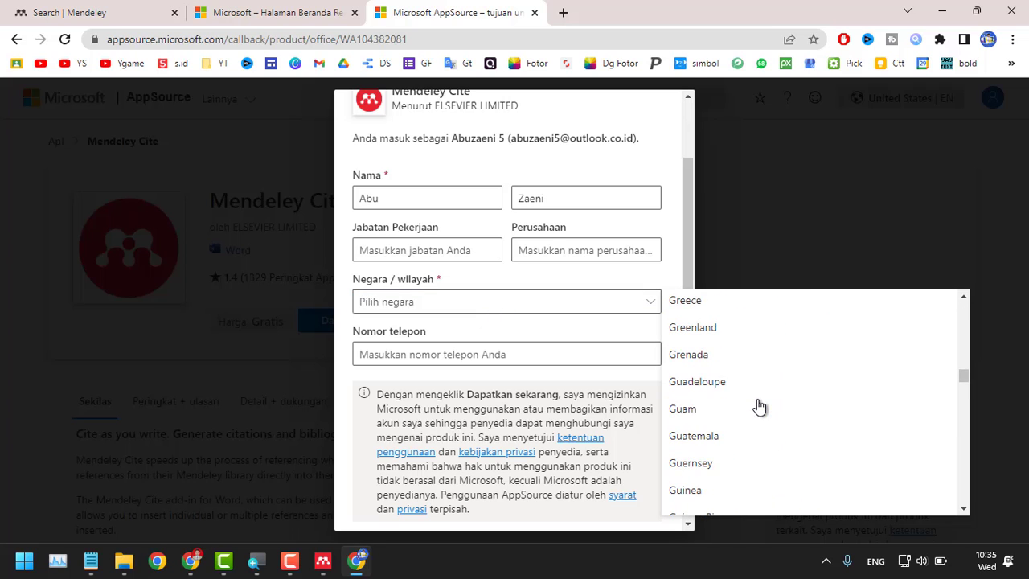
{"action": "scroll", "coordinate": [758, 407], "scroll_direction": "down", "scroll_amount": 3}
{"action": "left_click", "coordinate": [719, 464]}
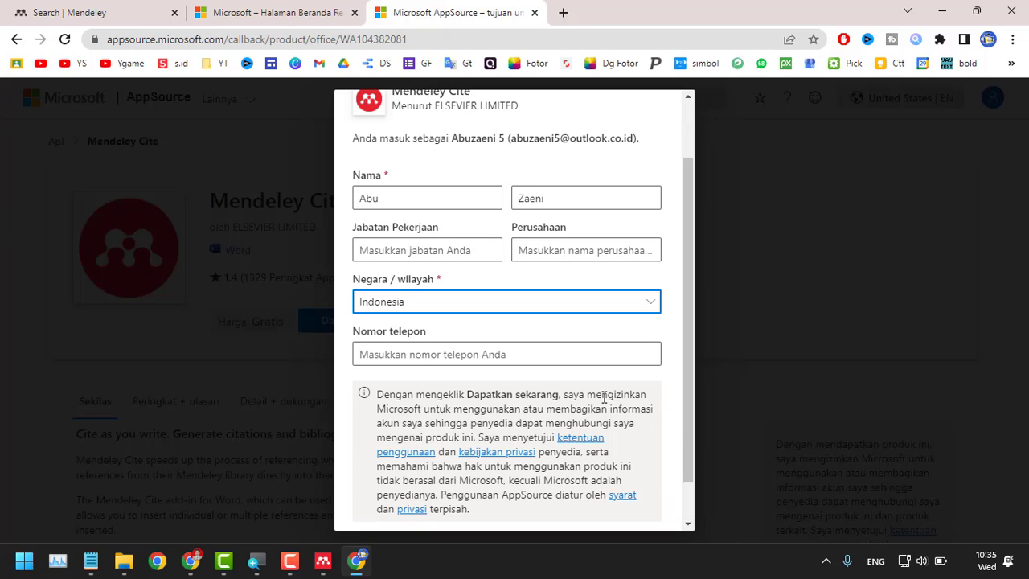
{"action": "left_click", "coordinate": [508, 354]}
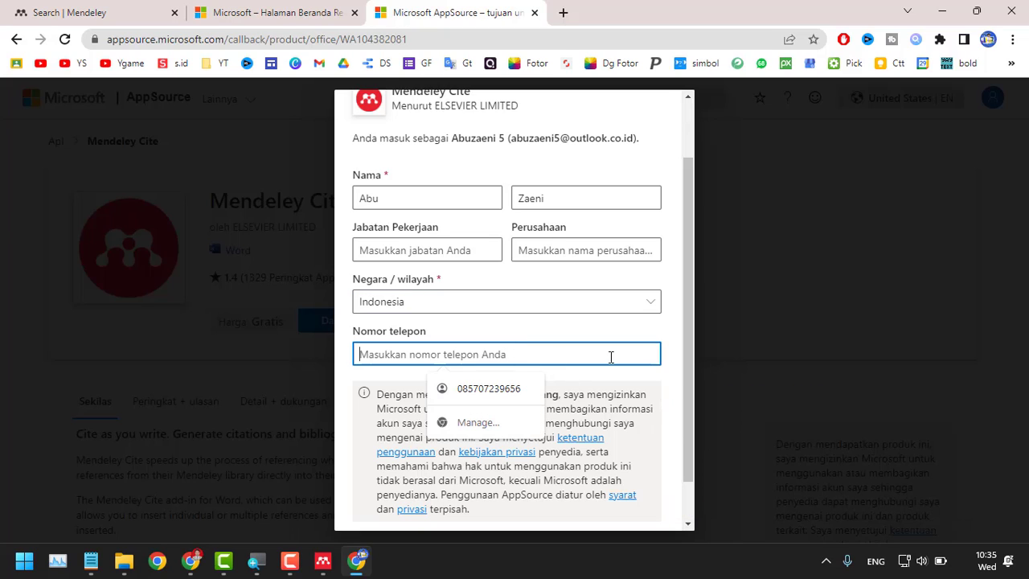
{"action": "scroll", "coordinate": [609, 388], "scroll_direction": "down", "scroll_amount": 1}
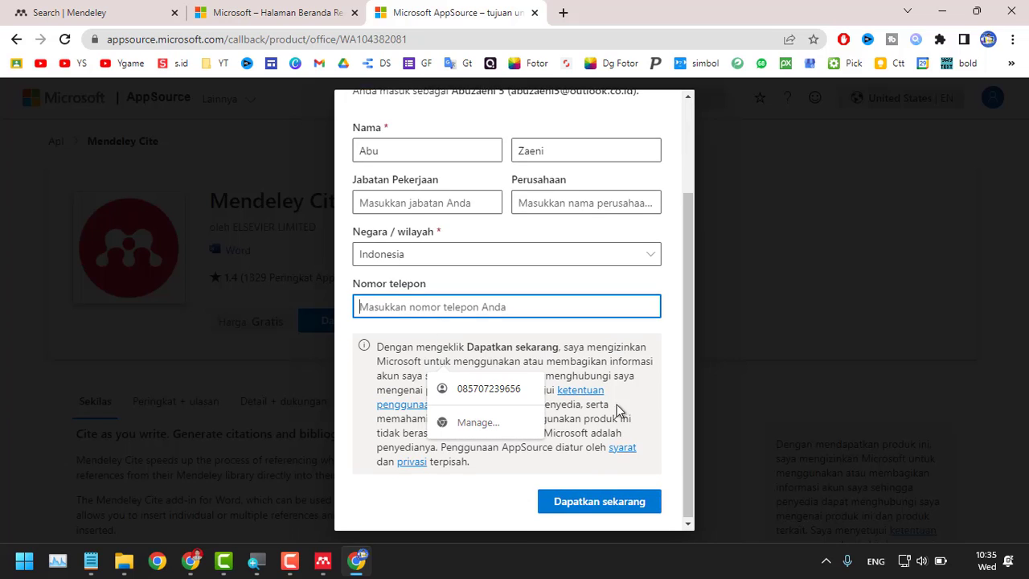
{"action": "left_click", "coordinate": [611, 508]}
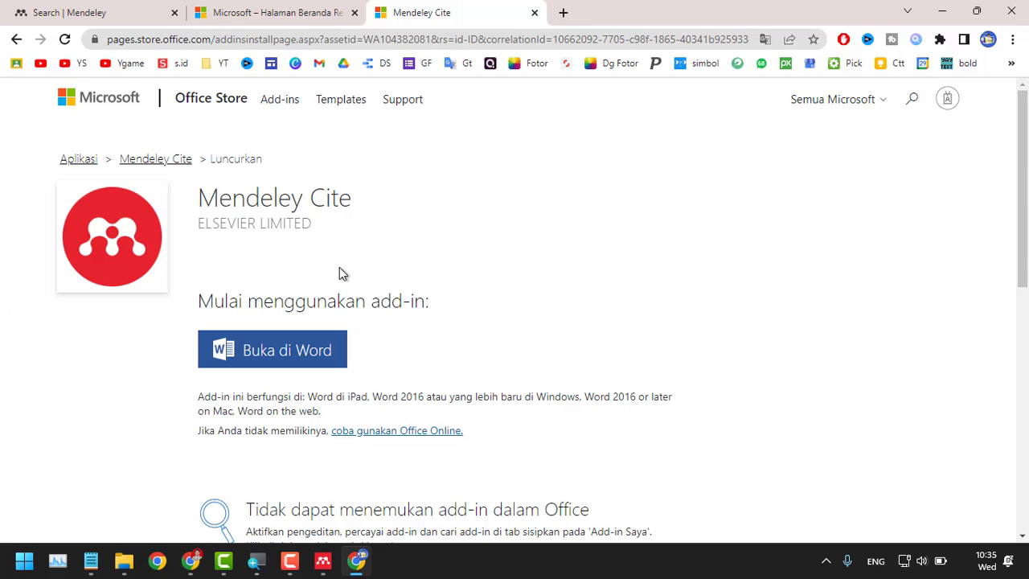
- Open the Mendeley Cite add-in in Word via 'Buka di Word' and allow Open Word
{"action": "left_click", "coordinate": [304, 357]}
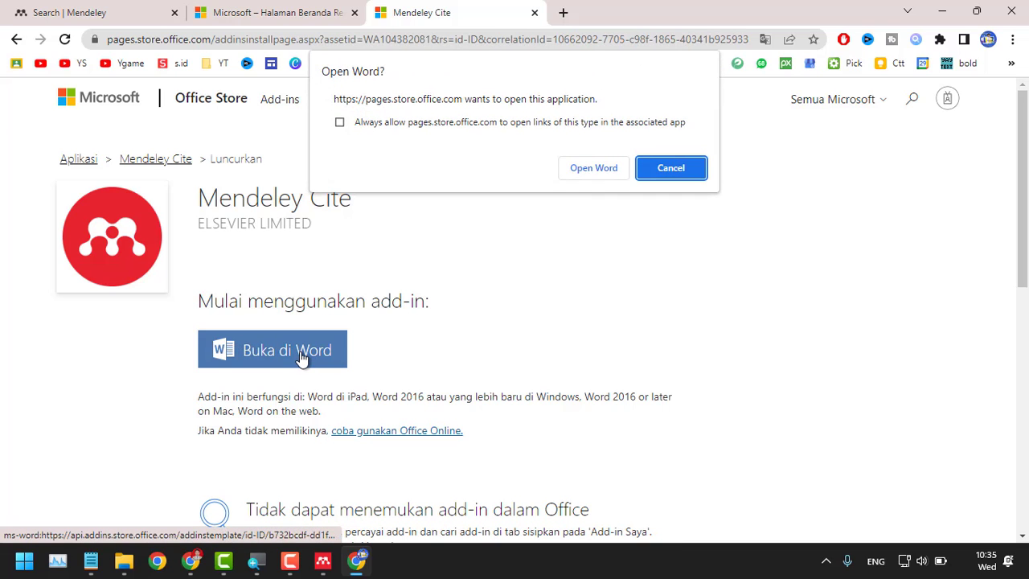
{"action": "left_click", "coordinate": [589, 170]}
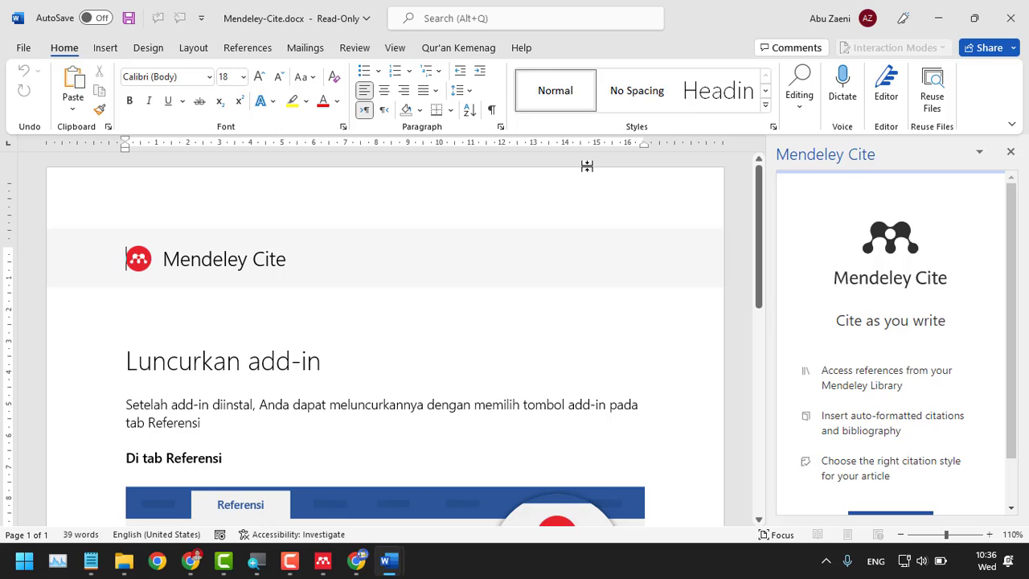
- Look through Mendeley-Cite.docx, close the Mendeley Cite pane, and relaunch it from References
{"action": "scroll", "coordinate": [438, 378], "scroll_direction": "down", "scroll_amount": 5}
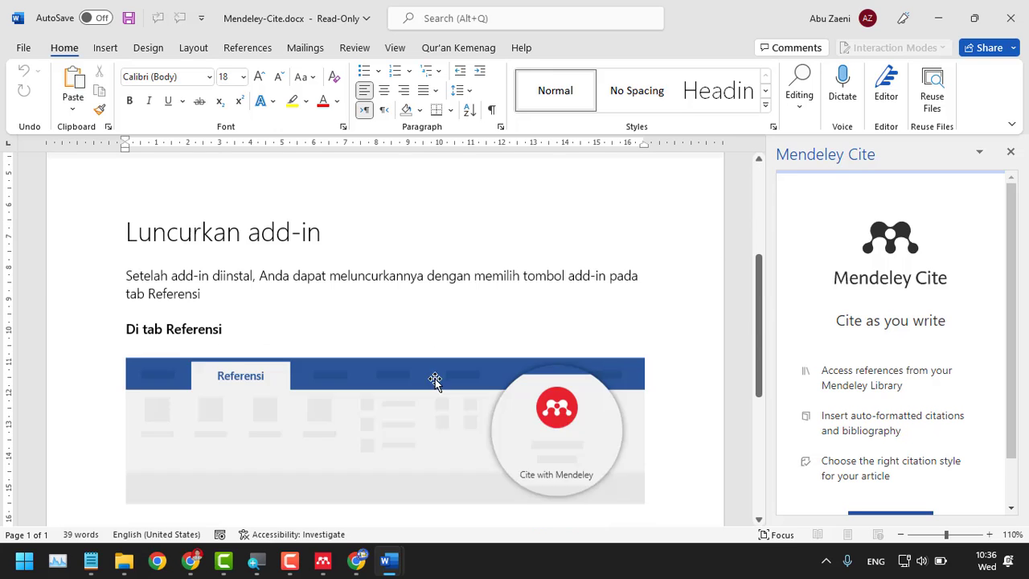
{"action": "scroll", "coordinate": [440, 383], "scroll_direction": "down", "scroll_amount": 5}
{"action": "scroll", "coordinate": [443, 385], "scroll_direction": "up", "scroll_amount": 9}
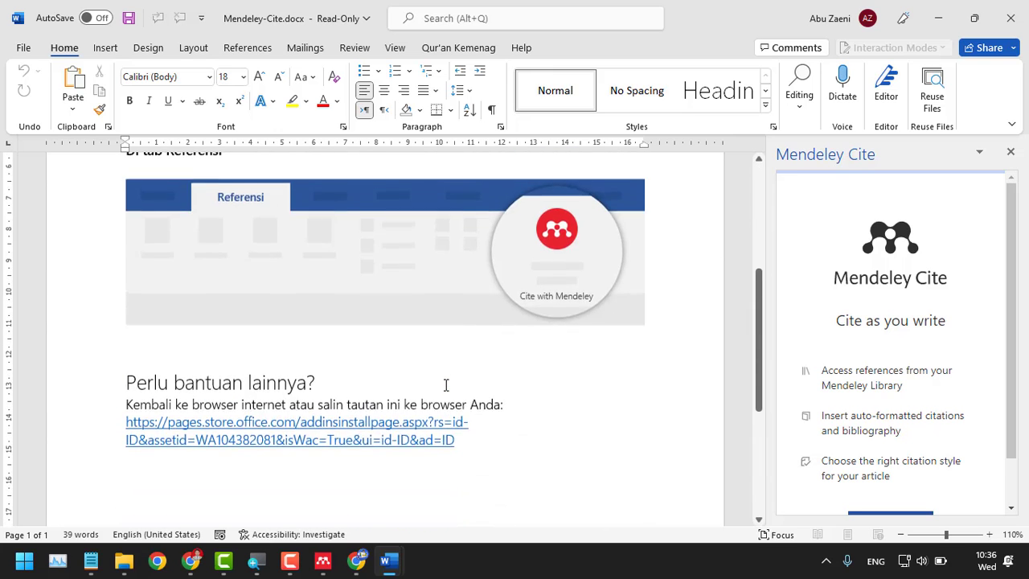
{"action": "scroll", "coordinate": [446, 385], "scroll_direction": "up", "scroll_amount": 1}
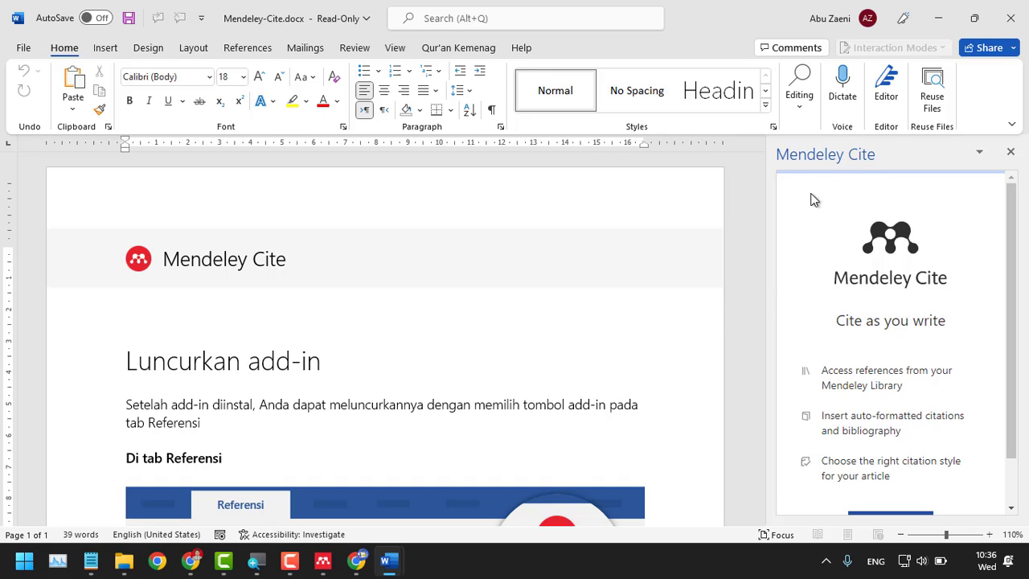
{"action": "scroll", "coordinate": [956, 363], "scroll_direction": "down", "scroll_amount": 2}
{"action": "scroll", "coordinate": [956, 368], "scroll_direction": "up", "scroll_amount": 2}
{"action": "left_click", "coordinate": [1010, 152]}
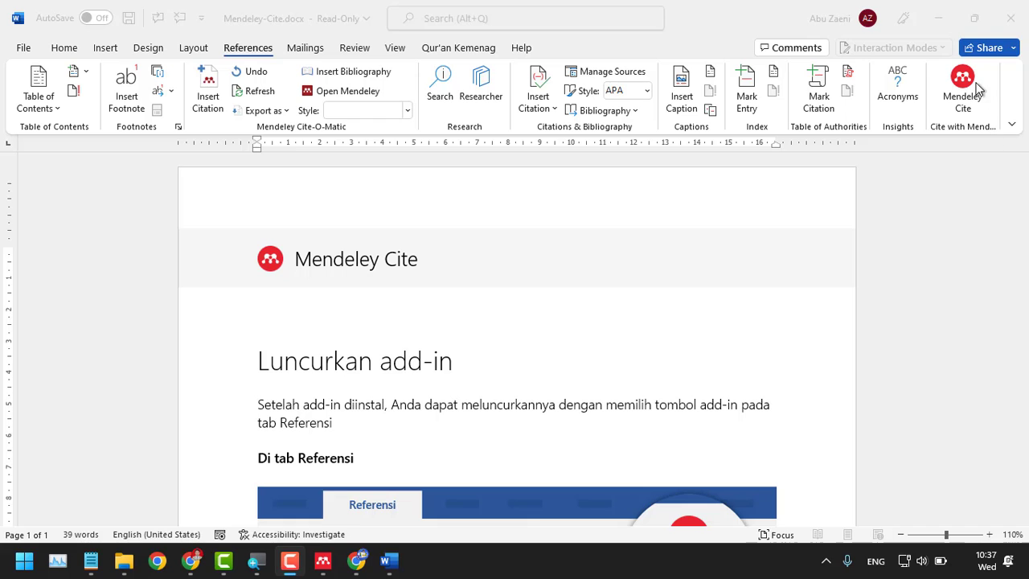
{"action": "left_click", "coordinate": [977, 89]}
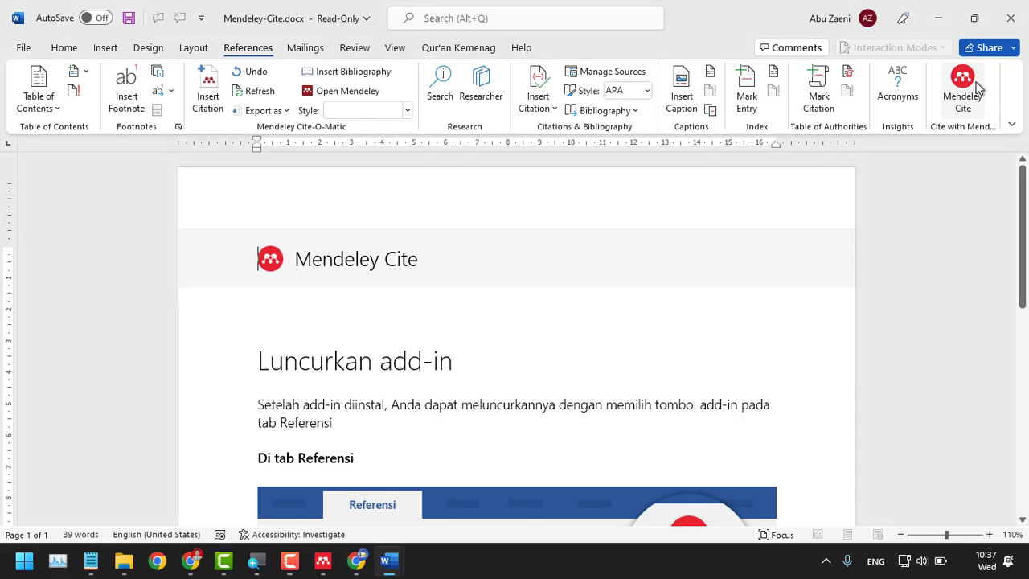
{"action": "left_click", "coordinate": [963, 86]}
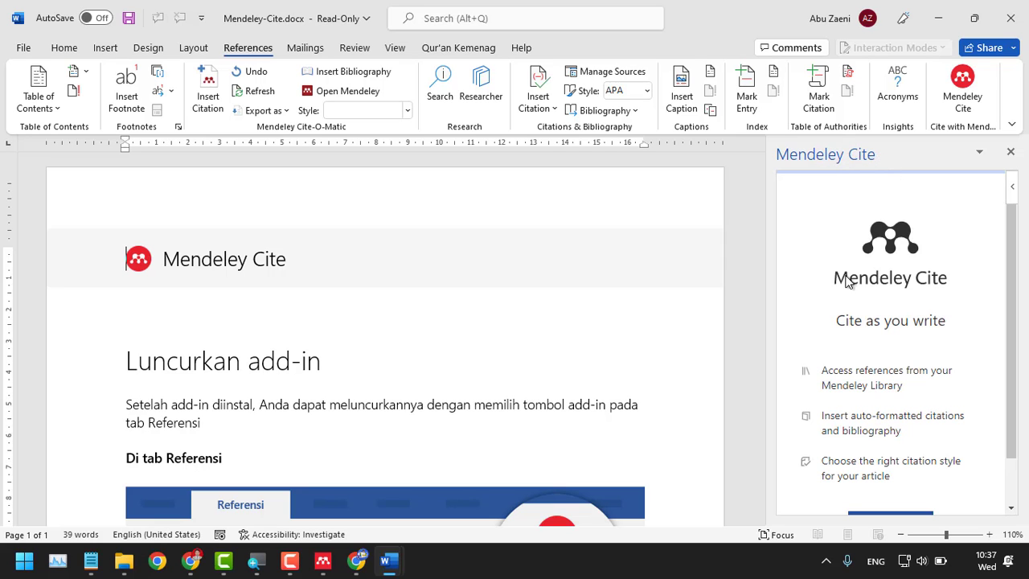
- Scroll the Xmind tutorial map to Menambah sitasi, then bring back Word's Mendeley-Cite.docx window
{"action": "left_click", "coordinate": [196, 562]}
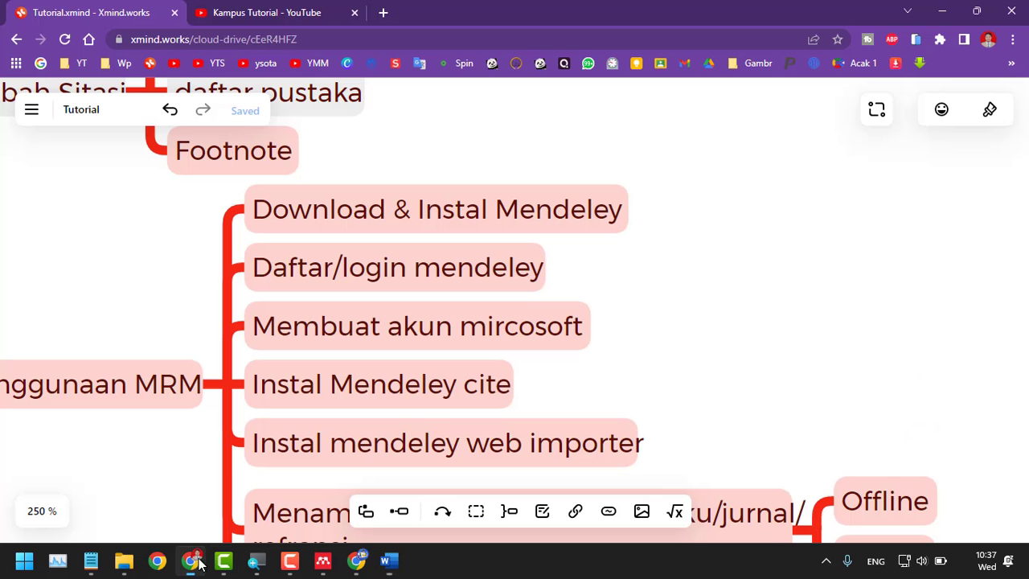
{"action": "scroll", "coordinate": [482, 327], "scroll_direction": "down", "scroll_amount": 6}
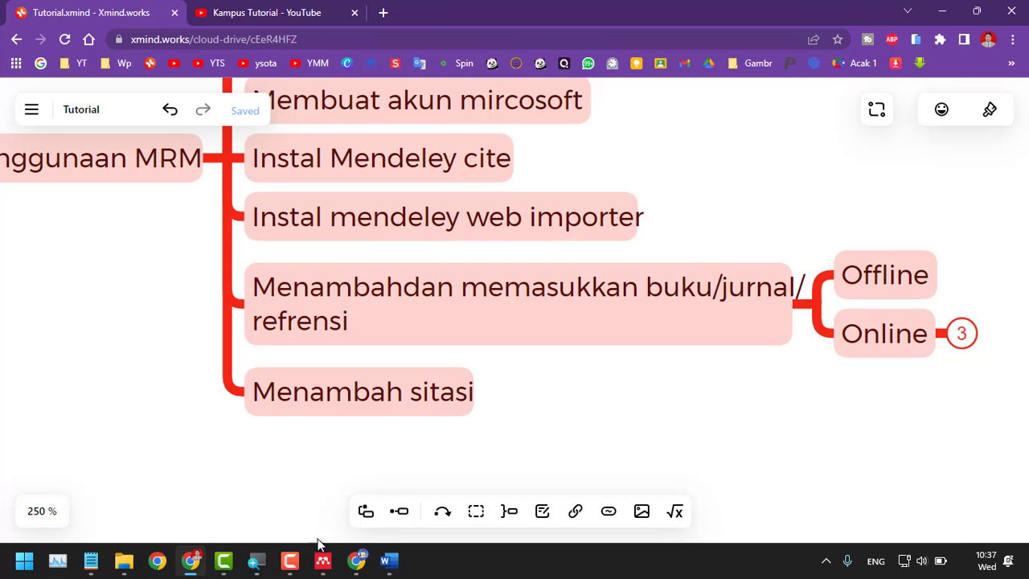
{"action": "mouse_move", "coordinate": [389, 561]}
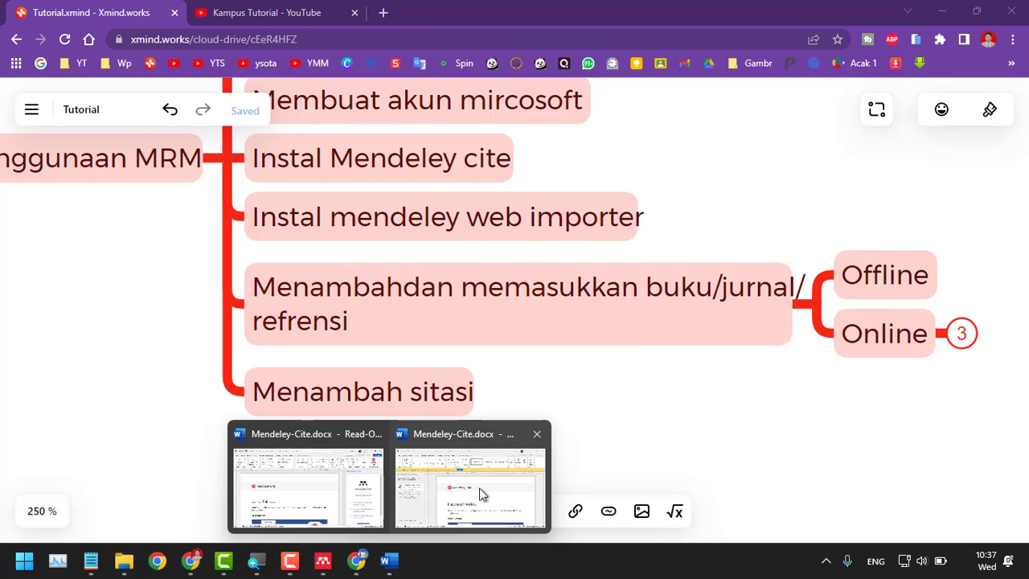
{"action": "mouse_move", "coordinate": [500, 464]}
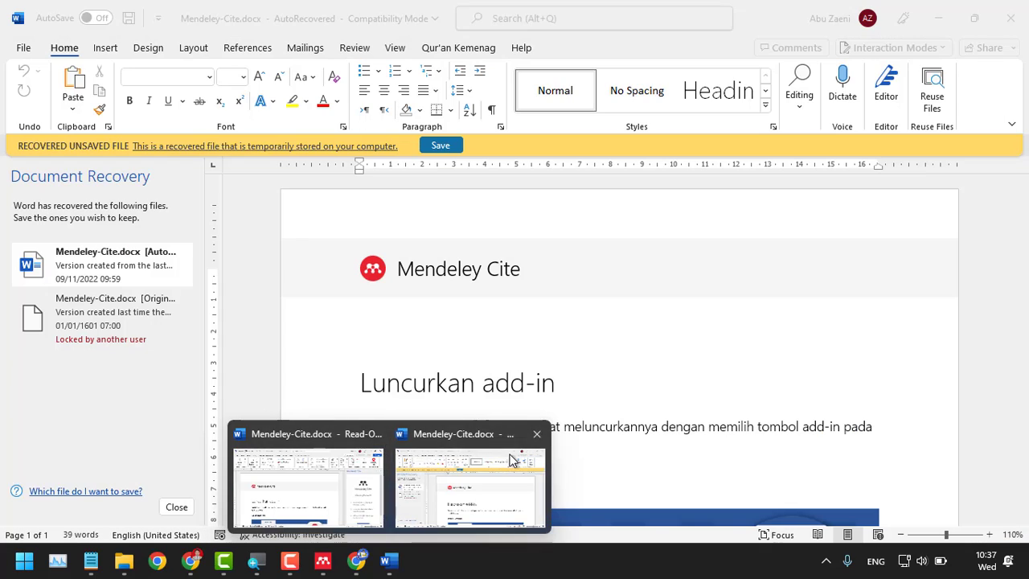
- Close and delete the AutoRecovered Mendeley-Cite.docx copy, returning to the read-only document with Mendeley Cite
{"action": "left_click", "coordinate": [512, 459]}
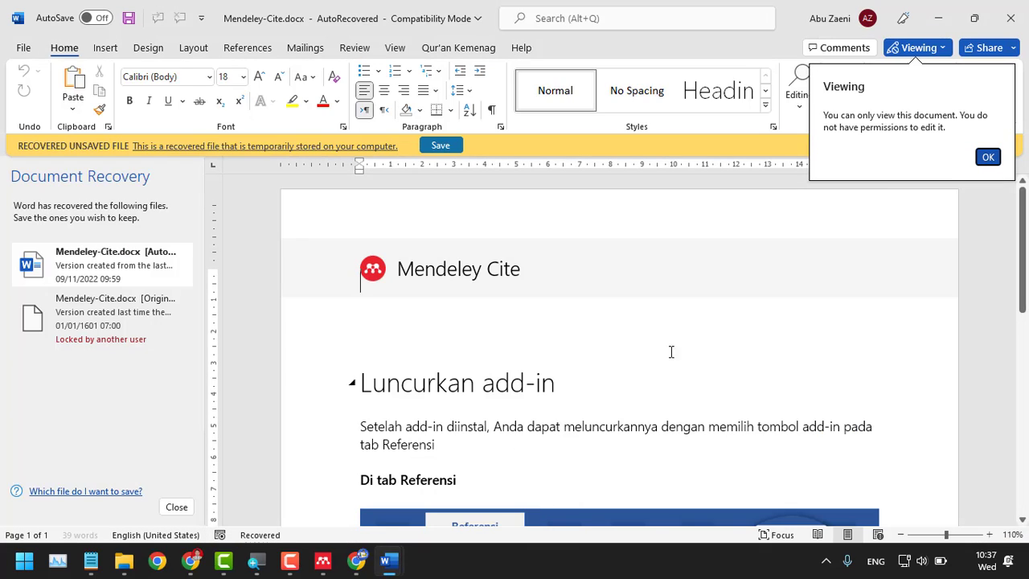
{"action": "left_click", "coordinate": [990, 156]}
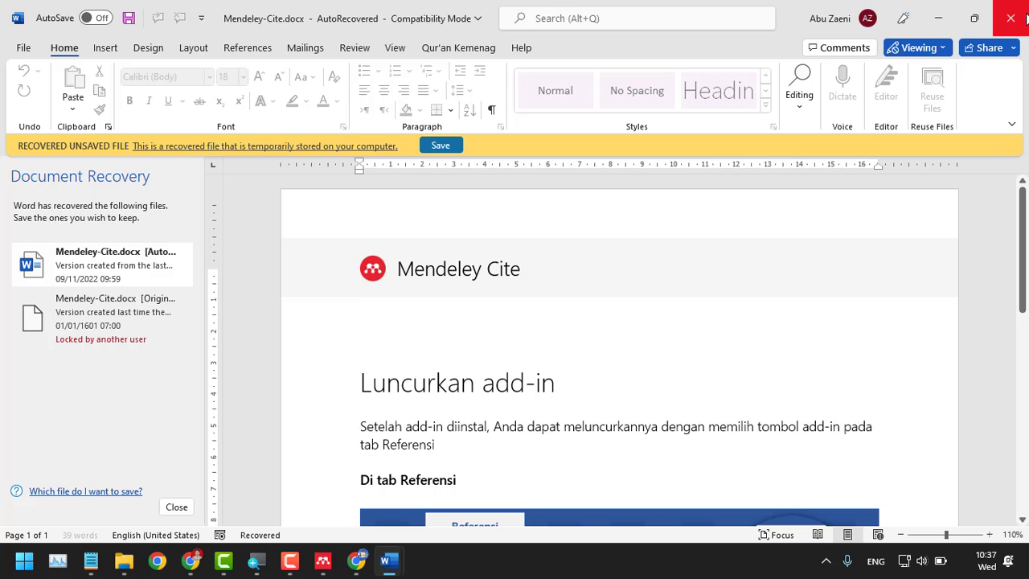
{"action": "left_click", "coordinate": [1011, 18]}
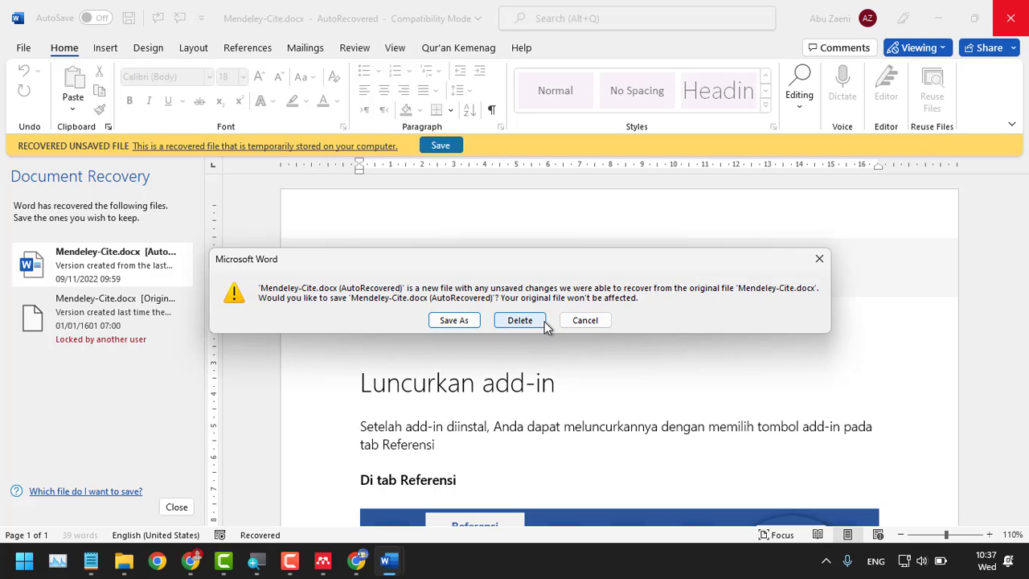
{"action": "left_click", "coordinate": [544, 320]}
{"action": "left_click", "coordinate": [391, 554]}
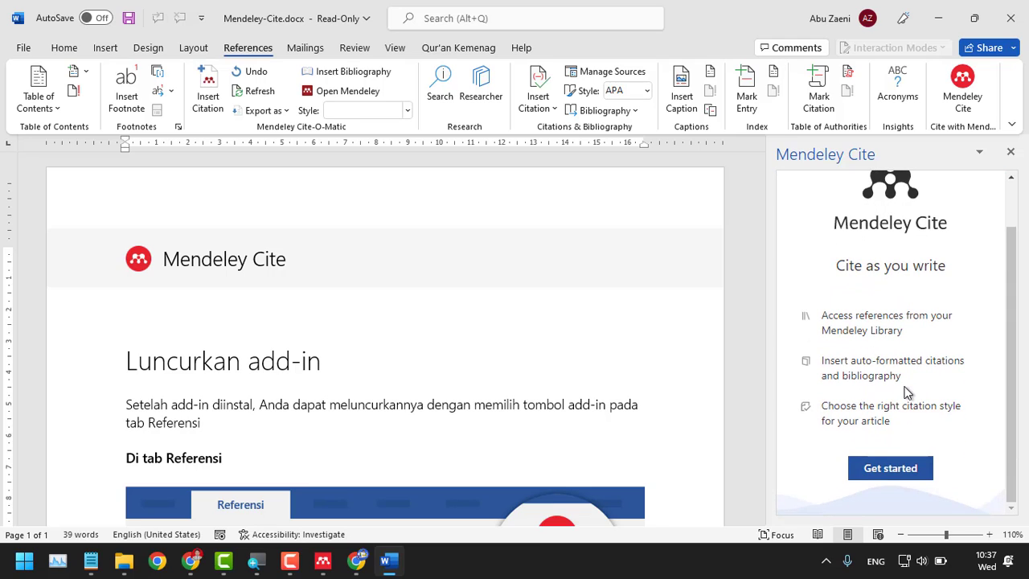
- Sign in to Mendeley Cite with the Elsevier account, browse the references, then go back to Xmind
{"action": "left_click", "coordinate": [889, 474]}
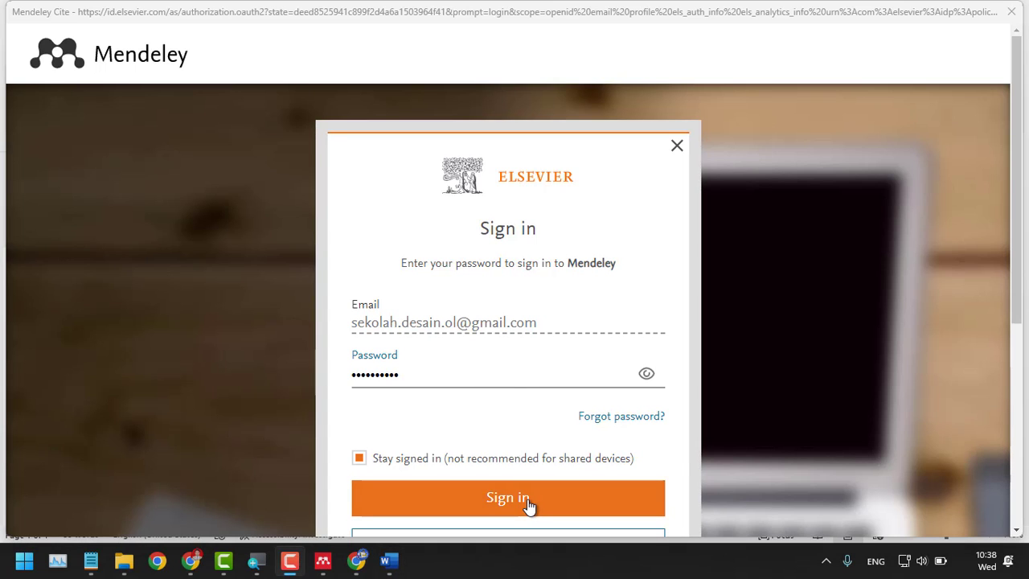
{"action": "left_click", "coordinate": [529, 500]}
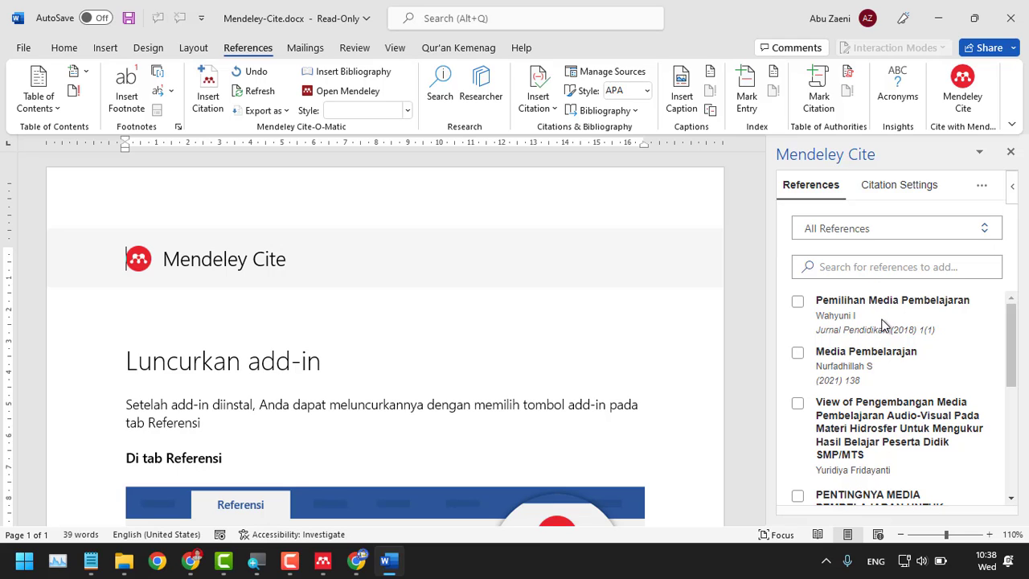
{"action": "scroll", "coordinate": [884, 324], "scroll_direction": "down", "scroll_amount": 2}
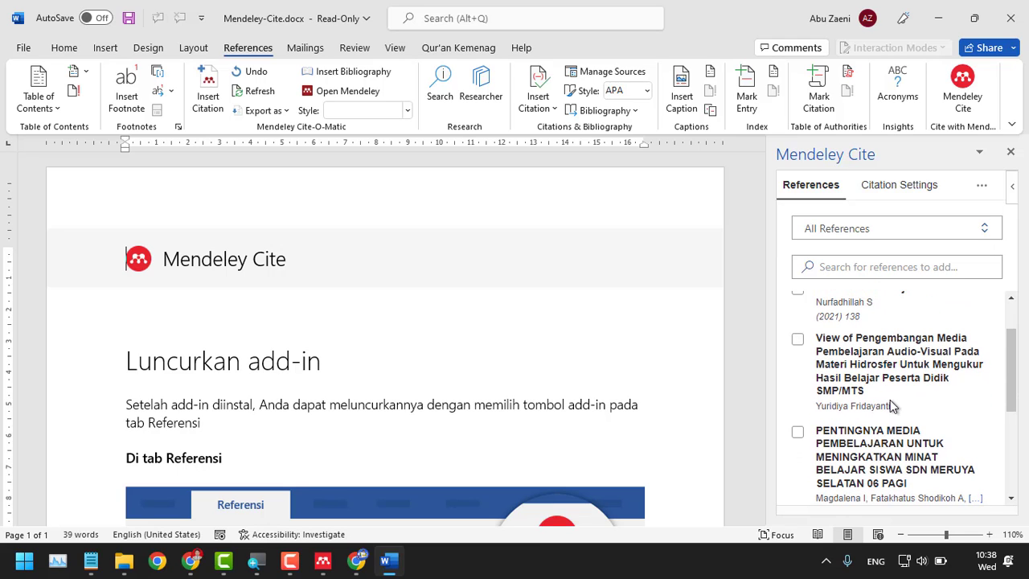
{"action": "scroll", "coordinate": [890, 400], "scroll_direction": "down", "scroll_amount": 4}
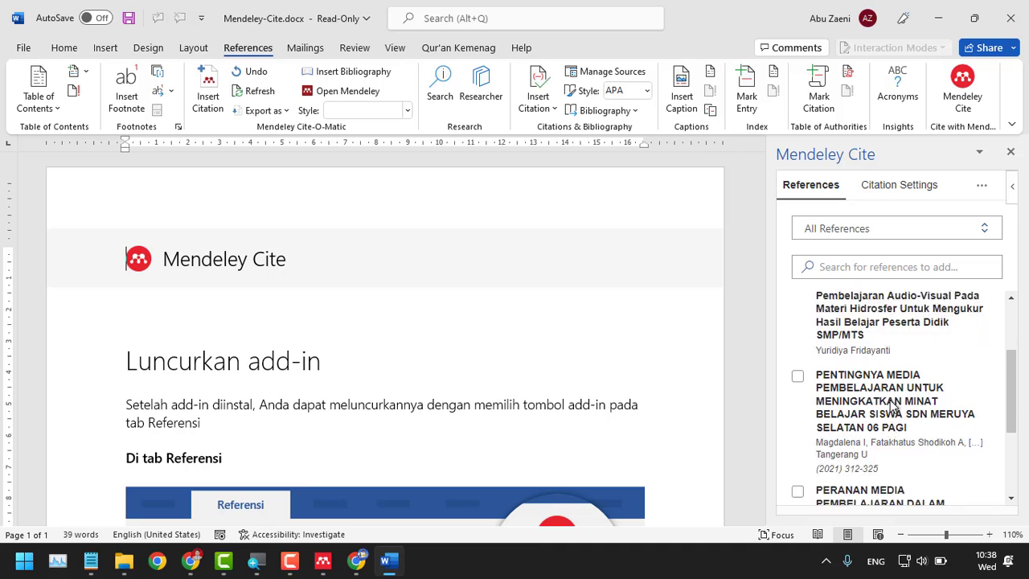
{"action": "scroll", "coordinate": [891, 400], "scroll_direction": "up", "scroll_amount": 6}
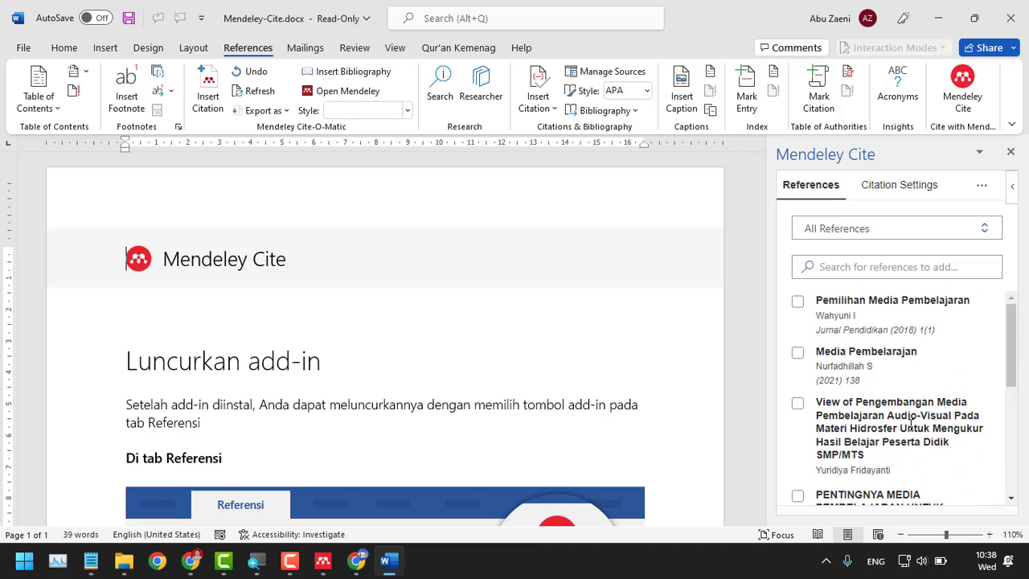
{"action": "left_click", "coordinate": [192, 563]}
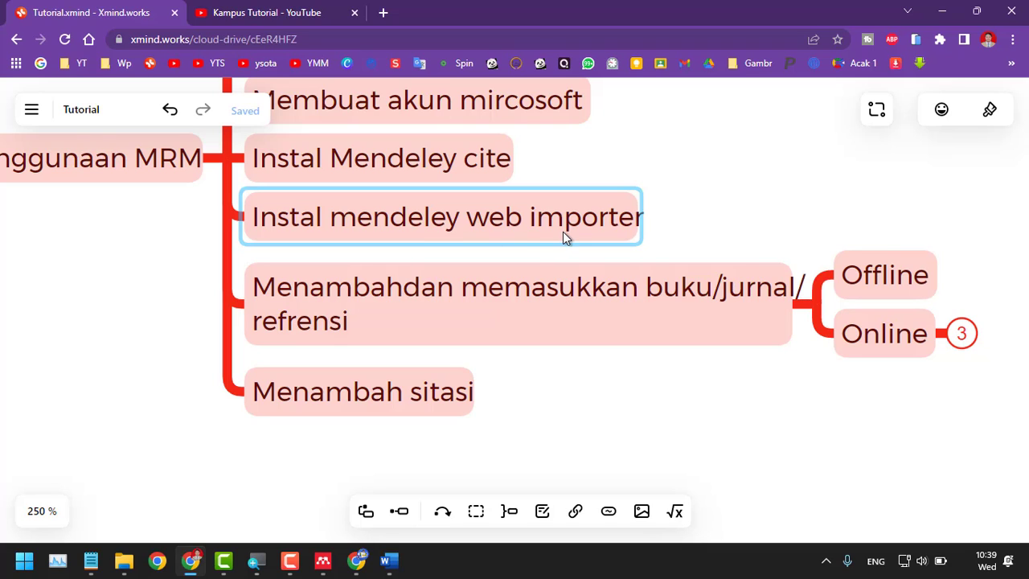
- Bring Mendeley Reference Manager's empty library to the front
{"action": "left_click", "coordinate": [325, 562]}
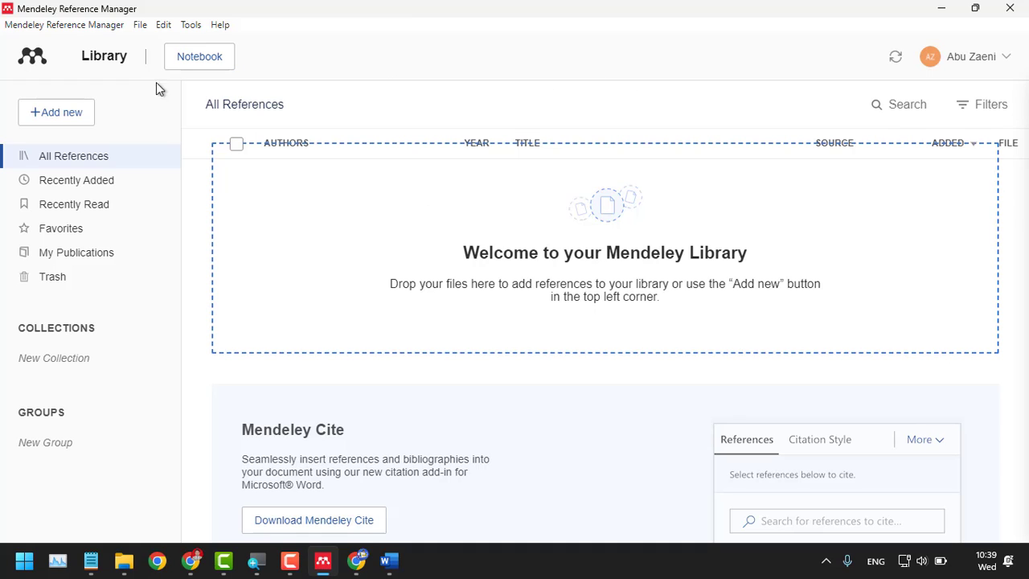
- Choose Tools > Install Mendeley Web Importer to open its page in Chrome
{"action": "left_click", "coordinate": [188, 27]}
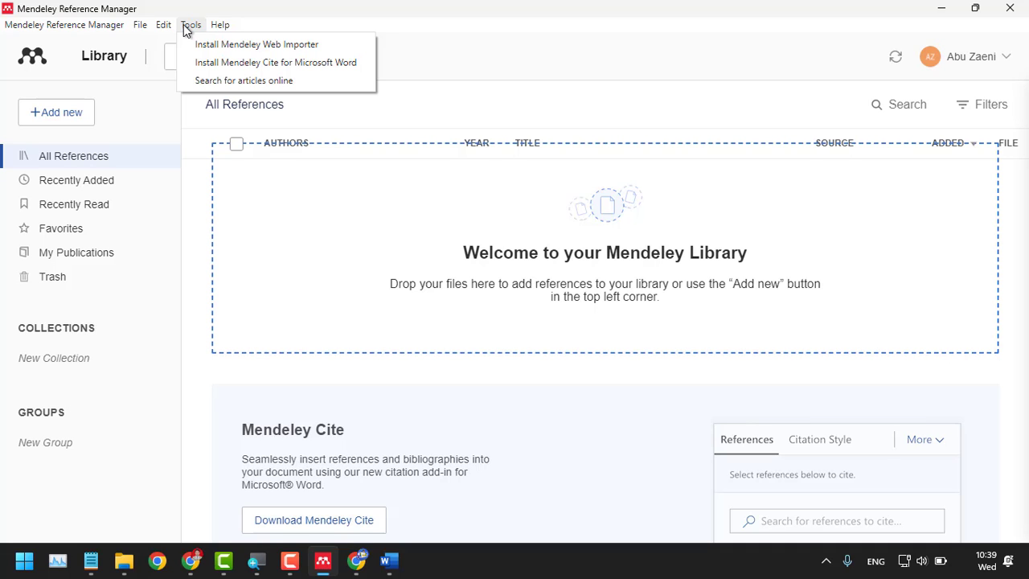
{"action": "left_click", "coordinate": [186, 27]}
{"action": "left_click", "coordinate": [193, 29]}
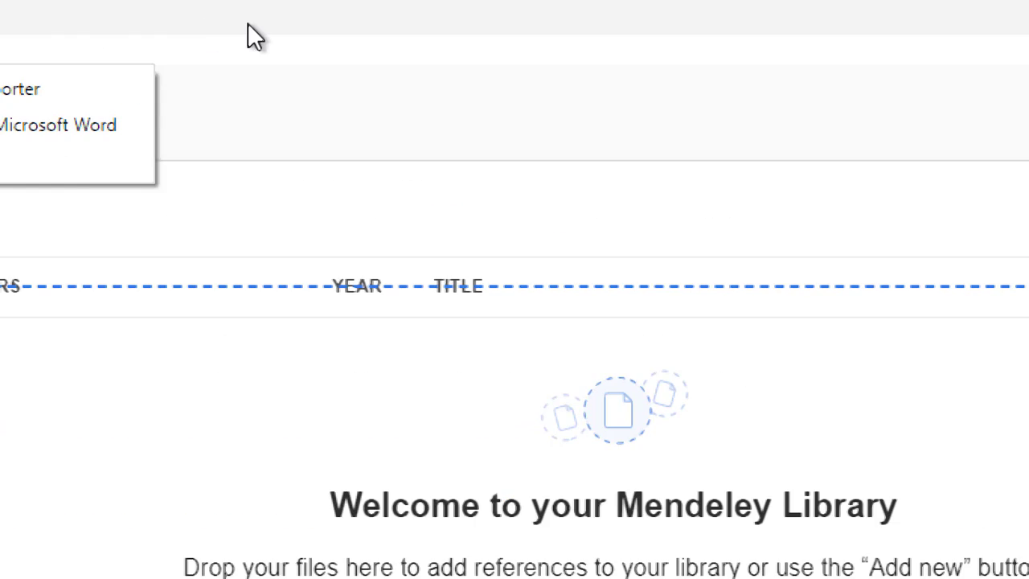
{"action": "left_click", "coordinate": [129, 50]}
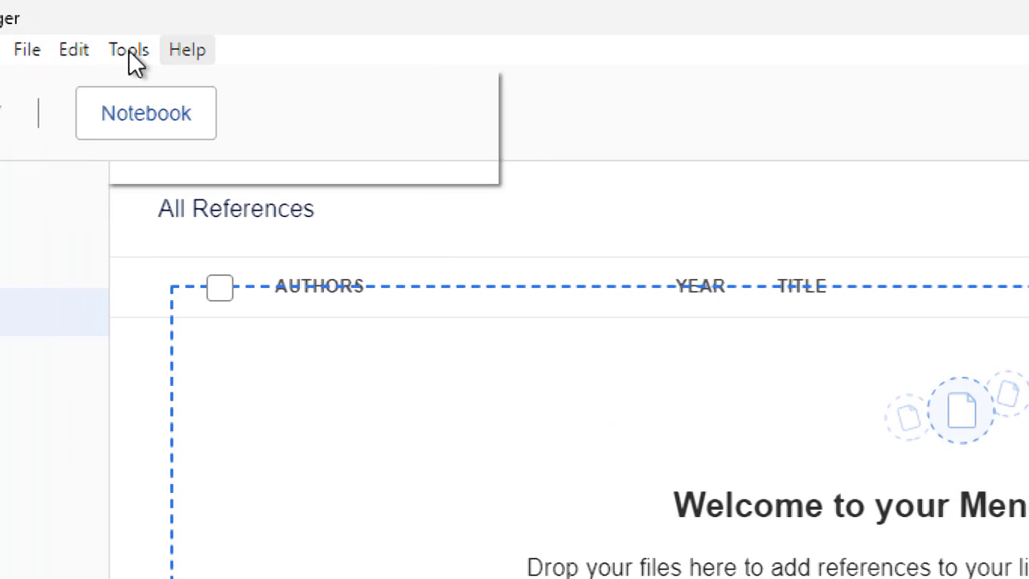
{"action": "left_click", "coordinate": [129, 50]}
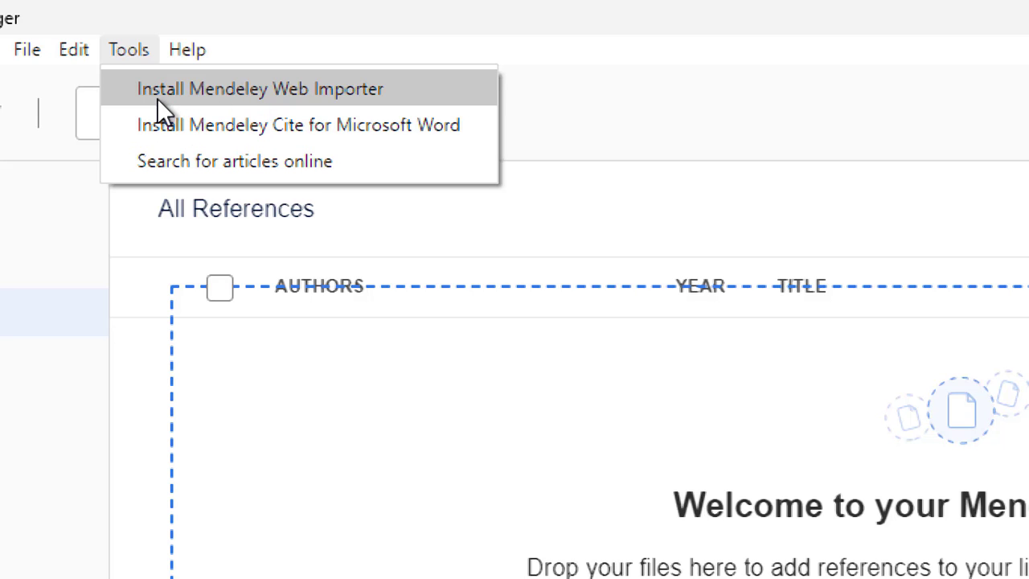
{"action": "left_click", "coordinate": [201, 92]}
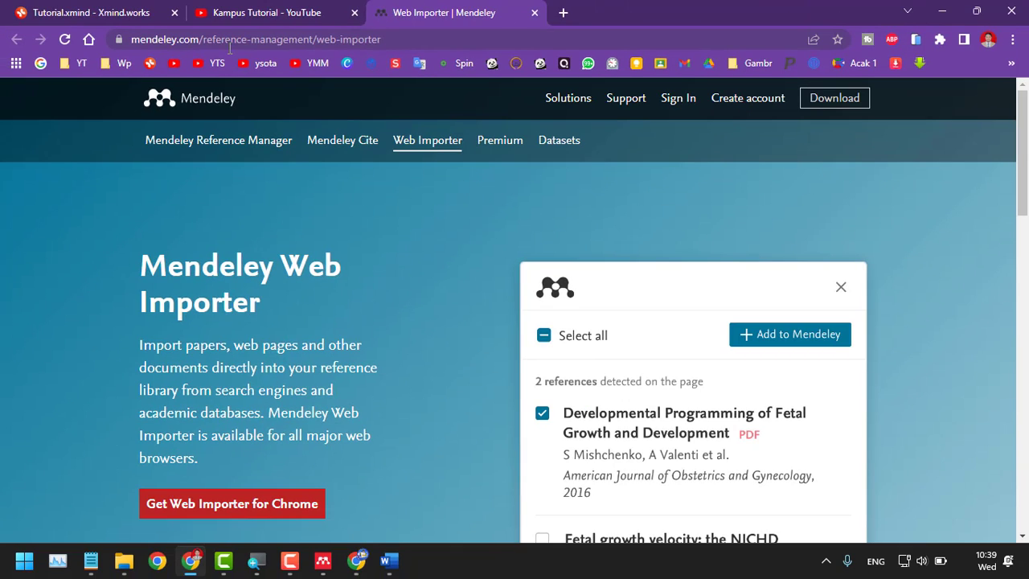
- Load the Web Importer page in the other Chrome window and follow 'Get Web Importer for Chrome'
{"action": "left_click", "coordinate": [411, 42]}
{"action": "key", "text": "ctrl+c"}
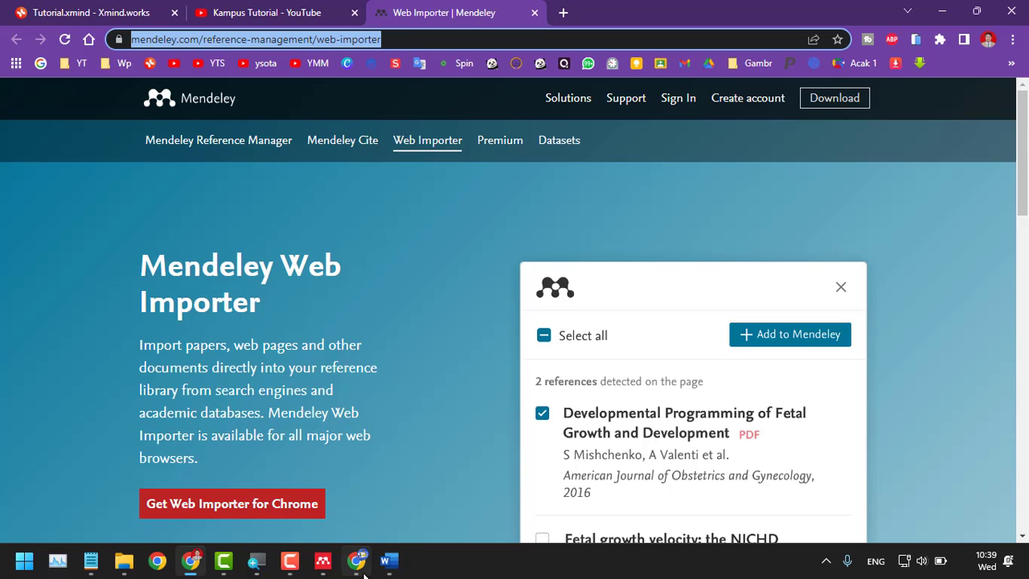
{"action": "left_click", "coordinate": [356, 560]}
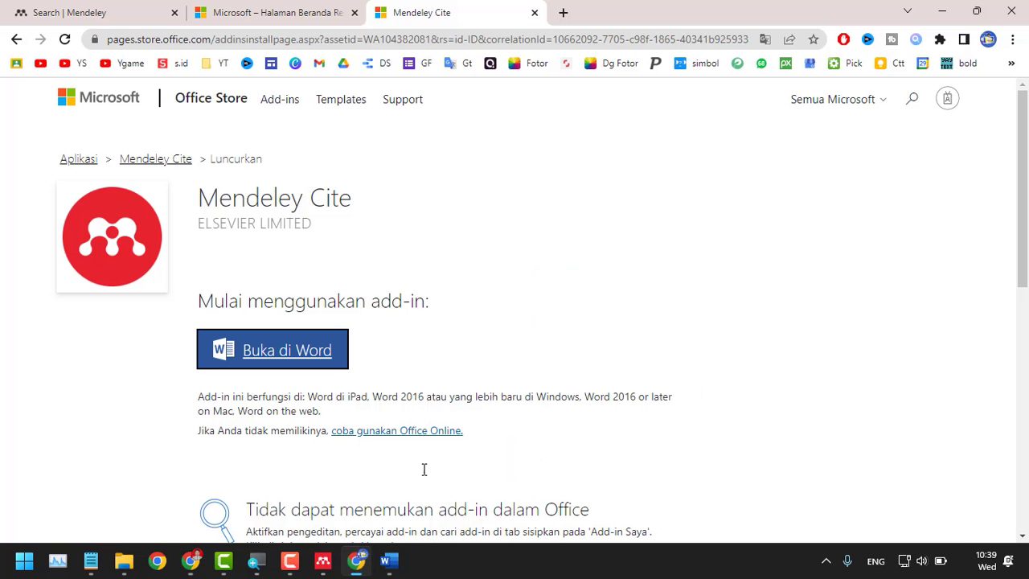
{"action": "left_click", "coordinate": [563, 13]}
{"action": "key", "text": "ctrl+v"}
{"action": "key", "text": "Return"}
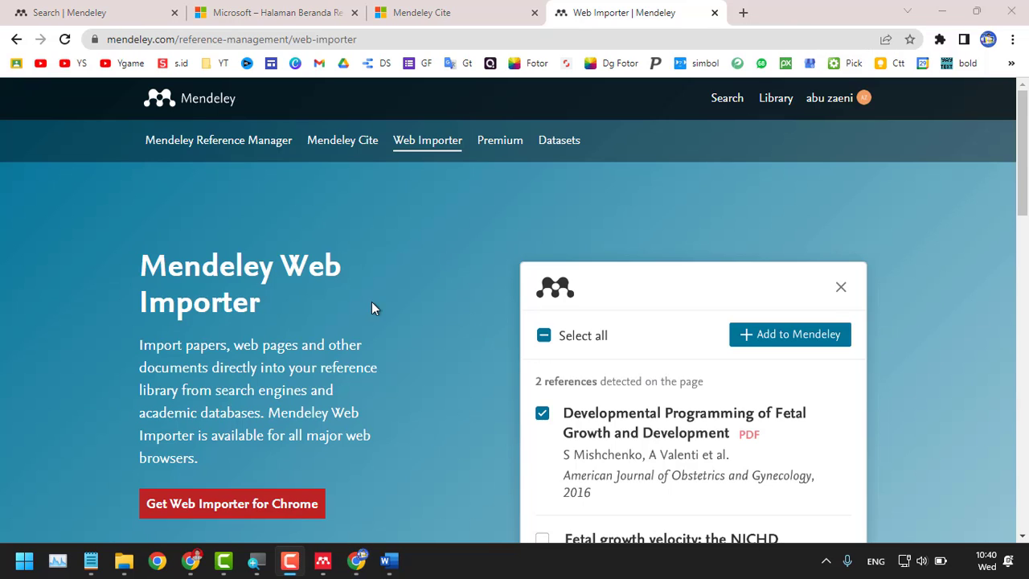
{"action": "scroll", "coordinate": [354, 319], "scroll_direction": "down", "scroll_amount": 1}
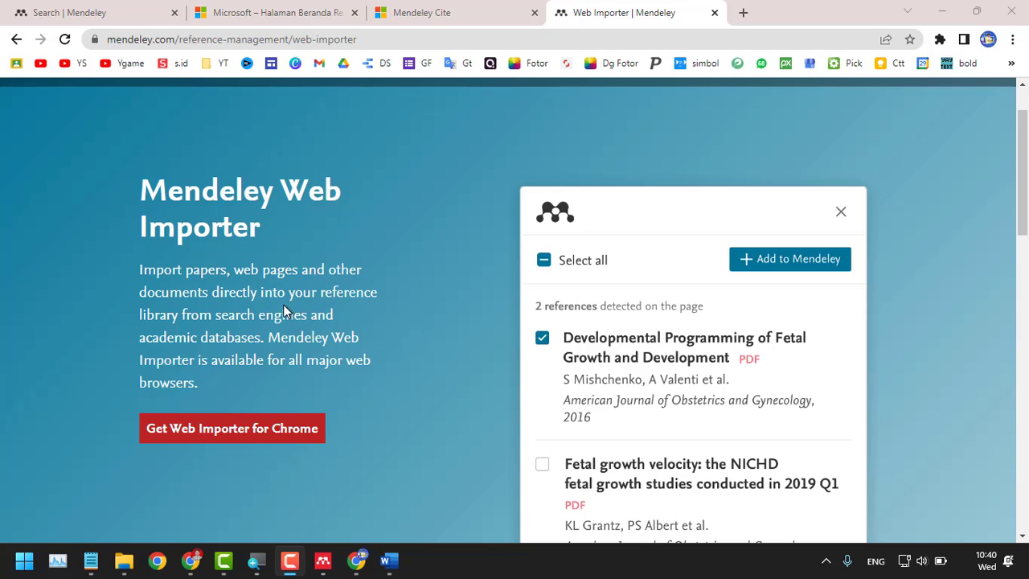
{"action": "left_click", "coordinate": [218, 438]}
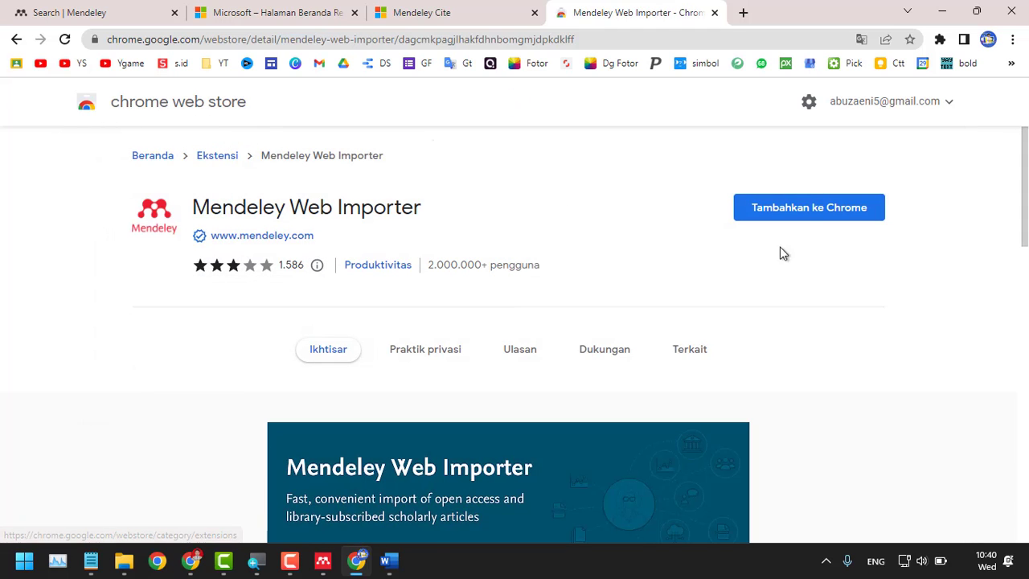
- Add the Mendeley Web Importer extension to Chrome with 'Tambahkan ke Chrome'
{"action": "left_click", "coordinate": [810, 210]}
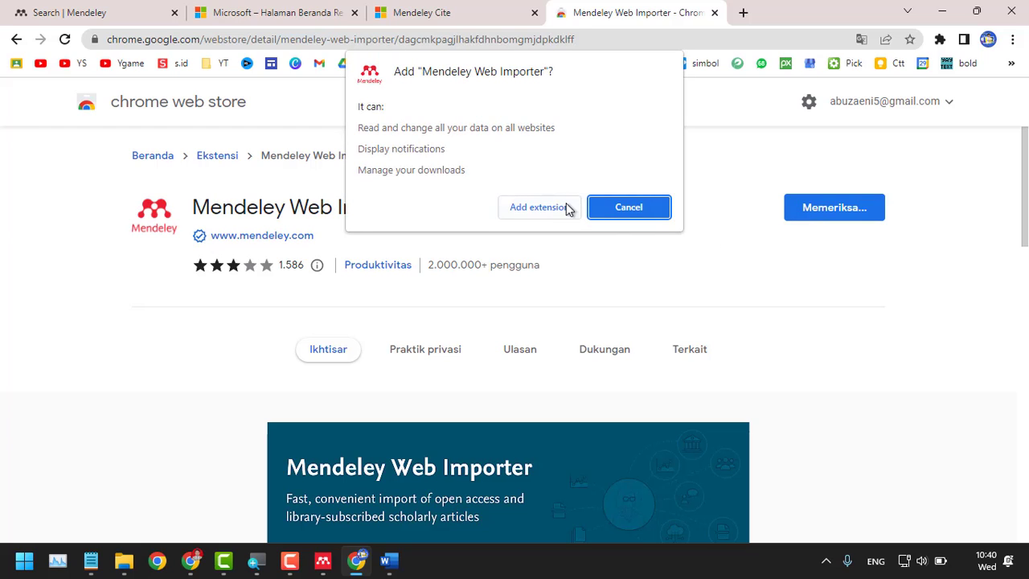
{"action": "left_click", "coordinate": [541, 208]}
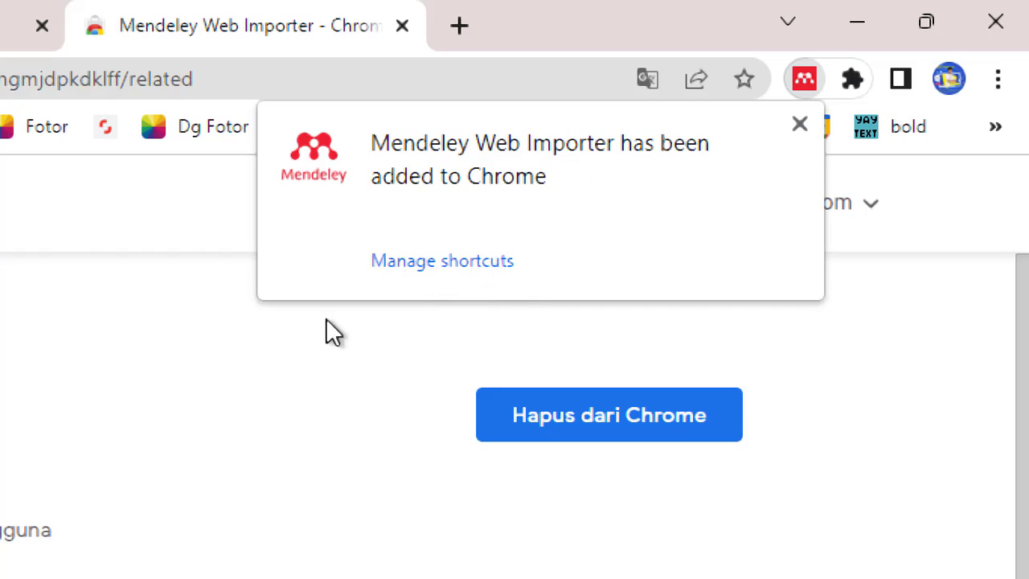
{"action": "left_click", "coordinate": [581, 20]}
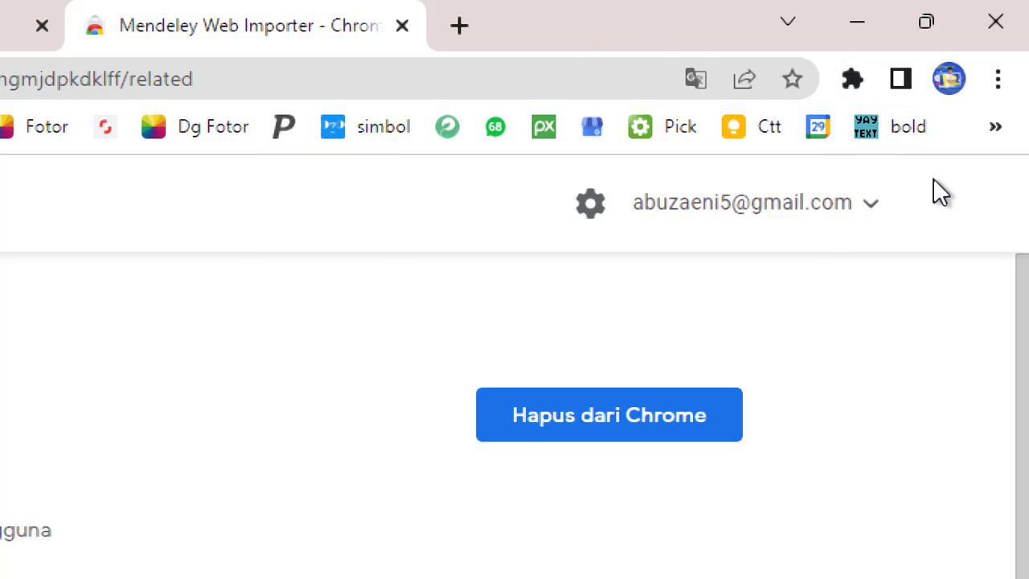
- Pin Mendeley Web Importer in the Extensions menu and return to the other browser window
{"action": "left_click", "coordinate": [851, 87]}
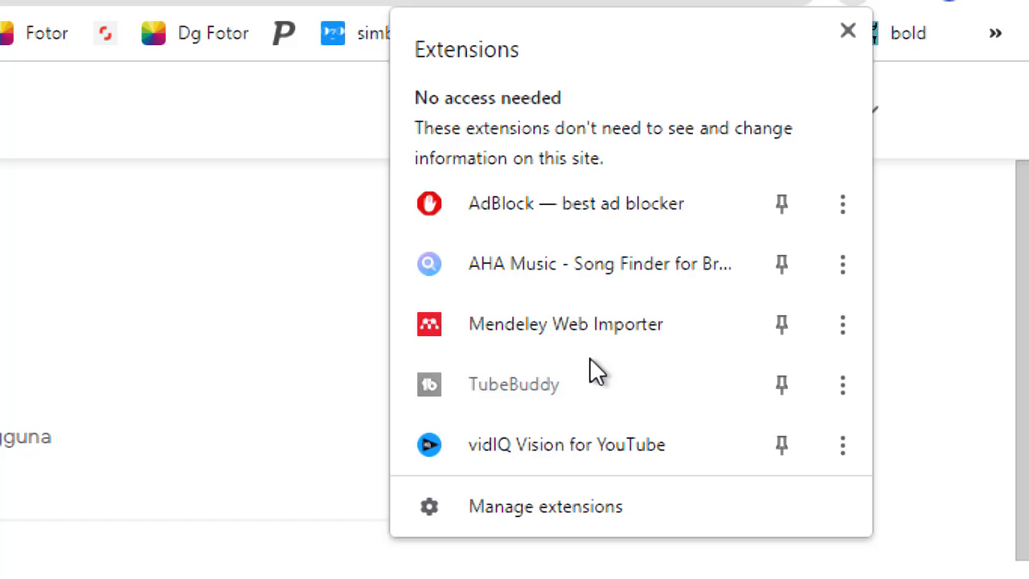
{"action": "left_click", "coordinate": [789, 332]}
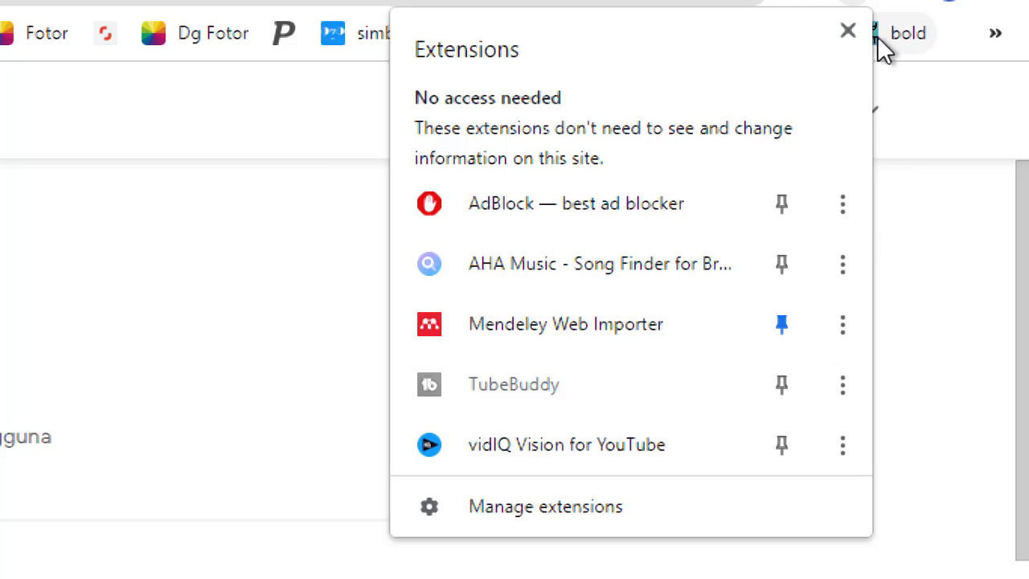
{"action": "left_click", "coordinate": [848, 32]}
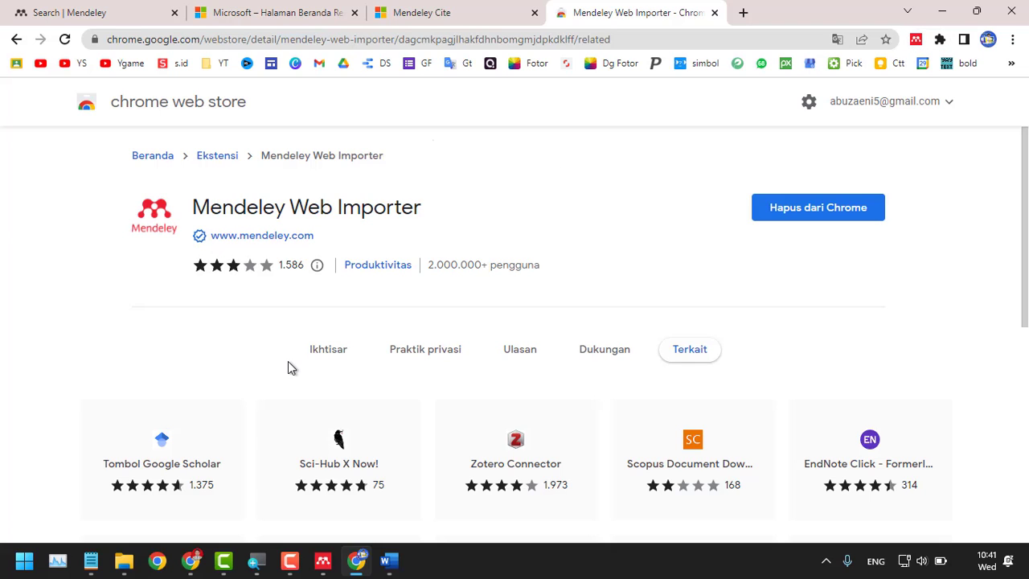
{"action": "left_click", "coordinate": [191, 560]}
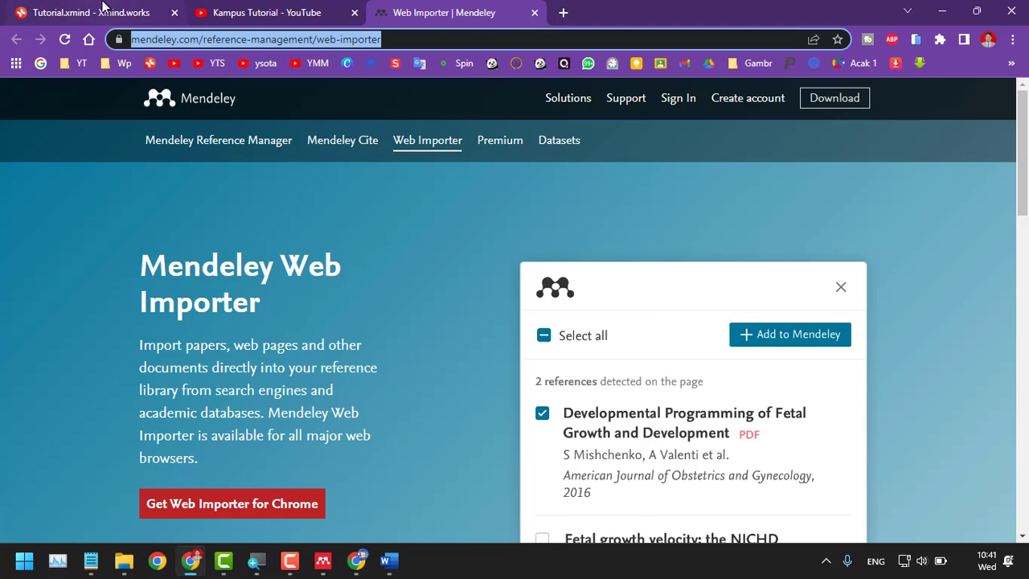
- Fix the 'Menambahdan' node to read 'Menambah dan memasukkan buku/jurnal/refrensi', then revisit the Web Importer tab
{"action": "left_click", "coordinate": [100, 11]}
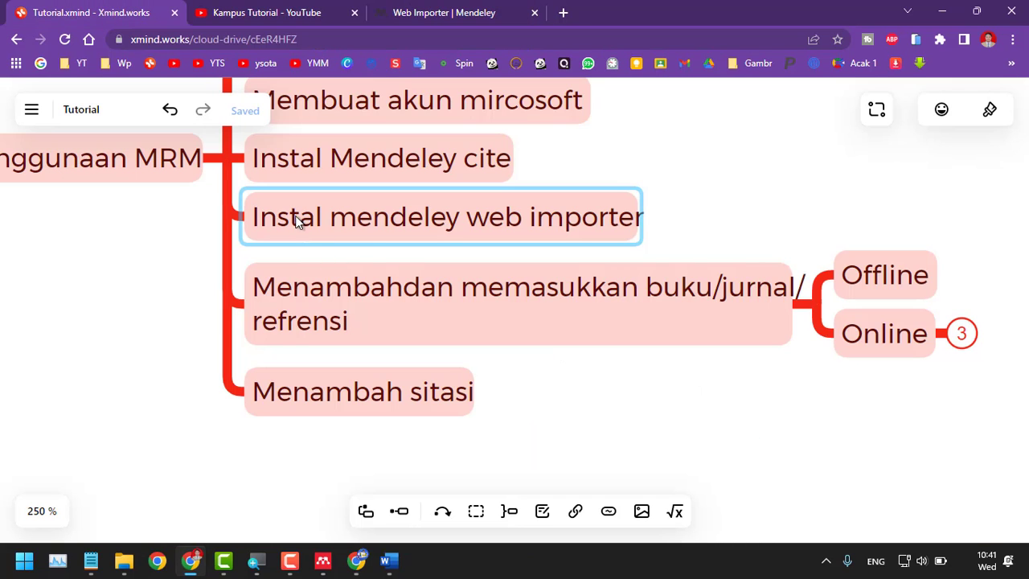
{"action": "scroll", "coordinate": [373, 235], "scroll_direction": "up", "scroll_amount": 1}
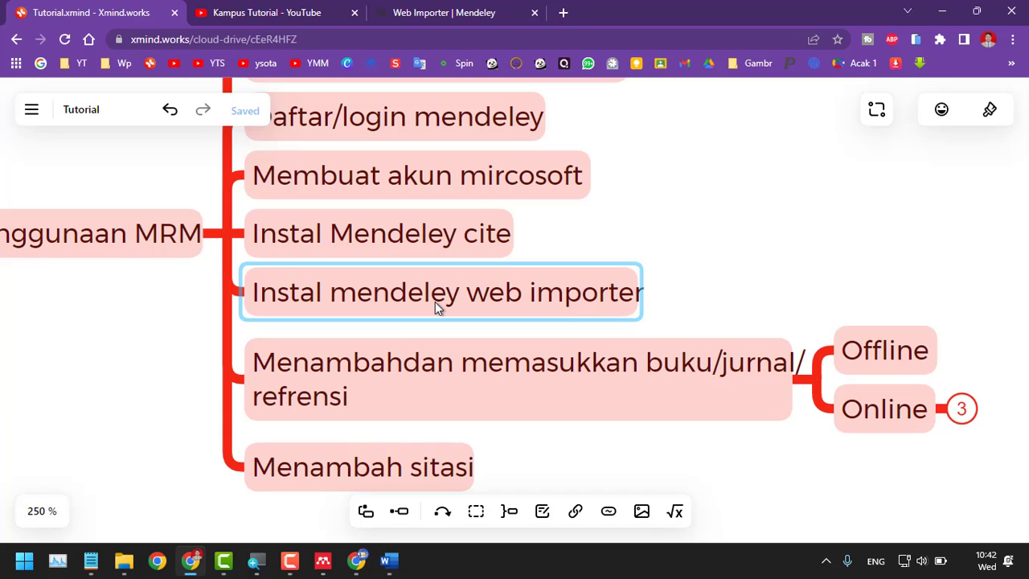
{"action": "left_click", "coordinate": [400, 367]}
{"action": "left_click", "coordinate": [400, 367]}
{"action": "left_click", "coordinate": [404, 363]}
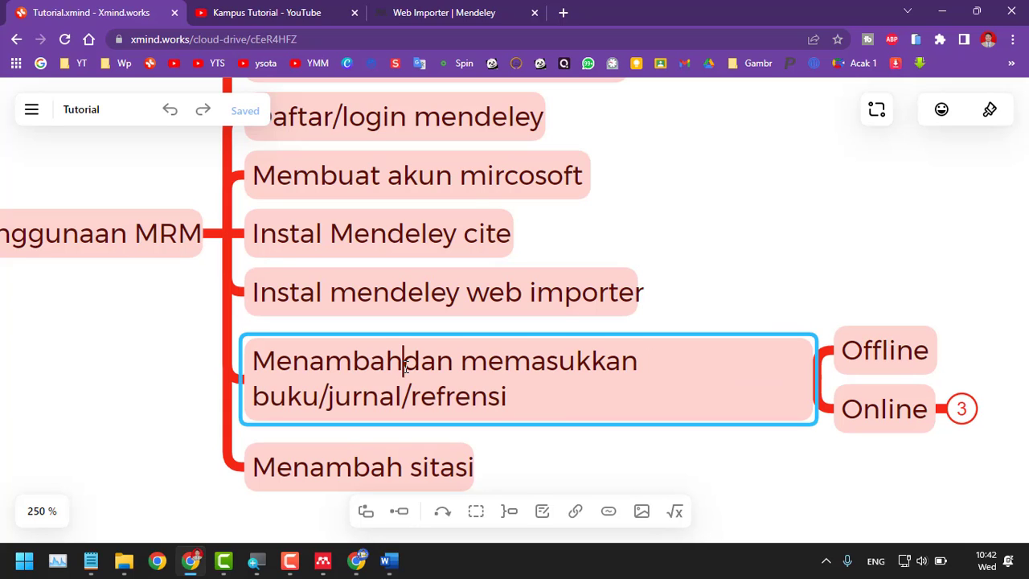
{"action": "left_click", "coordinate": [167, 379]}
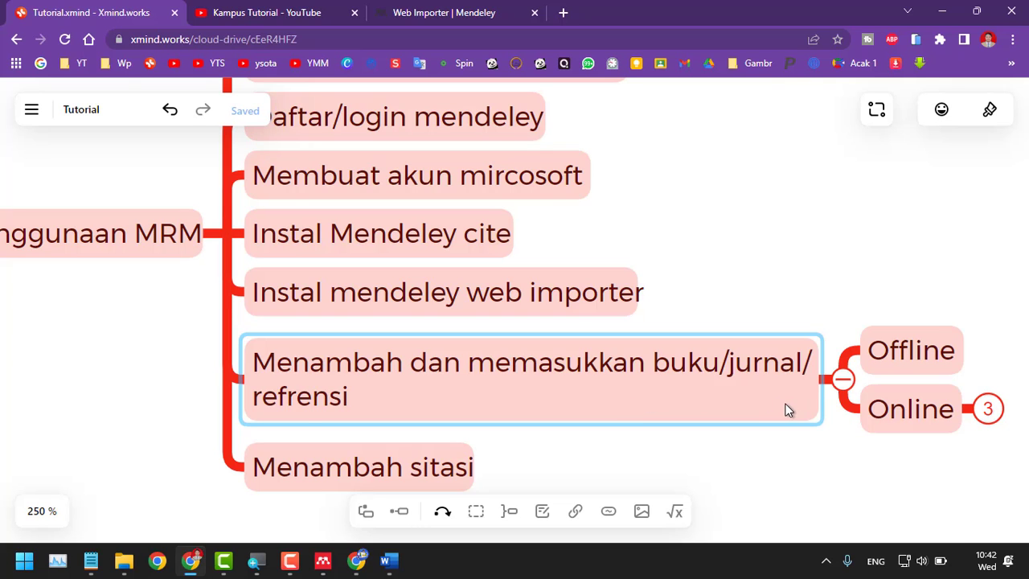
{"action": "scroll", "coordinate": [786, 409], "scroll_direction": "right", "scroll_amount": 5}
{"action": "scroll", "coordinate": [786, 410], "scroll_direction": "left", "scroll_amount": 3}
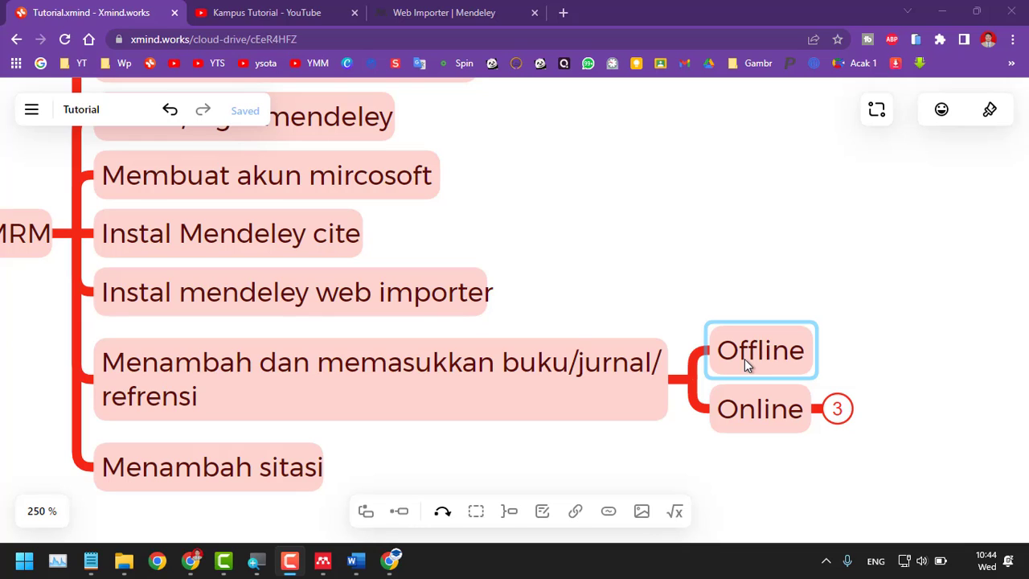
{"action": "left_click", "coordinate": [512, 16]}
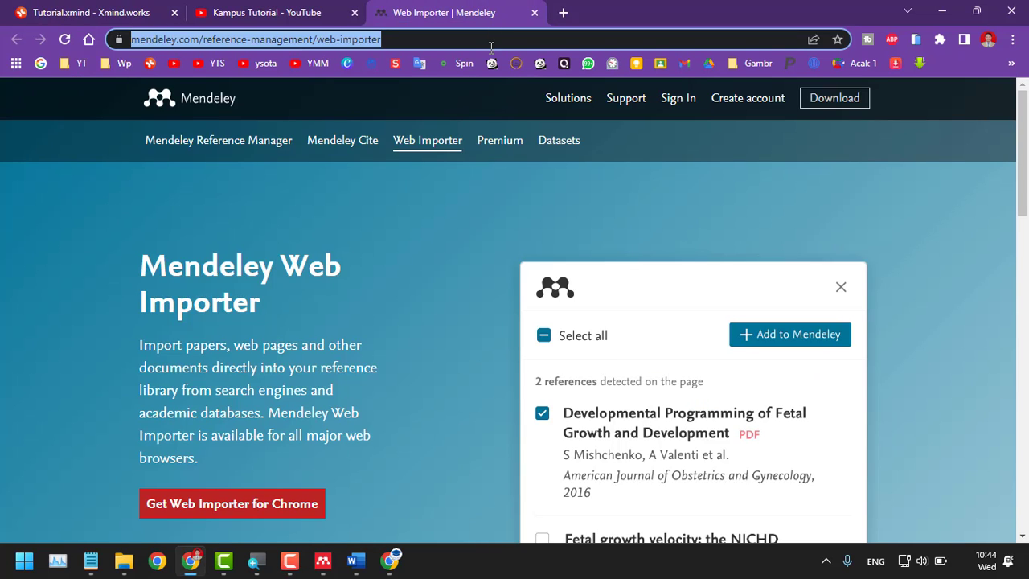
- Search Google for 'download jurnal tentang media pembelajaran' and open the MEDIA PEMBELAJARAN PDF
{"action": "type", "text": "ddo"}
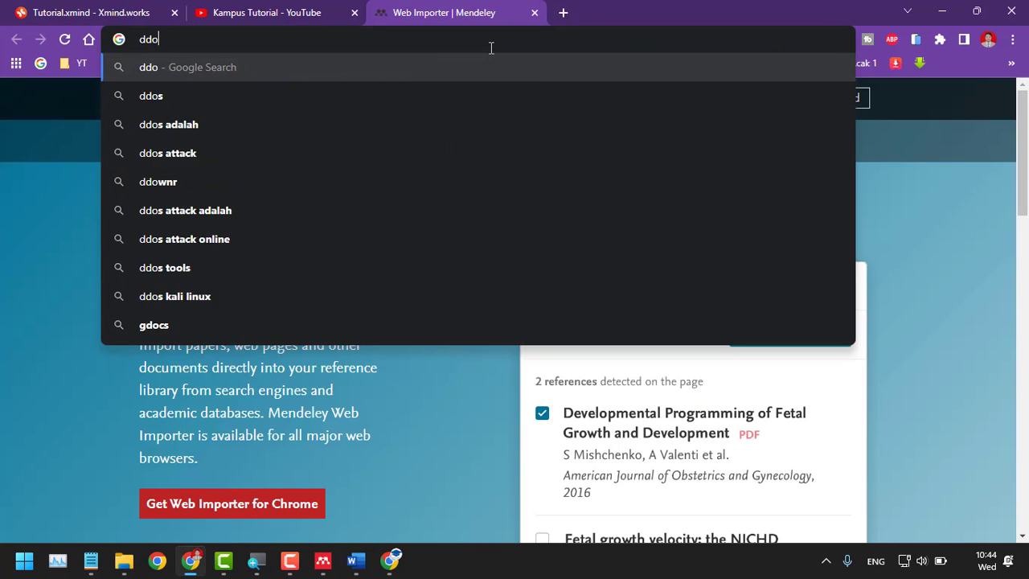
{"action": "type", "text": "wnlod ju"}
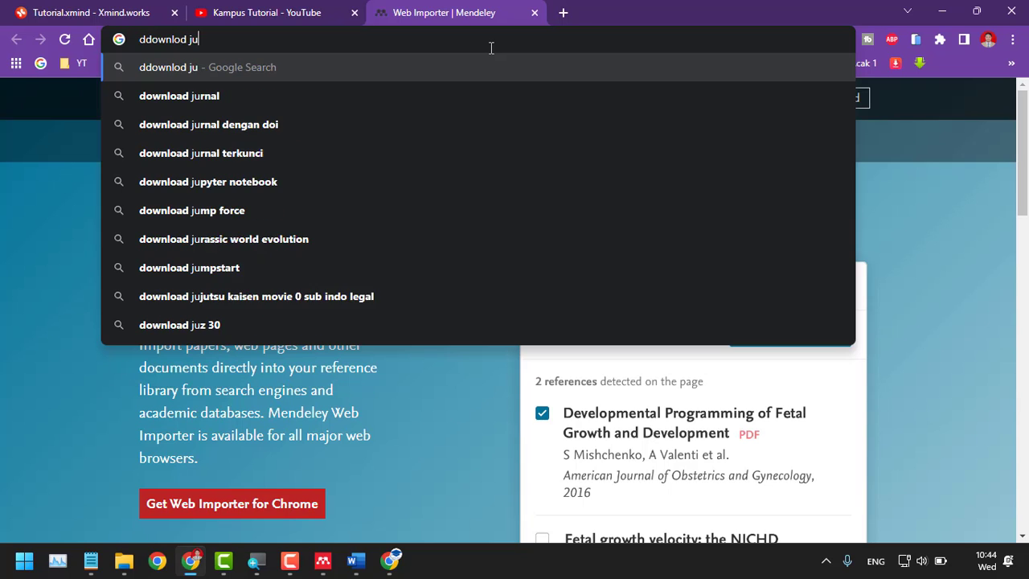
{"action": "type", "text": "rnal media"}
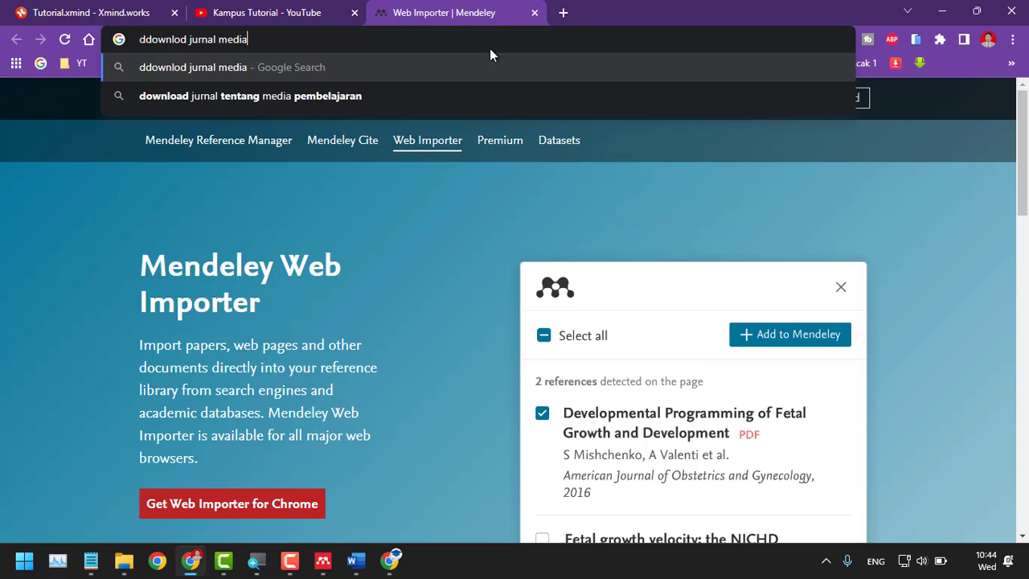
{"action": "left_click", "coordinate": [449, 93]}
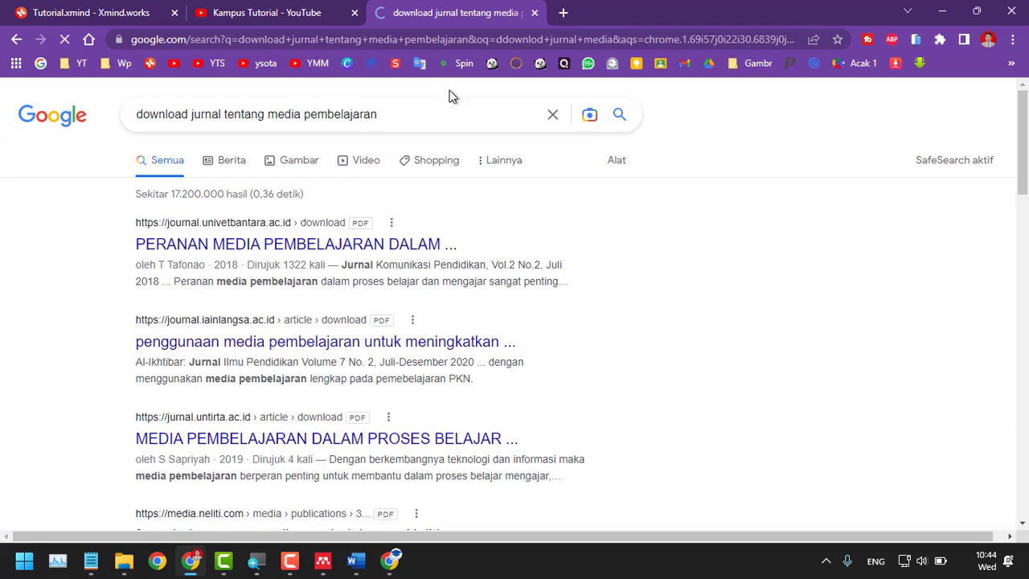
{"action": "scroll", "coordinate": [432, 213], "scroll_direction": "down", "scroll_amount": 7}
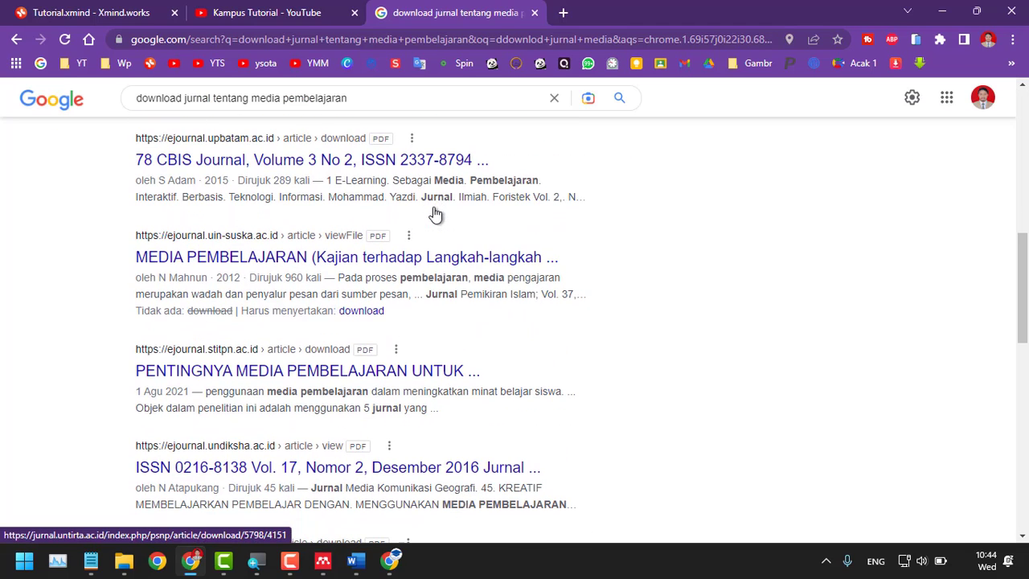
{"action": "left_click", "coordinate": [376, 262]}
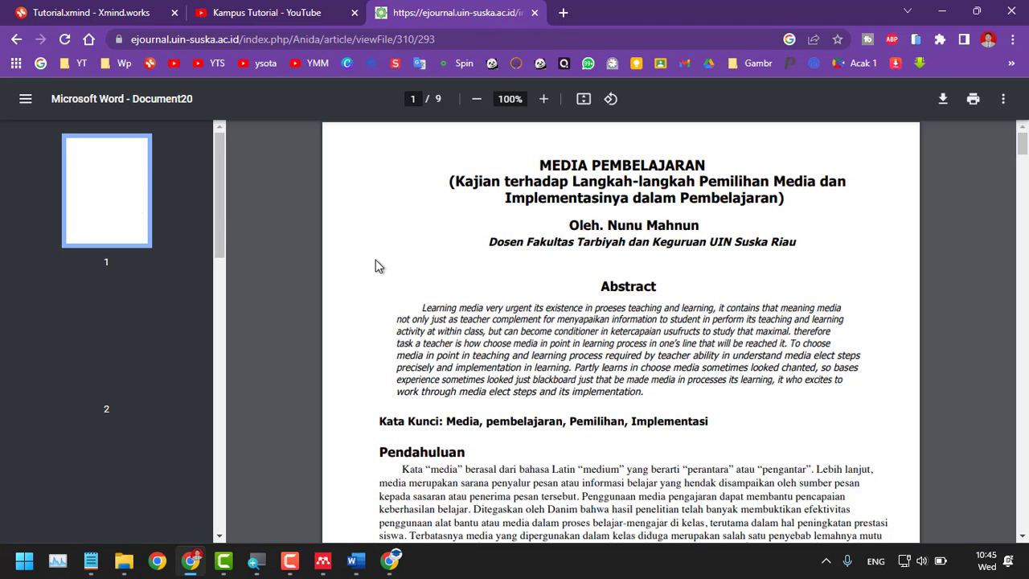
- Download the journal PDF into the Jurnal folder as 'jurnal baru'
{"action": "left_click", "coordinate": [944, 99]}
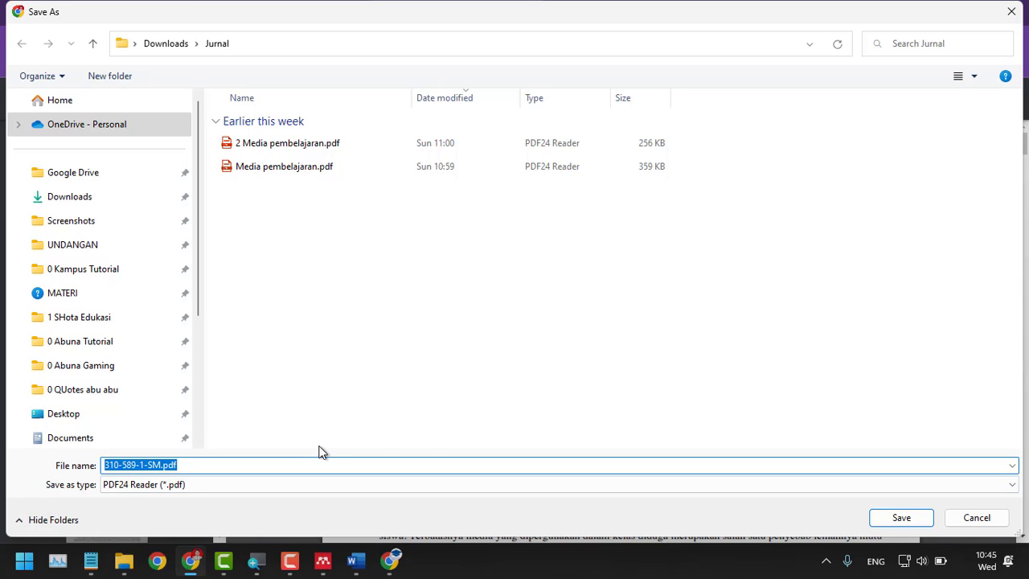
{"action": "type", "text": "jurnal baru"}
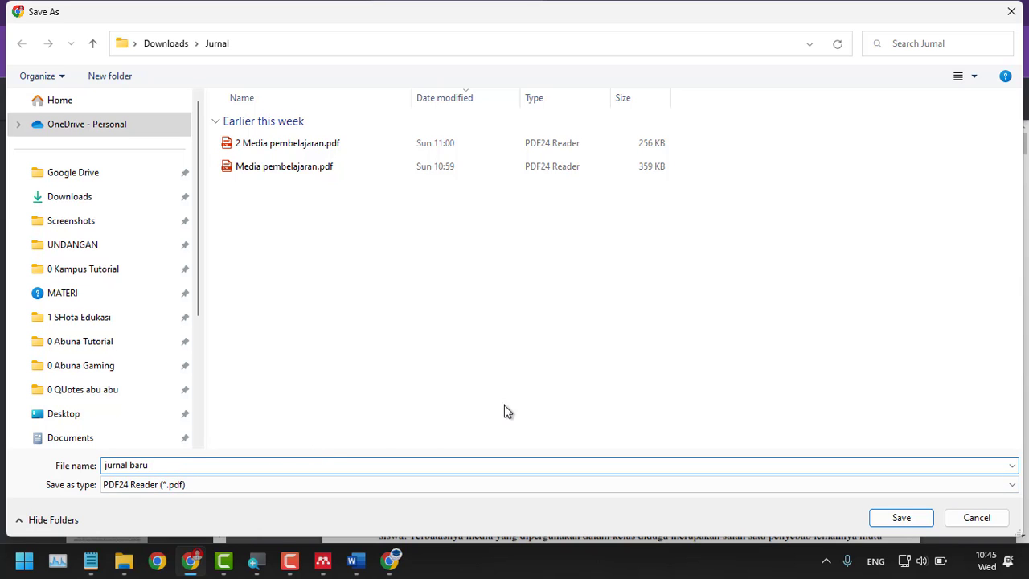
{"action": "left_click", "coordinate": [923, 520]}
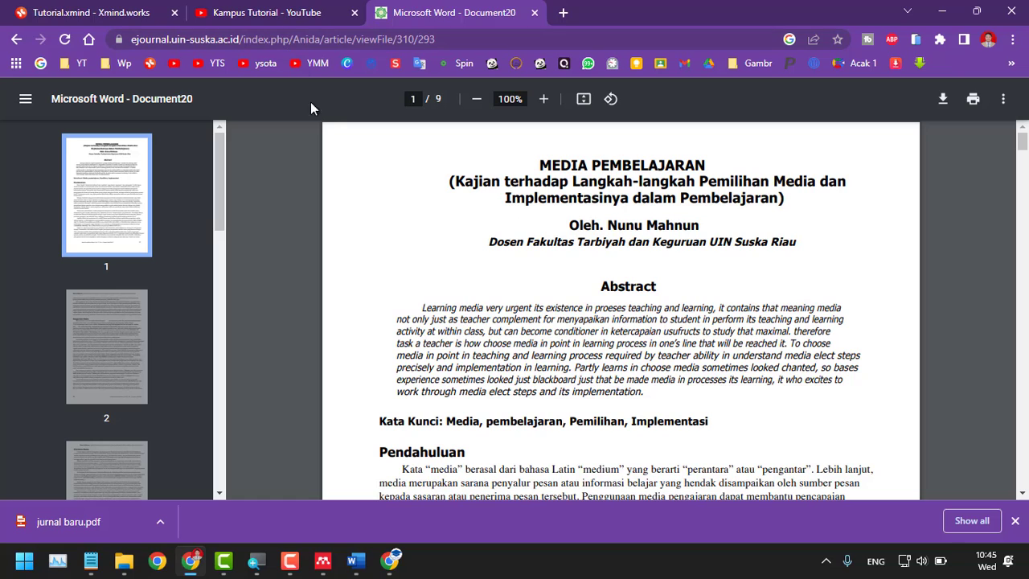
- Upload jurnal baru.pdf from the Jurnal folder via Add new > File(s) from computer
{"action": "left_click", "coordinate": [322, 560]}
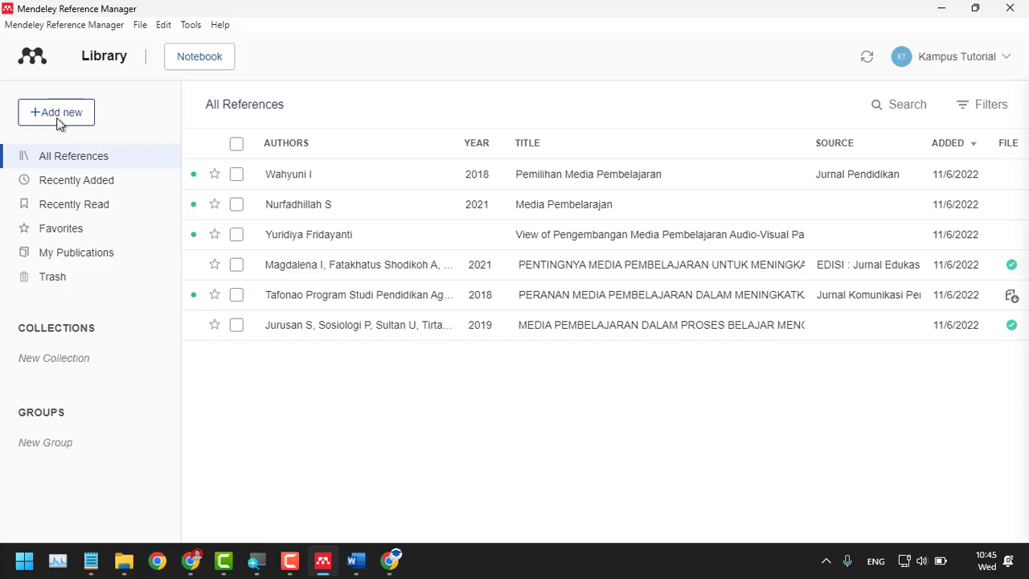
{"action": "left_click", "coordinate": [87, 114]}
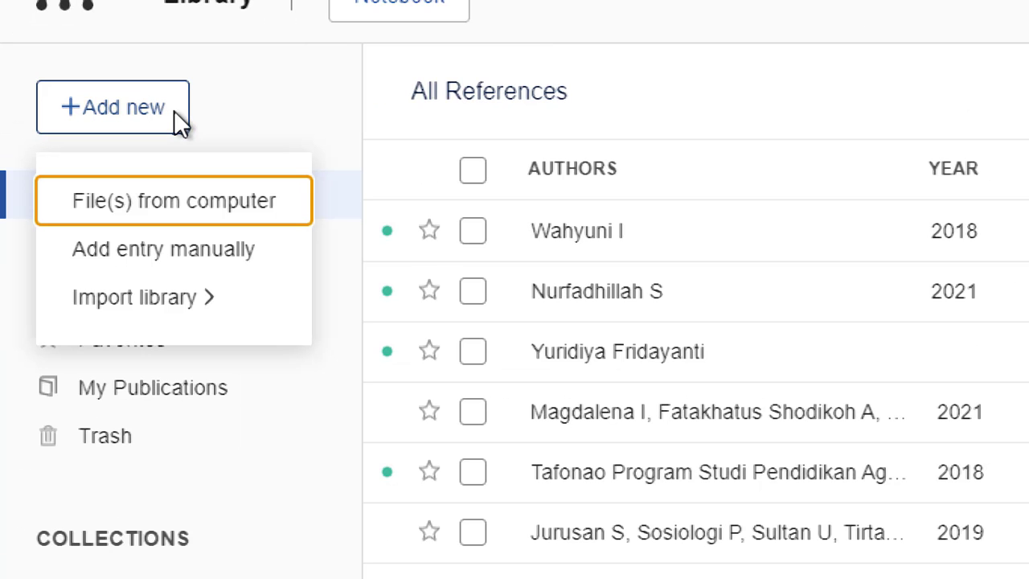
{"action": "left_click", "coordinate": [151, 211]}
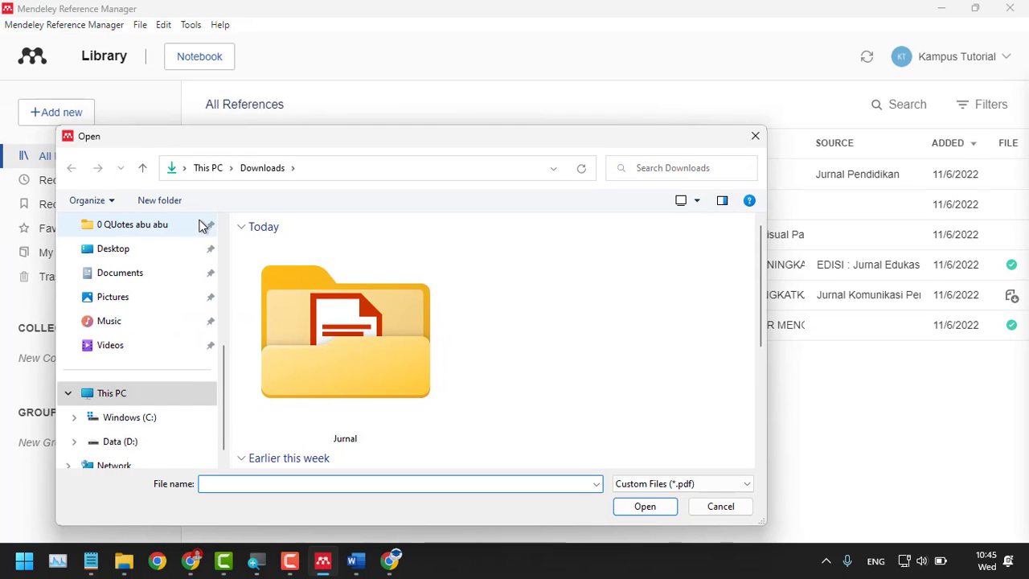
{"action": "double_click", "coordinate": [329, 343]}
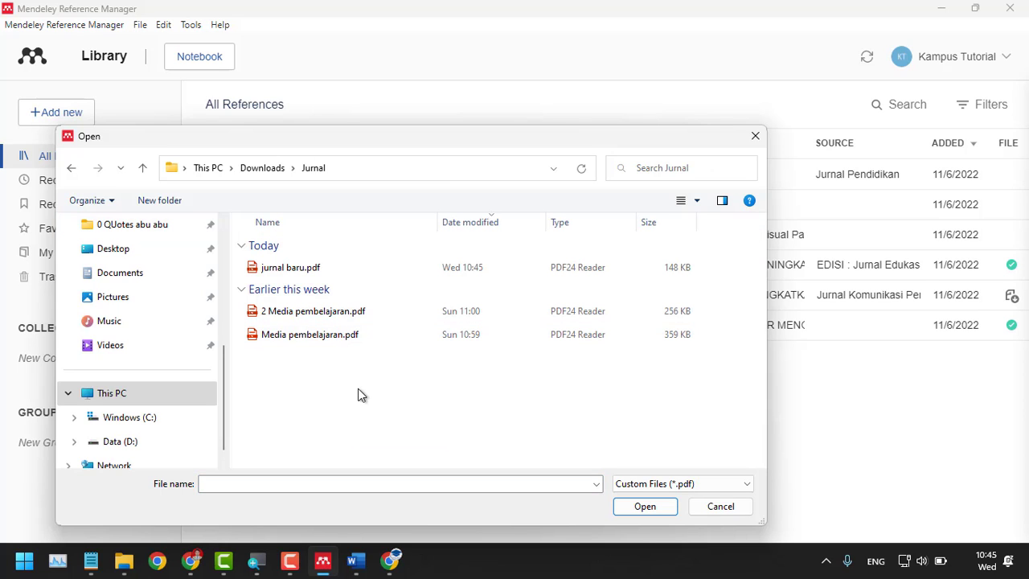
{"action": "left_click", "coordinate": [276, 274]}
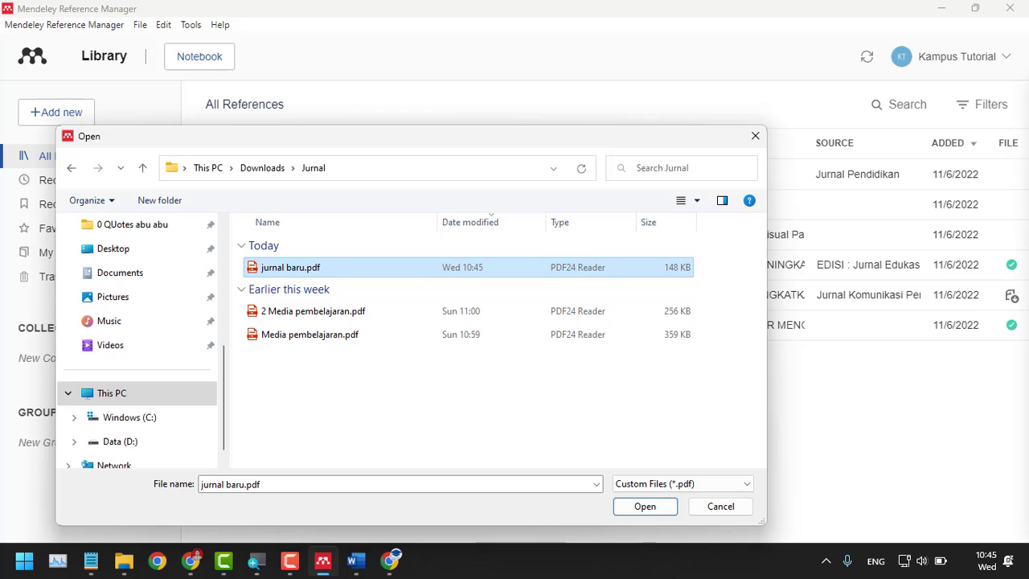
{"action": "left_click", "coordinate": [654, 511]}
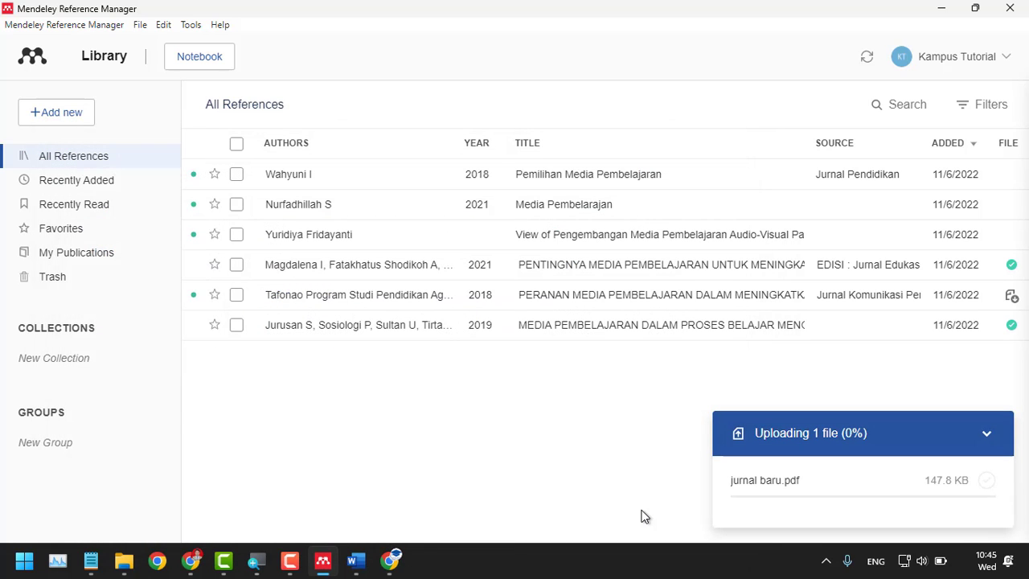
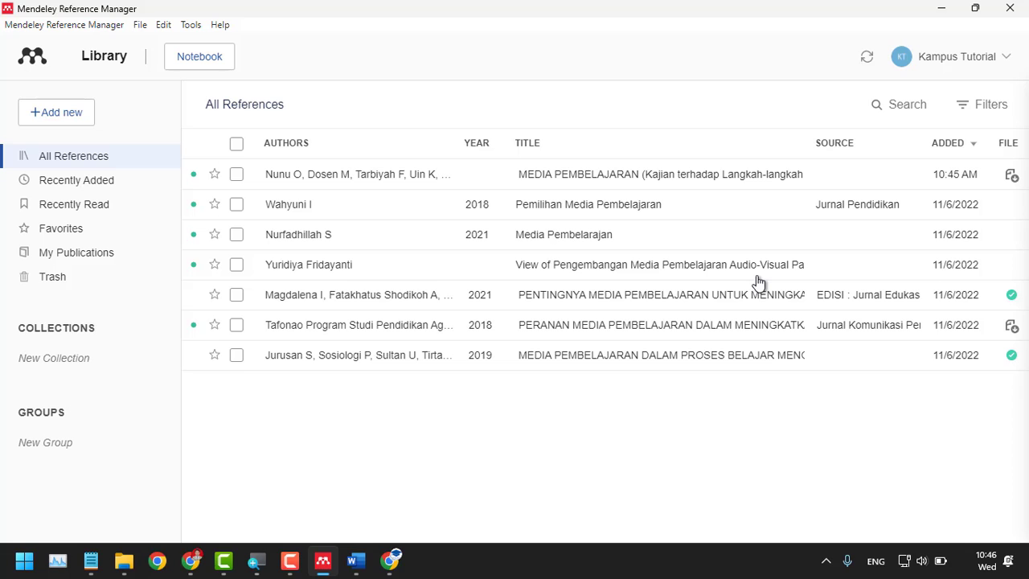
- Expand the Online topic in the Xmind Tutorial map to show Goolge scholar, Google book and Mendeley web
{"action": "left_click", "coordinate": [191, 560]}
{"action": "left_click", "coordinate": [65, 9]}
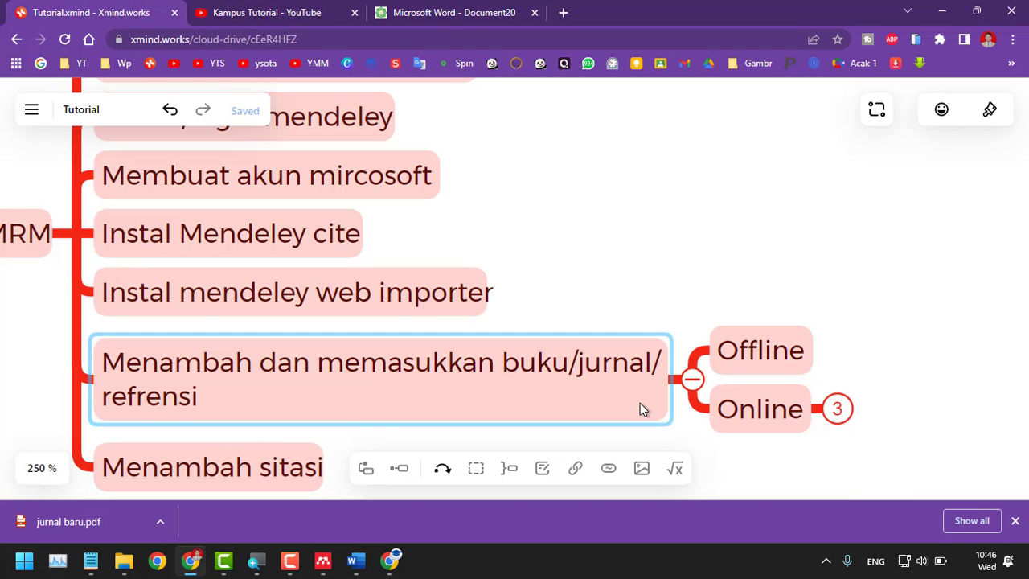
{"action": "scroll", "coordinate": [836, 426], "scroll_direction": "down", "scroll_amount": 1}
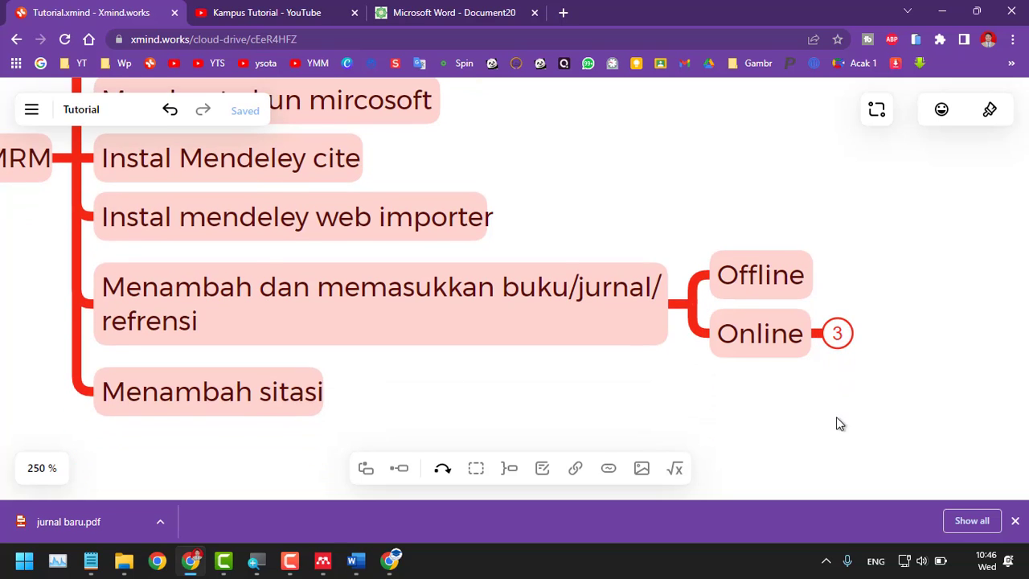
{"action": "scroll", "coordinate": [836, 418], "scroll_direction": "right", "scroll_amount": 4}
{"action": "left_click", "coordinate": [544, 338]}
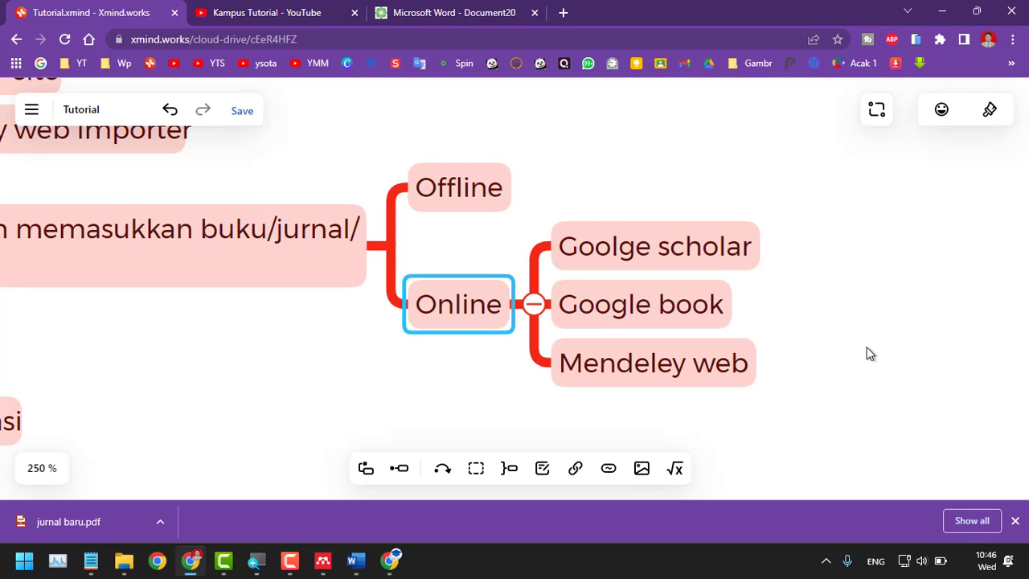
- In a new Chrome tab, reach Google Cendekia through the 'google cendekia' search suggestion
{"action": "left_click", "coordinate": [392, 562]}
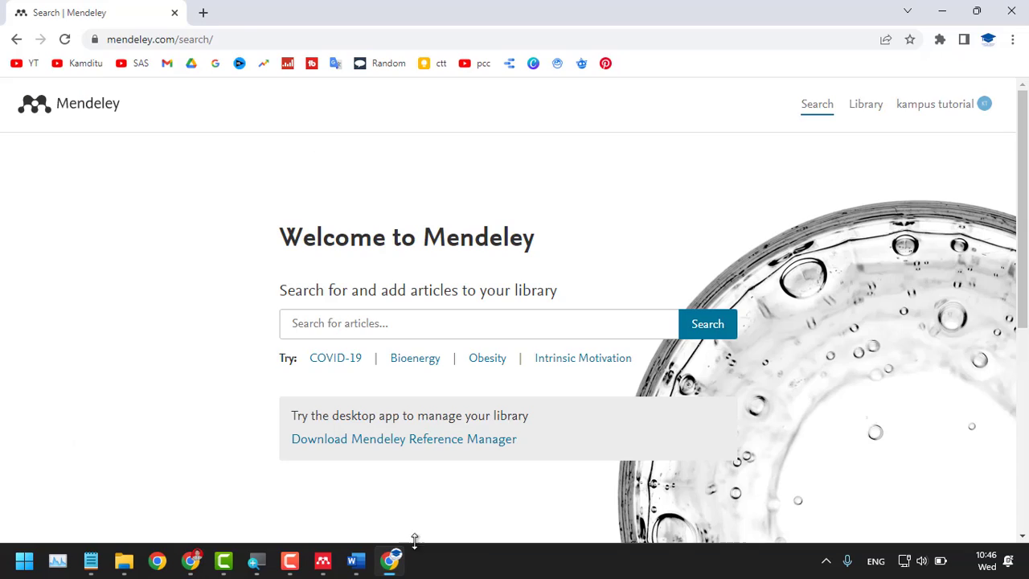
{"action": "left_click", "coordinate": [203, 13]}
{"action": "left_click", "coordinate": [449, 316]}
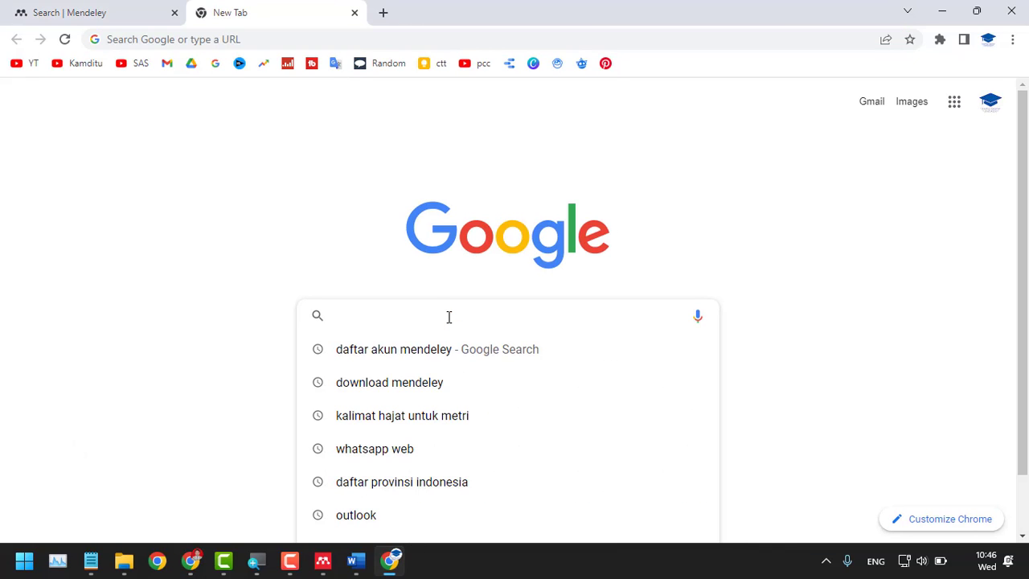
{"action": "type", "text": "google book"}
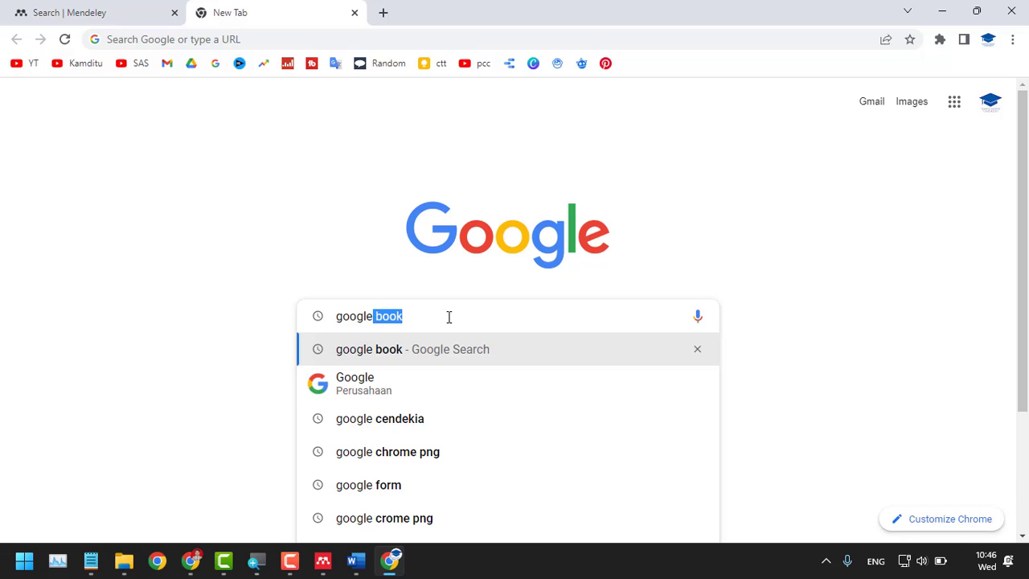
{"action": "left_click", "coordinate": [459, 423]}
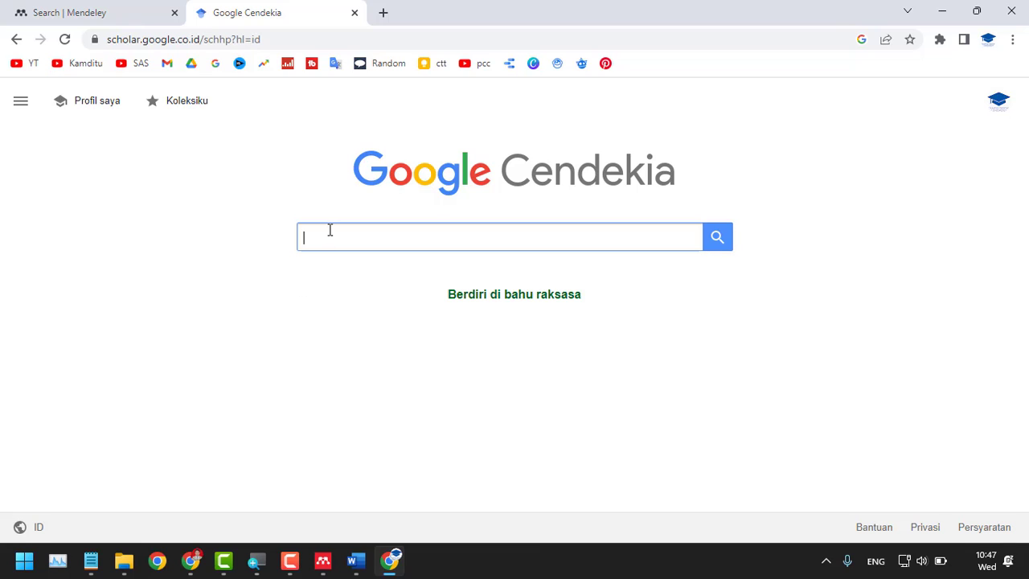
- Search Google Cendekia for 'media pembelajaran matematika' and browse the roughly 167,000 results
{"action": "type", "text": "media"}
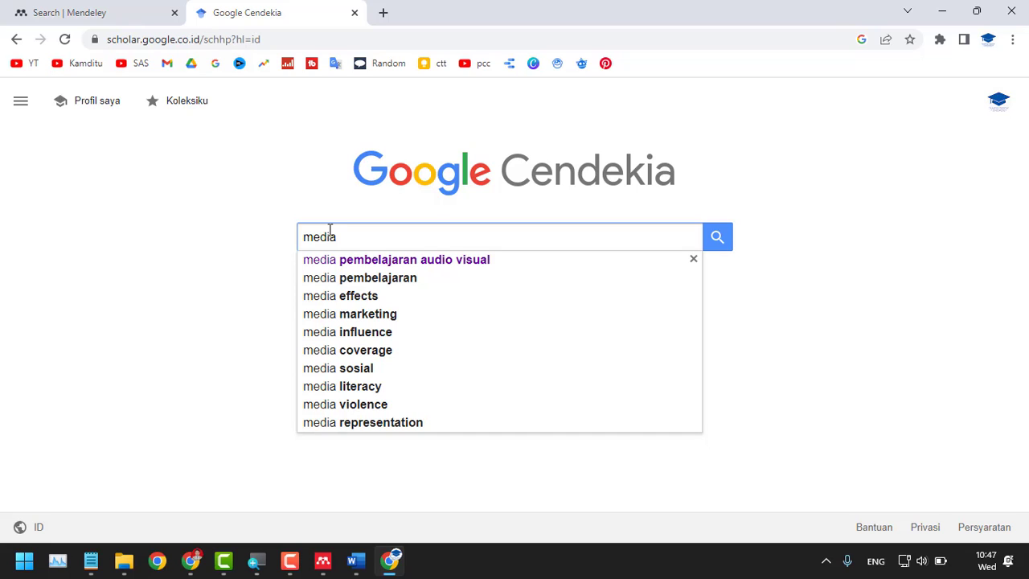
{"action": "type", "text": " pembelaja"}
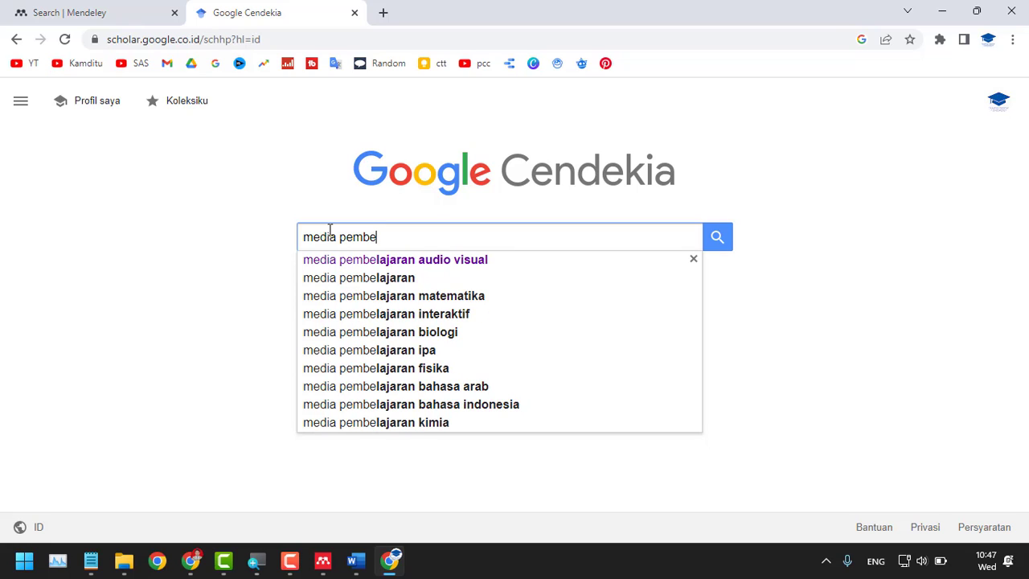
{"action": "left_click", "coordinate": [462, 298]}
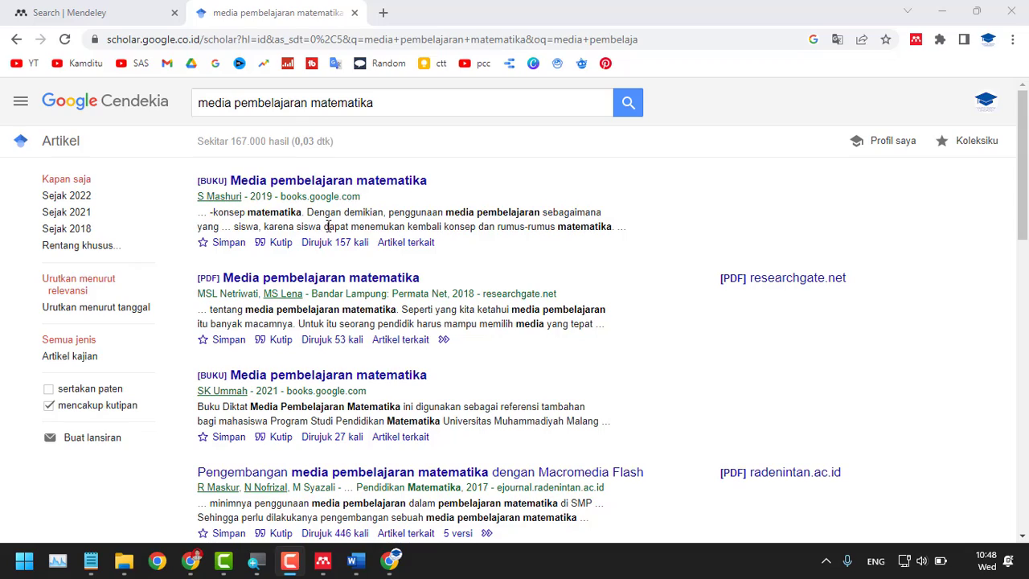
{"action": "scroll", "coordinate": [289, 241], "scroll_direction": "down", "scroll_amount": 4}
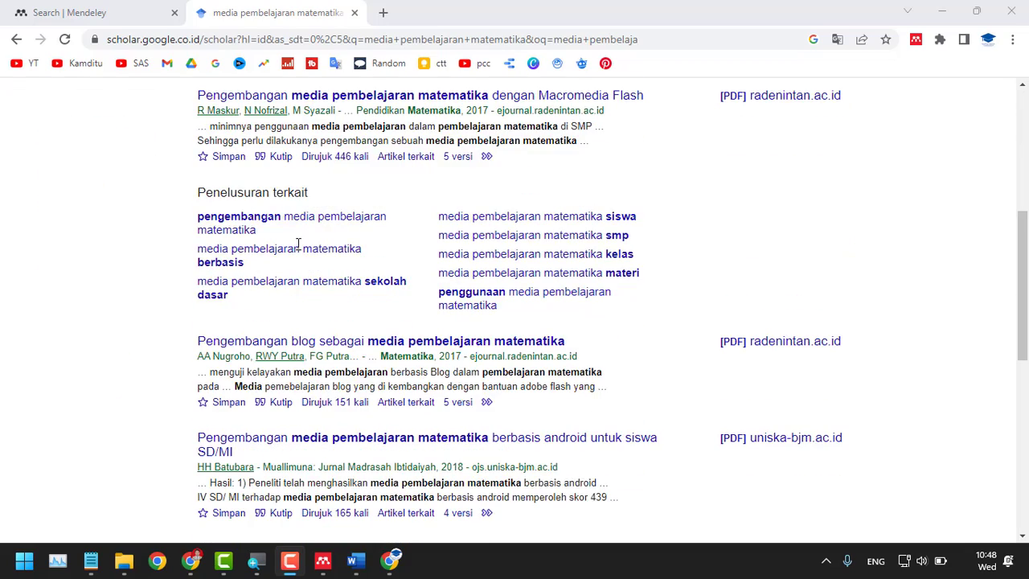
{"action": "scroll", "coordinate": [297, 243], "scroll_direction": "up", "scroll_amount": 4}
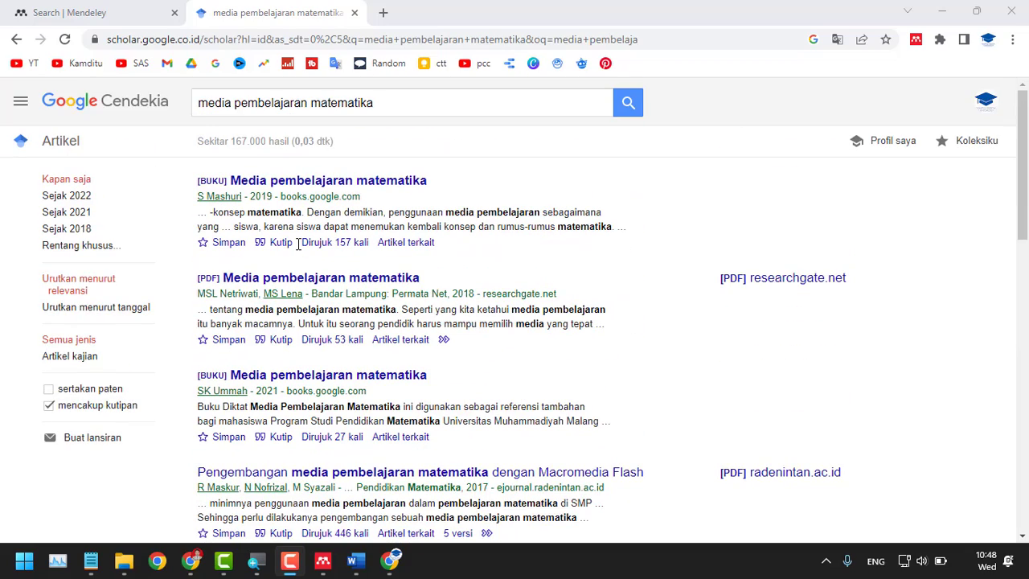
{"action": "scroll", "coordinate": [784, 430], "scroll_direction": "down", "scroll_amount": 1}
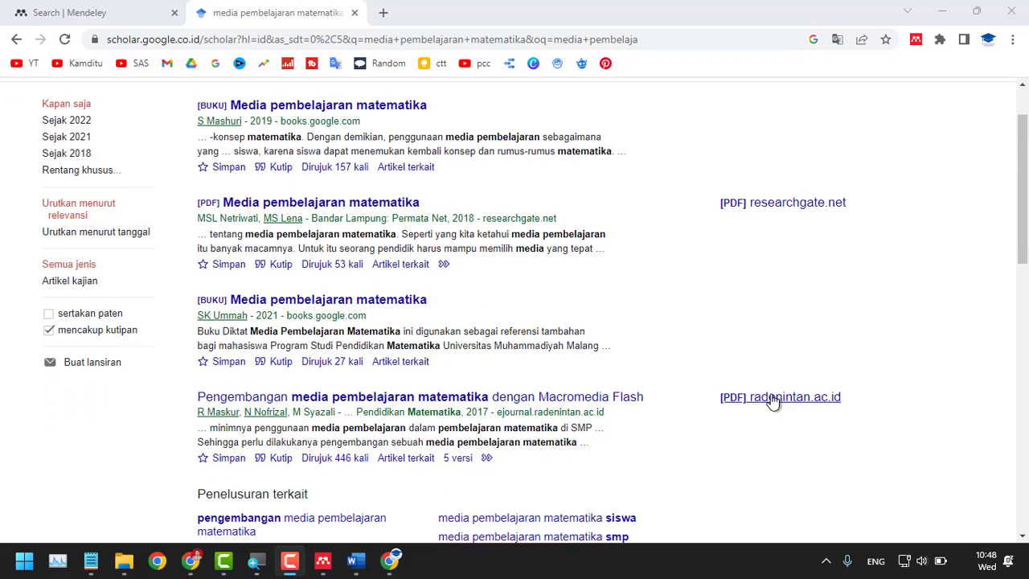
{"action": "scroll", "coordinate": [772, 402], "scroll_direction": "down", "scroll_amount": 4}
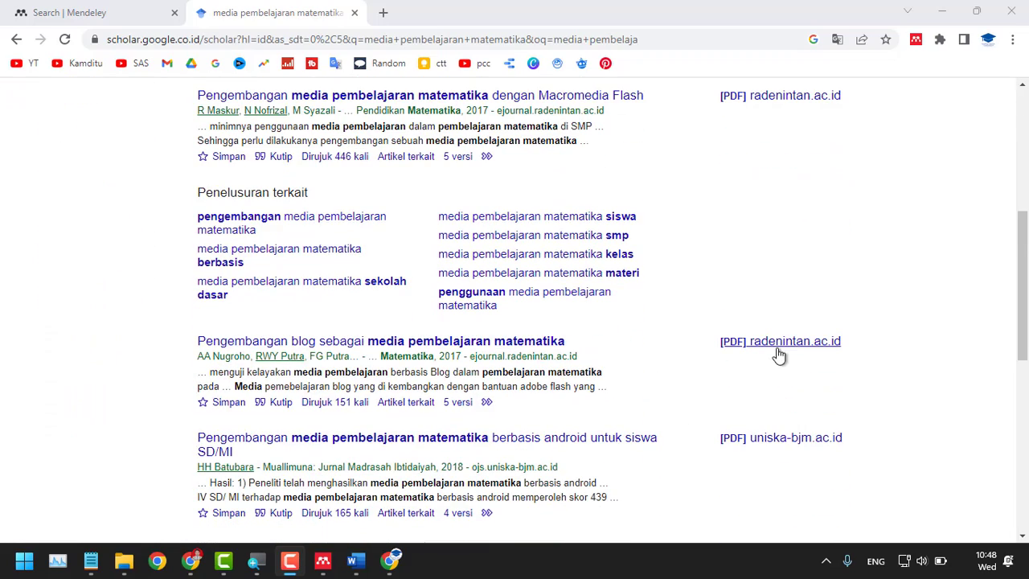
{"action": "scroll", "coordinate": [783, 451], "scroll_direction": "up", "scroll_amount": 5}
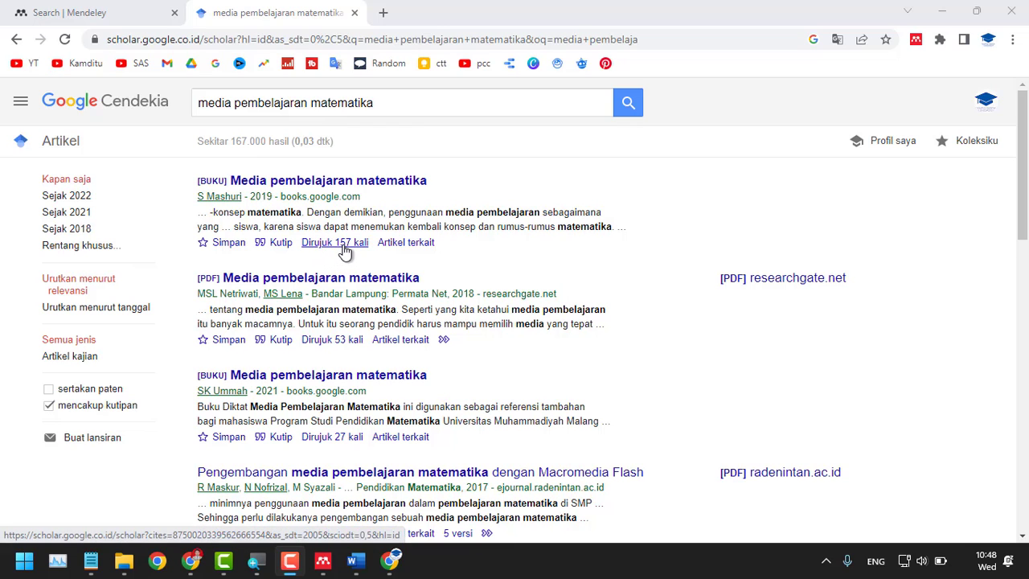
{"action": "scroll", "coordinate": [356, 354], "scroll_direction": "down", "scroll_amount": 2}
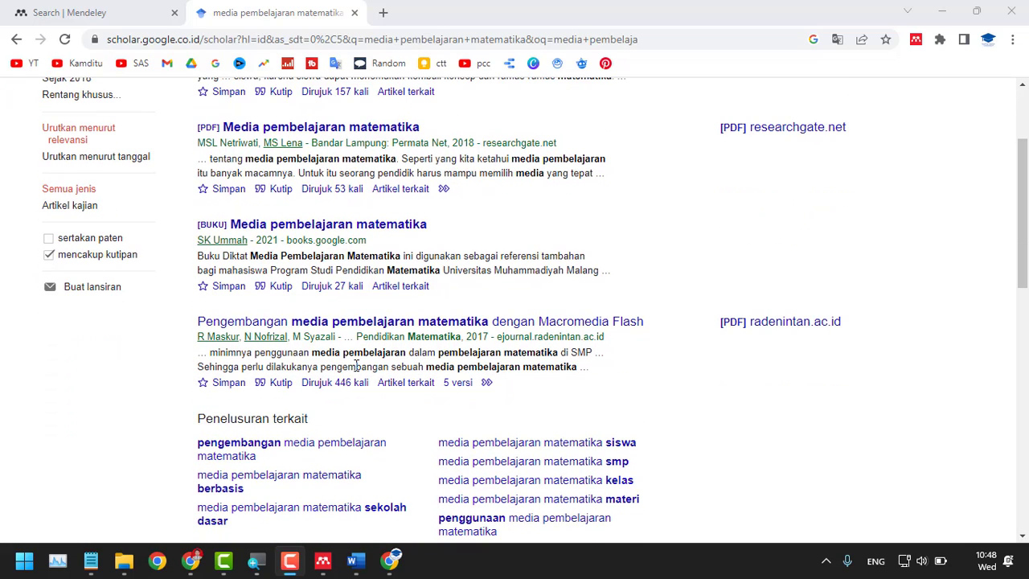
{"action": "scroll", "coordinate": [335, 404], "scroll_direction": "down", "scroll_amount": 5}
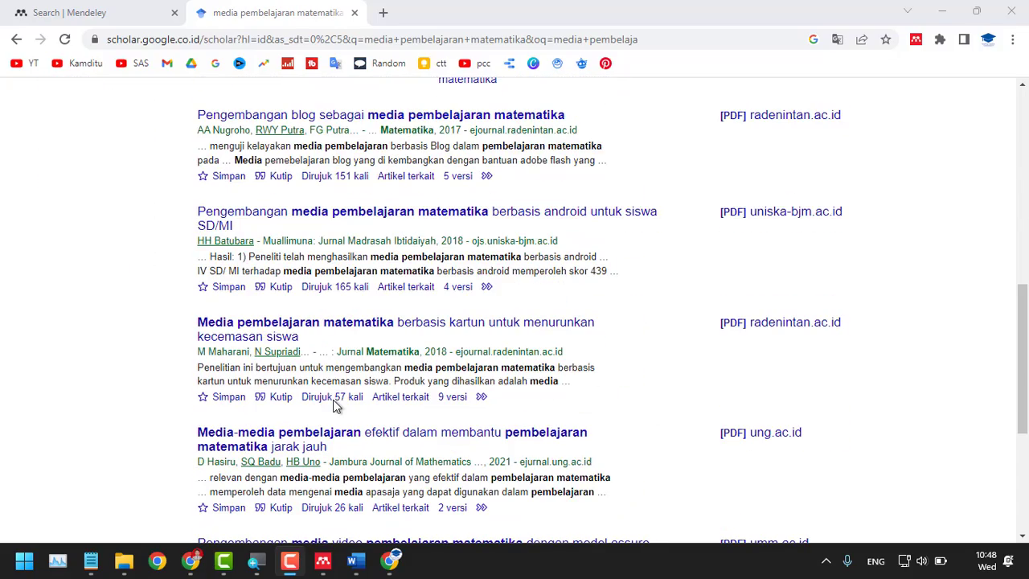
{"action": "scroll", "coordinate": [339, 407], "scroll_direction": "up", "scroll_amount": 5}
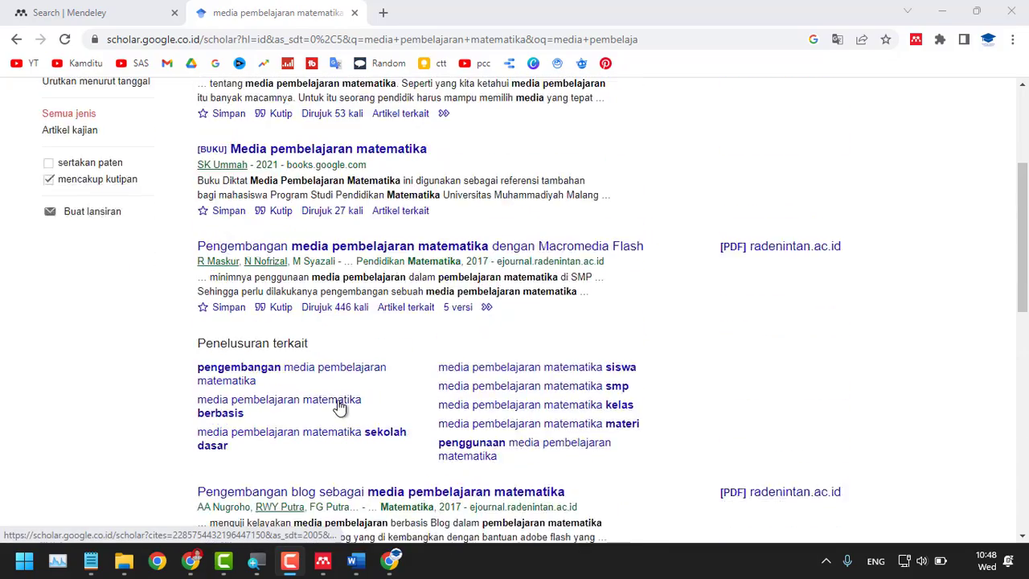
{"action": "scroll", "coordinate": [339, 407], "scroll_direction": "up", "scroll_amount": 3}
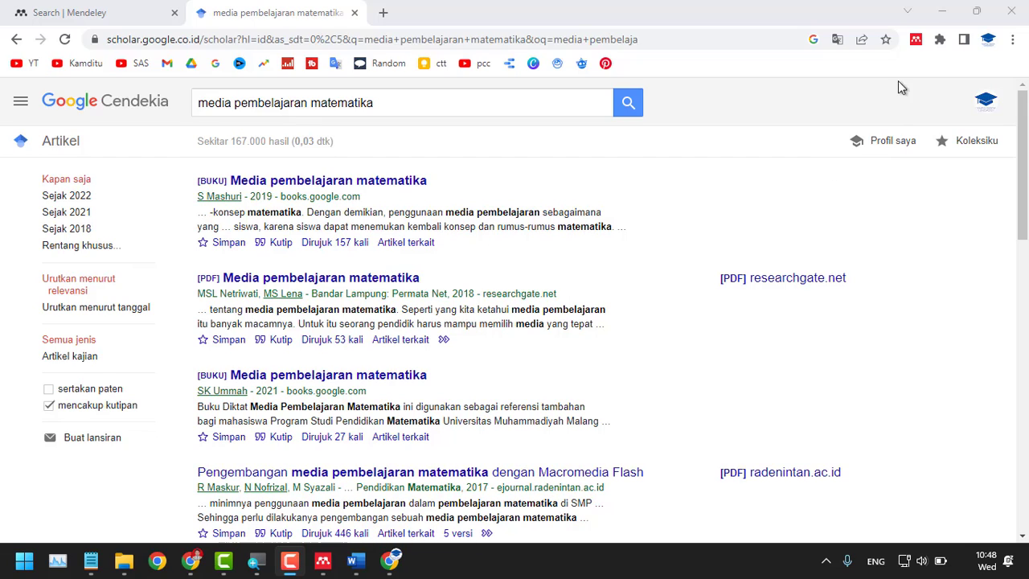
{"action": "left_click", "coordinate": [347, 184]}
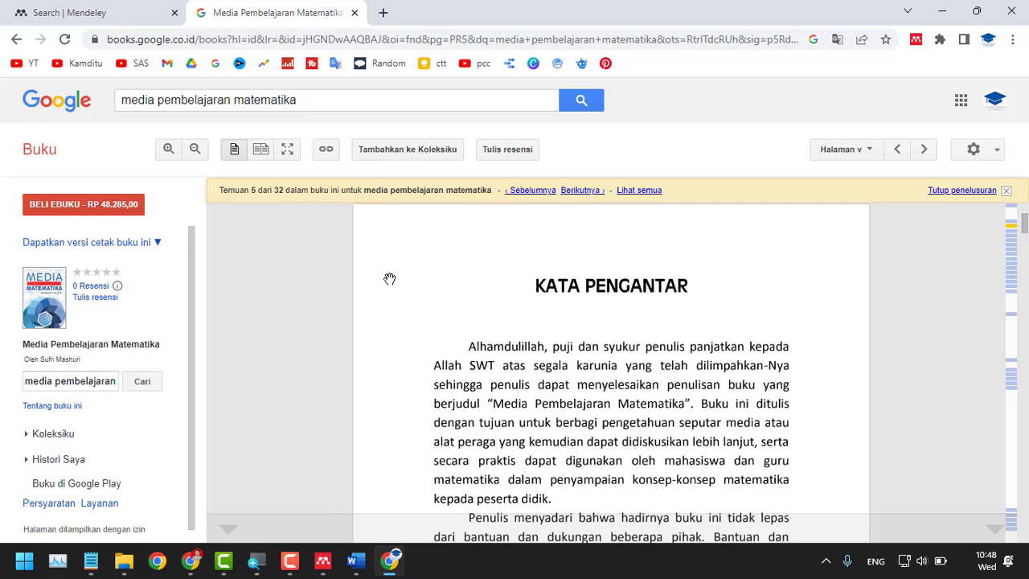
{"action": "scroll", "coordinate": [595, 354], "scroll_direction": "down", "scroll_amount": 15}
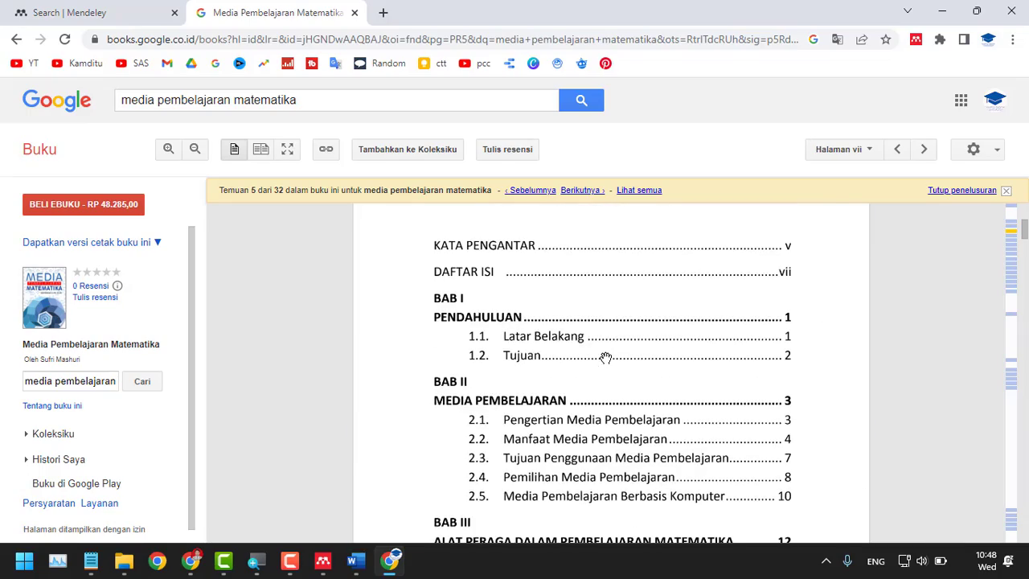
{"action": "scroll", "coordinate": [605, 358], "scroll_direction": "down", "scroll_amount": 15}
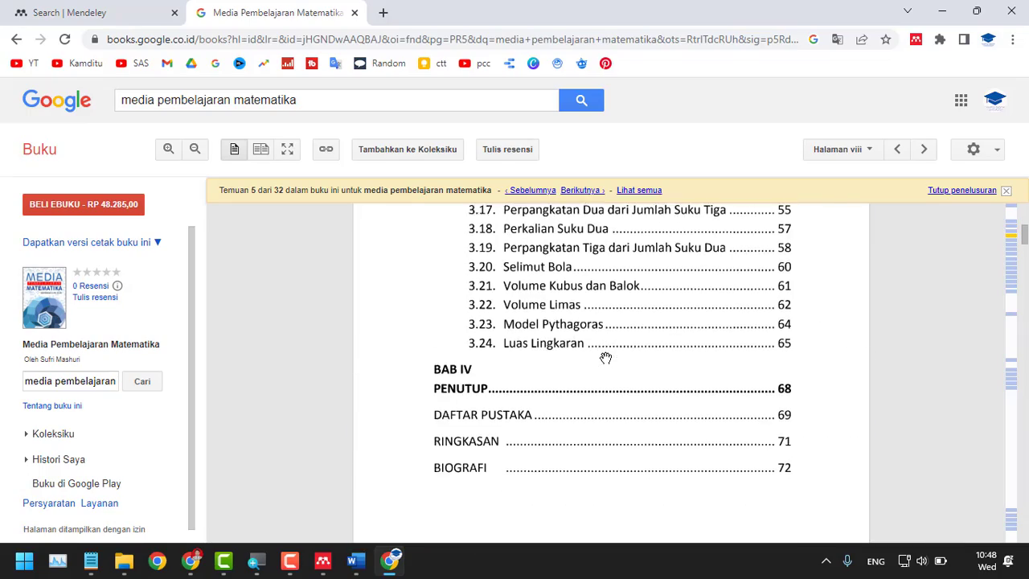
{"action": "scroll", "coordinate": [605, 358], "scroll_direction": "down", "scroll_amount": 3}
{"action": "scroll", "coordinate": [606, 358], "scroll_direction": "up", "scroll_amount": 18}
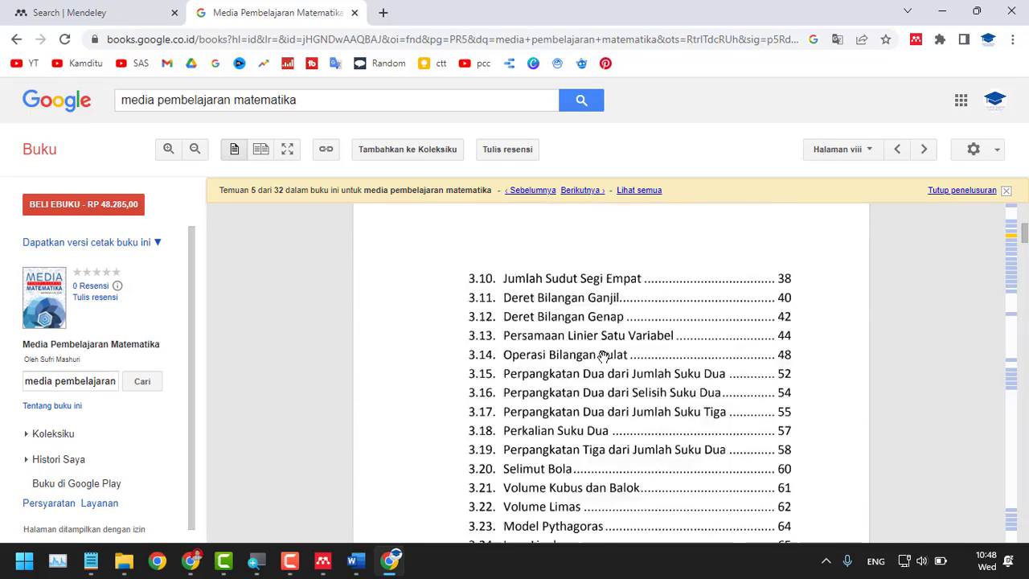
{"action": "scroll", "coordinate": [603, 355], "scroll_direction": "up", "scroll_amount": 15}
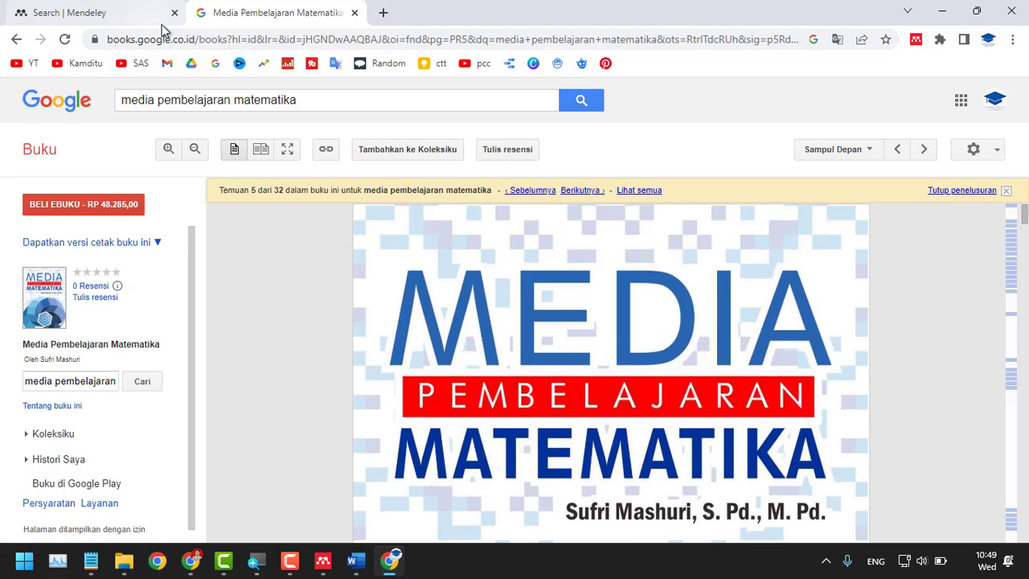
{"action": "left_click", "coordinate": [14, 40]}
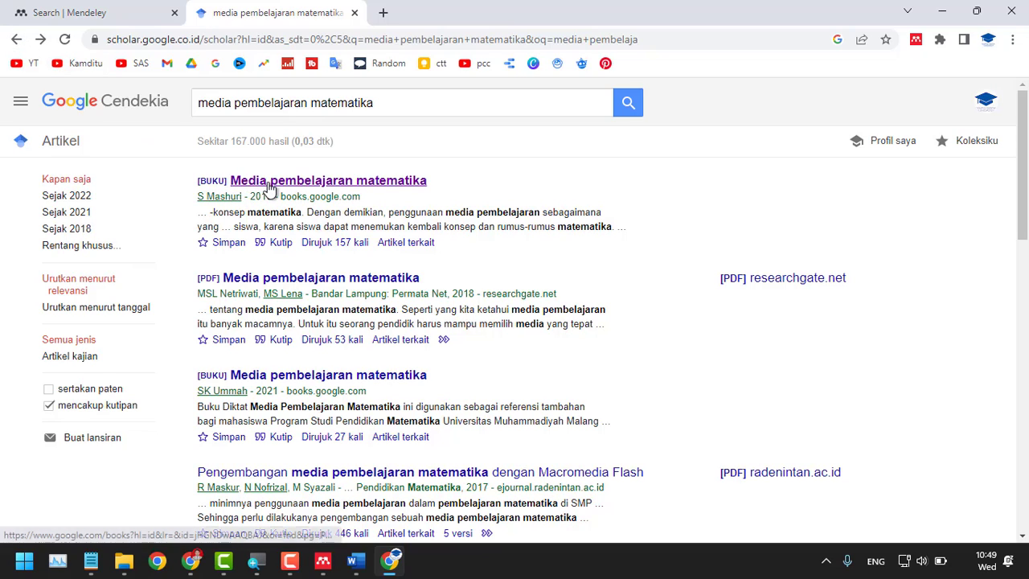
- Open the first book result in a new tab and launch the Mendeley Web Importer on it
{"action": "right_click", "coordinate": [267, 184]}
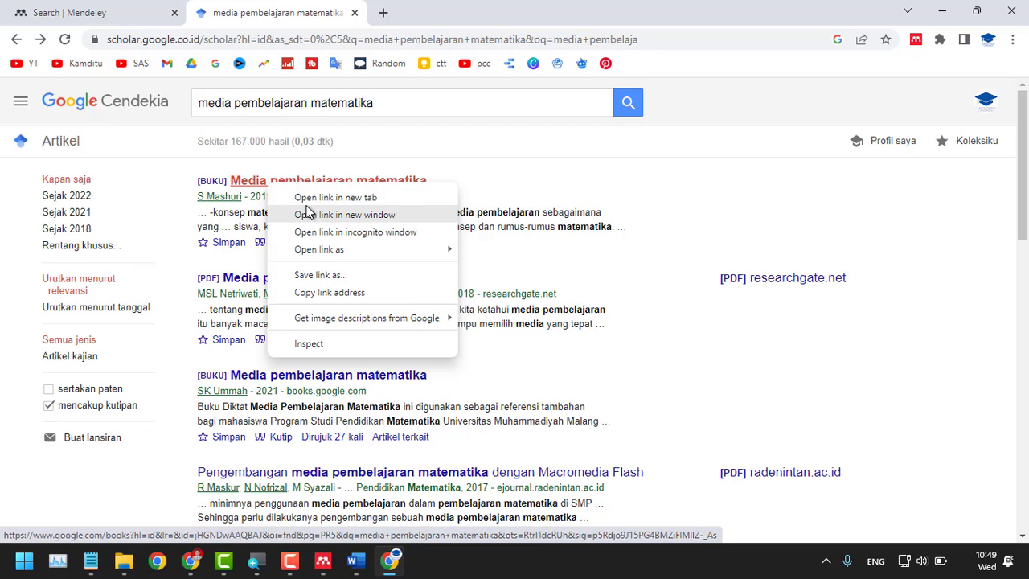
{"action": "left_click", "coordinate": [307, 198]}
{"action": "left_click", "coordinate": [455, 10]}
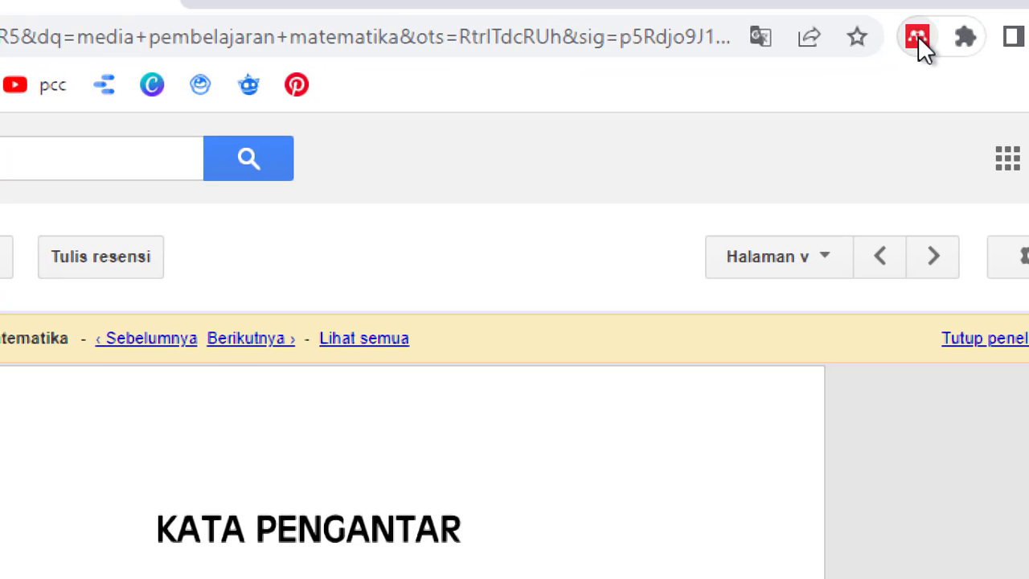
{"action": "left_click", "coordinate": [918, 36]}
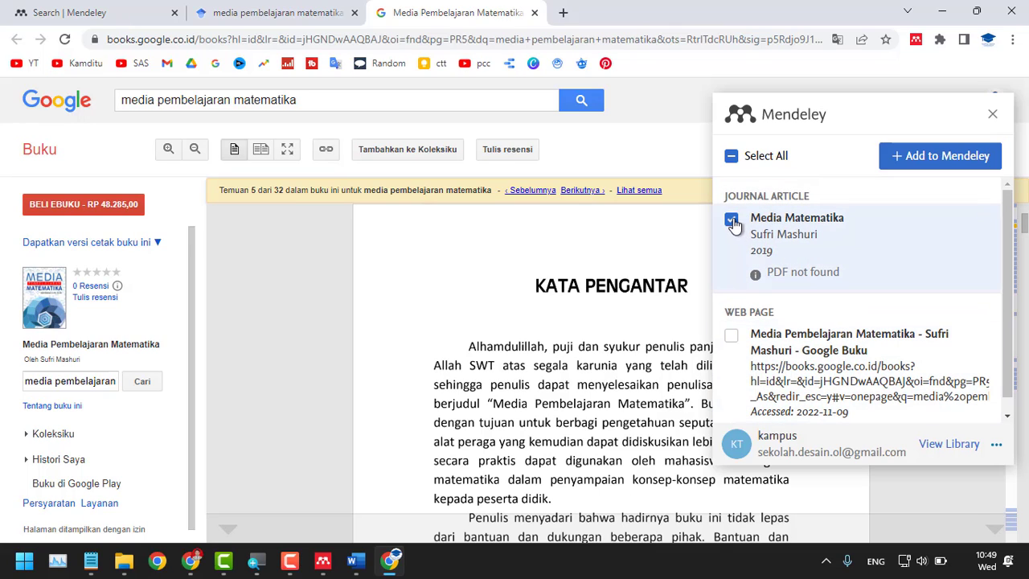
- Select the Media Matematika (2019) article and add it to the Mendeley library
{"action": "left_click", "coordinate": [731, 220]}
{"action": "left_click", "coordinate": [731, 220]}
{"action": "left_click", "coordinate": [732, 221]}
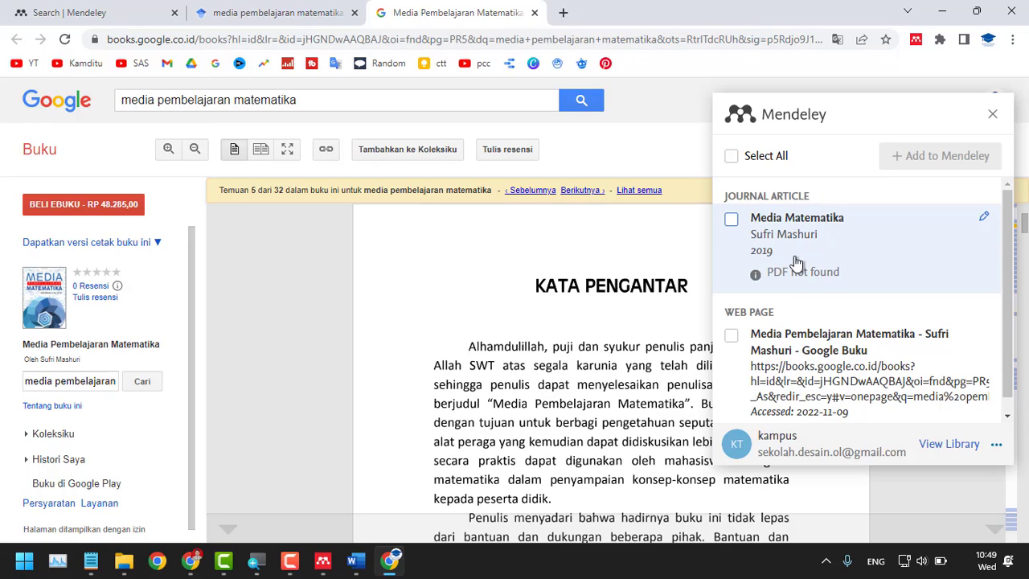
{"action": "left_click", "coordinate": [731, 221]}
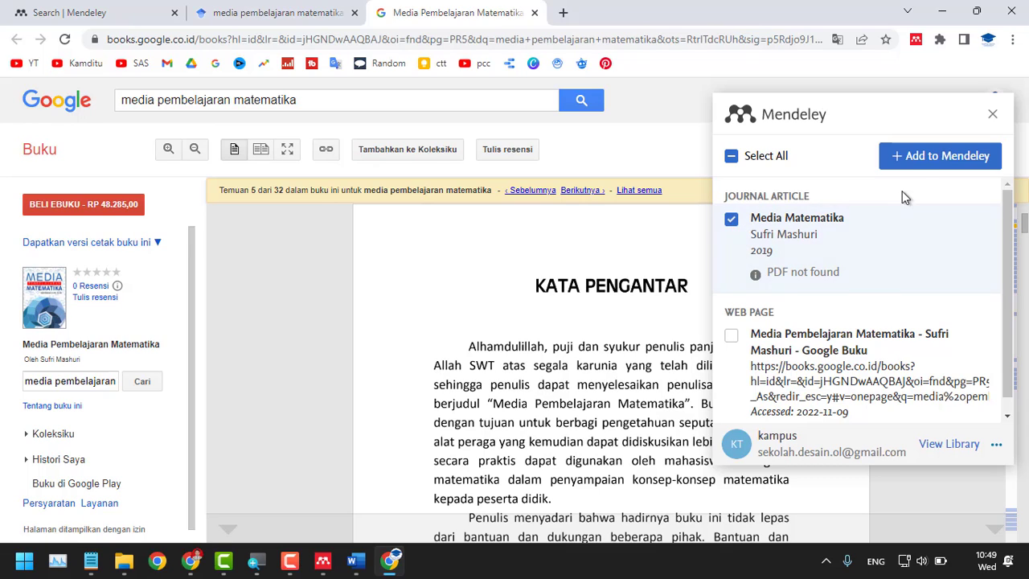
{"action": "left_click", "coordinate": [917, 158]}
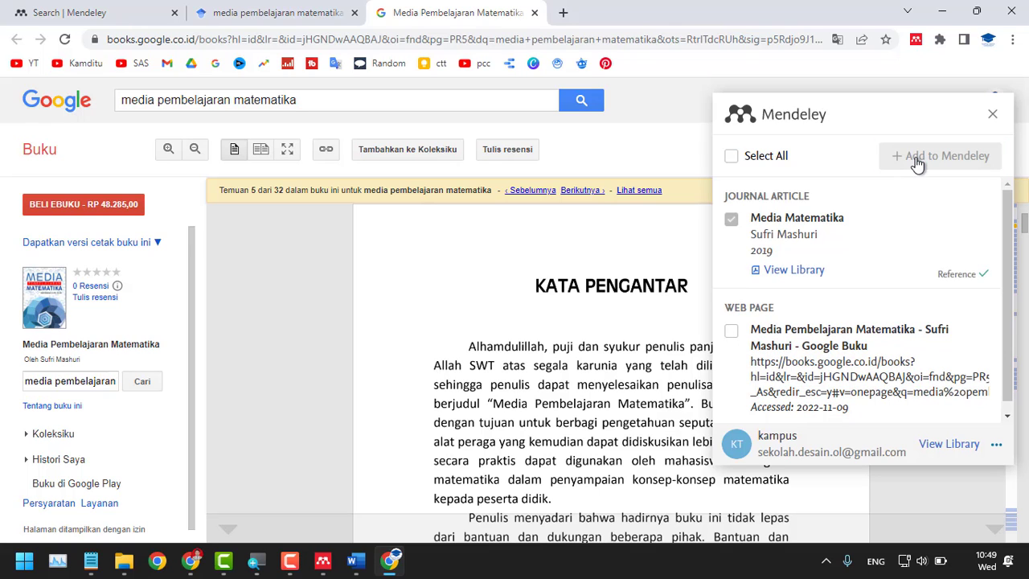
{"action": "left_click", "coordinate": [323, 560]}
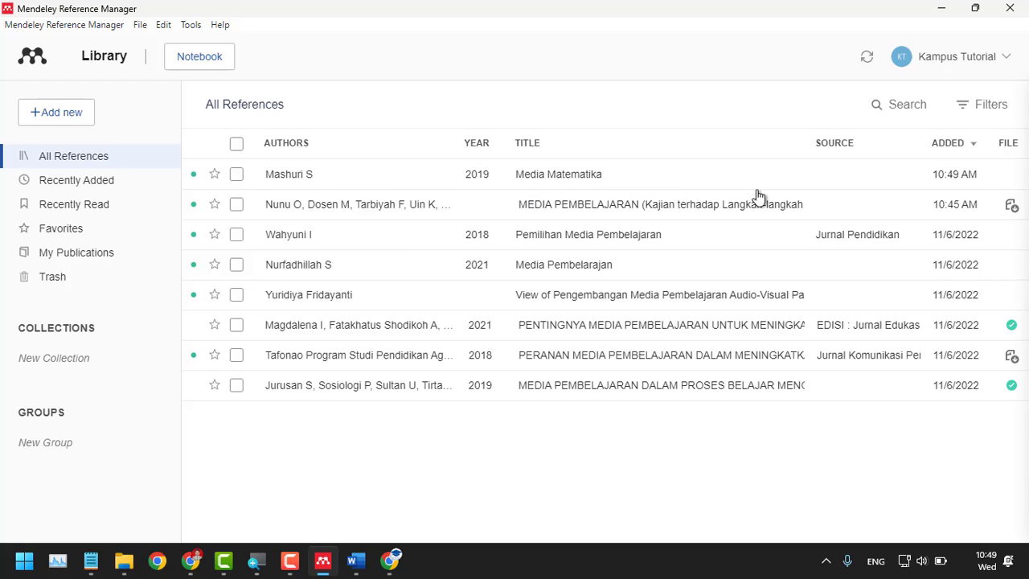
- Sync the Mendeley library so the Media Matematika reference reaches the online account
{"action": "left_click", "coordinate": [869, 58]}
- Open the Google Books home page in a new browser tab
{"action": "left_click", "coordinate": [193, 560]}
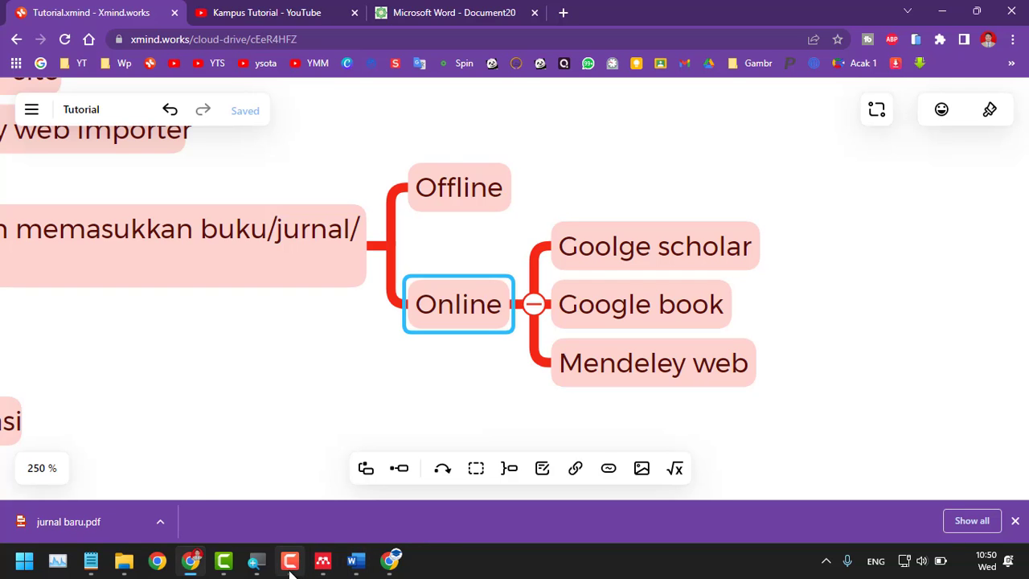
{"action": "left_click", "coordinate": [389, 560]}
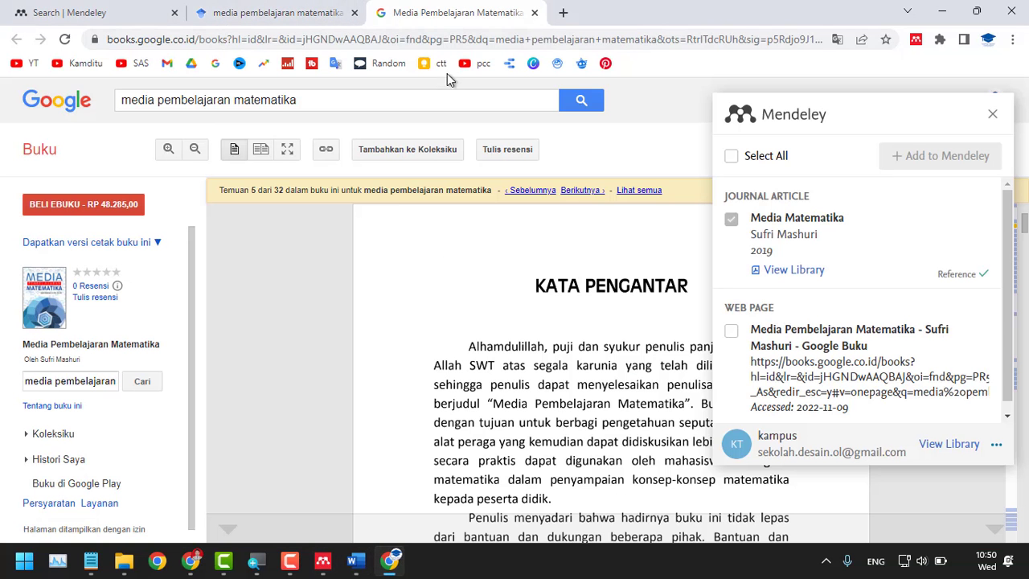
{"action": "left_click", "coordinate": [563, 13]}
{"action": "type", "text": "googel"}
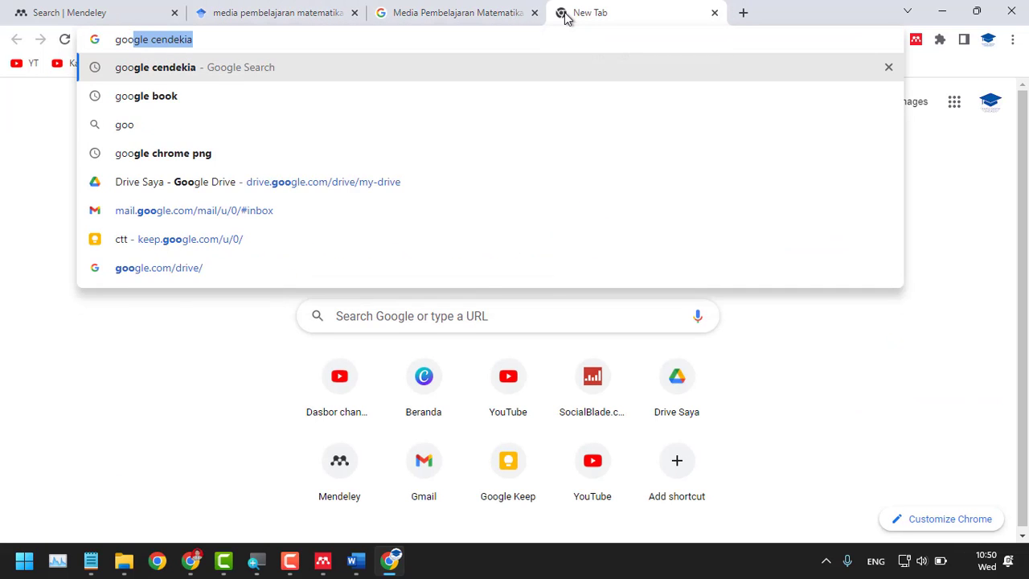
{"action": "key", "text": "BackSpace"}
{"action": "key", "text": "BackSpace"}
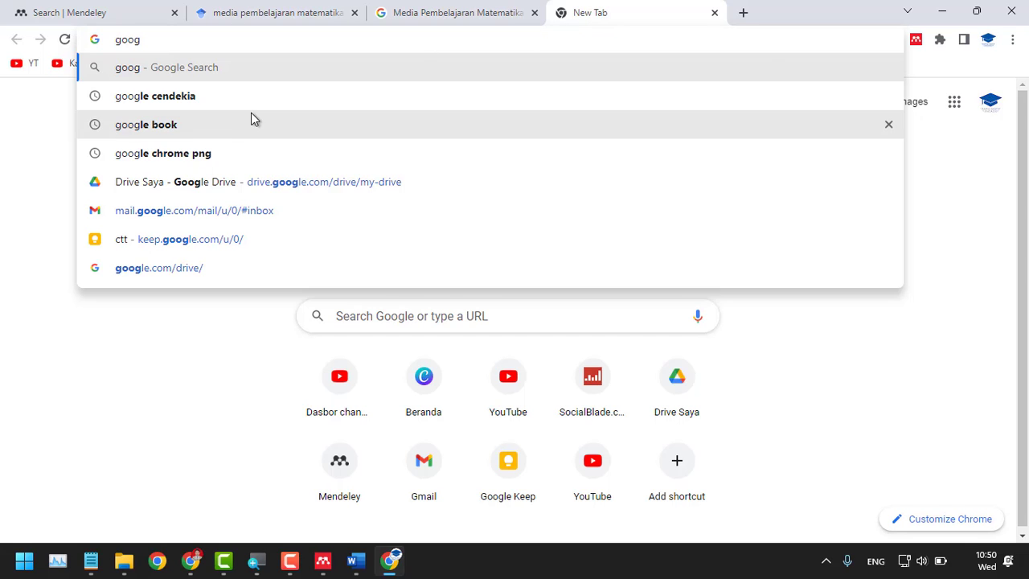
{"action": "left_click", "coordinate": [251, 117]}
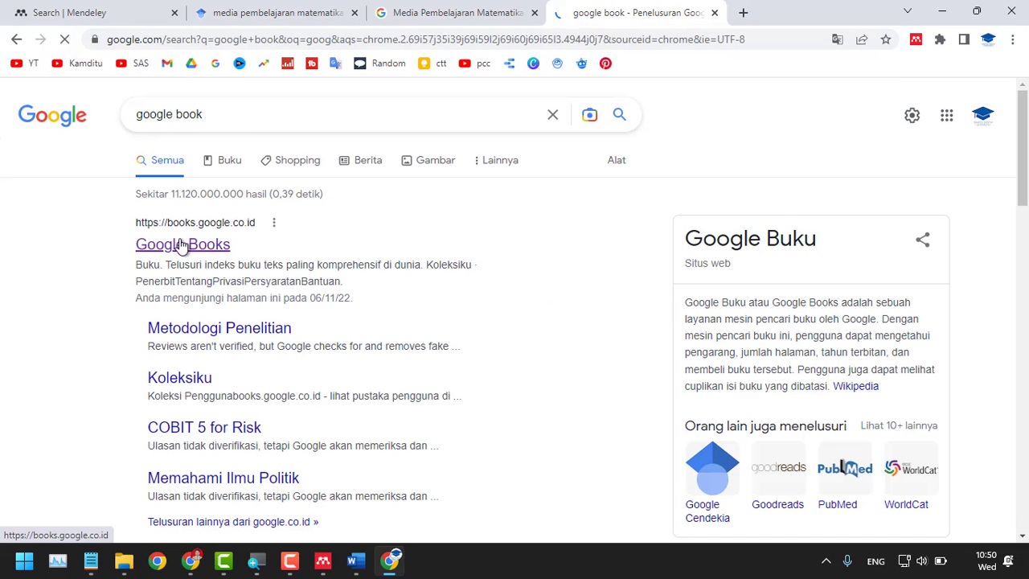
{"action": "left_click", "coordinate": [174, 245]}
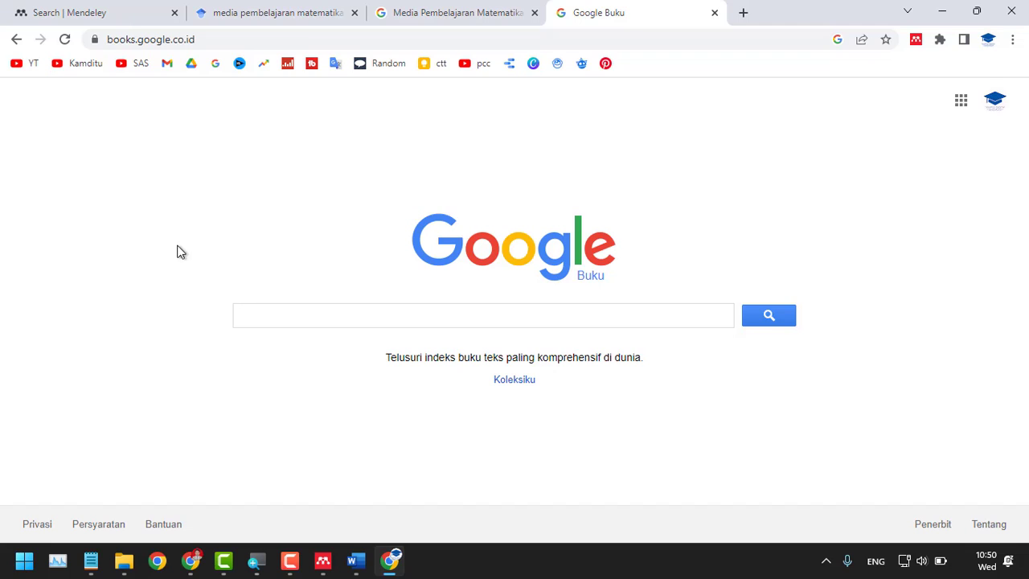
- Search Google Books for 'buku media pembelajaran ipa' and open IPA untuk Pendidikan Guru Sekolah Dasar
{"action": "left_click", "coordinate": [433, 325]}
{"action": "type", "text": "buku media pe"}
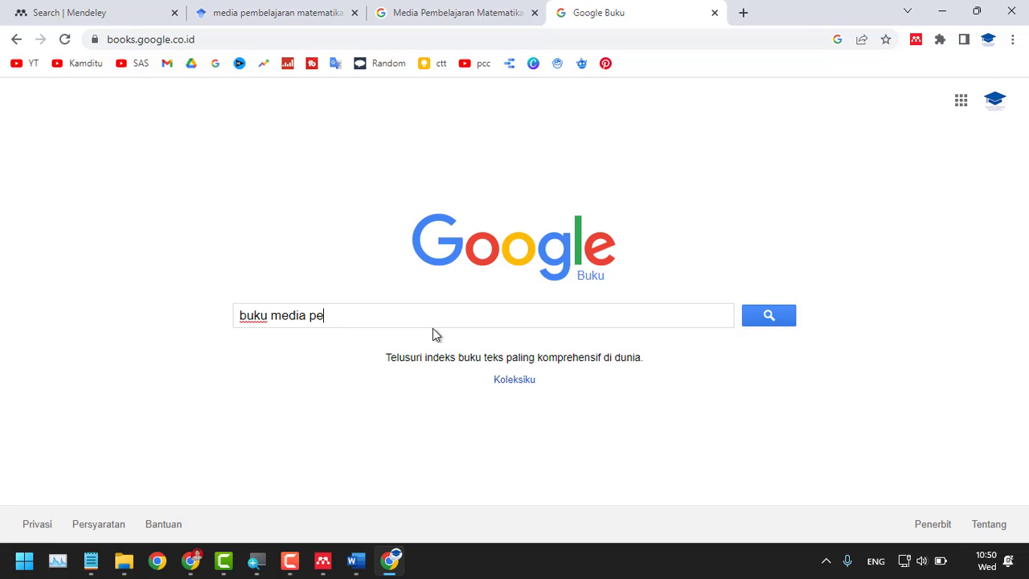
{"action": "type", "text": "mbelajaran ipa"}
{"action": "key", "text": "Return"}
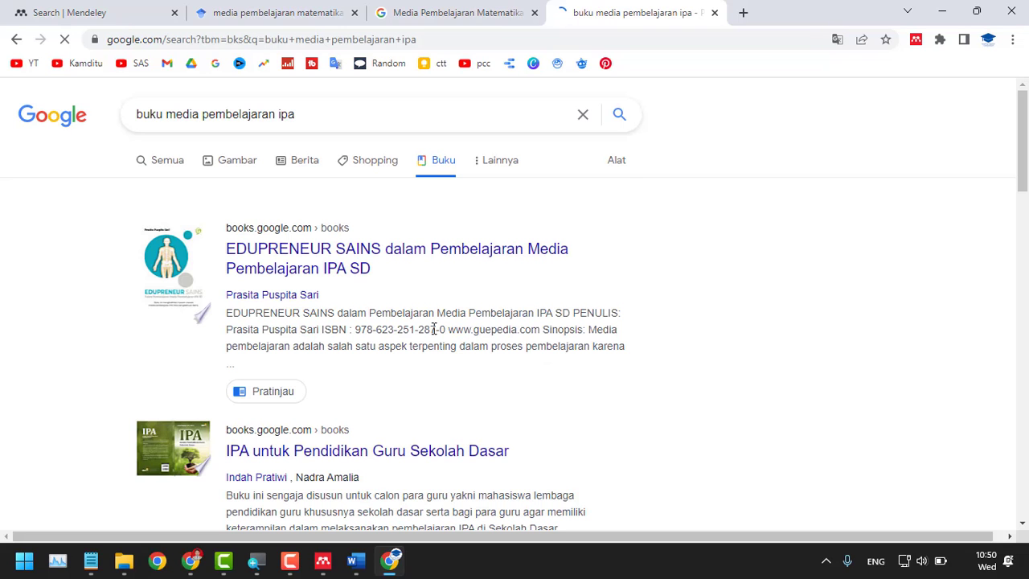
{"action": "scroll", "coordinate": [586, 443], "scroll_direction": "down", "scroll_amount": 1}
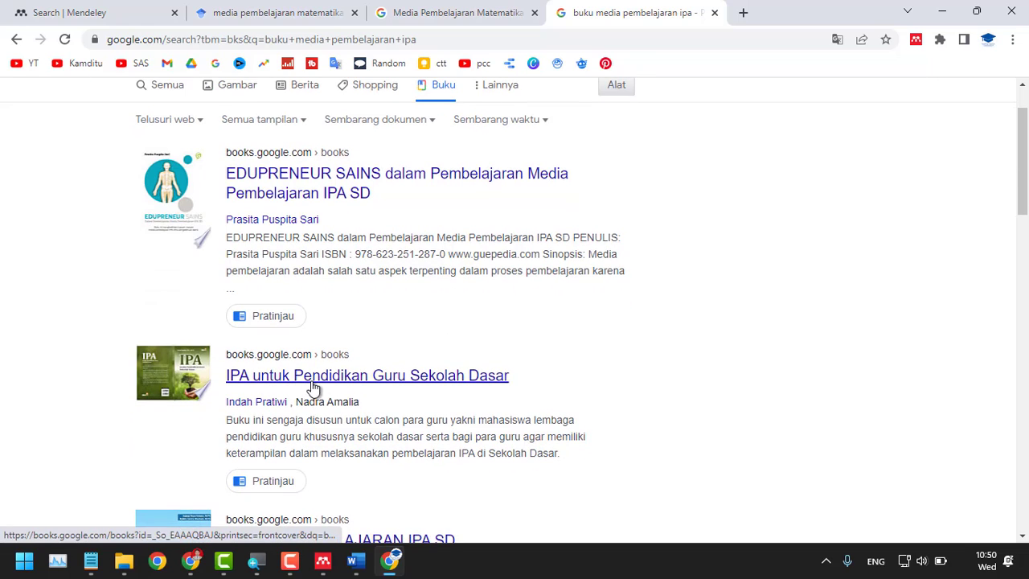
{"action": "scroll", "coordinate": [400, 387], "scroll_direction": "down", "scroll_amount": 2}
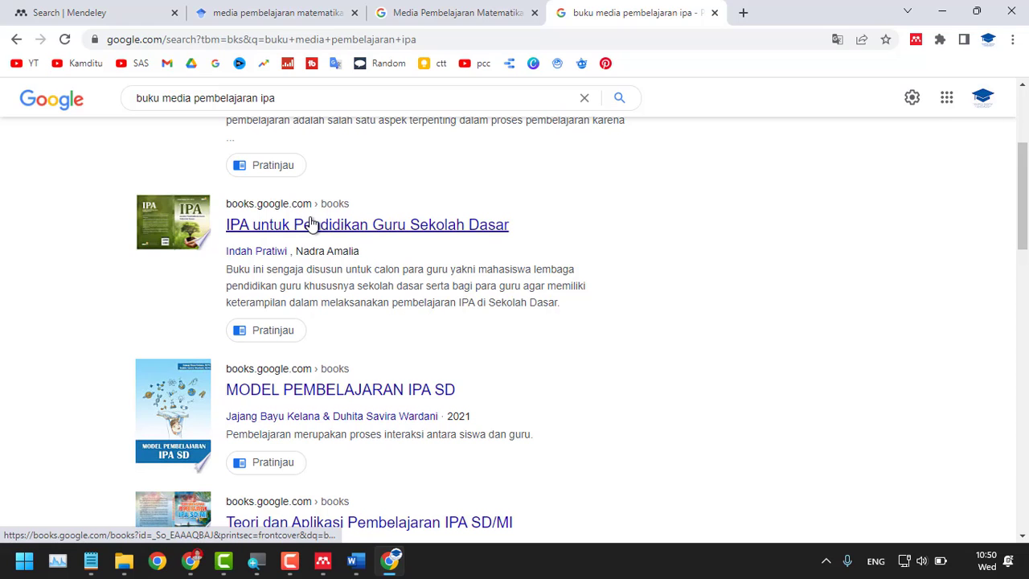
{"action": "left_click", "coordinate": [312, 225]}
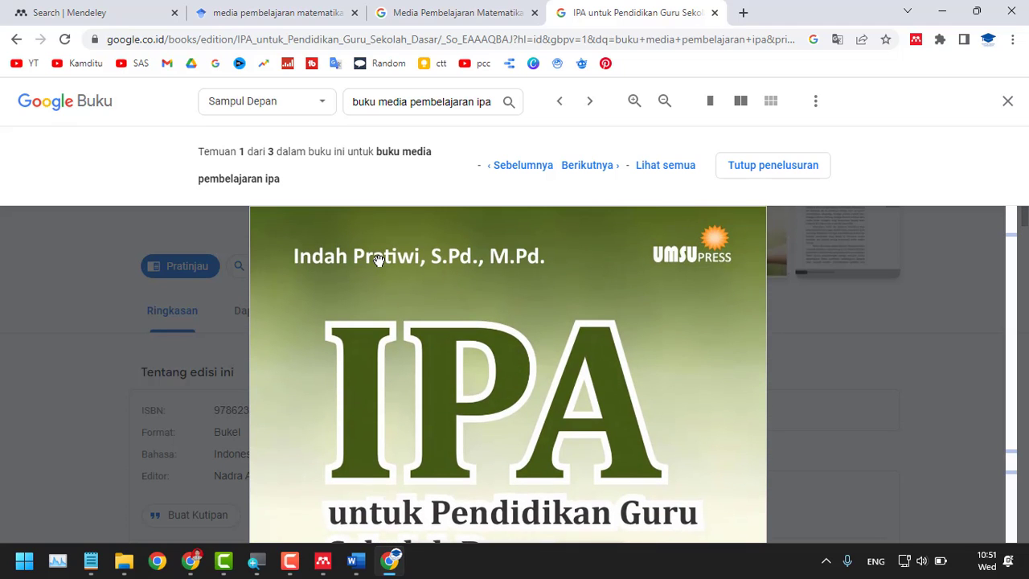
{"action": "left_click", "coordinate": [322, 560]}
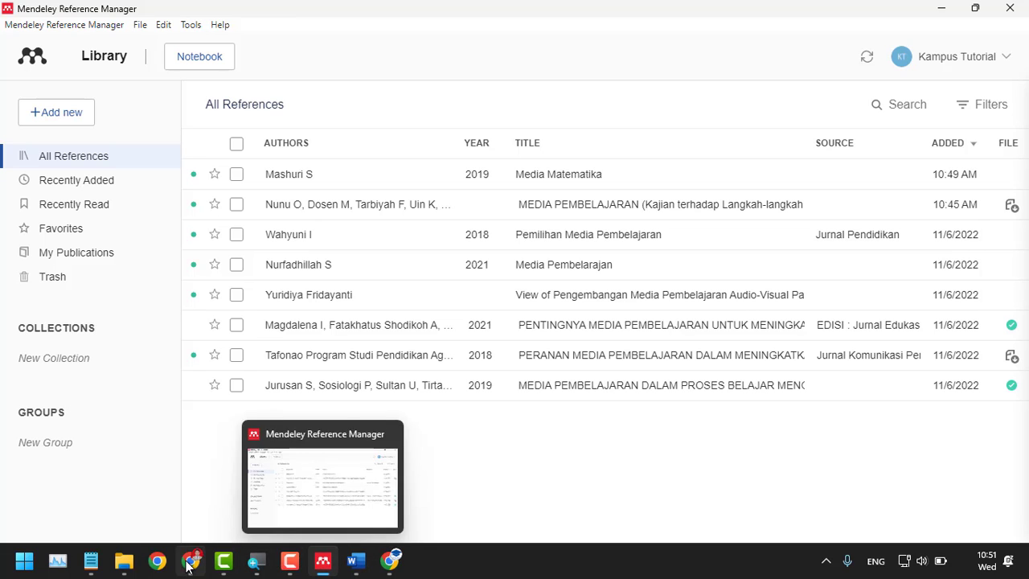
- Import the IPA untuk Pendidikan Guru Sekolah Dasar book page into Mendeley via the Web Importer
{"action": "left_click", "coordinate": [390, 563]}
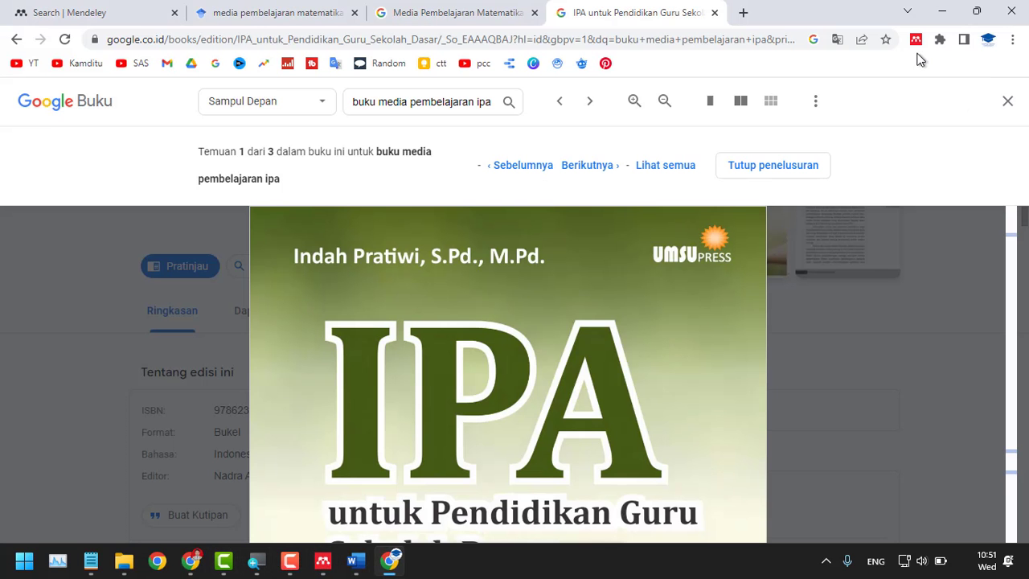
{"action": "left_click", "coordinate": [916, 41]}
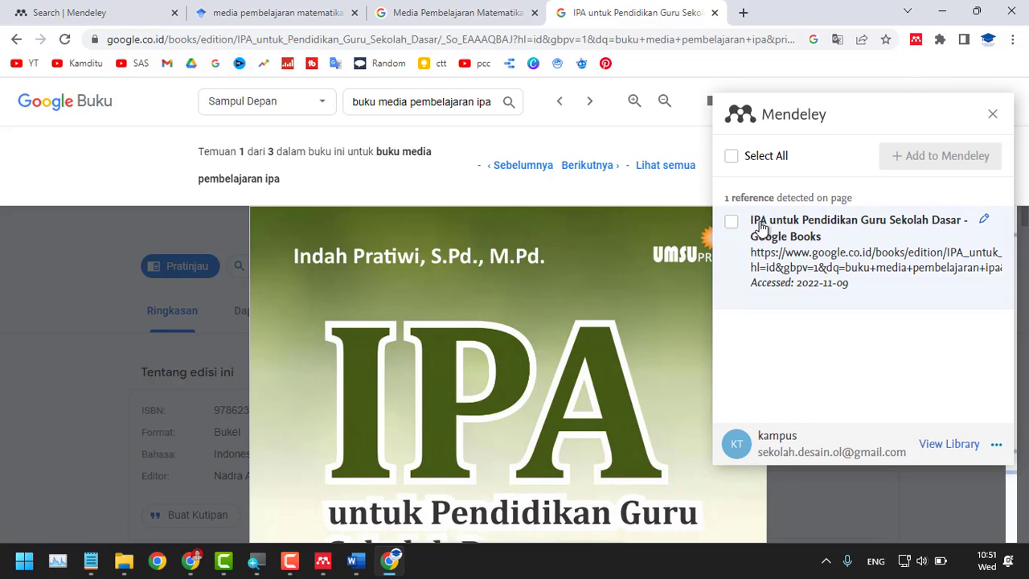
{"action": "left_click", "coordinate": [731, 221]}
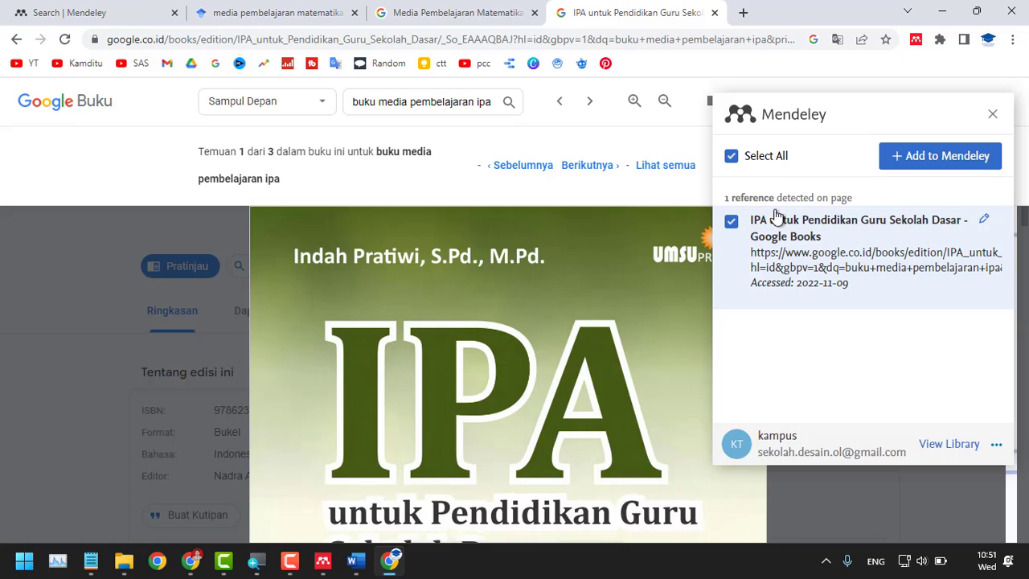
{"action": "left_click", "coordinate": [931, 158]}
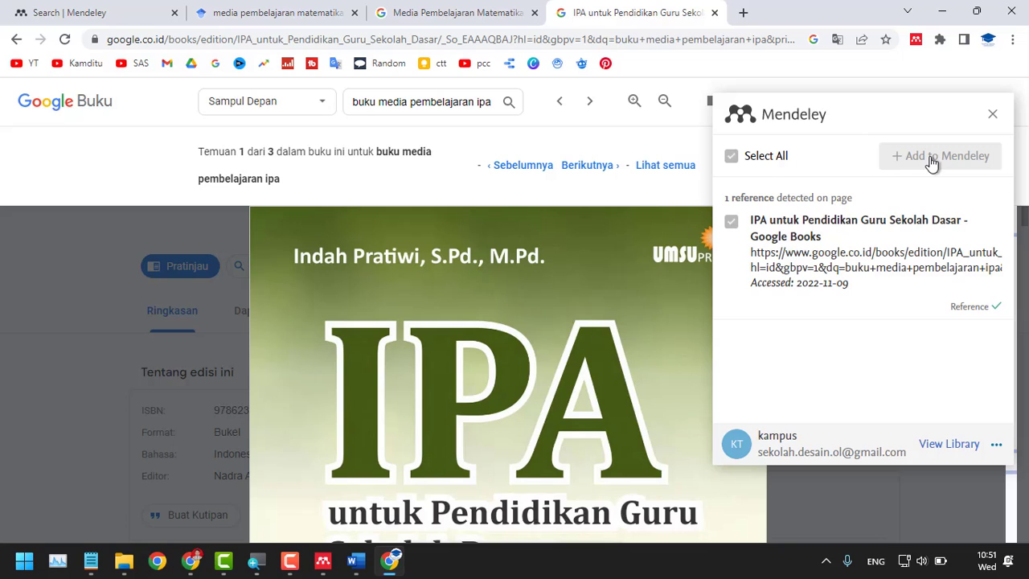
{"action": "left_click", "coordinate": [322, 562]}
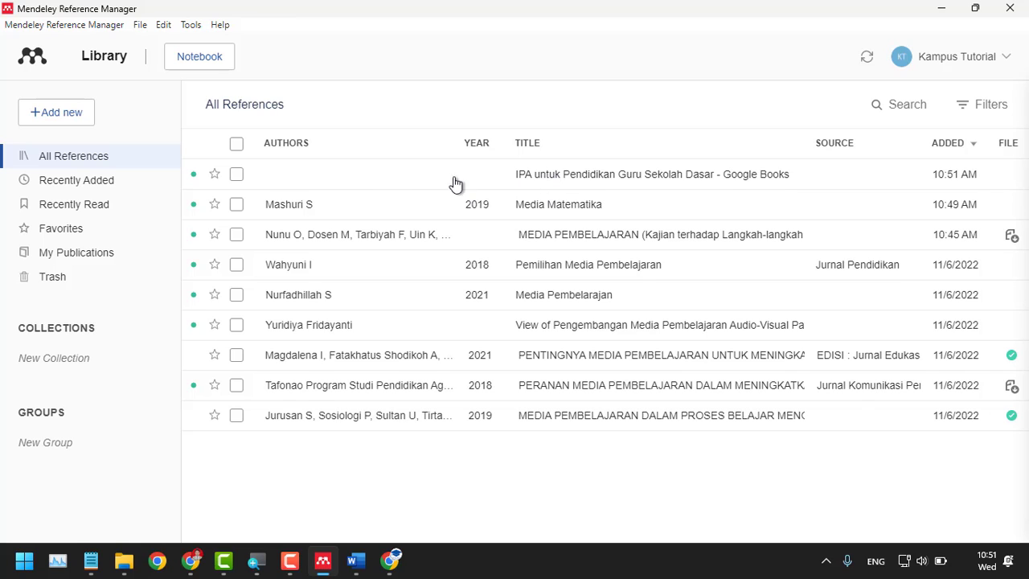
- Open the IPA reference's details and look up the author's name on the Google Books page
{"action": "left_click", "coordinate": [273, 178]}
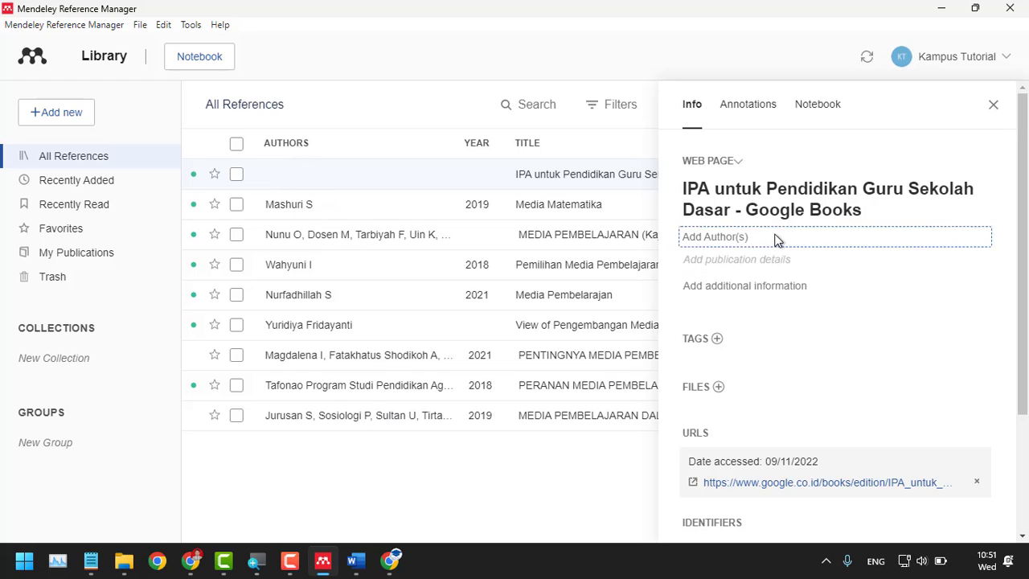
{"action": "left_click", "coordinate": [717, 237]}
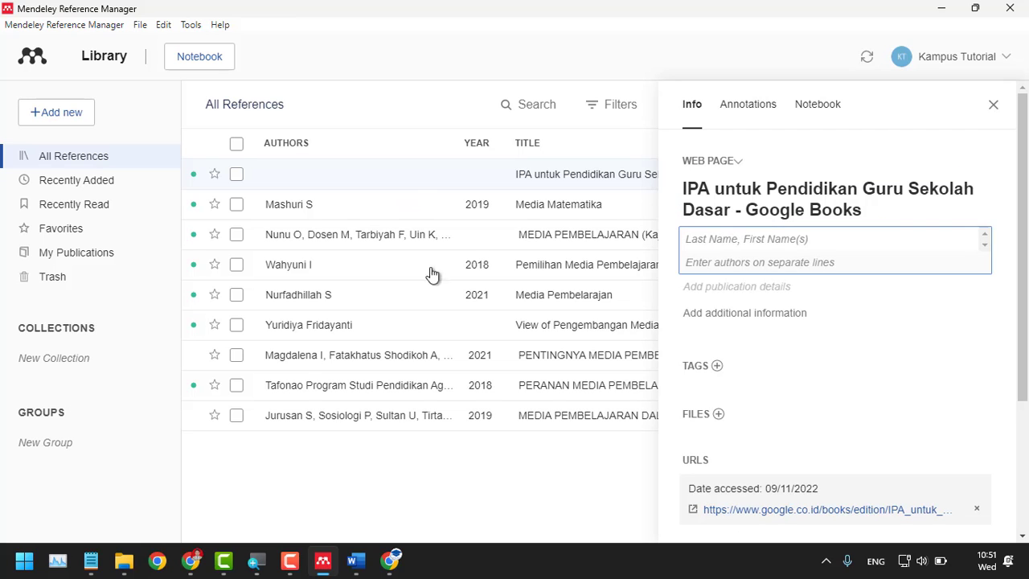
{"action": "key", "text": "Tab"}
{"action": "left_click", "coordinate": [995, 107]}
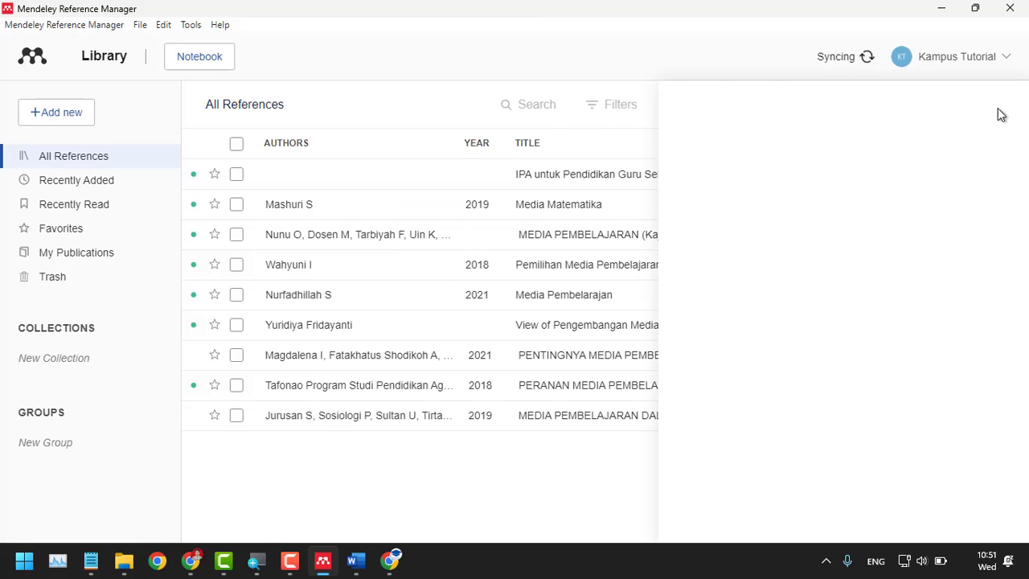
{"action": "left_click", "coordinate": [331, 176]}
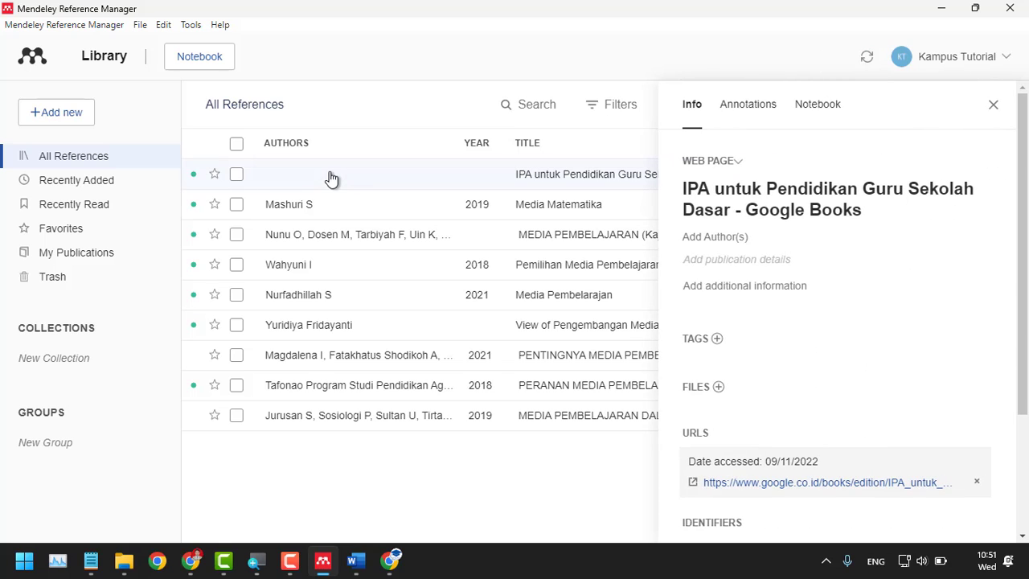
{"action": "left_click", "coordinate": [389, 560]}
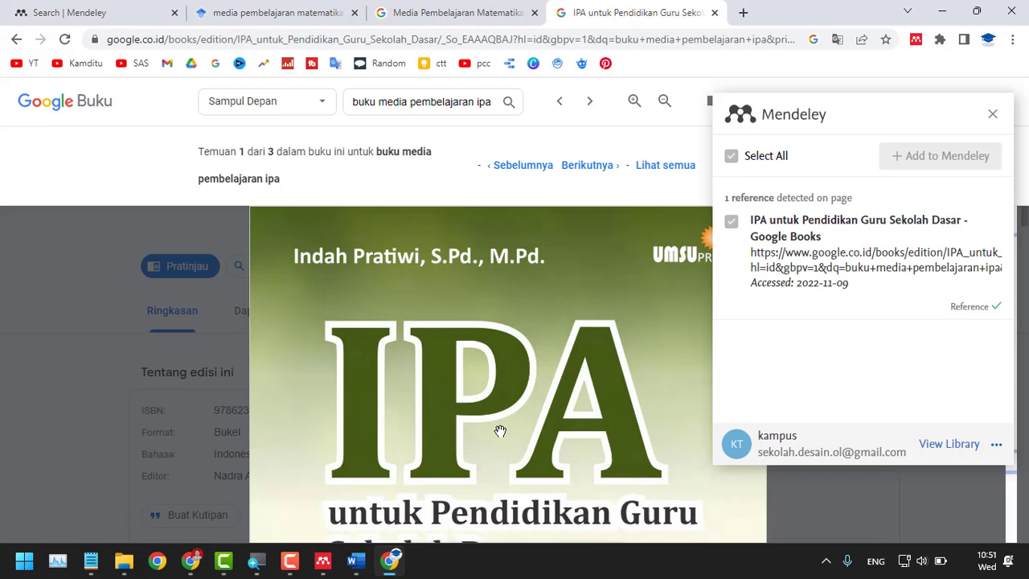
{"action": "scroll", "coordinate": [432, 257], "scroll_direction": "down", "scroll_amount": 2}
{"action": "scroll", "coordinate": [431, 256], "scroll_direction": "up", "scroll_amount": 2}
{"action": "left_click", "coordinate": [322, 560]}
- Enter the book's author name on the IPA reference and move on to the publication year
{"action": "left_click", "coordinate": [800, 238]}
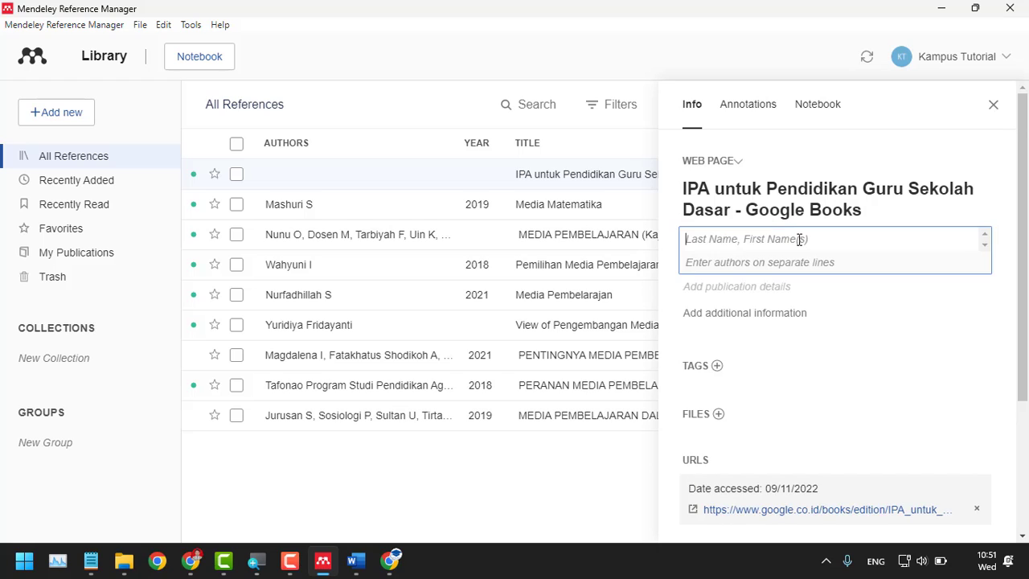
{"action": "type", "text": "Indah Prati"}
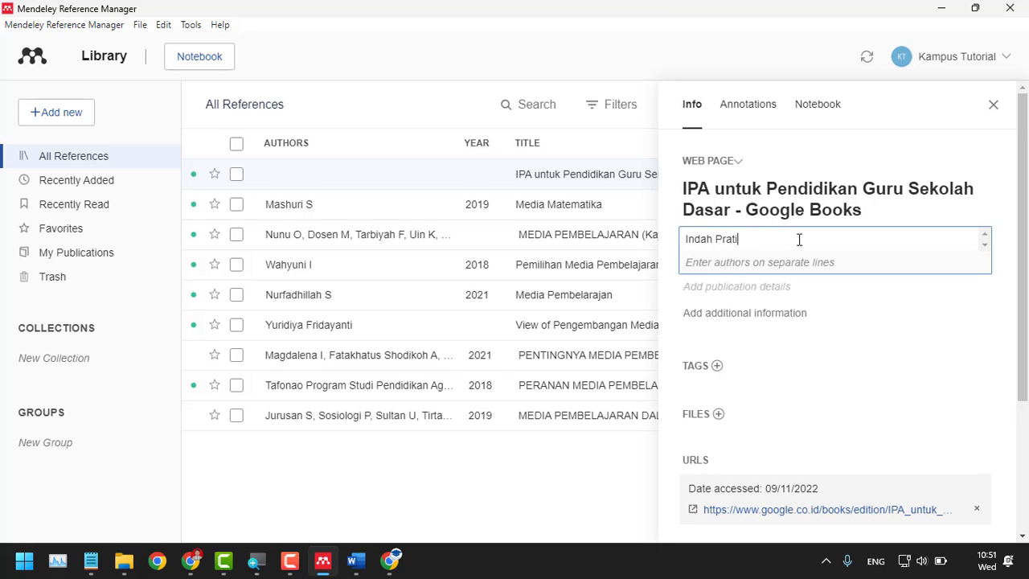
{"action": "type", "text": "wi"}
{"action": "left_click", "coordinate": [802, 288]}
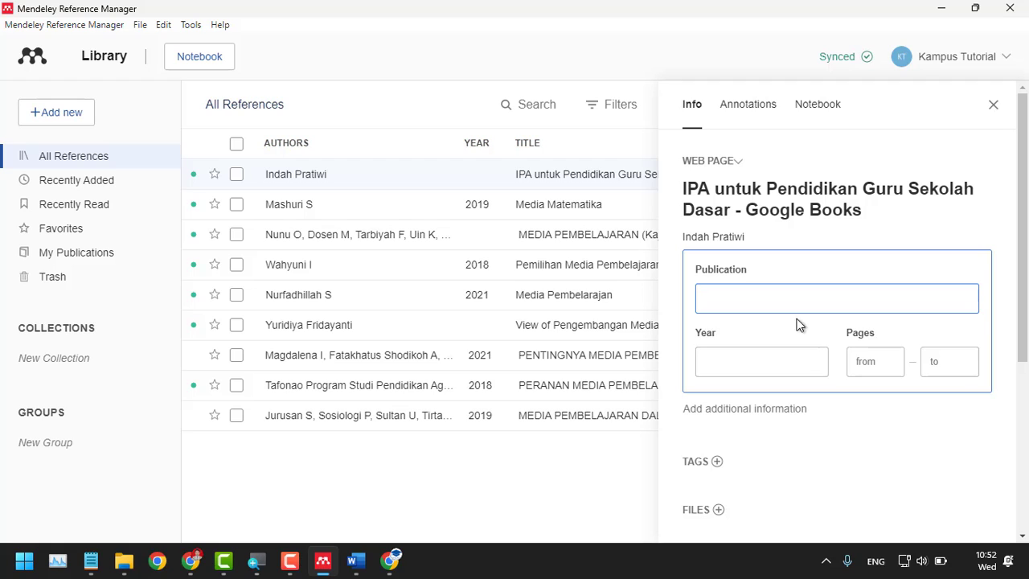
{"action": "left_click", "coordinate": [787, 371]}
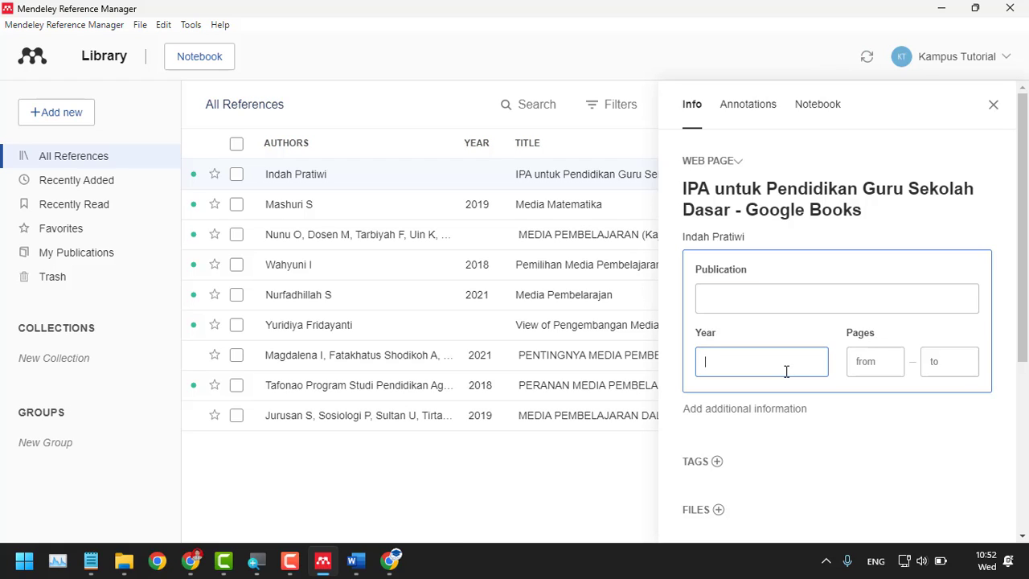
{"action": "left_click", "coordinate": [389, 568]}
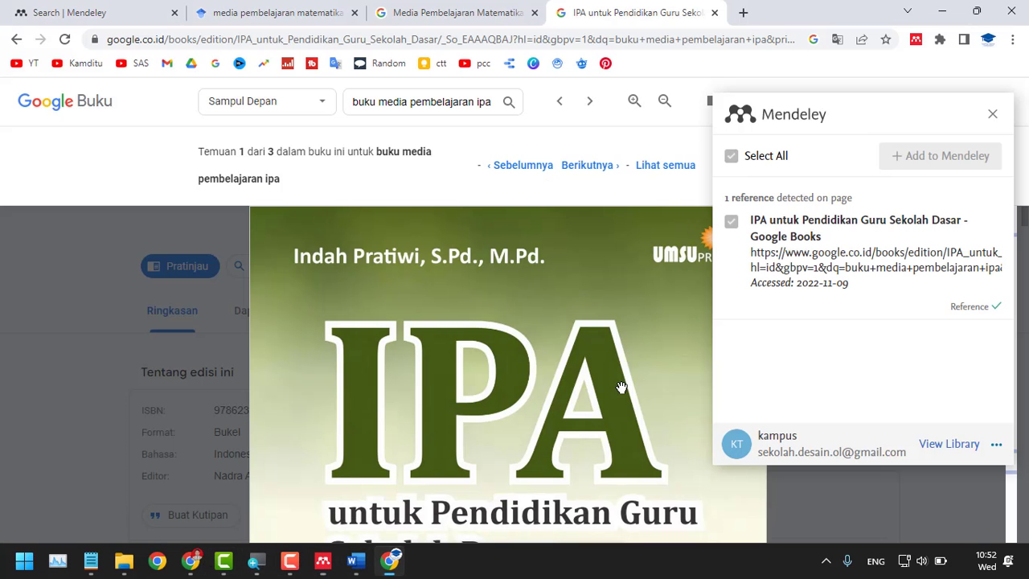
- Close the Mendeley importer panel and scroll to the imprint page showing July 2021 and UMSU Press
{"action": "left_click", "coordinate": [994, 116]}
{"action": "scroll", "coordinate": [704, 377], "scroll_direction": "down", "scroll_amount": 8}
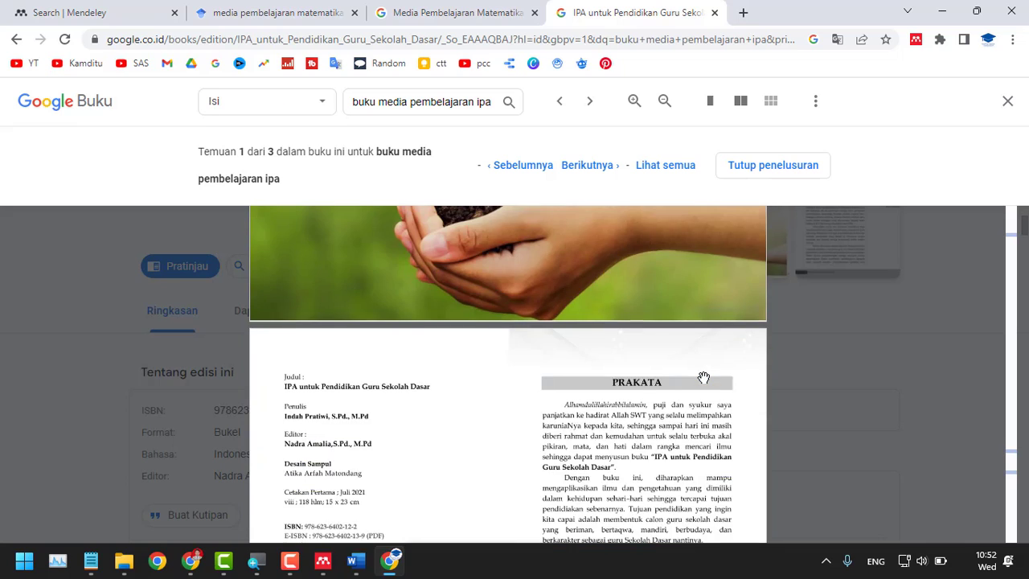
{"action": "scroll", "coordinate": [703, 377], "scroll_direction": "down", "scroll_amount": 3}
{"action": "scroll", "coordinate": [704, 377], "scroll_direction": "up", "scroll_amount": 1}
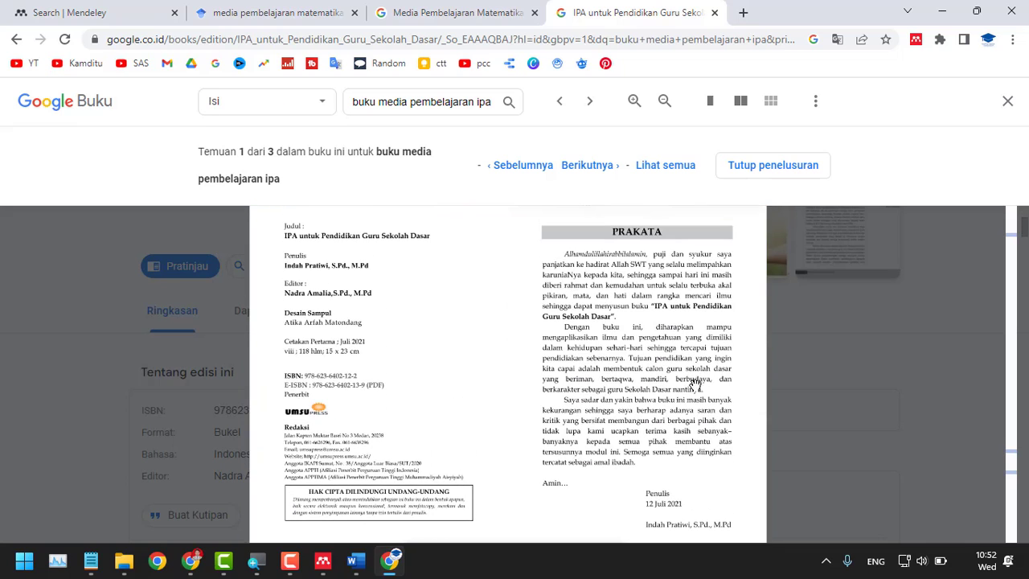
- Enter 2021 in the IPA reference's Year field and close the Info panel
{"action": "left_click", "coordinate": [324, 562]}
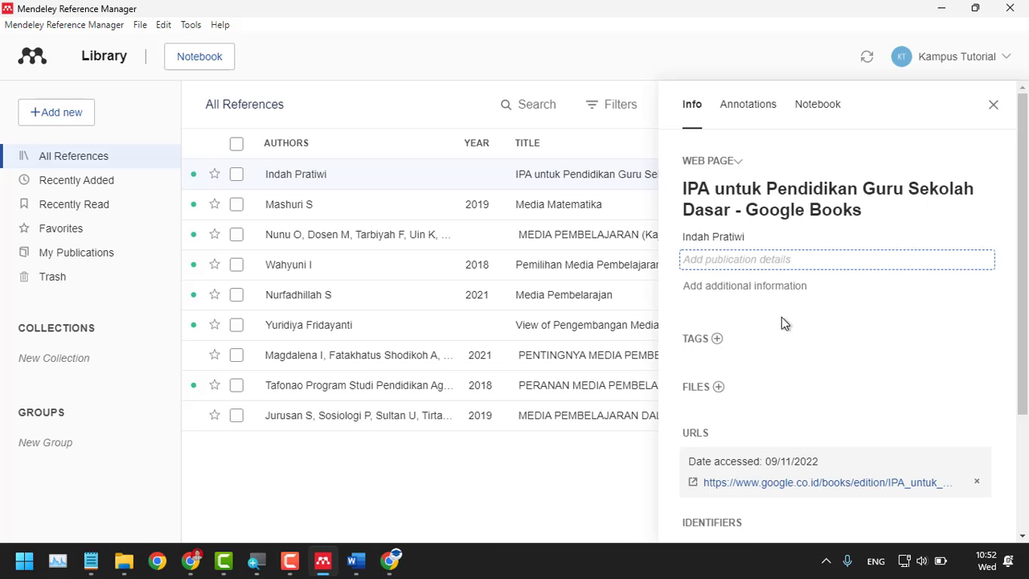
{"action": "left_click", "coordinate": [764, 258]}
{"action": "left_click", "coordinate": [730, 360]}
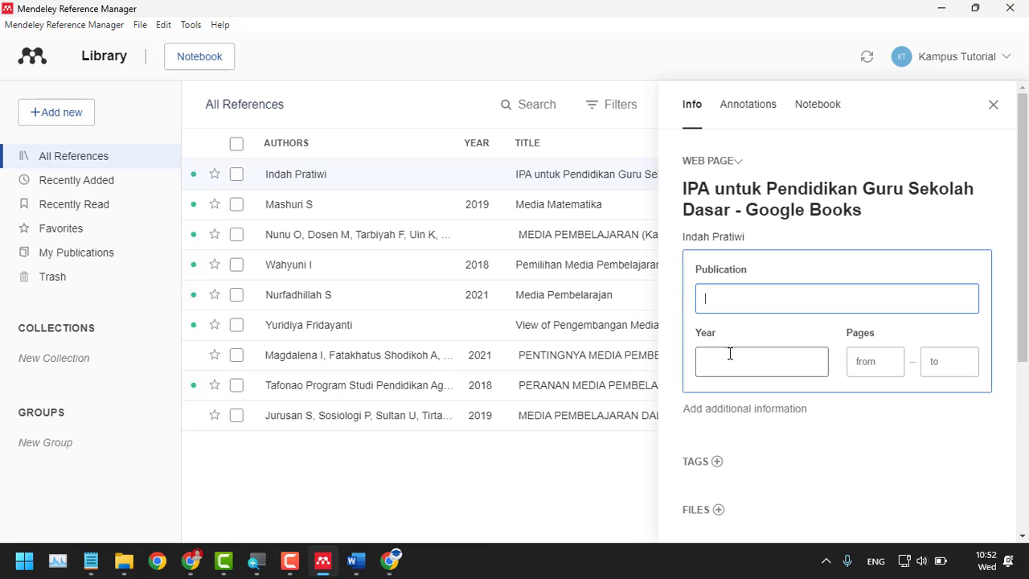
{"action": "type", "text": "210"}
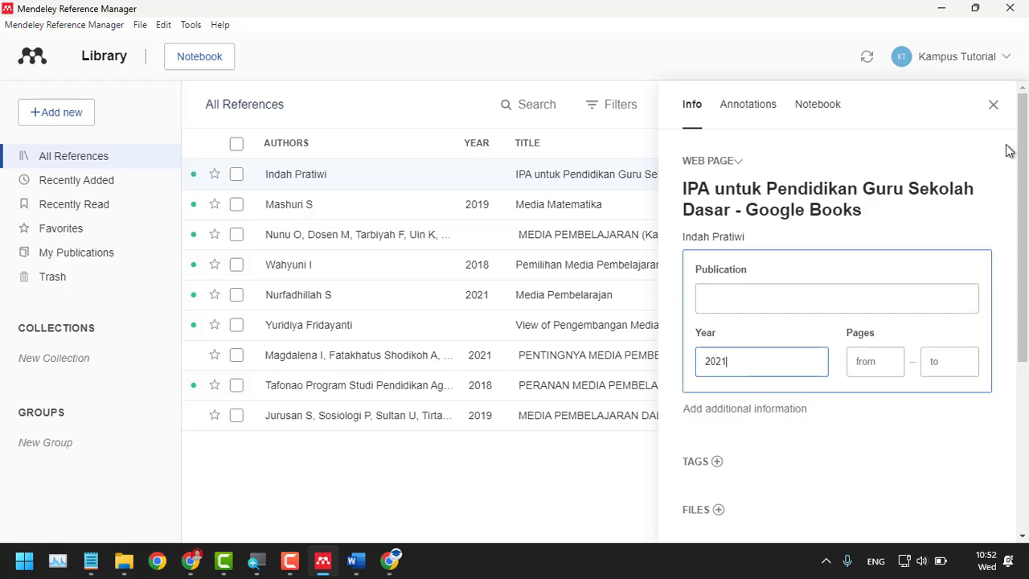
{"action": "left_click", "coordinate": [957, 149]}
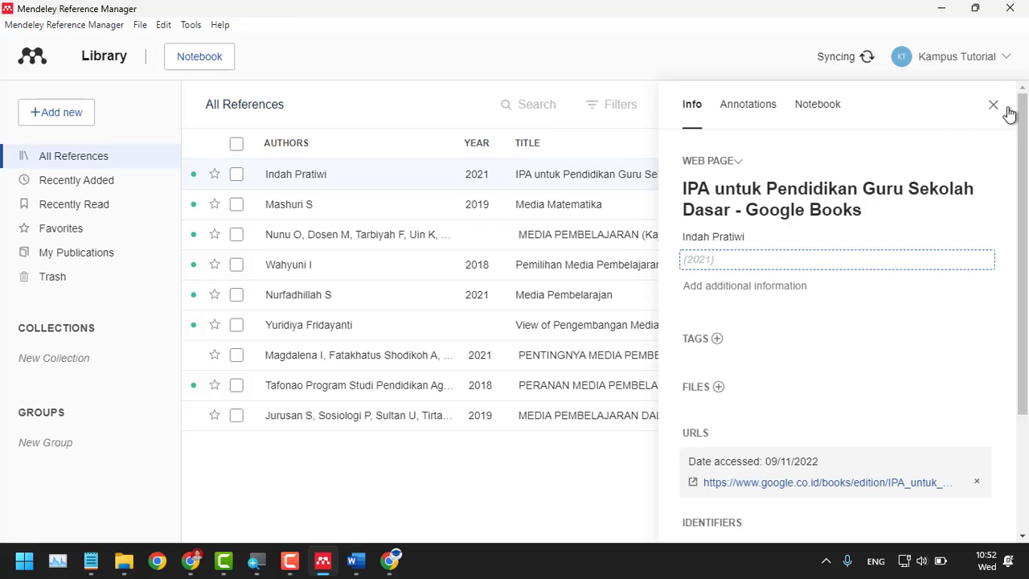
{"action": "left_click", "coordinate": [997, 107]}
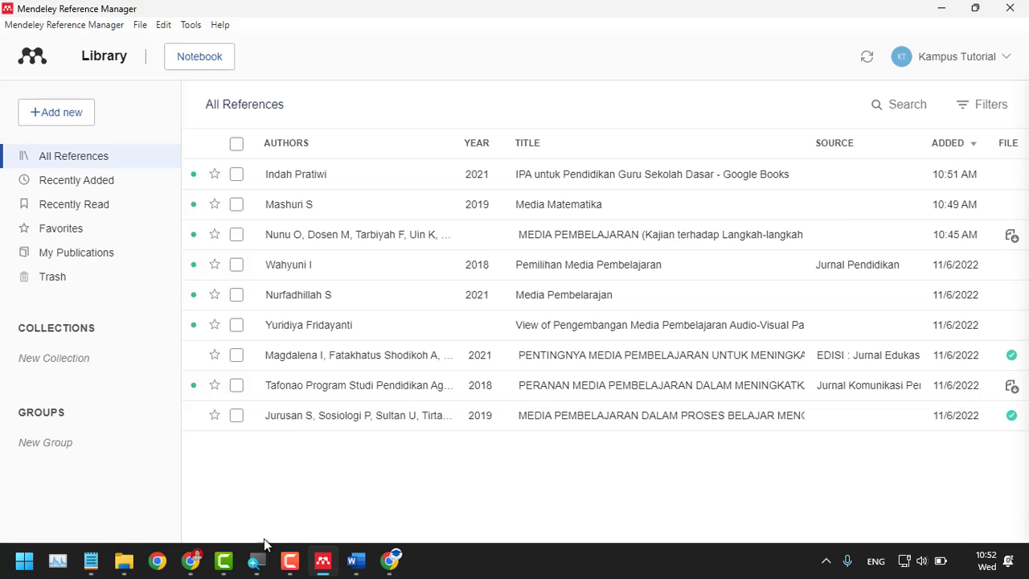
{"action": "left_click", "coordinate": [200, 566]}
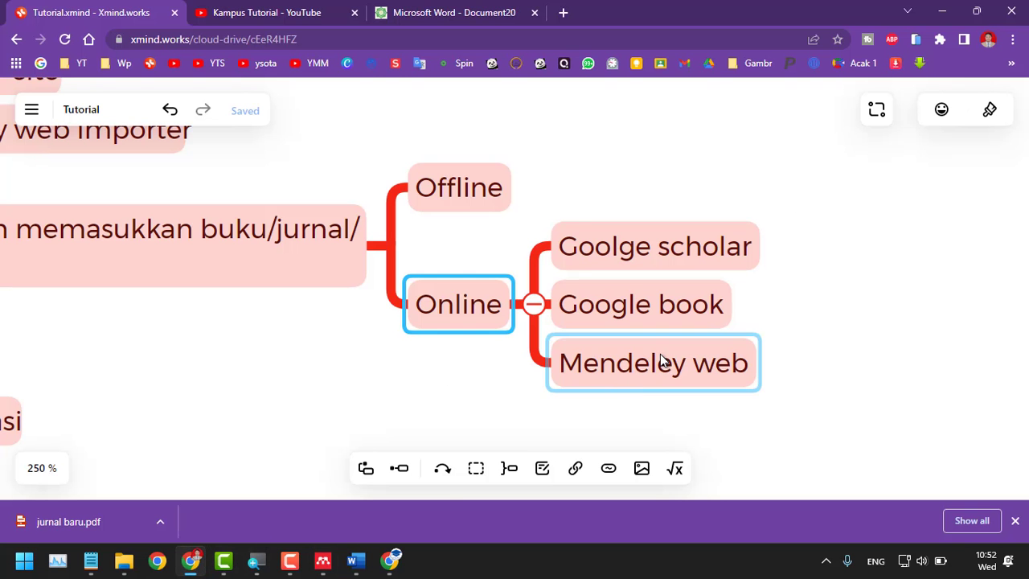
- Go to mendeley.com in a new Google Chrome tab
{"action": "left_click", "coordinate": [389, 561]}
{"action": "left_click", "coordinate": [741, 13]}
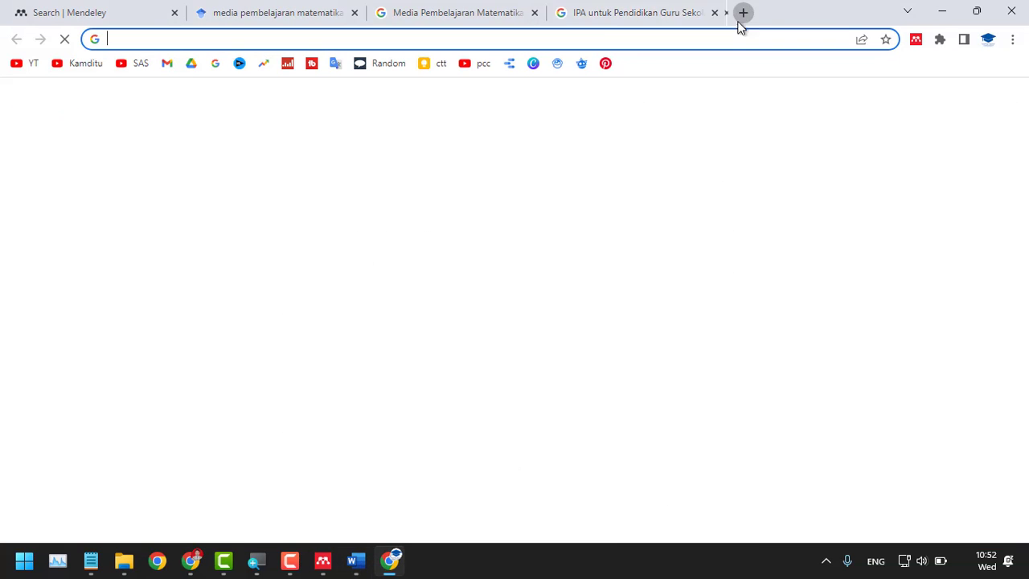
{"action": "type", "text": "mendeley"}
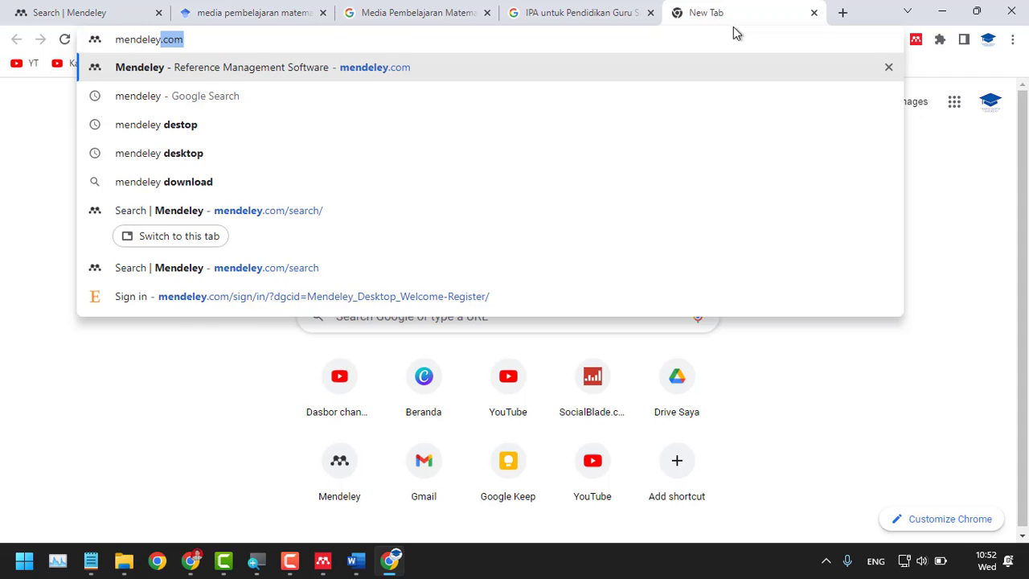
{"action": "left_click", "coordinate": [367, 67]}
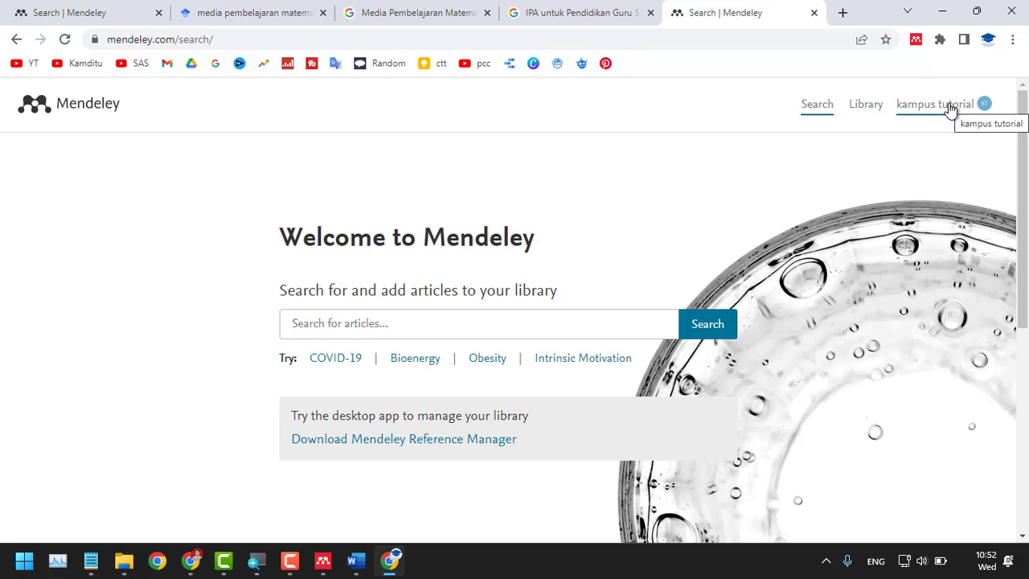
- Search Mendeley Web for 'media pembelajaran ipa', returning 2,839 results
{"action": "left_click", "coordinate": [388, 322]}
{"action": "type", "text": "media p"}
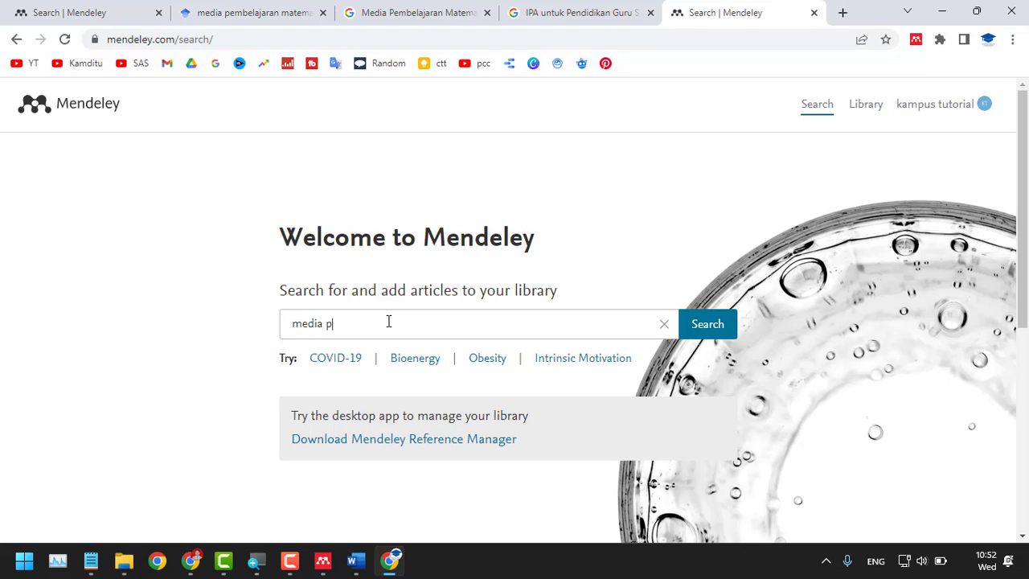
{"action": "type", "text": "embelajaran"}
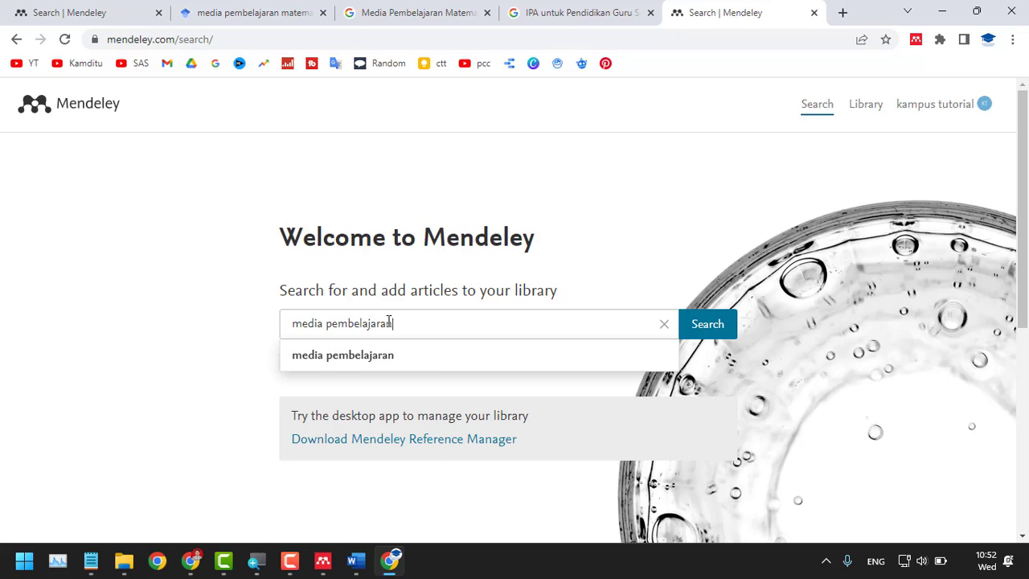
{"action": "type", "text": " ipa"}
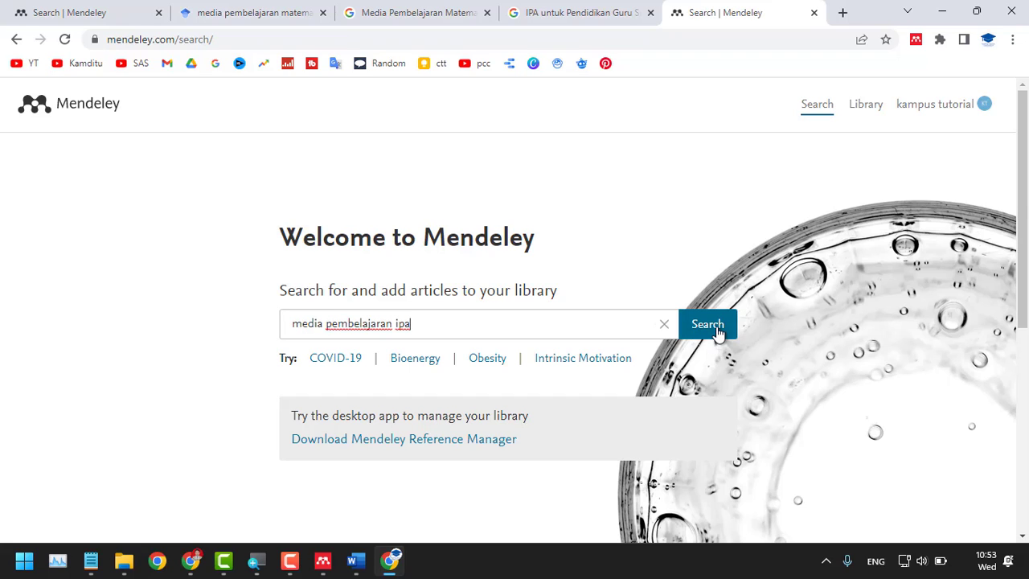
{"action": "left_click", "coordinate": [713, 331]}
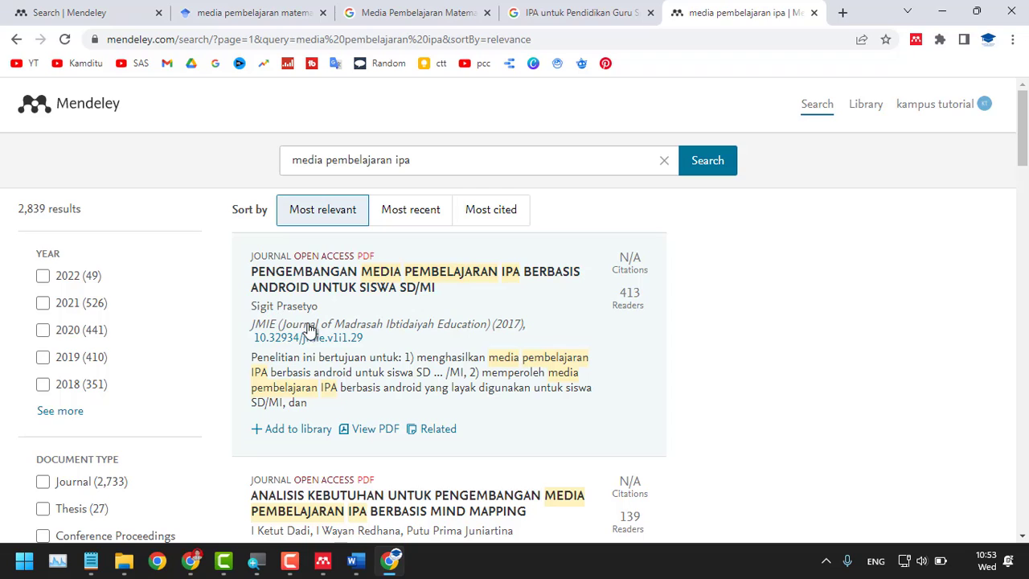
{"action": "scroll", "coordinate": [311, 330], "scroll_direction": "down", "scroll_amount": 5}
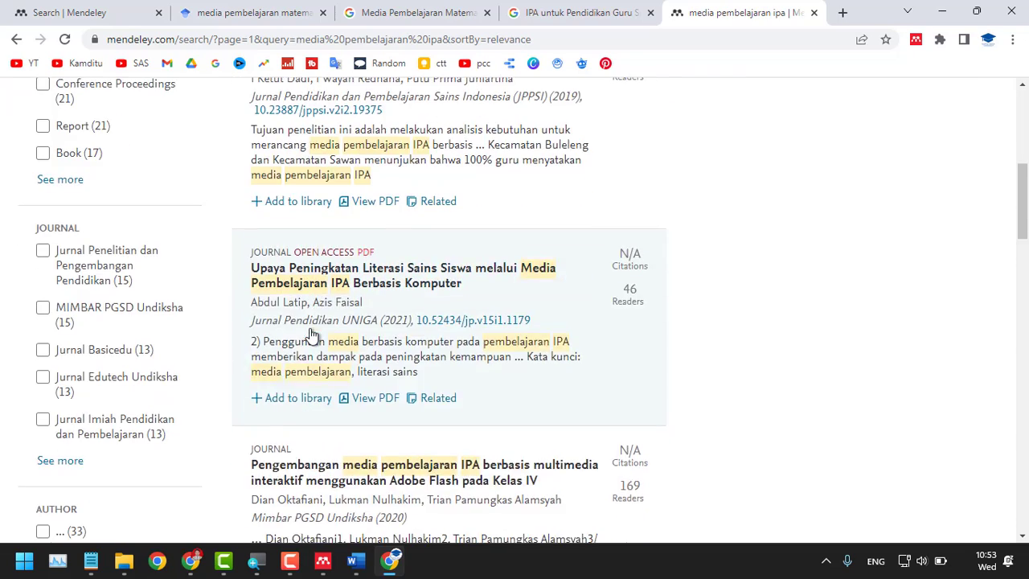
{"action": "scroll", "coordinate": [310, 333], "scroll_direction": "up", "scroll_amount": 5}
{"action": "scroll", "coordinate": [595, 393], "scroll_direction": "down", "scroll_amount": 2}
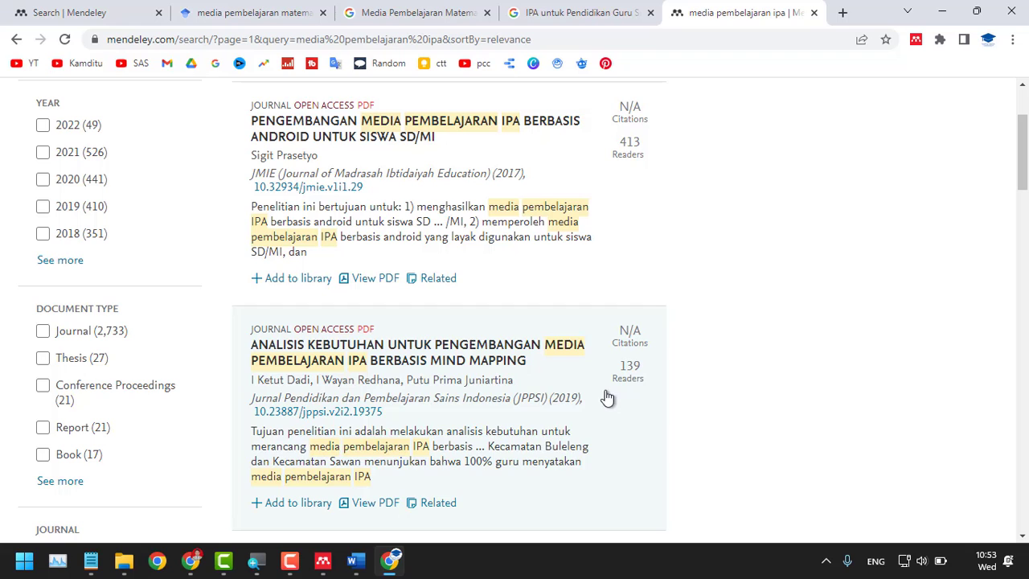
{"action": "scroll", "coordinate": [611, 397], "scroll_direction": "up", "scroll_amount": 2}
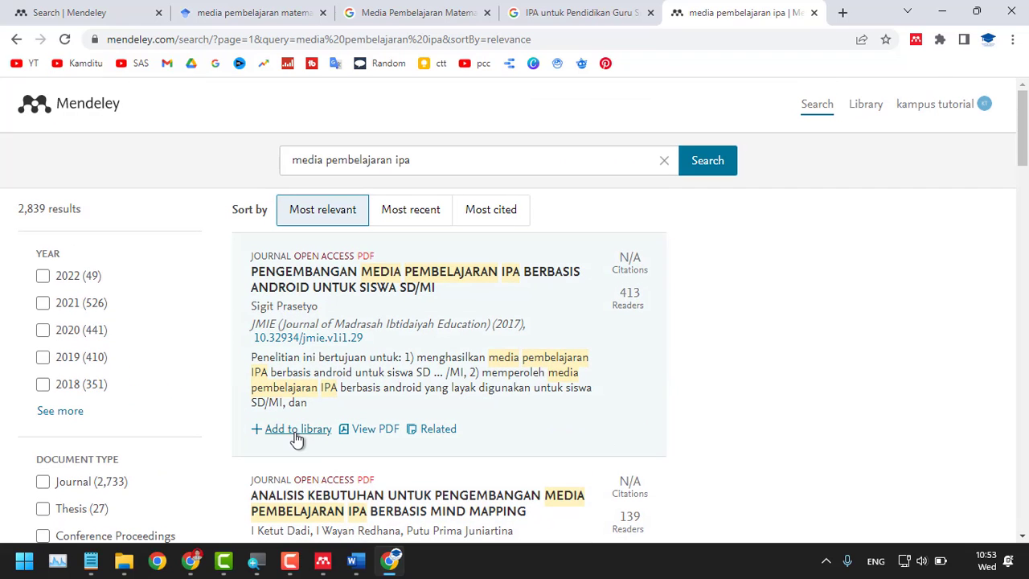
- Check the desktop reference library, then scroll through the 'media pembelajaran ipa' results
{"action": "left_click", "coordinate": [323, 560]}
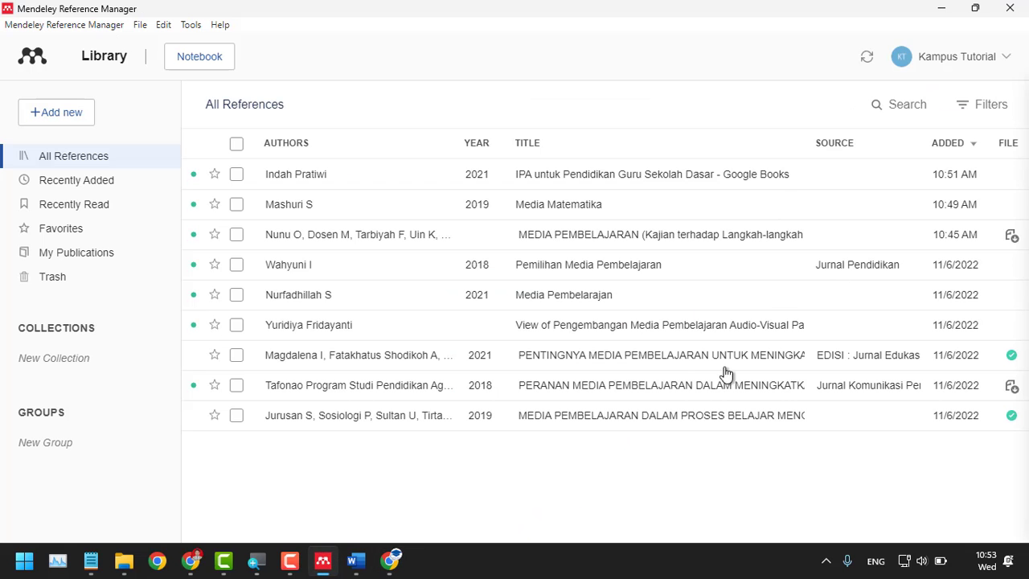
{"action": "left_click", "coordinate": [391, 562]}
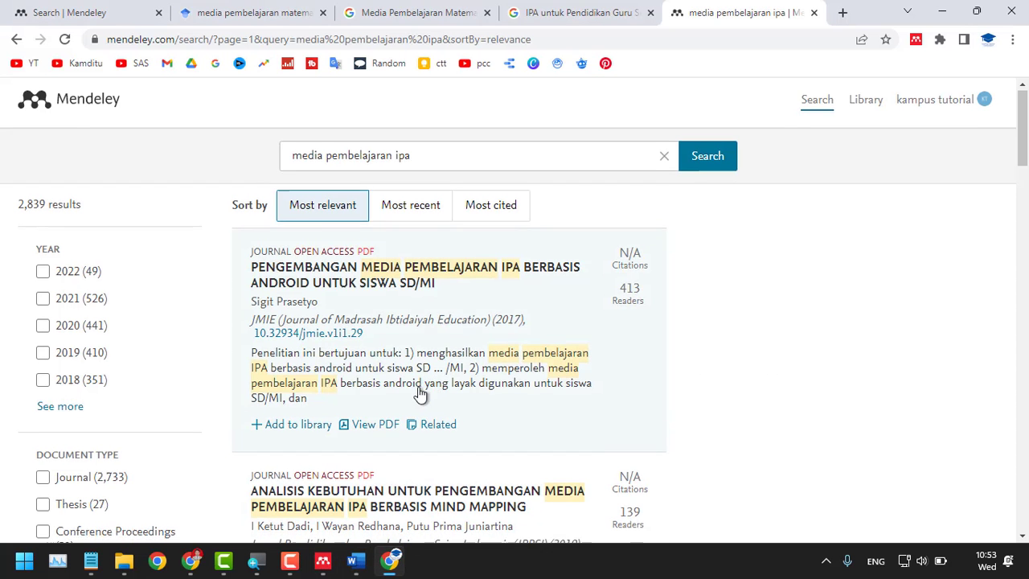
{"action": "scroll", "coordinate": [402, 394], "scroll_direction": "down", "scroll_amount": 1}
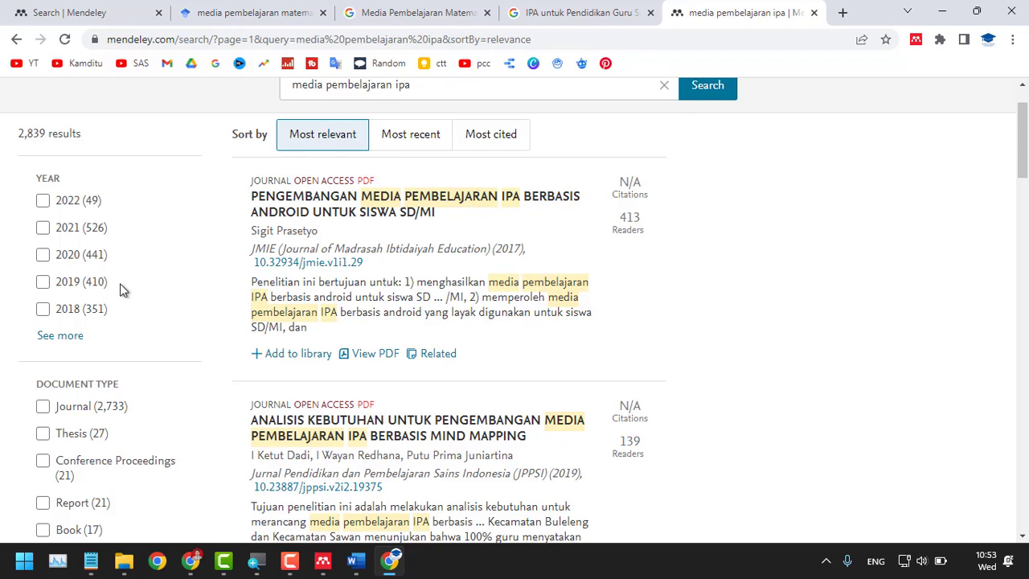
{"action": "scroll", "coordinate": [55, 273], "scroll_direction": "down", "scroll_amount": 1}
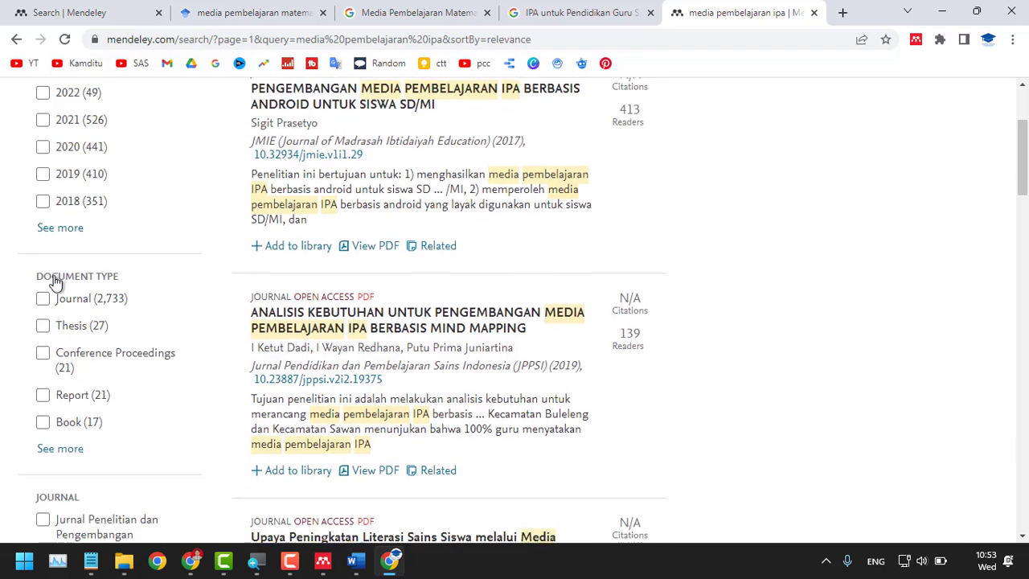
{"action": "scroll", "coordinate": [54, 280], "scroll_direction": "down", "scroll_amount": 1}
{"action": "scroll", "coordinate": [104, 381], "scroll_direction": "down", "scroll_amount": 2}
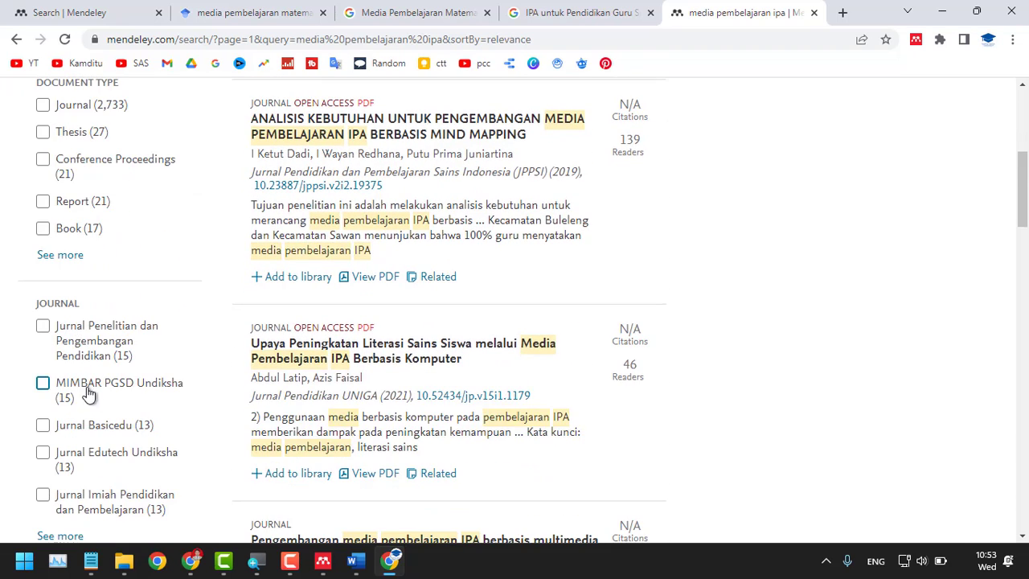
{"action": "scroll", "coordinate": [96, 386], "scroll_direction": "down", "scroll_amount": 2}
{"action": "scroll", "coordinate": [70, 337], "scroll_direction": "down", "scroll_amount": 3}
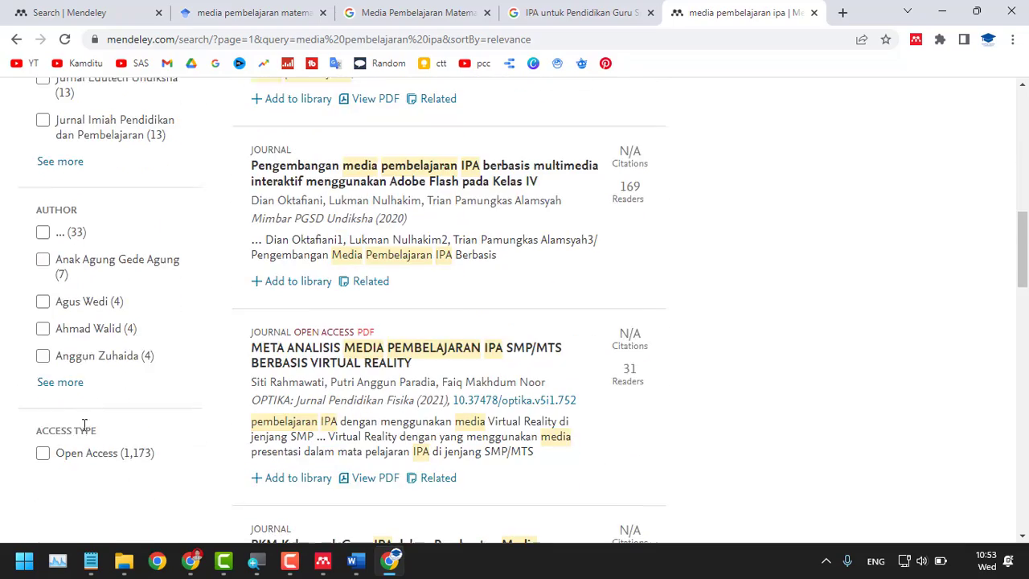
{"action": "scroll", "coordinate": [80, 276], "scroll_direction": "up", "scroll_amount": 4}
{"action": "scroll", "coordinate": [80, 275], "scroll_direction": "up", "scroll_amount": 5}
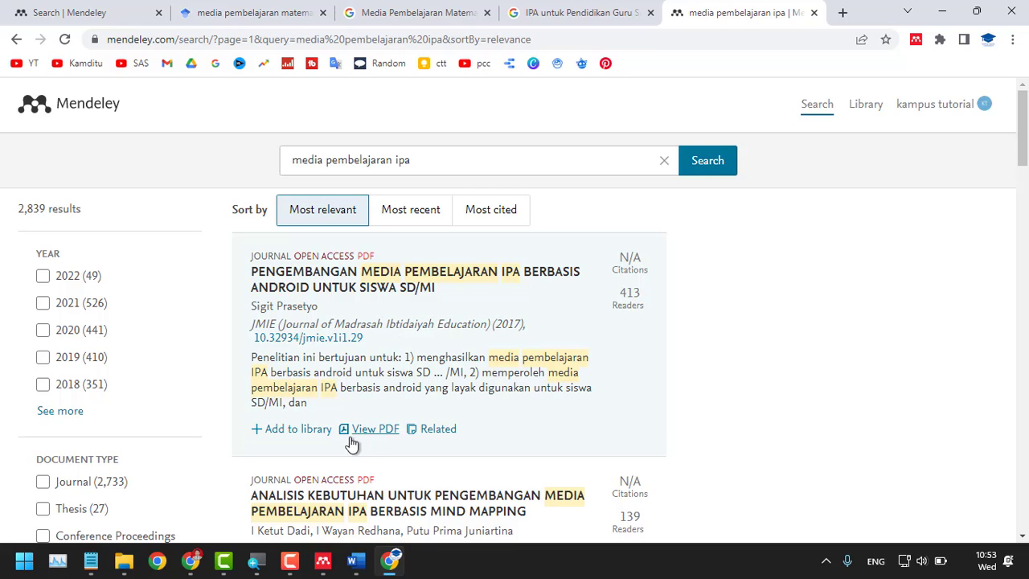
{"action": "scroll", "coordinate": [342, 435], "scroll_direction": "down", "scroll_amount": 1}
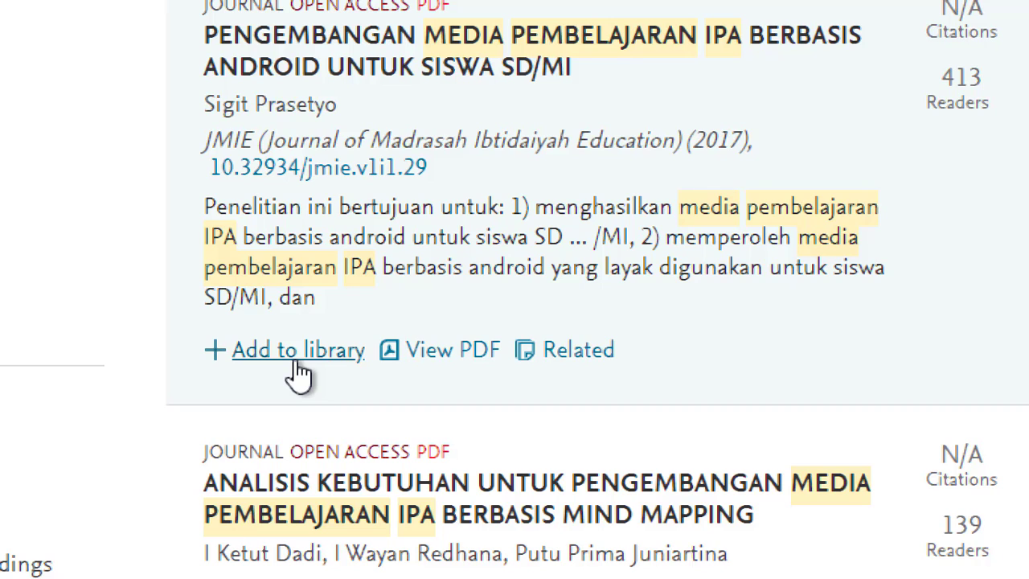
- Add the first result, the Android-based IPA learning media article, and view it in Reference Manager
{"action": "left_click", "coordinate": [295, 364]}
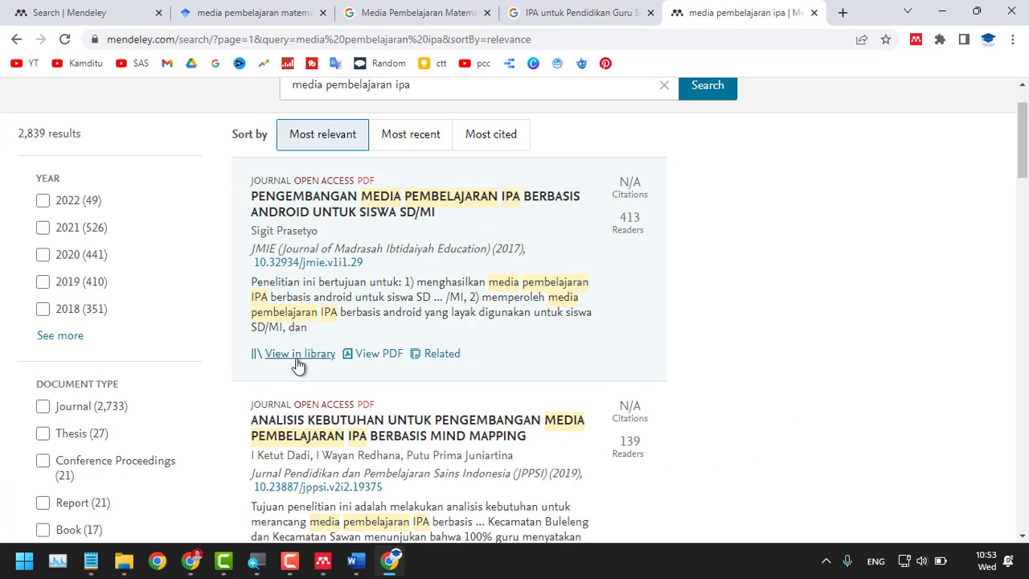
{"action": "left_click", "coordinate": [322, 560]}
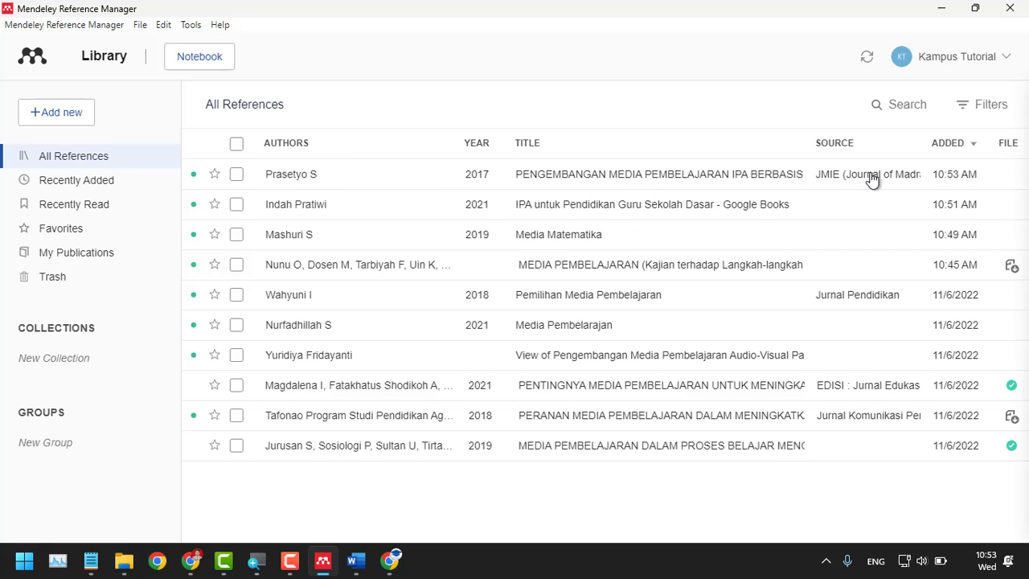
- Inspect the 2017 JMIE article's Info panel, including its DOI and ISSN, then close it
{"action": "left_click", "coordinate": [787, 185]}
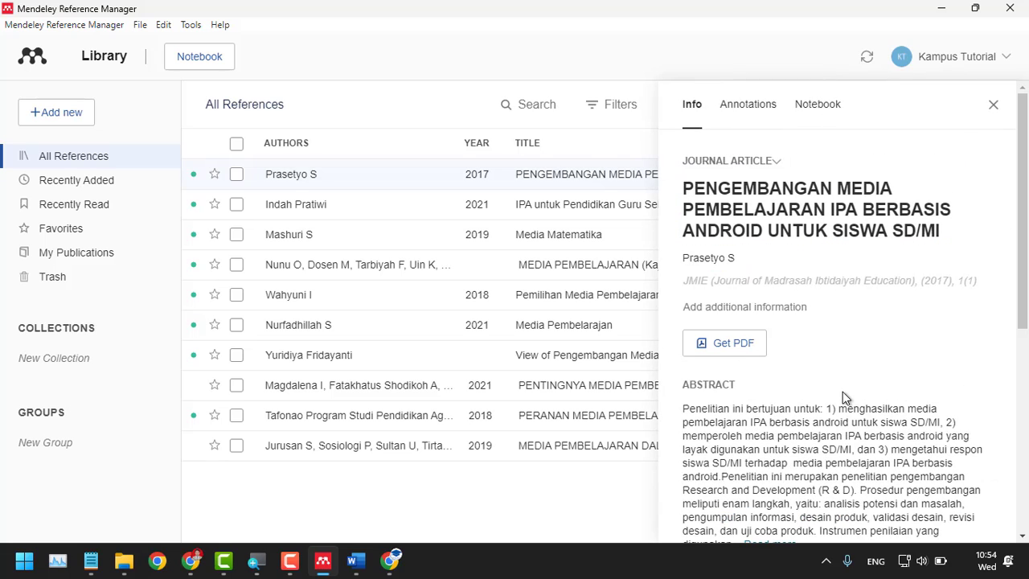
{"action": "scroll", "coordinate": [816, 320], "scroll_direction": "down", "scroll_amount": 5}
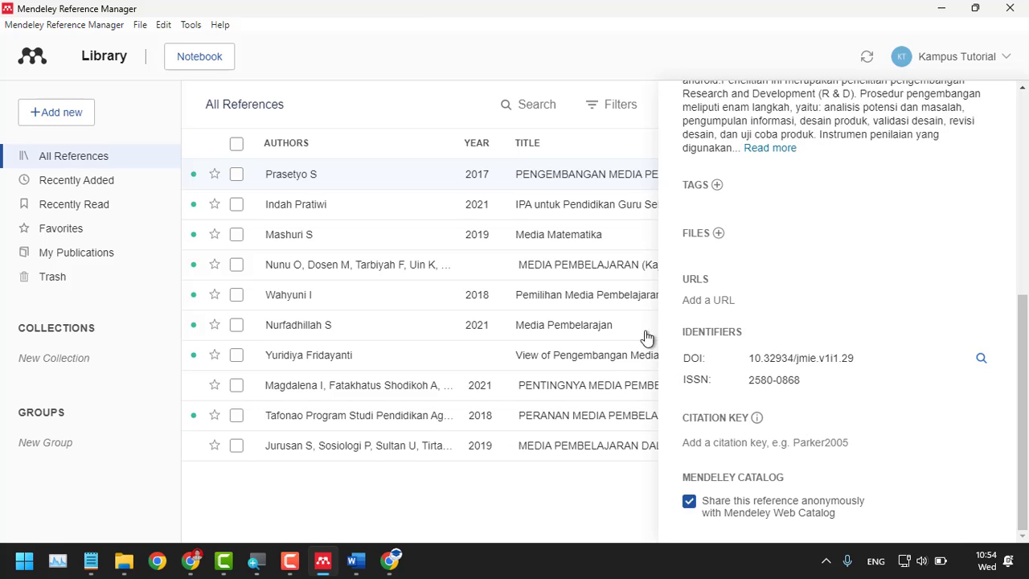
{"action": "scroll", "coordinate": [972, 225], "scroll_direction": "up", "scroll_amount": 5}
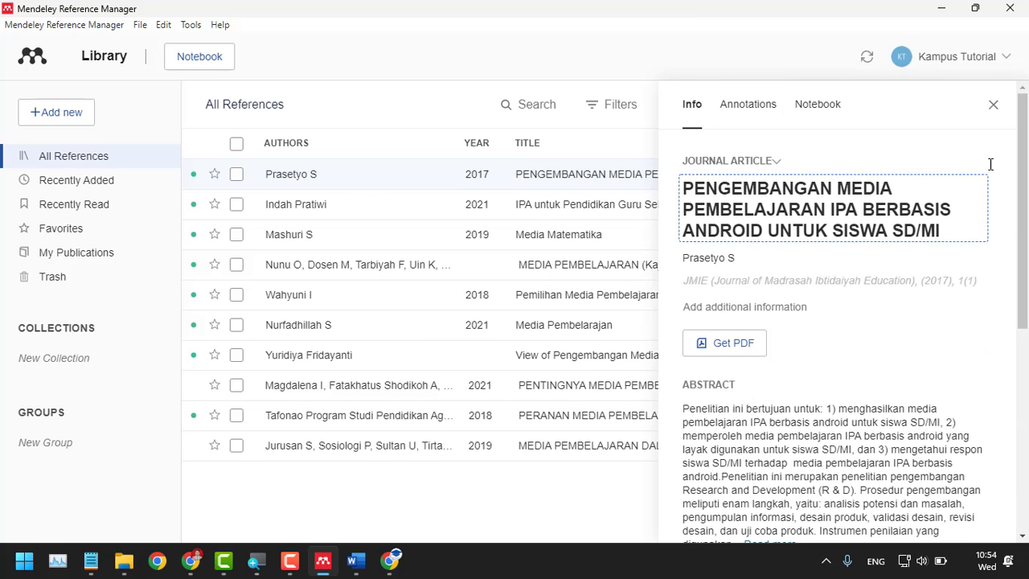
{"action": "left_click", "coordinate": [994, 106]}
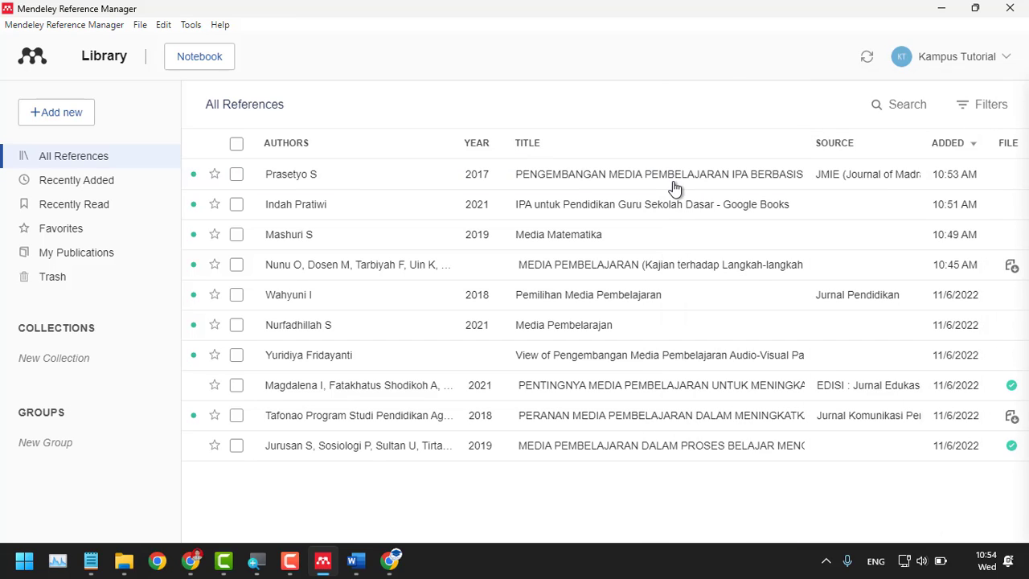
- Scroll once more through the Mendeley Web IPA learning-media search results
{"action": "left_click", "coordinate": [388, 561]}
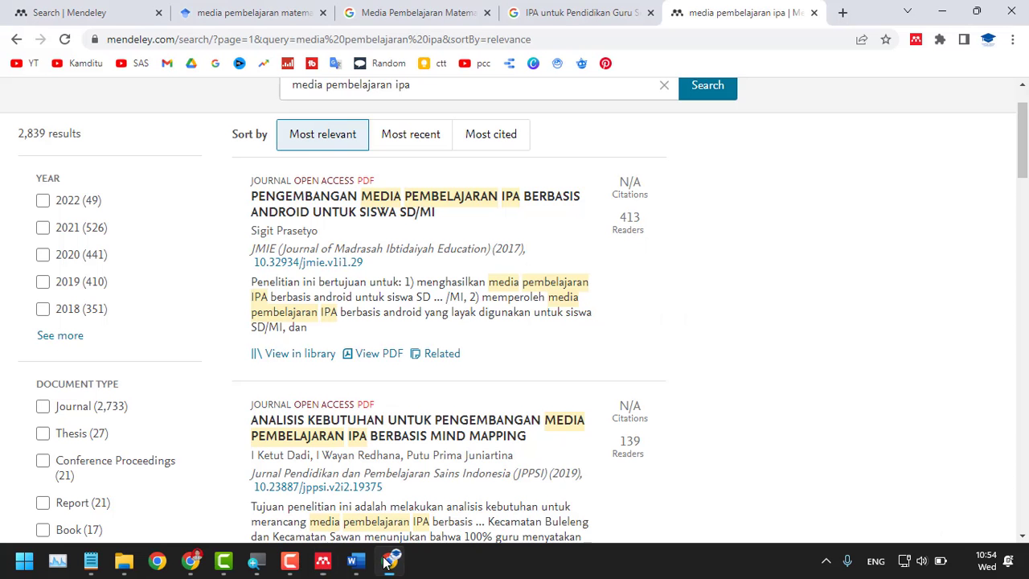
{"action": "scroll", "coordinate": [345, 409], "scroll_direction": "up", "scroll_amount": 1}
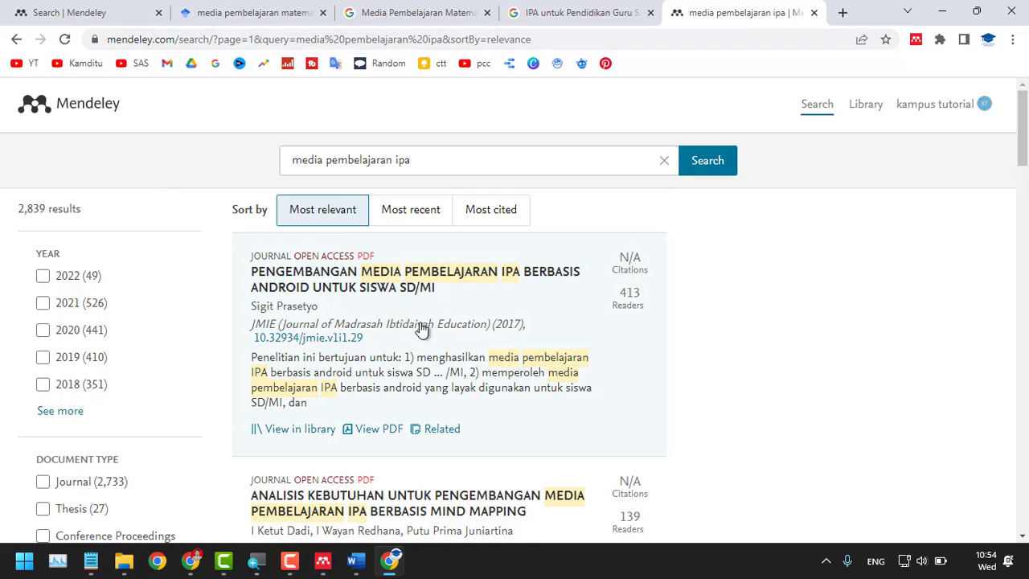
{"action": "scroll", "coordinate": [482, 366], "scroll_direction": "down", "scroll_amount": 1}
{"action": "scroll", "coordinate": [484, 367], "scroll_direction": "down", "scroll_amount": 2}
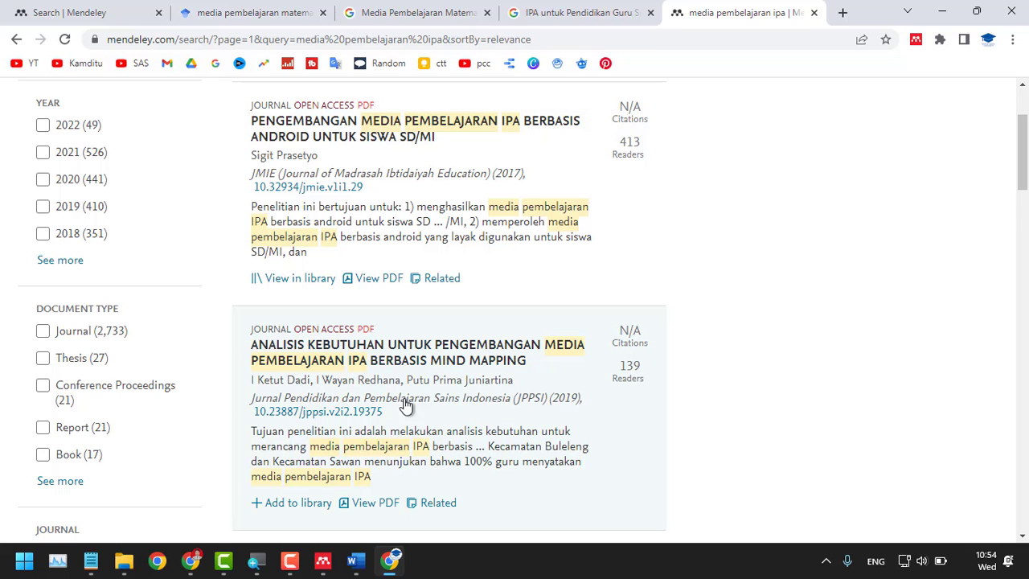
{"action": "scroll", "coordinate": [425, 434], "scroll_direction": "up", "scroll_amount": 2}
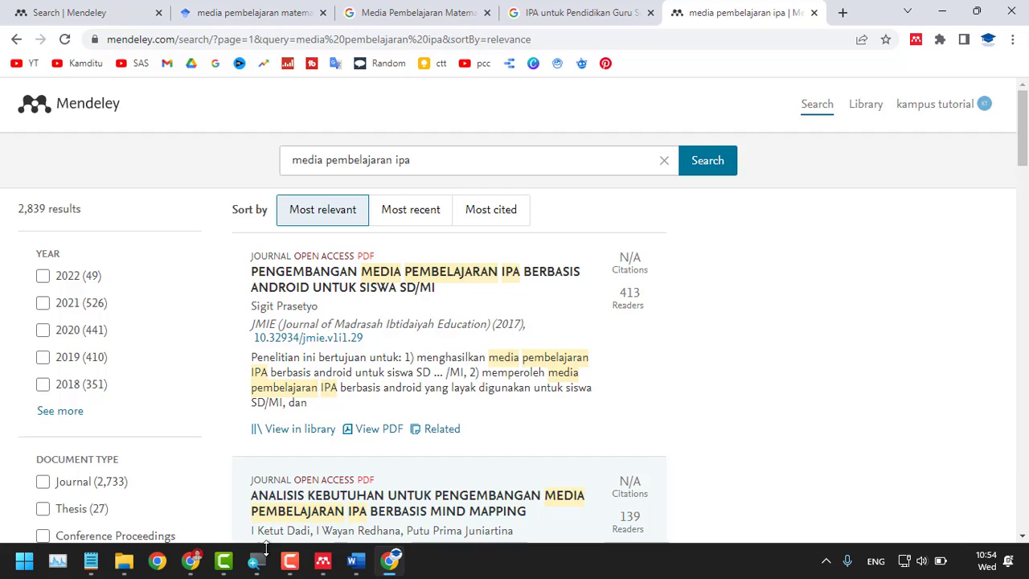
- Look over the tutorial mind map outline, then return to the Mendeley-Cite.docx guide in Word
{"action": "left_click", "coordinate": [190, 563]}
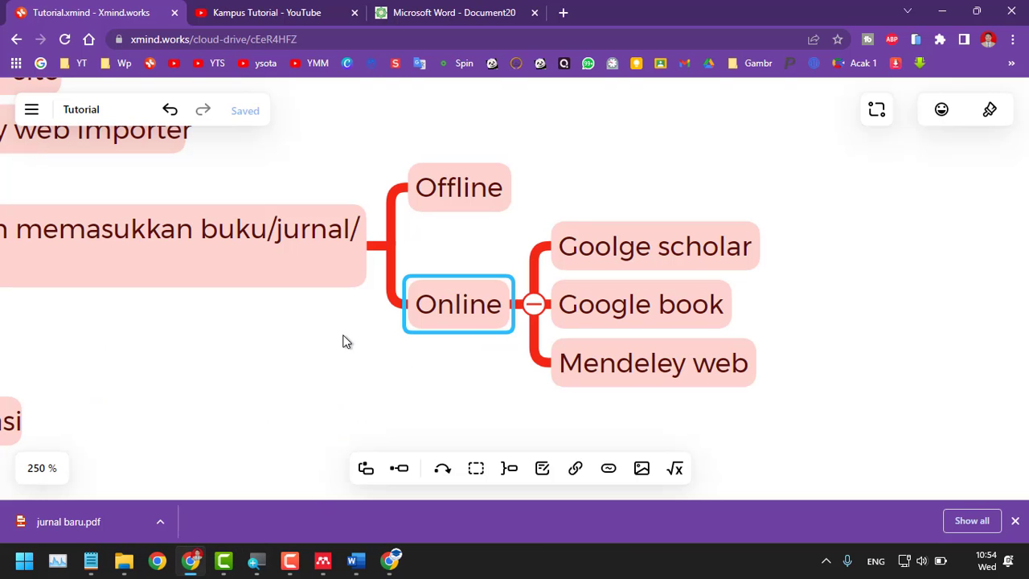
{"action": "scroll", "coordinate": [344, 342], "scroll_direction": "down", "scroll_amount": 5}
{"action": "scroll", "coordinate": [343, 343], "scroll_direction": "right", "scroll_amount": 1}
{"action": "scroll", "coordinate": [339, 346], "scroll_direction": "left", "scroll_amount": 3}
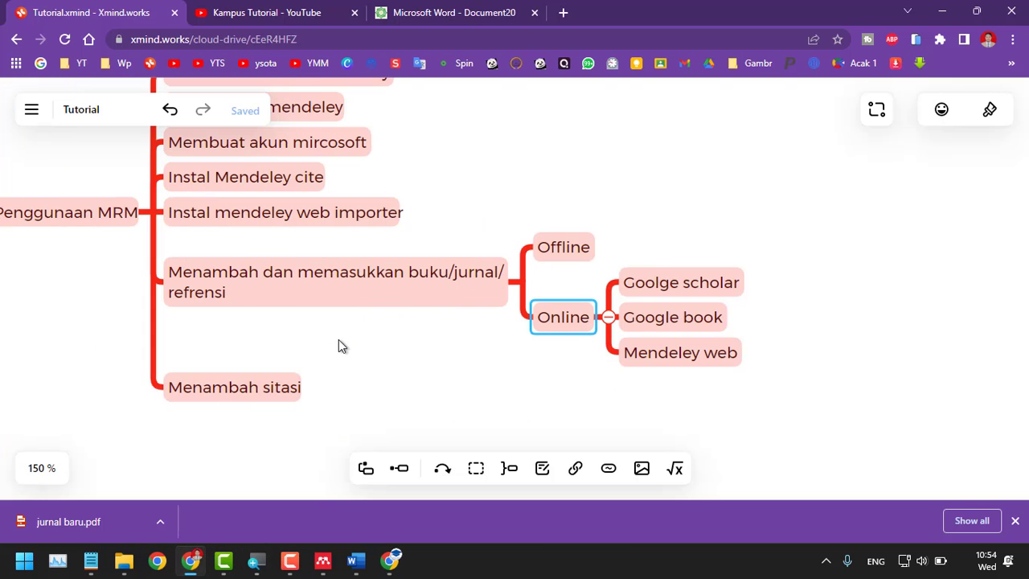
{"action": "left_click", "coordinate": [356, 560]}
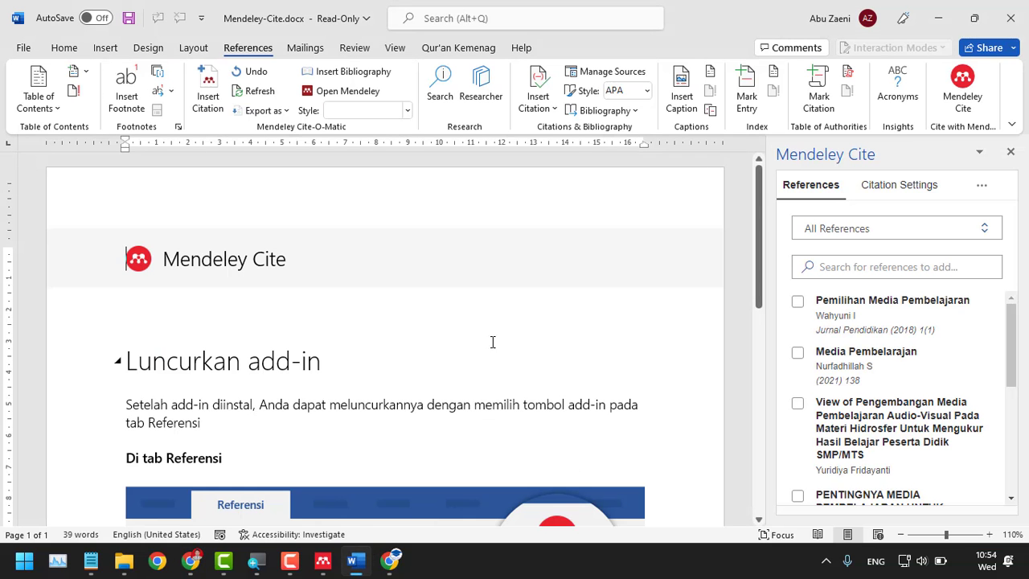
- Begin typing the sample sentence 'Kalimat paragraf' into the new blank Document1
{"action": "scroll", "coordinate": [326, 311], "scroll_direction": "down", "scroll_amount": 4}
{"action": "scroll", "coordinate": [326, 314], "scroll_direction": "up", "scroll_amount": 3}
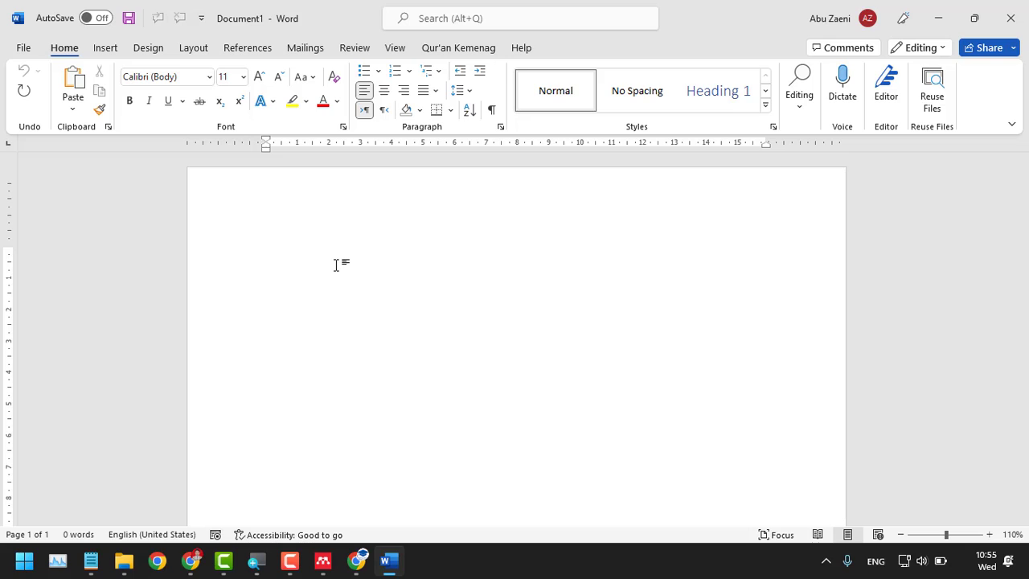
{"action": "type", "text": "Kalimat p"}
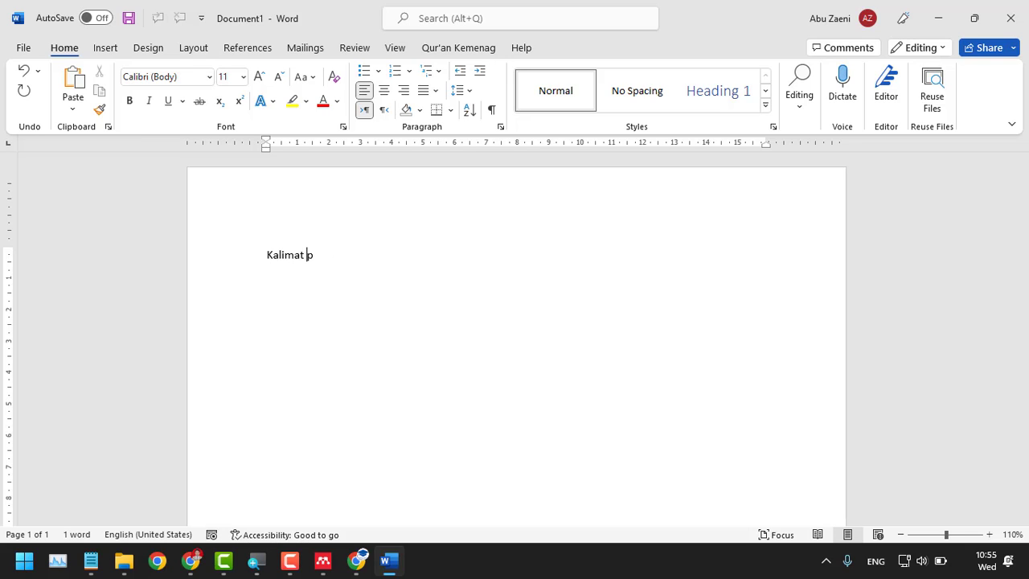
{"action": "type", "text": "aragraf"}
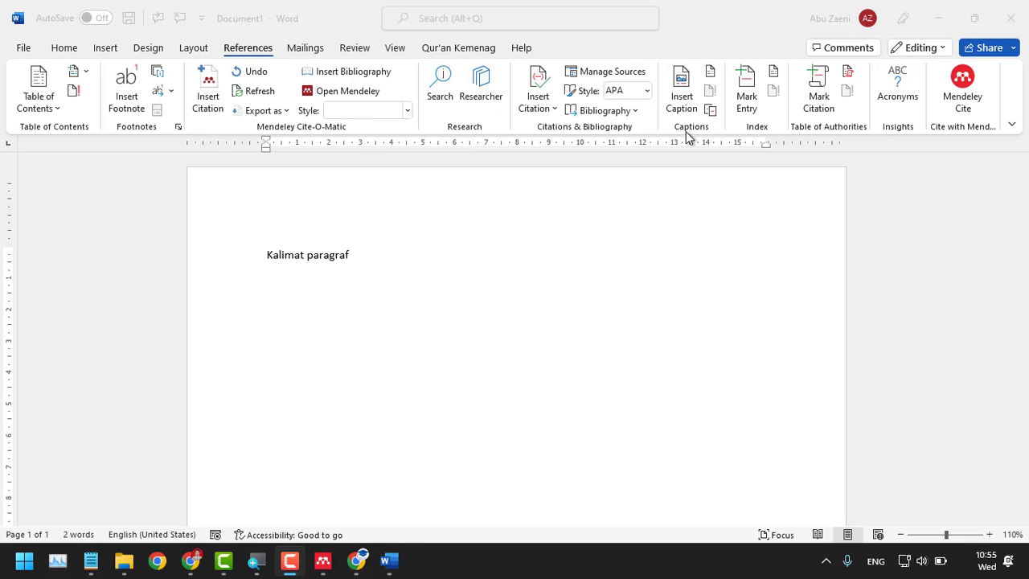
- Open the Mendeley Cite task pane beside Document1, showing its 'Cite as you write' welcome screen
{"action": "left_click", "coordinate": [968, 93]}
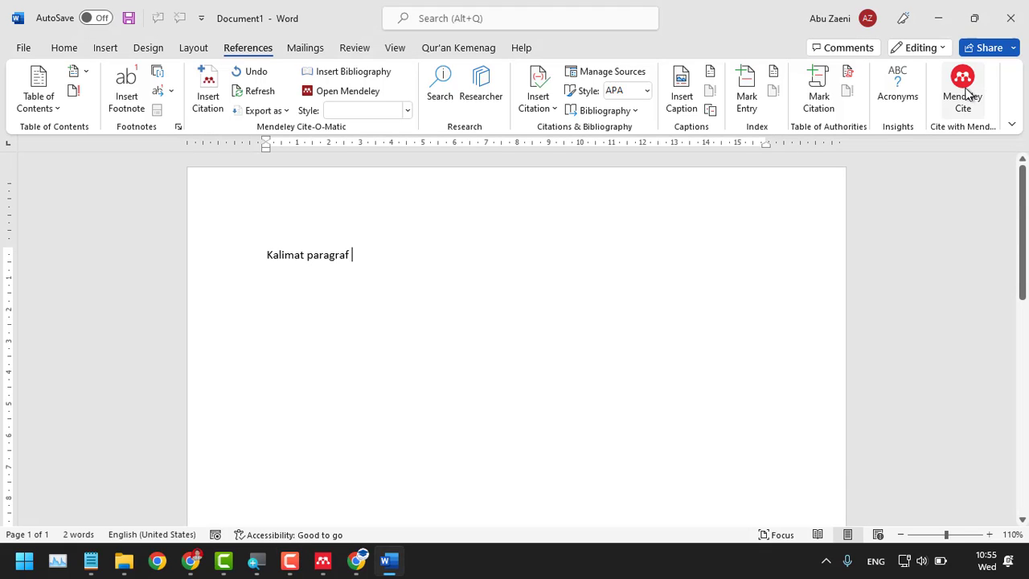
{"action": "left_click", "coordinate": [968, 93]}
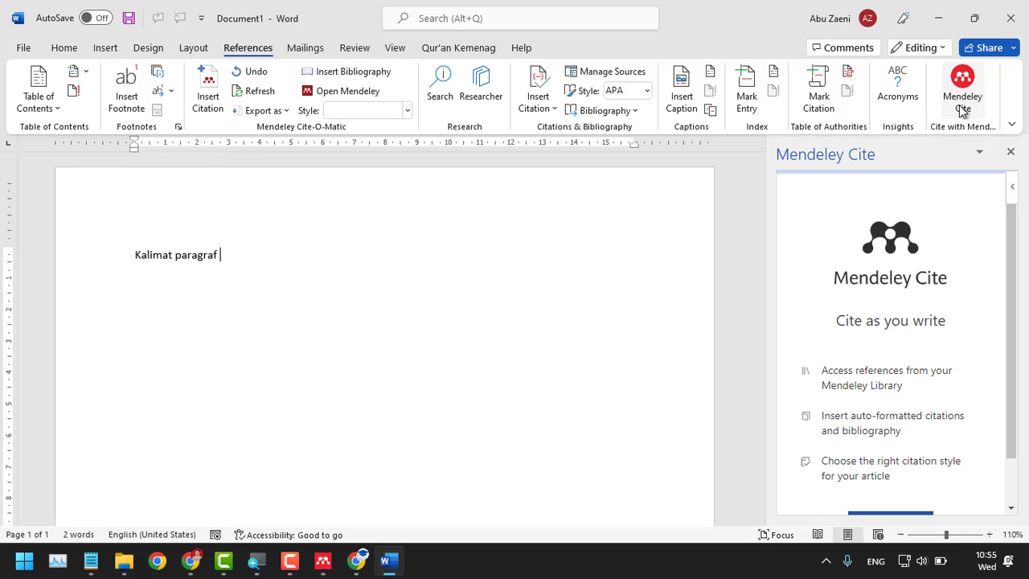
{"action": "scroll", "coordinate": [821, 386], "scroll_direction": "down", "scroll_amount": 1}
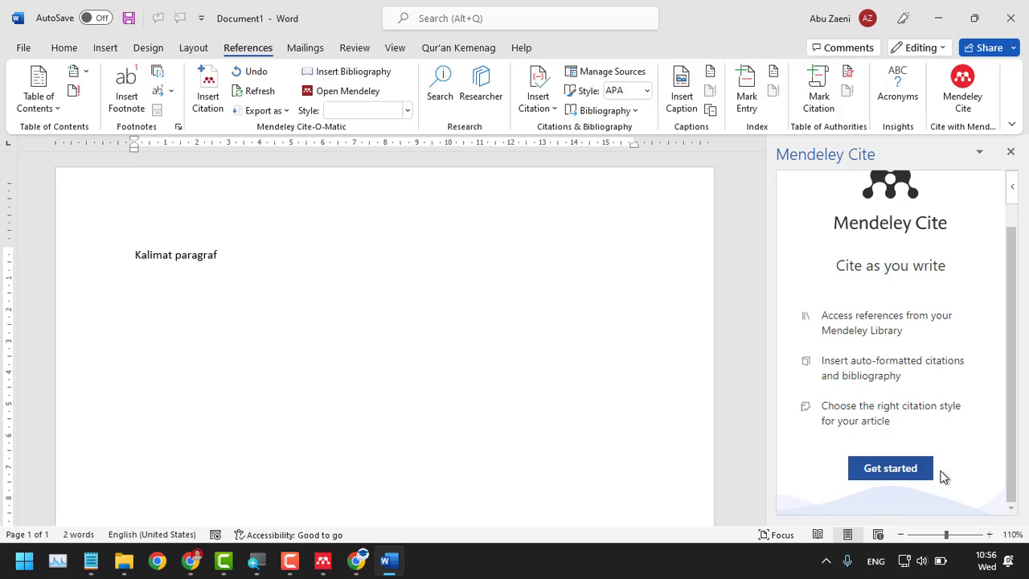
- Sign in to Mendeley Cite via Get started, pasting the account password into the Elsevier sign-in
{"action": "left_click", "coordinate": [890, 475]}
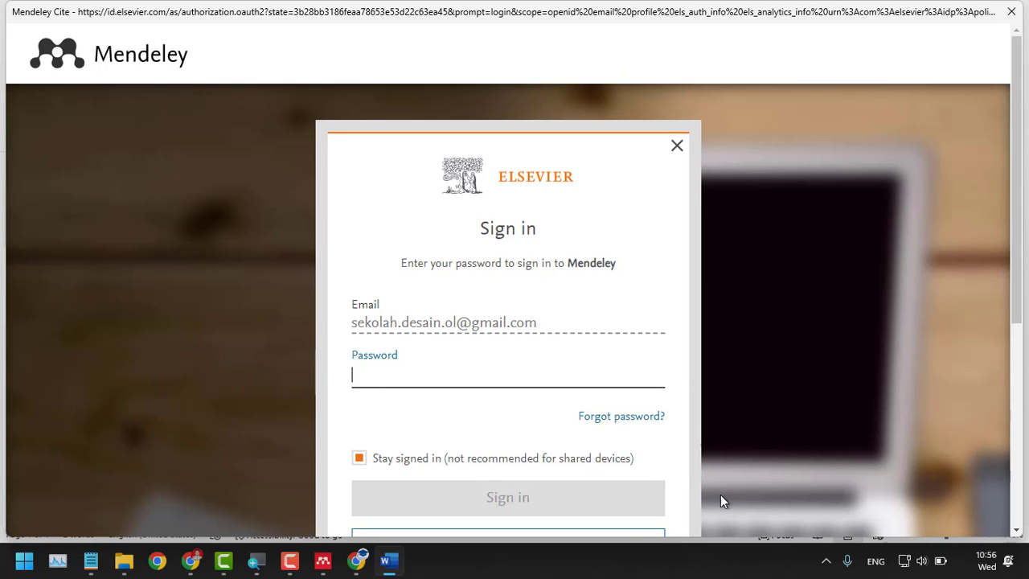
{"action": "key", "text": "ctrl+v"}
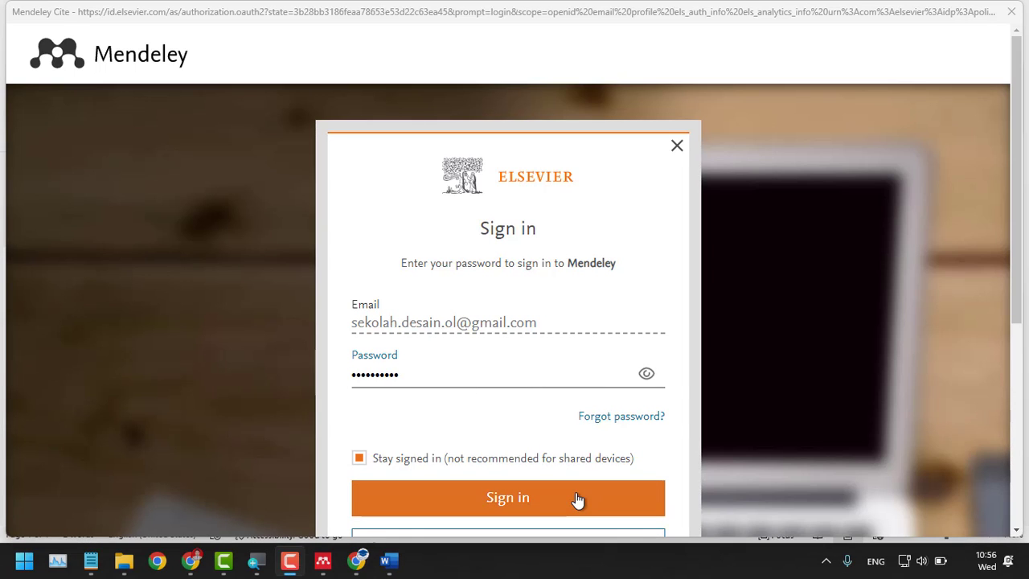
{"action": "left_click", "coordinate": [577, 497]}
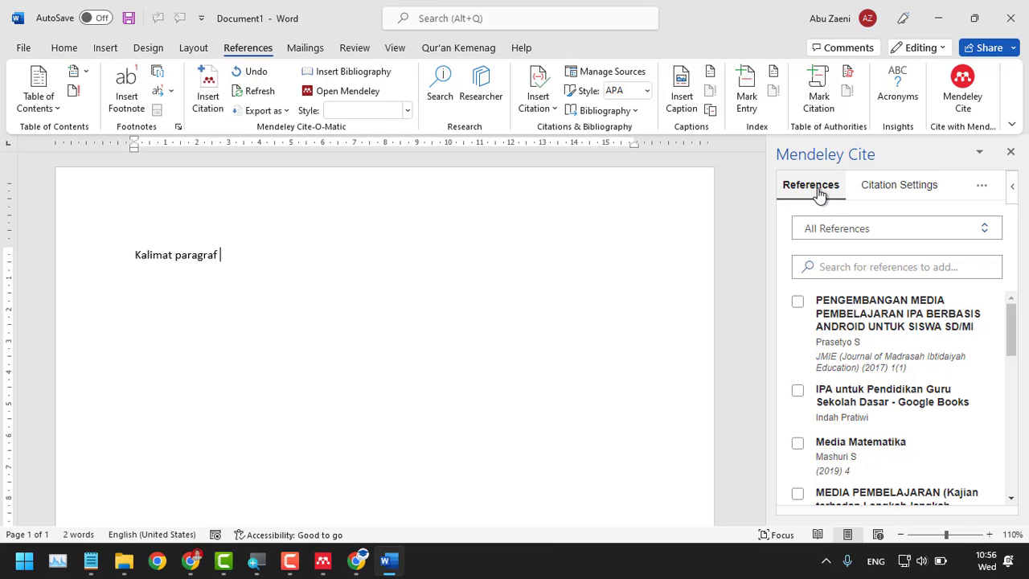
- Review references and collections, then show Citation Settings: APA 7th edition, English (US)
{"action": "scroll", "coordinate": [867, 366], "scroll_direction": "down", "scroll_amount": 1}
{"action": "scroll", "coordinate": [867, 366], "scroll_direction": "down", "scroll_amount": 10}
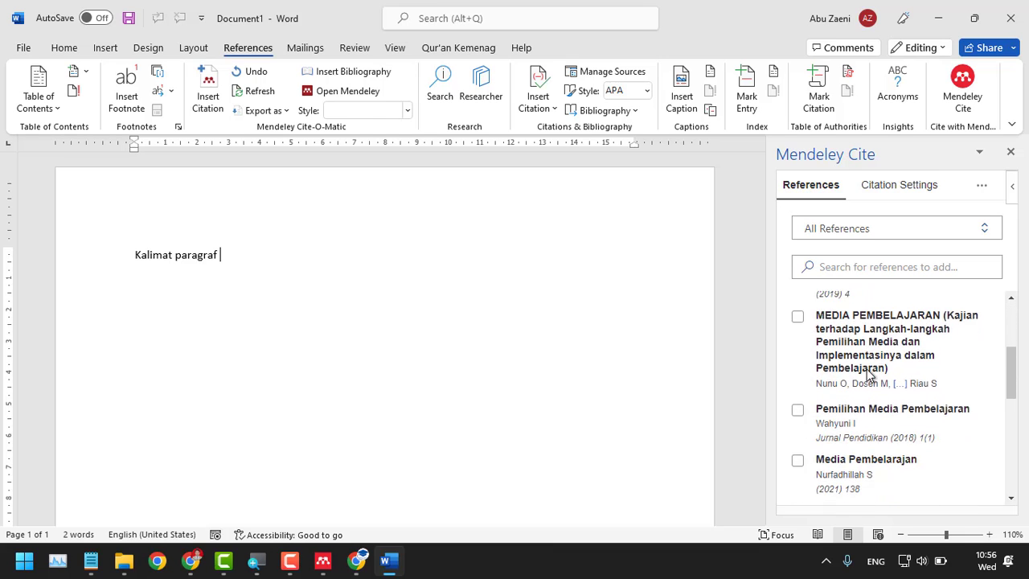
{"action": "scroll", "coordinate": [867, 372], "scroll_direction": "down", "scroll_amount": 3}
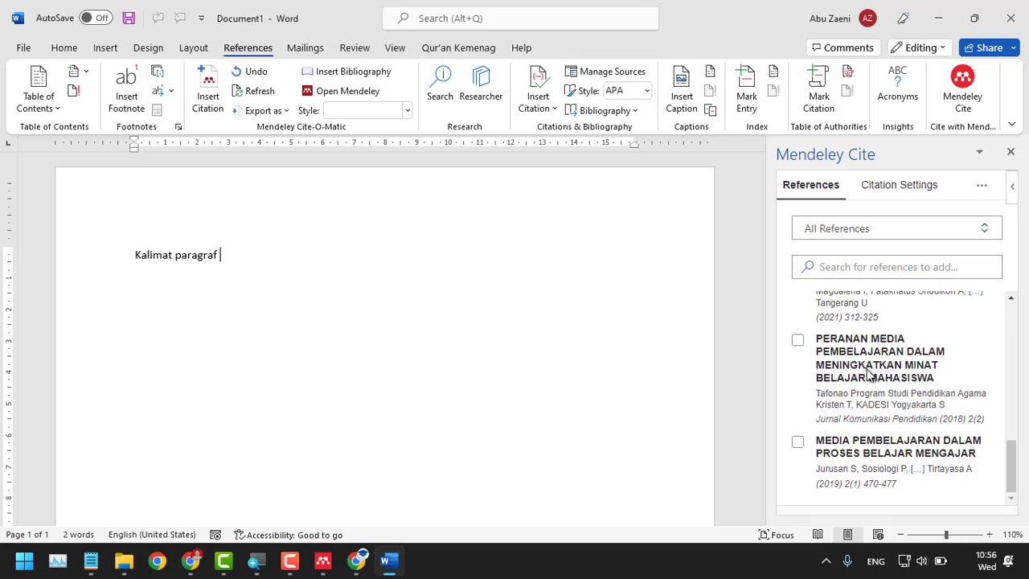
{"action": "scroll", "coordinate": [867, 373], "scroll_direction": "up", "scroll_amount": 15}
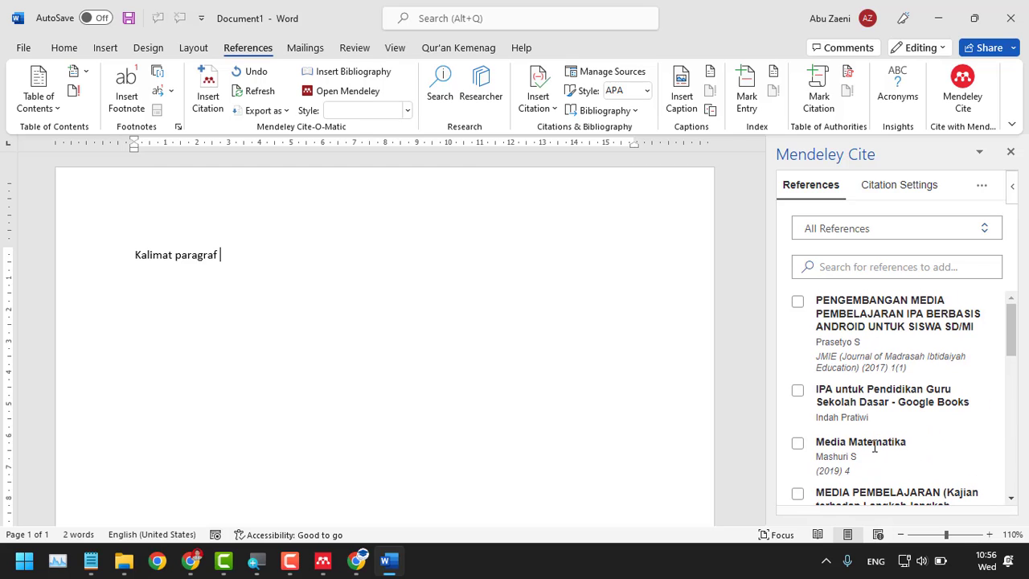
{"action": "left_click", "coordinate": [900, 224]}
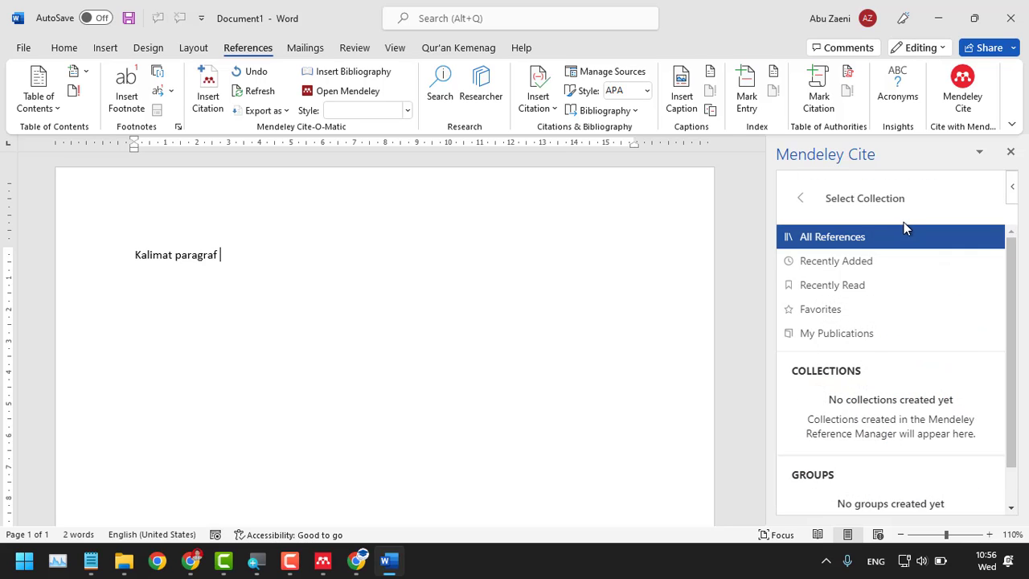
{"action": "left_click", "coordinate": [802, 201]}
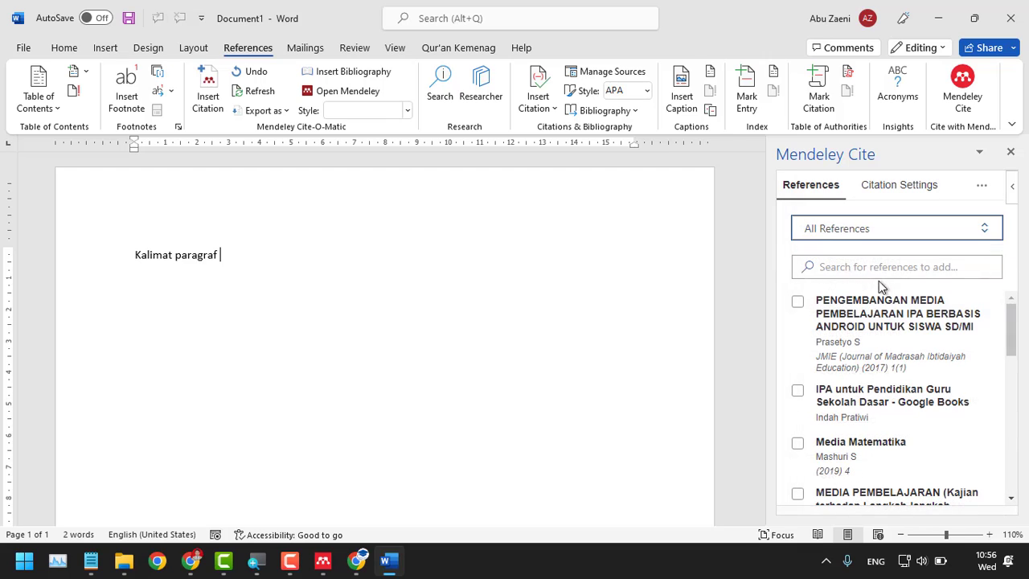
{"action": "left_click", "coordinate": [886, 190]}
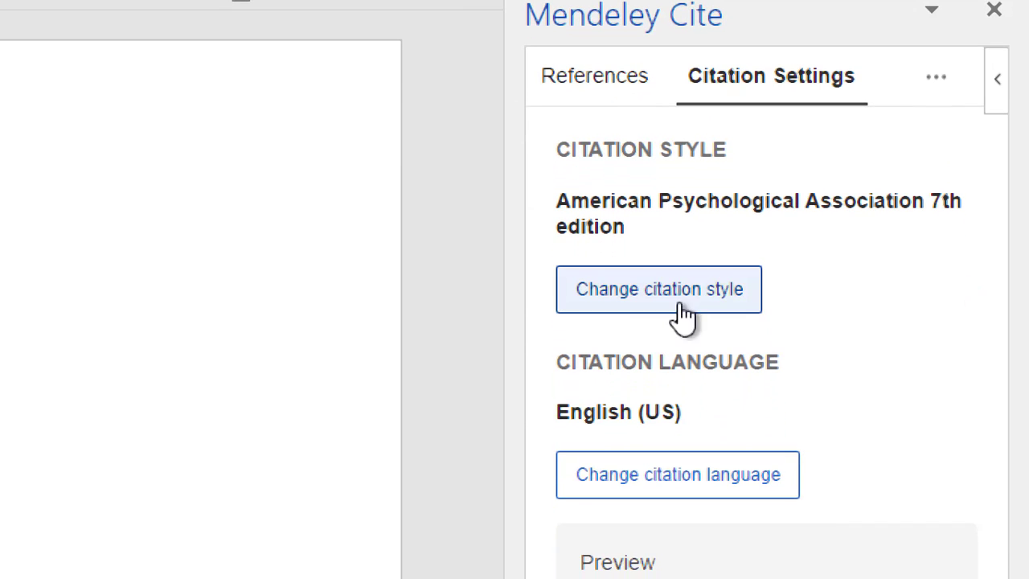
- Scroll the citation style list down to 'Search for another style' and open that search page
{"action": "left_click", "coordinate": [678, 294]}
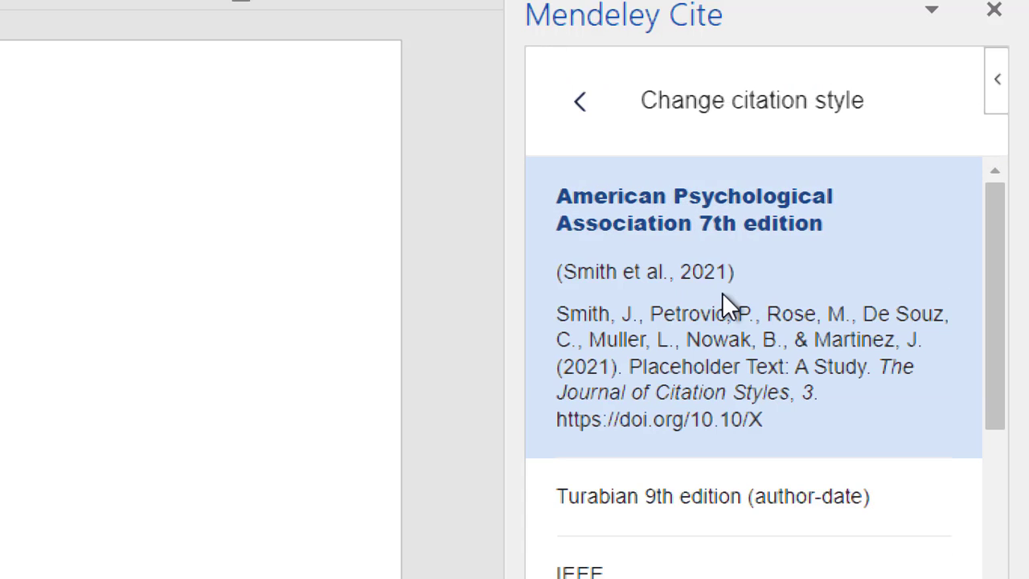
{"action": "scroll", "coordinate": [820, 315], "scroll_direction": "down", "scroll_amount": 2}
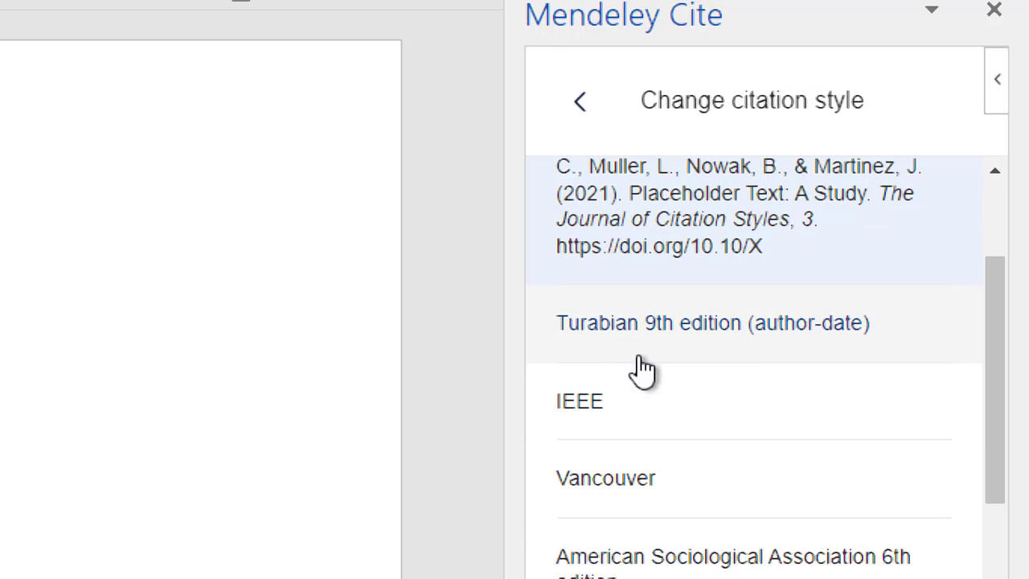
{"action": "scroll", "coordinate": [738, 348], "scroll_direction": "down", "scroll_amount": 2}
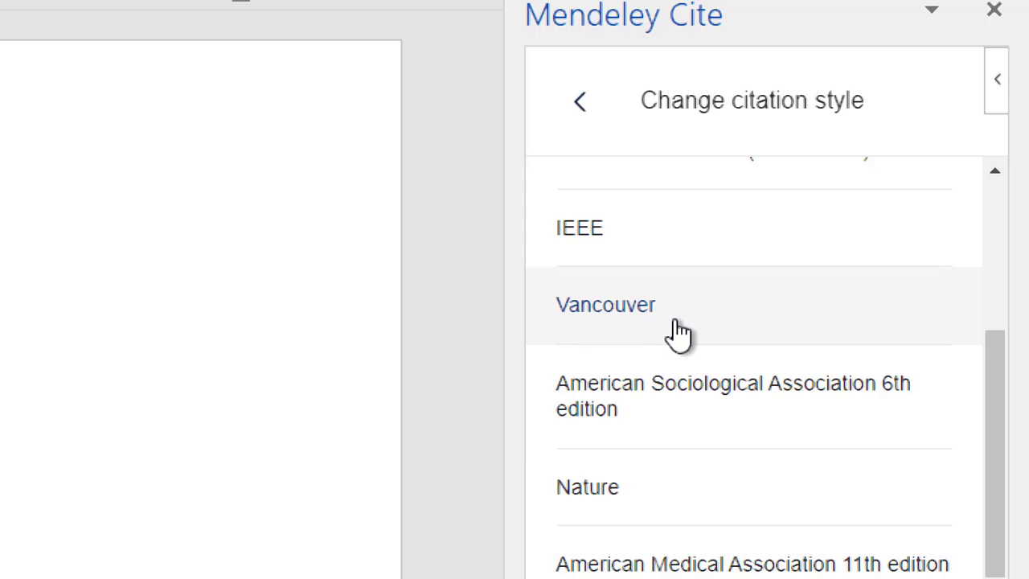
{"action": "scroll", "coordinate": [677, 335], "scroll_direction": "down", "scroll_amount": 2}
{"action": "scroll", "coordinate": [729, 376], "scroll_direction": "down", "scroll_amount": 2}
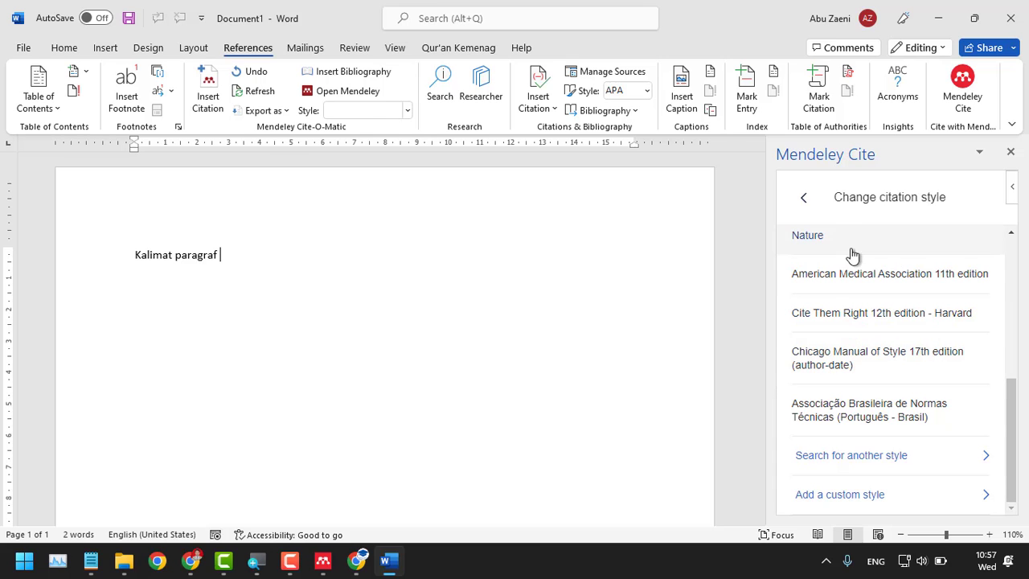
{"action": "scroll", "coordinate": [908, 338], "scroll_direction": "up", "scroll_amount": 5}
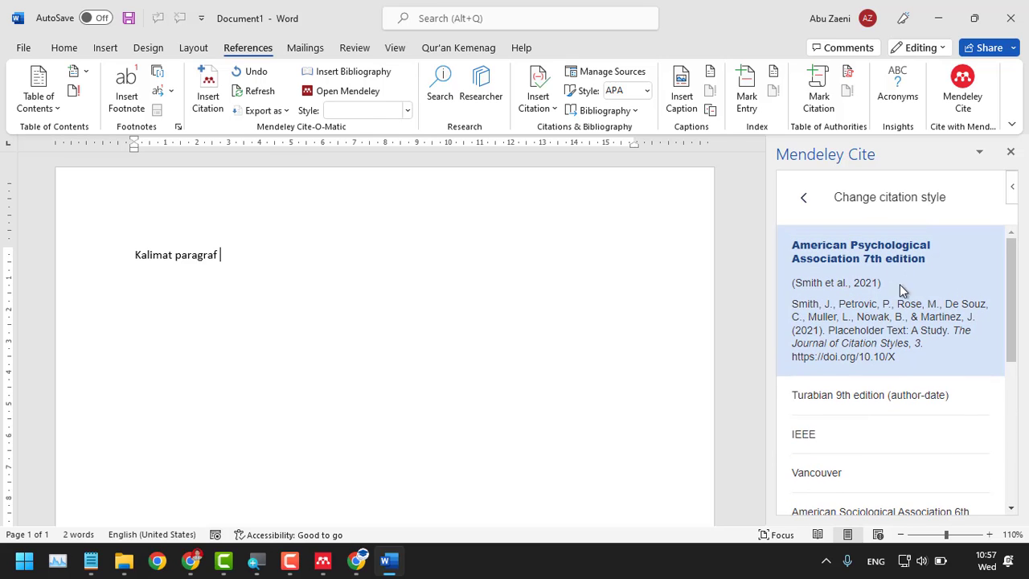
{"action": "scroll", "coordinate": [904, 313], "scroll_direction": "down", "scroll_amount": 5}
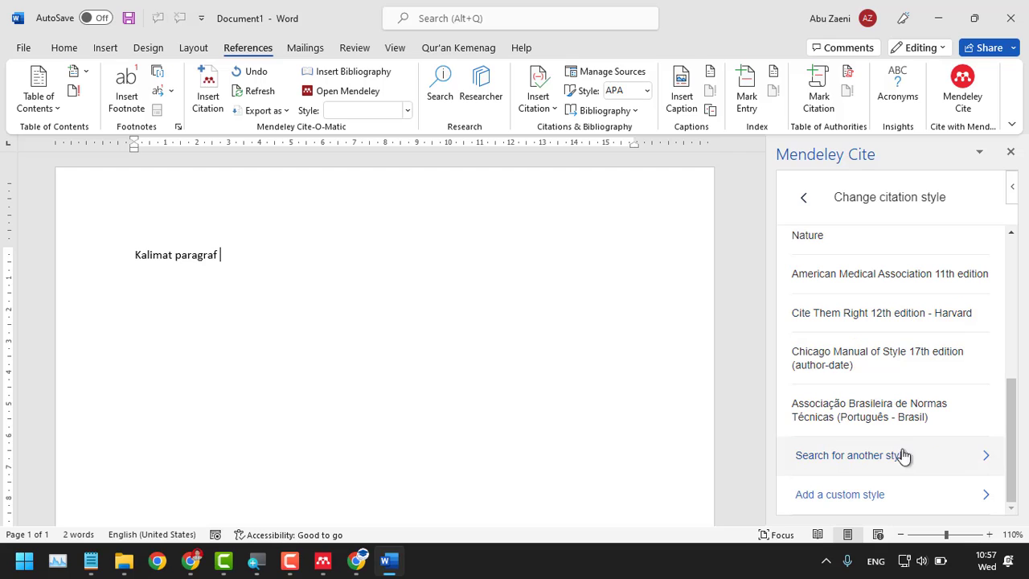
{"action": "left_click", "coordinate": [861, 466]}
- Change the Mendeley Cite citation style from APA 7th to Turabian 9th edition (author-date)
{"action": "left_click", "coordinate": [869, 319]}
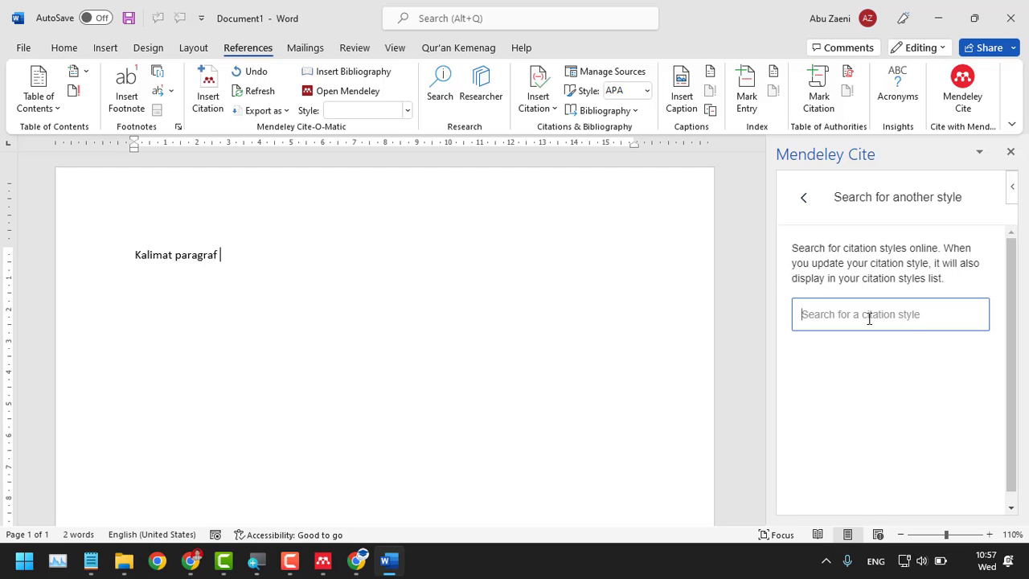
{"action": "type", "text": "turabian"}
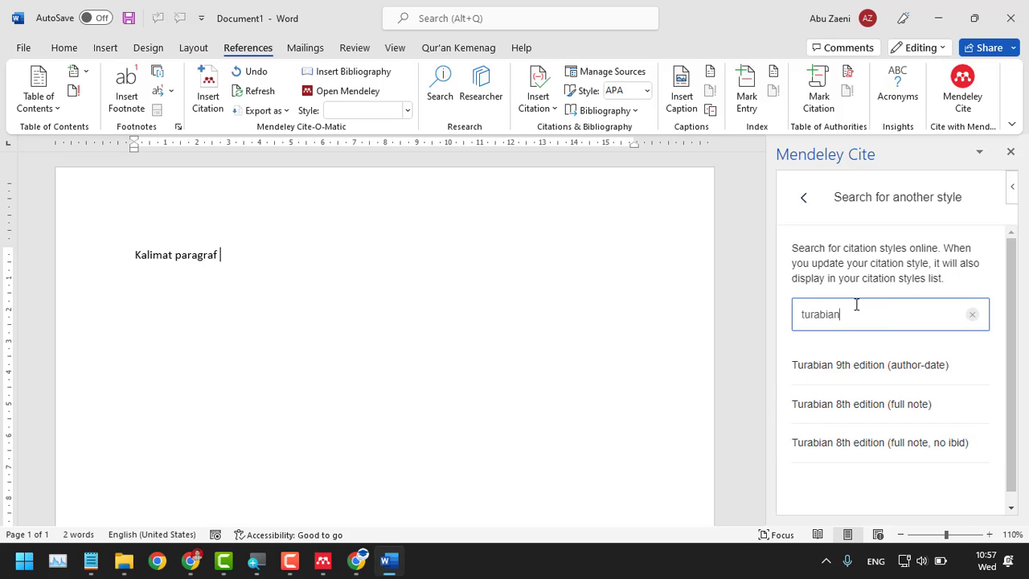
{"action": "left_click", "coordinate": [804, 199]}
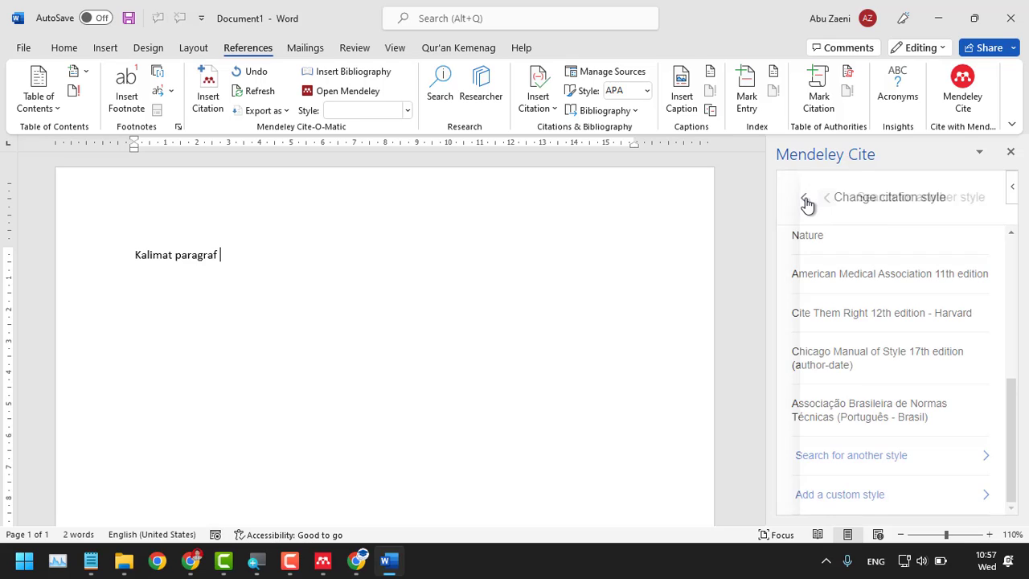
{"action": "scroll", "coordinate": [866, 328], "scroll_direction": "up", "scroll_amount": 3}
{"action": "scroll", "coordinate": [898, 327], "scroll_direction": "up", "scroll_amount": 4}
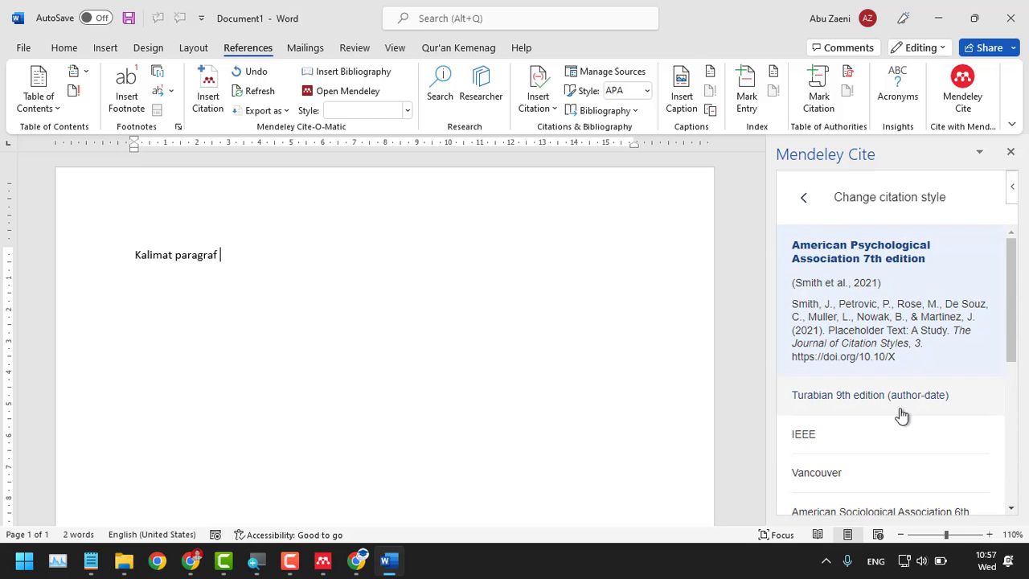
{"action": "left_click", "coordinate": [901, 409]}
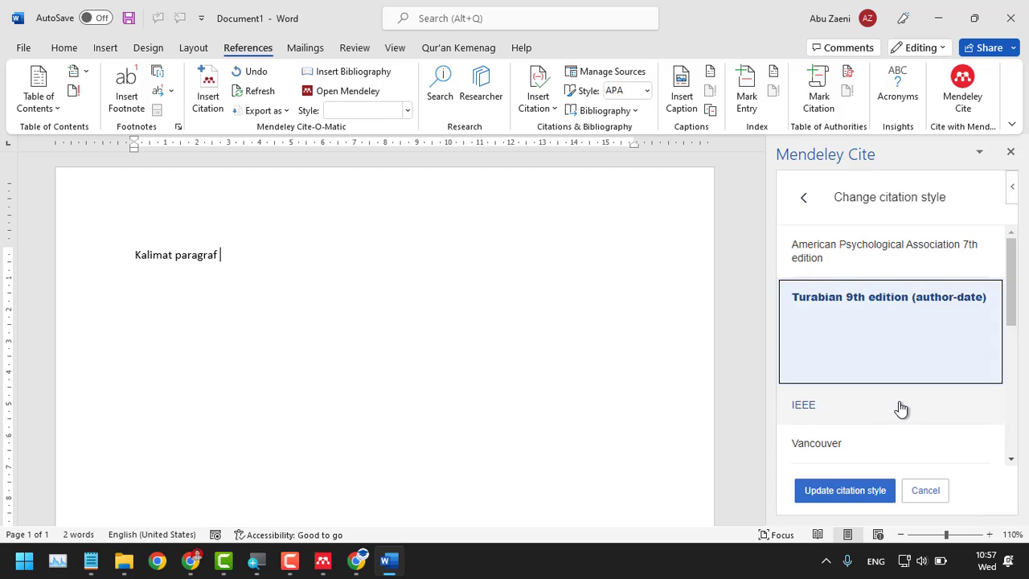
{"action": "left_click", "coordinate": [858, 498]}
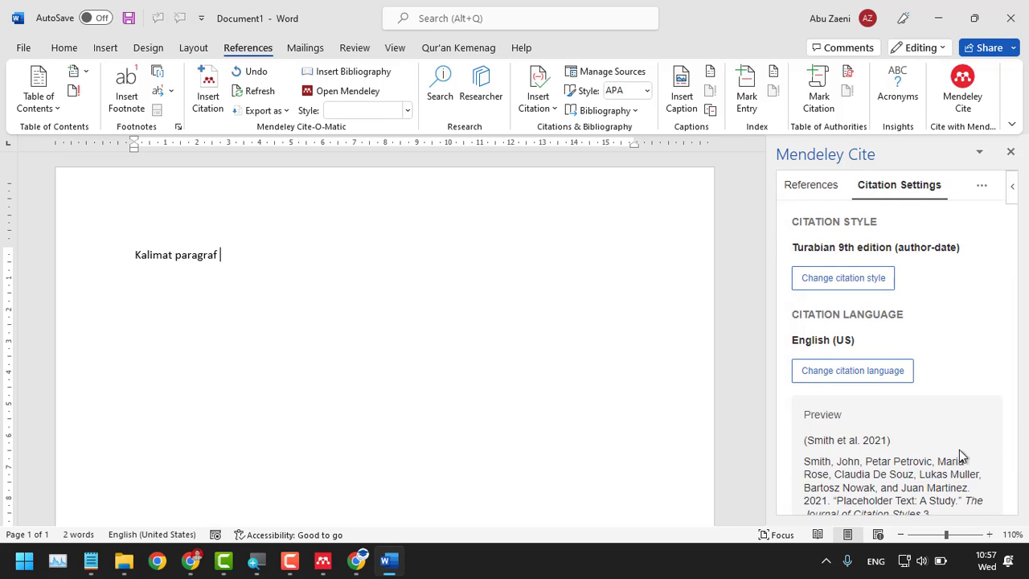
- Set the citation language to Bahasa Indonesia and return to the reference library list
{"action": "left_click", "coordinate": [857, 372]}
{"action": "scroll", "coordinate": [898, 391], "scroll_direction": "down", "scroll_amount": 10}
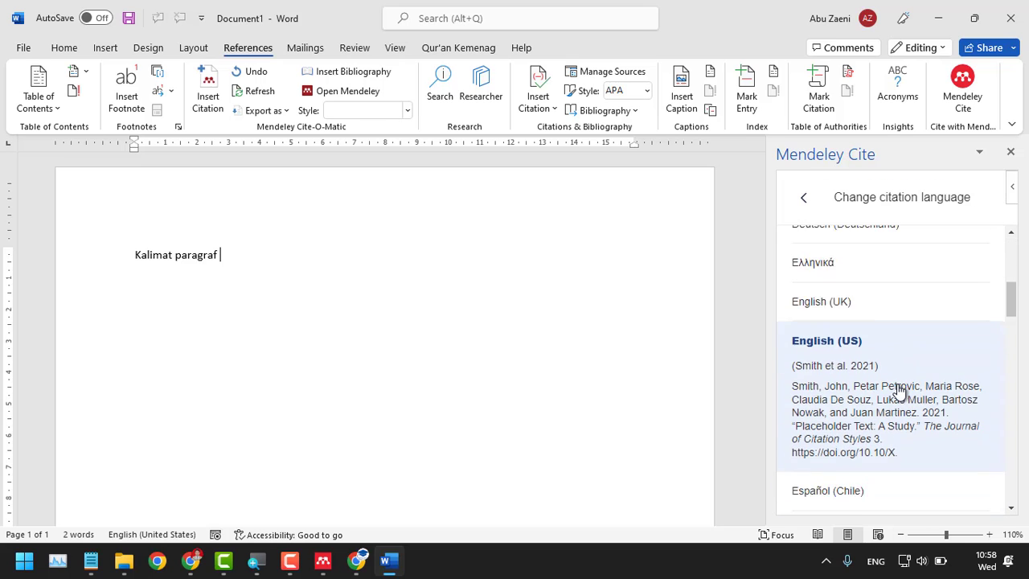
{"action": "scroll", "coordinate": [900, 391], "scroll_direction": "down", "scroll_amount": 4}
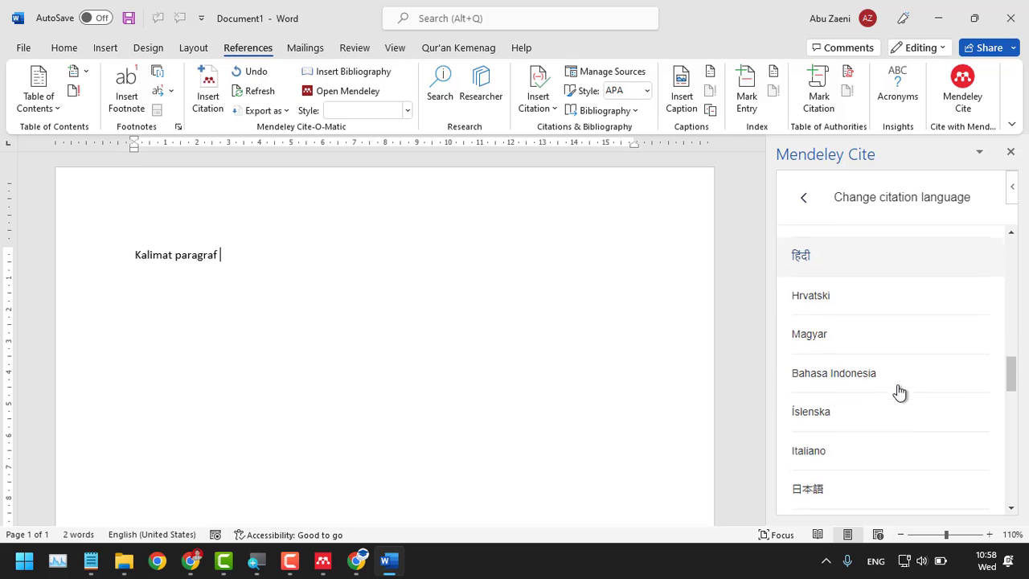
{"action": "left_click", "coordinate": [873, 369]}
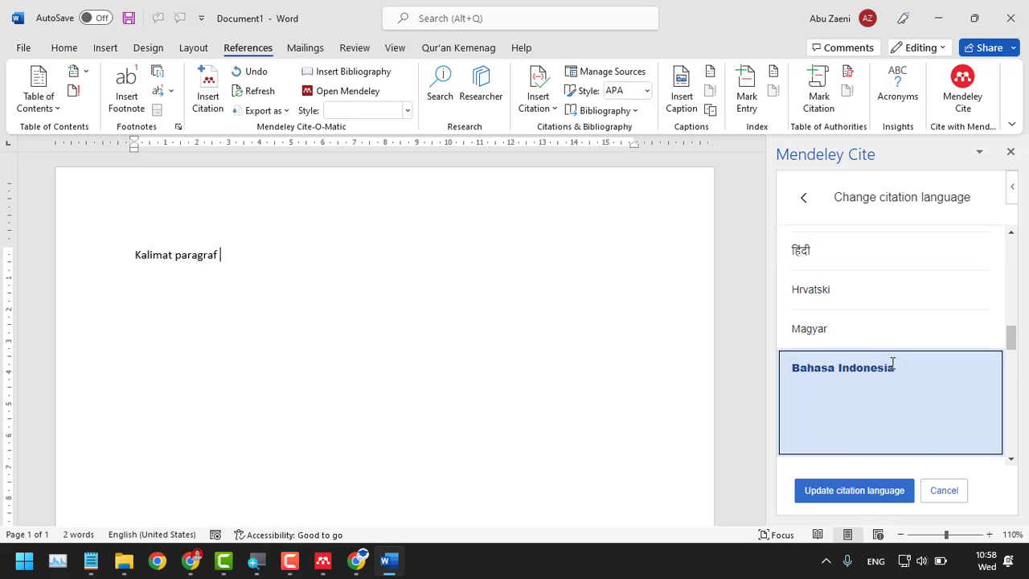
{"action": "left_click", "coordinate": [885, 492]}
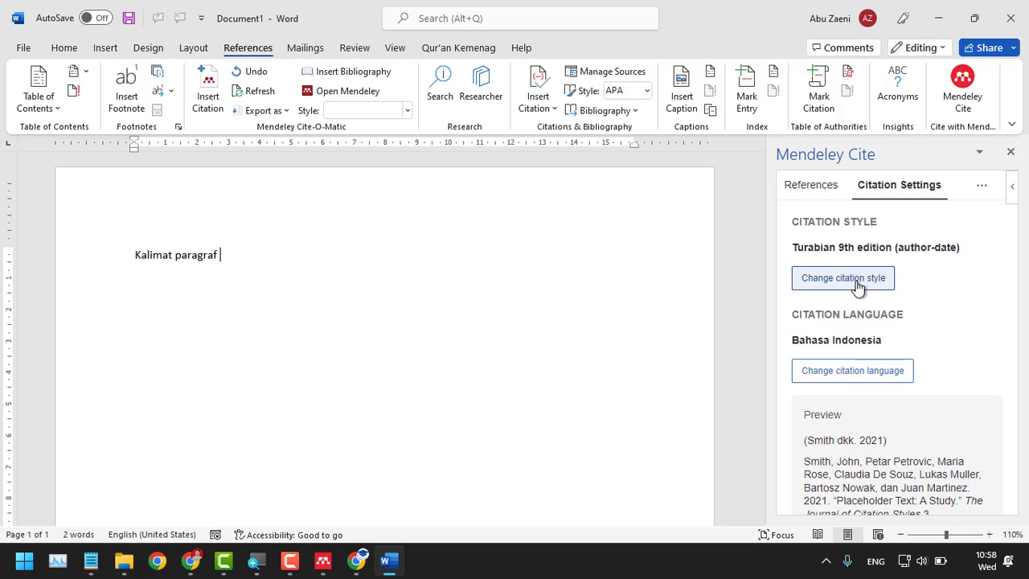
{"action": "left_click", "coordinate": [810, 187]}
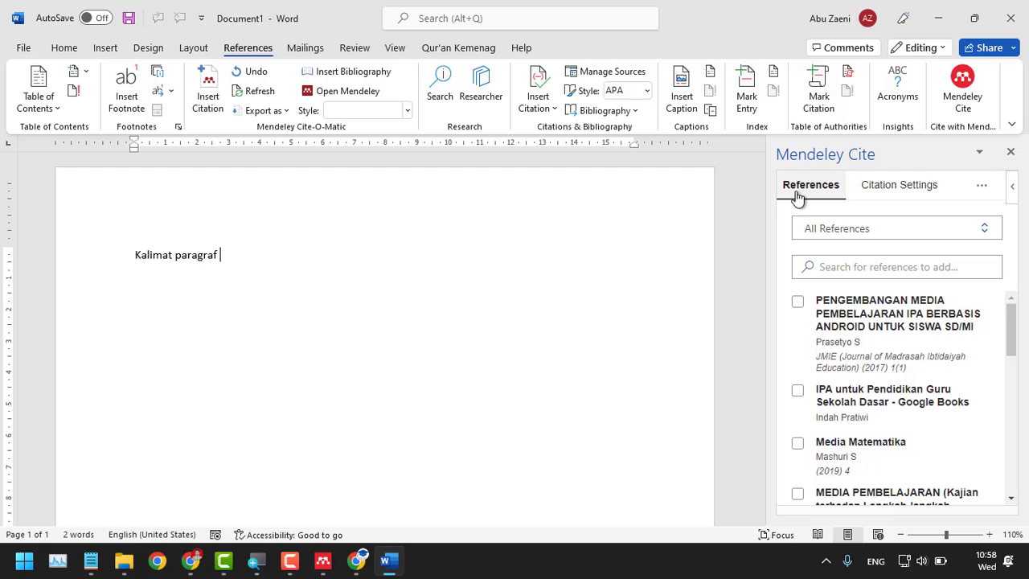
- Insert the Prasetyo 2017 citation after 'Kalimat paragraf'
{"action": "left_click", "coordinate": [797, 303]}
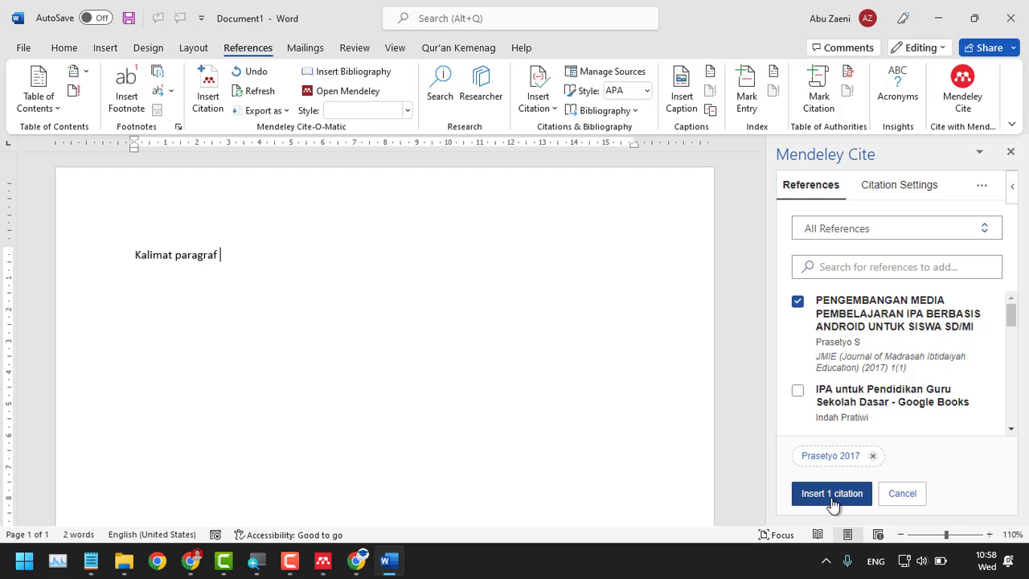
{"action": "left_click", "coordinate": [833, 497]}
{"action": "left_click", "coordinate": [388, 234]}
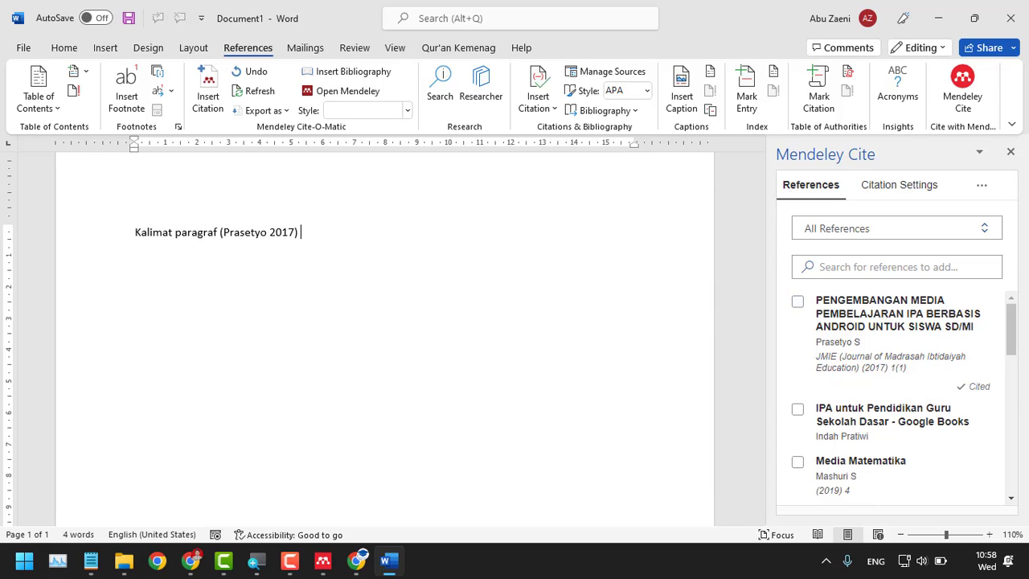
- Type 'kalimat sela' and cite Indah Pratiwi 2021 (IPA untuk Pendidikan Guru) after it
{"action": "type", "text": "kalimat selanjutnya"}
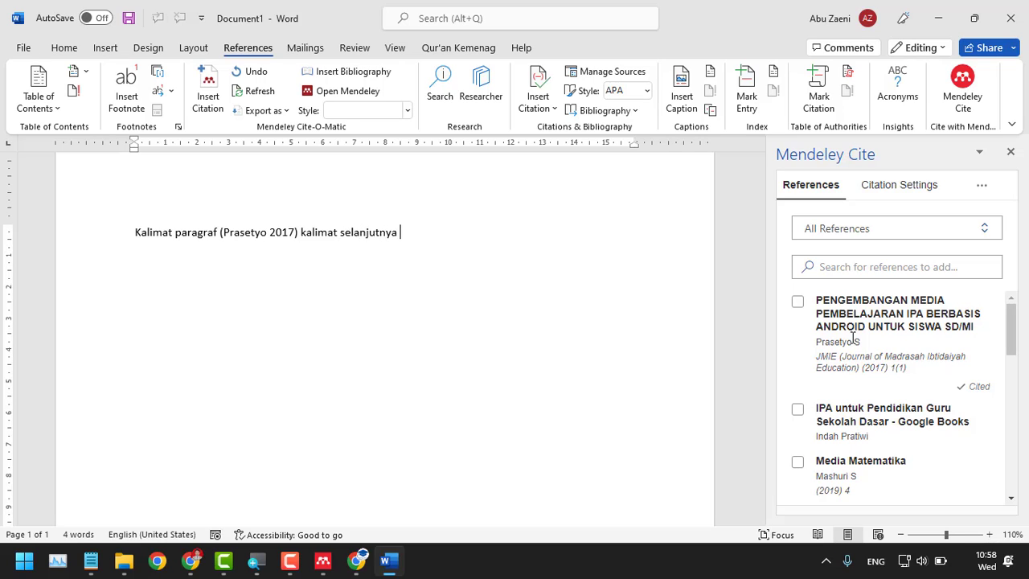
{"action": "left_click", "coordinate": [797, 409]}
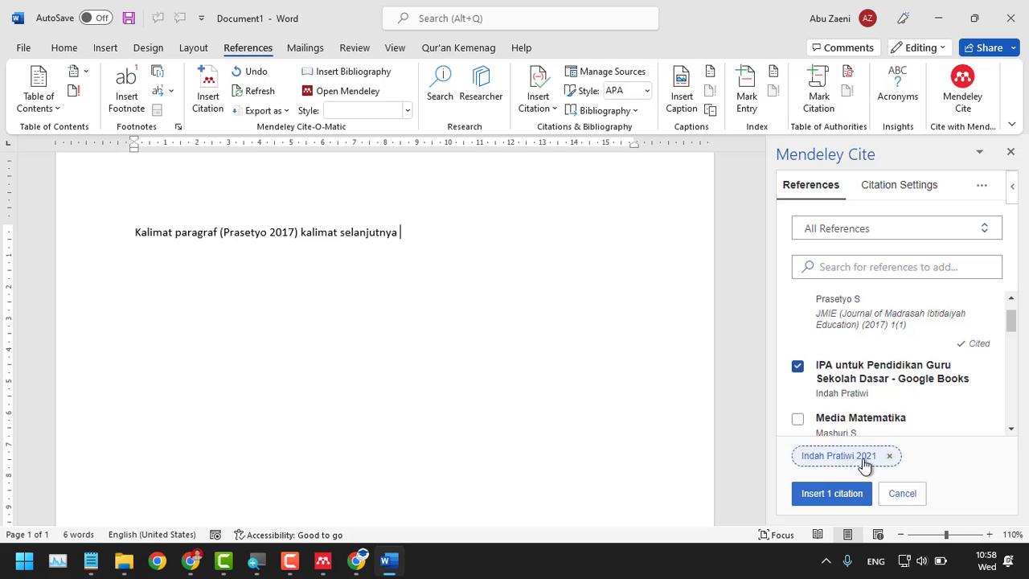
{"action": "left_click", "coordinate": [839, 489]}
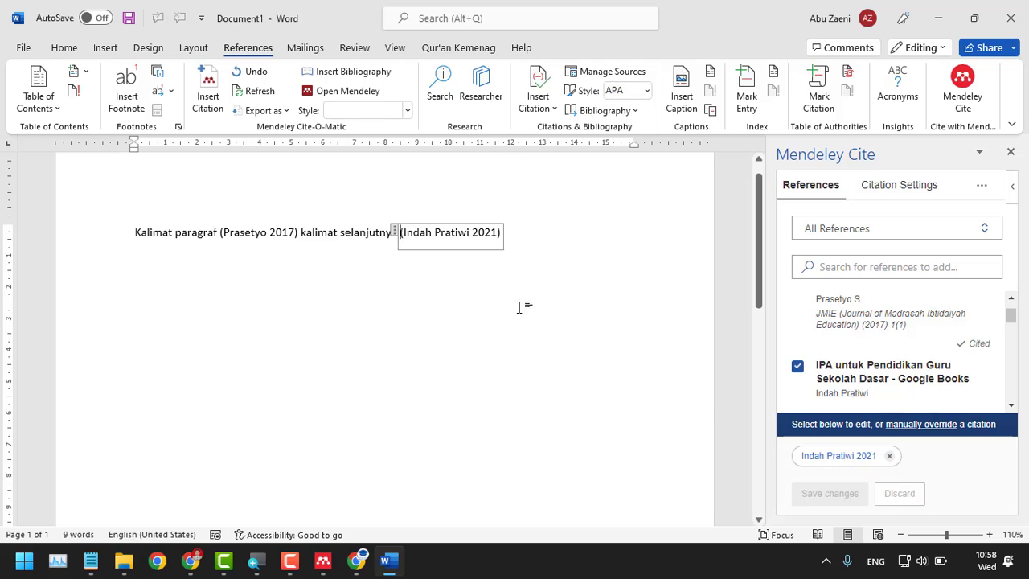
{"action": "left_click", "coordinate": [546, 242]}
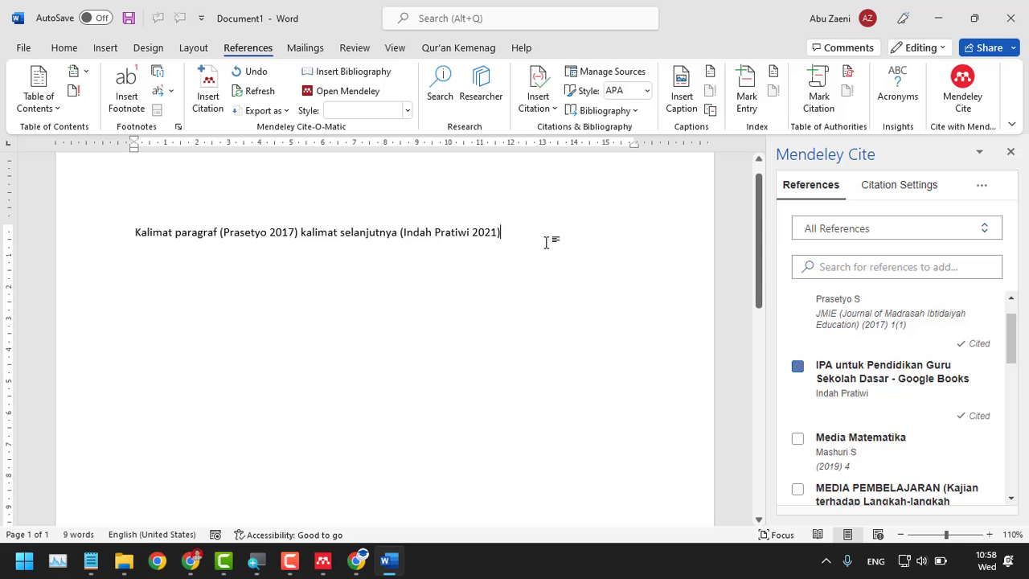
- Add a centred 'Daftar pustaka' heading and start inserting the Mendeley bibliography beneath it
{"action": "key", "text": "Return"}
{"action": "key", "text": "Return"}
{"action": "type", "text": "daftar"}
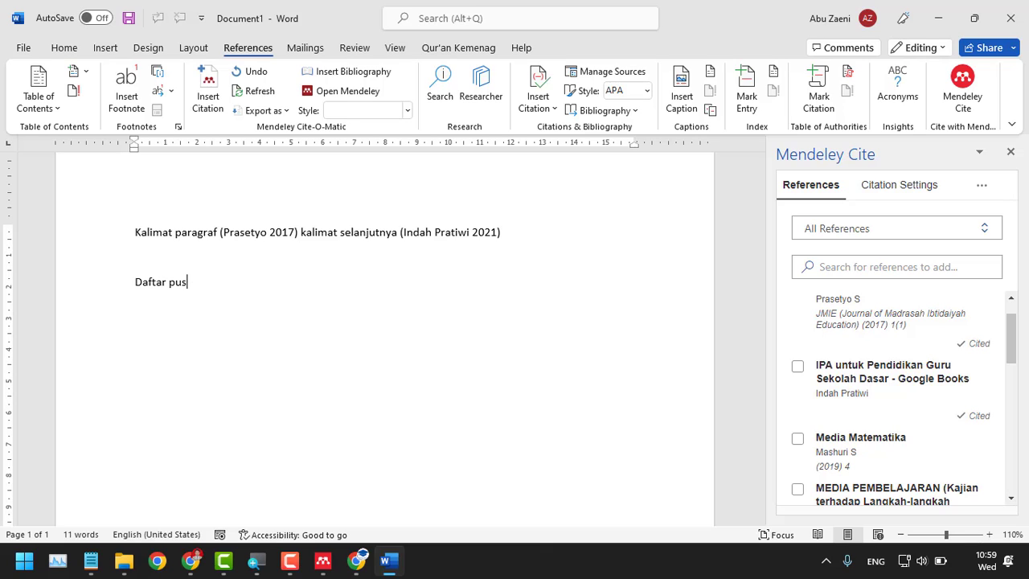
{"action": "type", "text": "pustaka"}
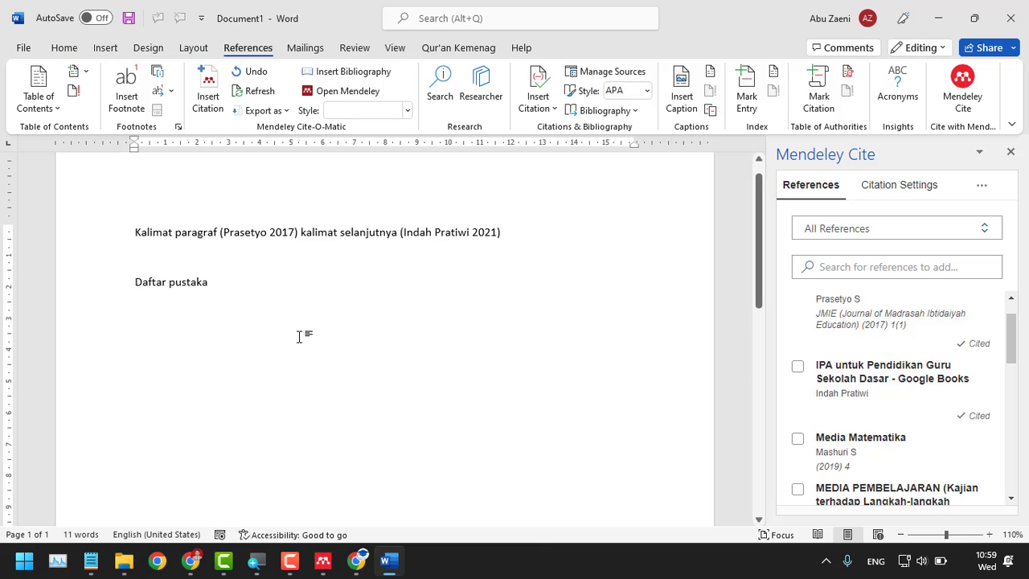
{"action": "key", "text": "Return"}
{"action": "left_click", "coordinate": [187, 282]}
{"action": "key", "text": "ctrl+e"}
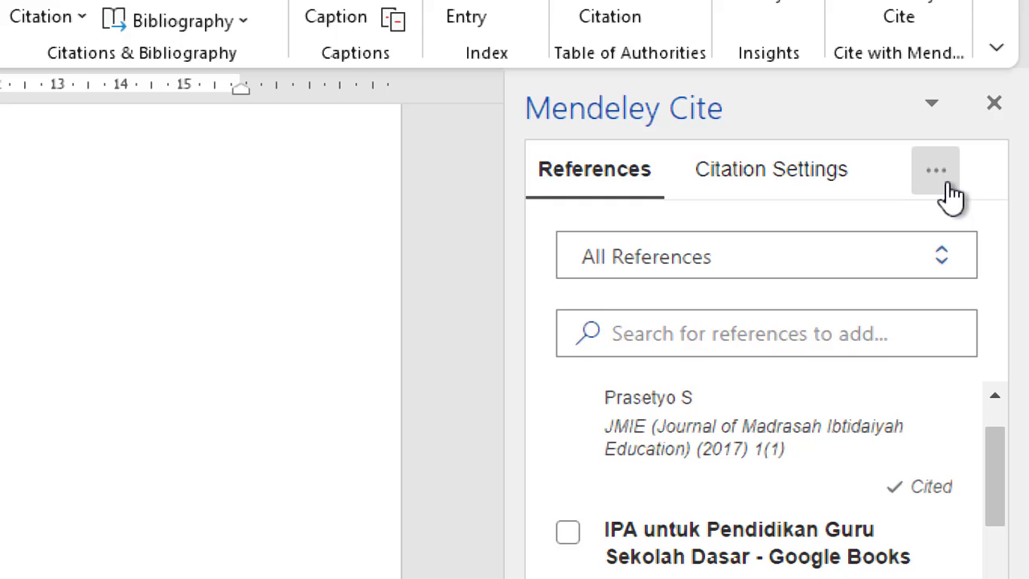
{"action": "left_click", "coordinate": [944, 191]}
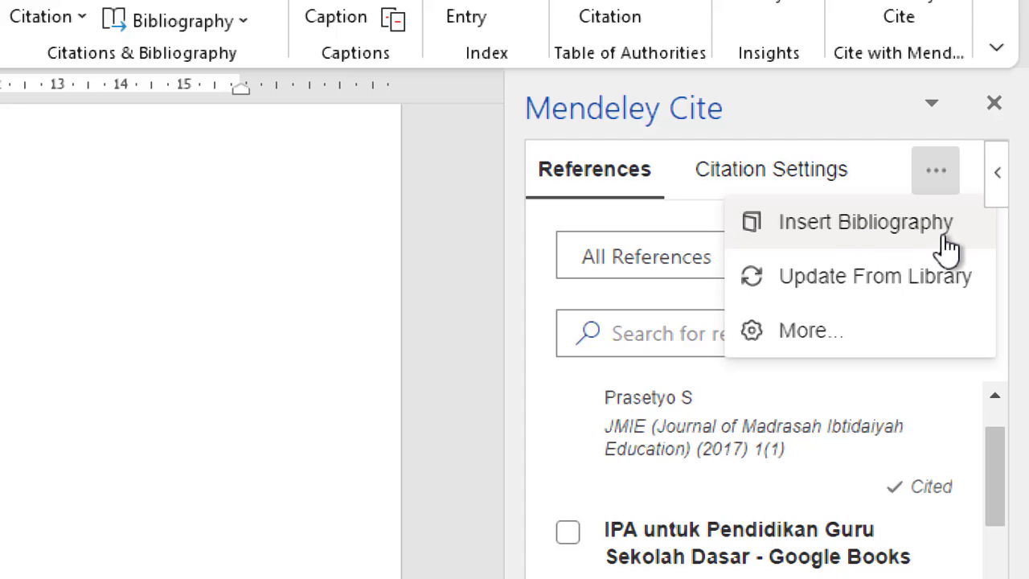
{"action": "left_click", "coordinate": [882, 233]}
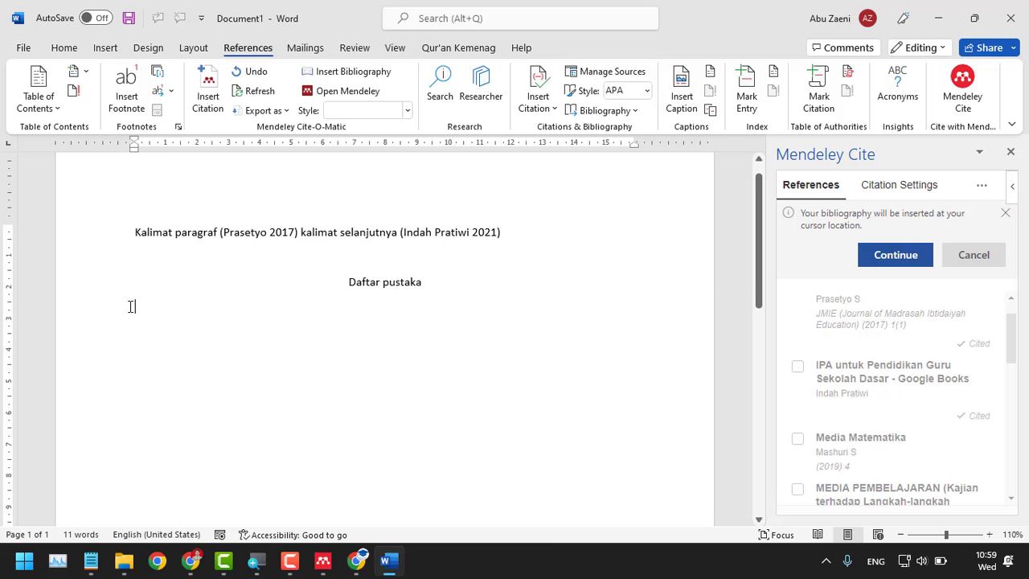
- Confirm the bibliography placement and cite Wahyuni 2018 at the first paragraph's end
{"action": "left_click", "coordinate": [913, 271]}
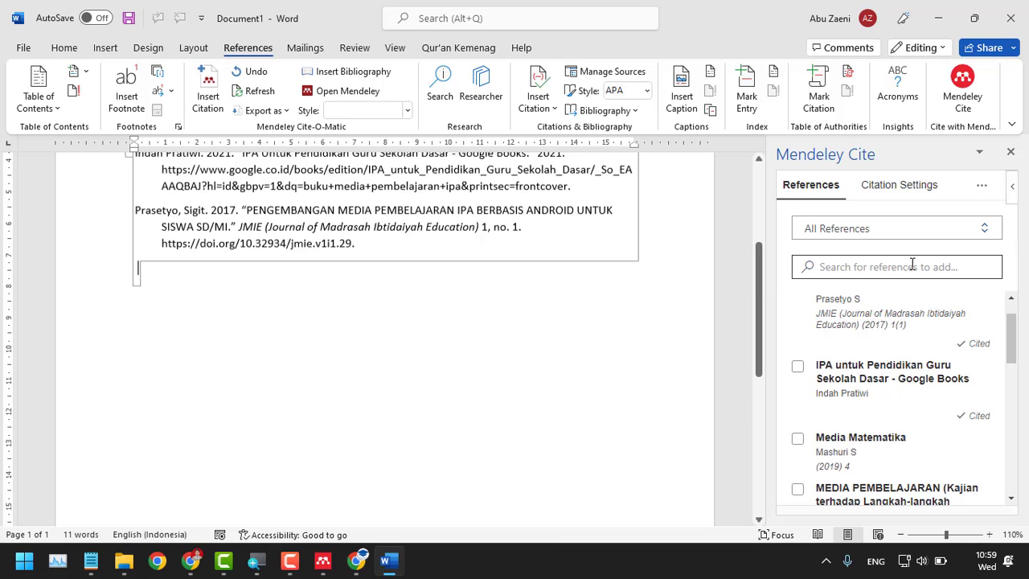
{"action": "scroll", "coordinate": [236, 291], "scroll_direction": "up", "scroll_amount": 2}
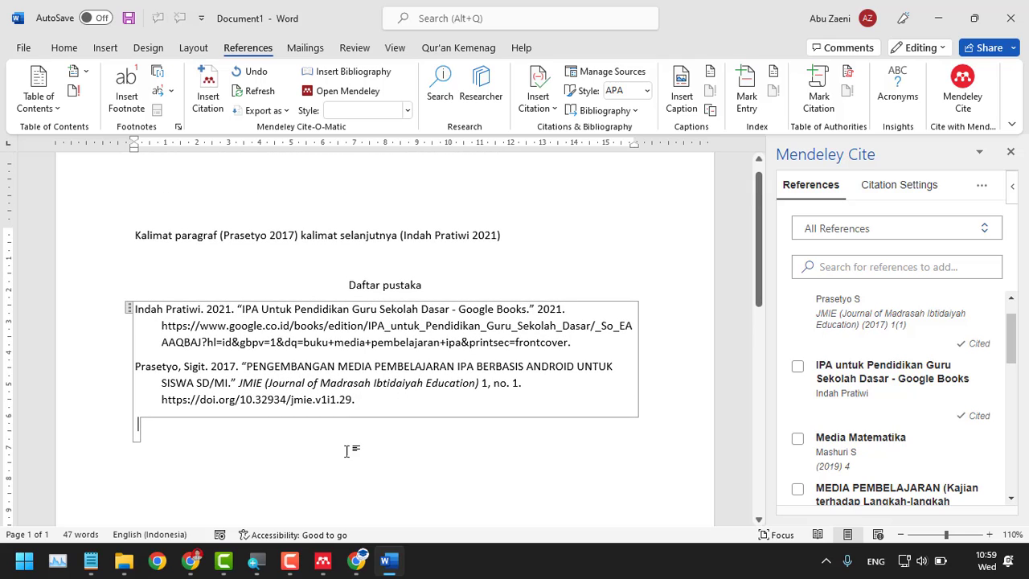
{"action": "left_click", "coordinate": [546, 238]}
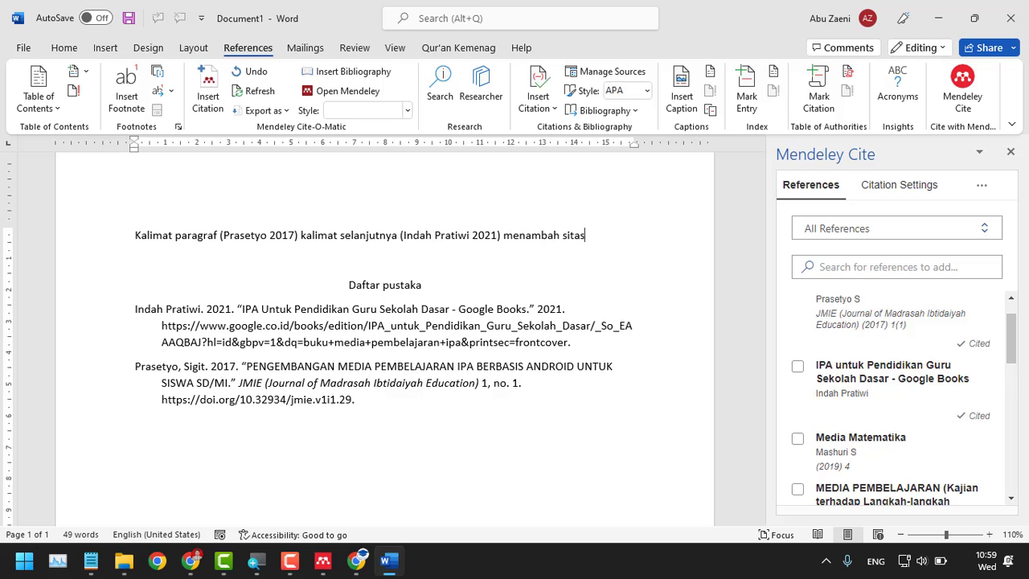
{"action": "scroll", "coordinate": [913, 422], "scroll_direction": "down", "scroll_amount": 3}
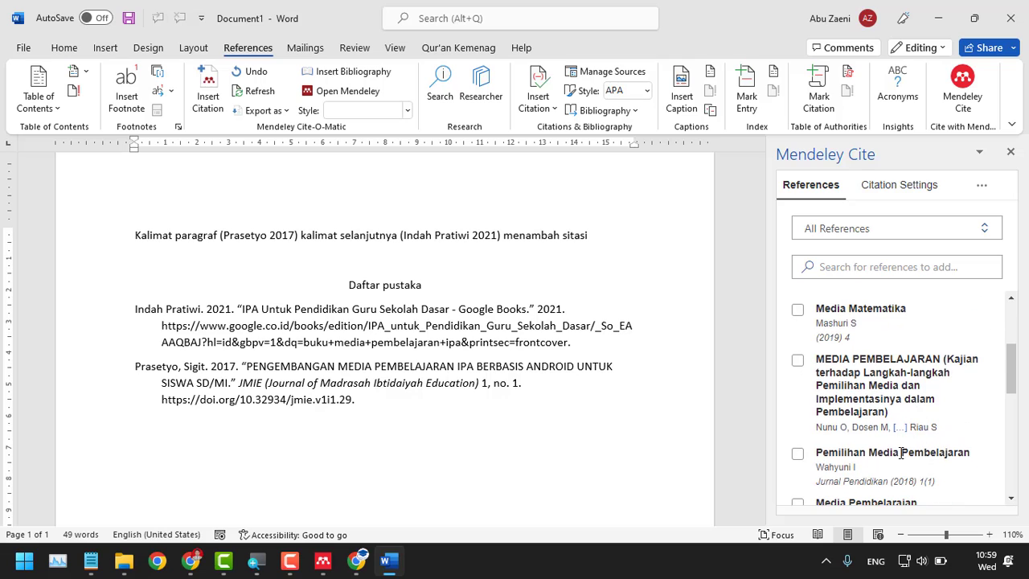
{"action": "left_click", "coordinate": [798, 456]}
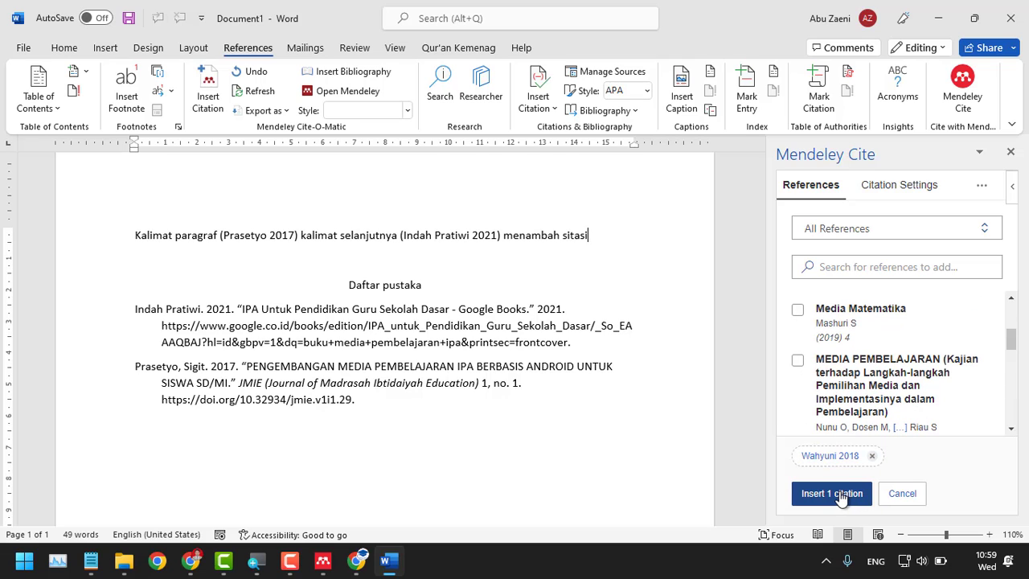
{"action": "left_click", "coordinate": [832, 493]}
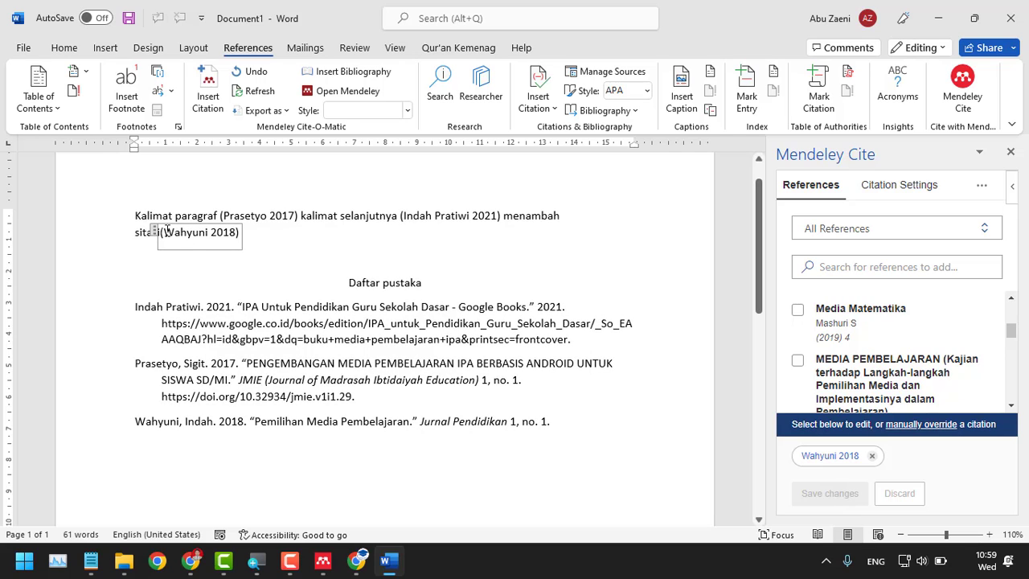
- Type 'tambah lagui', cite Nurfadhillah 2021 after it, then switch to the Xmind mind map in Chrome
{"action": "triple_click", "coordinate": [156, 218]}
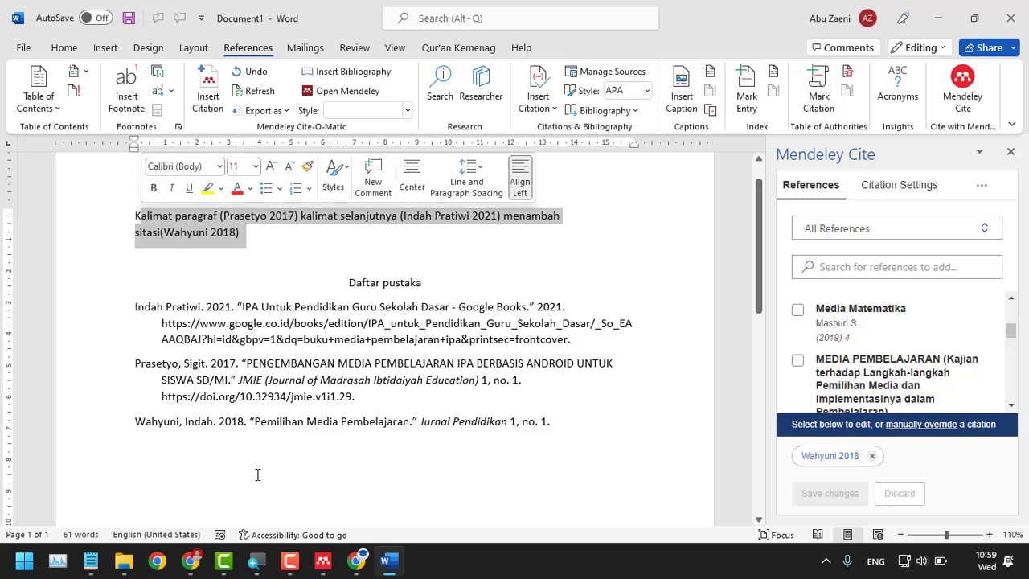
{"action": "left_click", "coordinate": [278, 236]}
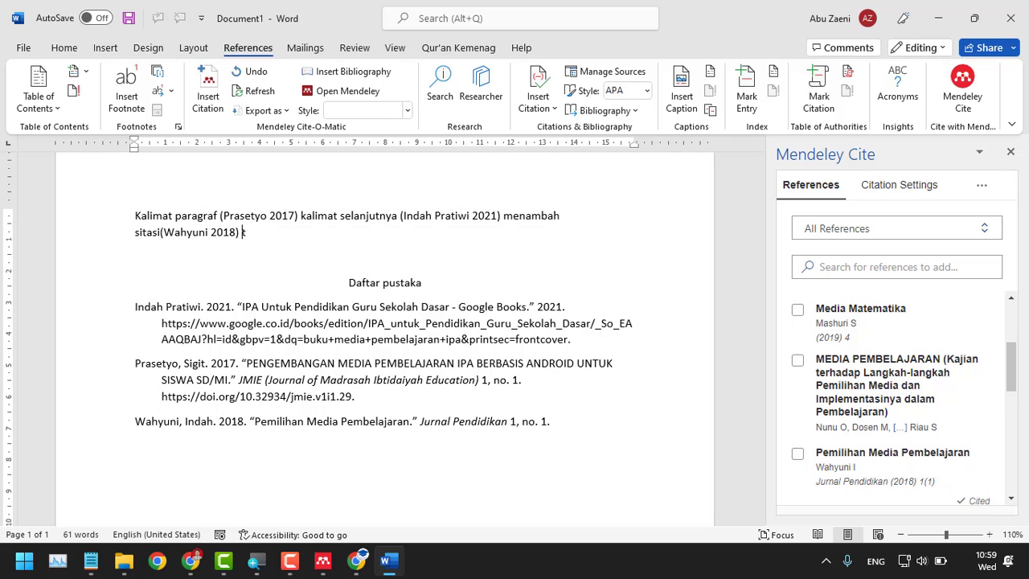
{"action": "type", "text": "tambah lagu"}
{"action": "type", "text": "i"}
{"action": "scroll", "coordinate": [878, 455], "scroll_direction": "down", "scroll_amount": 1}
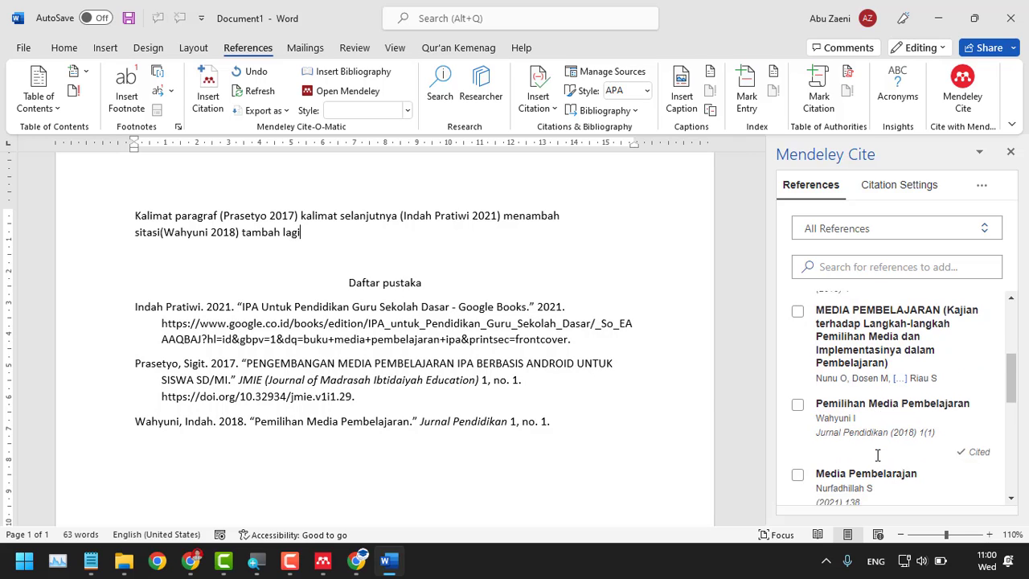
{"action": "scroll", "coordinate": [878, 455], "scroll_direction": "down", "scroll_amount": 1}
{"action": "left_click", "coordinate": [797, 428]}
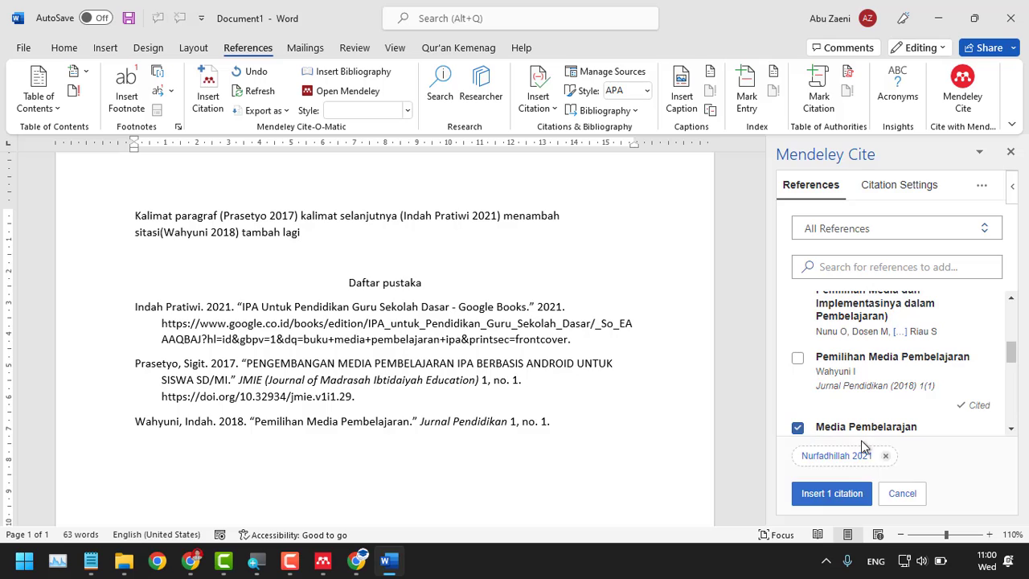
{"action": "left_click", "coordinate": [832, 493]}
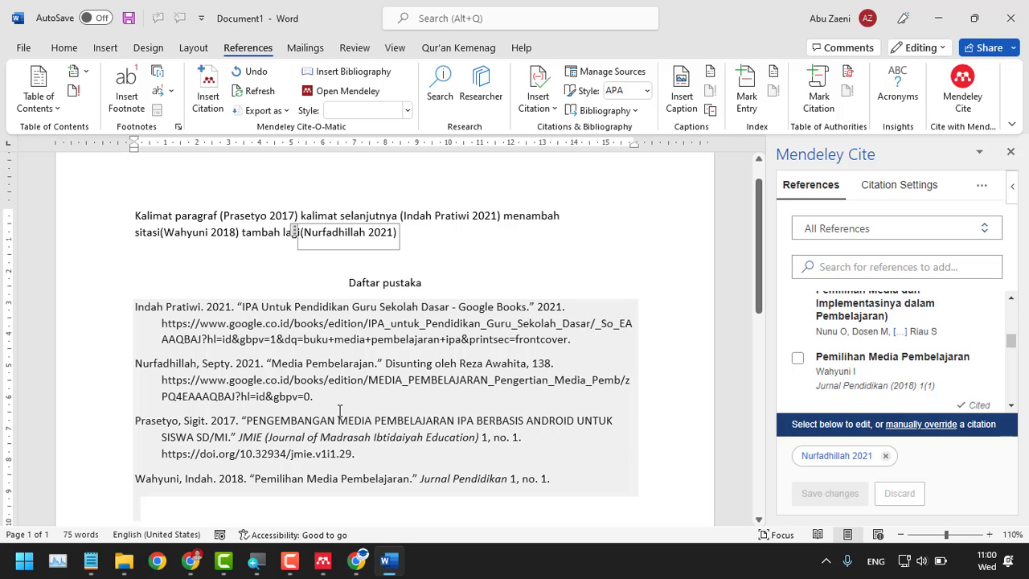
{"action": "left_click", "coordinate": [191, 561]}
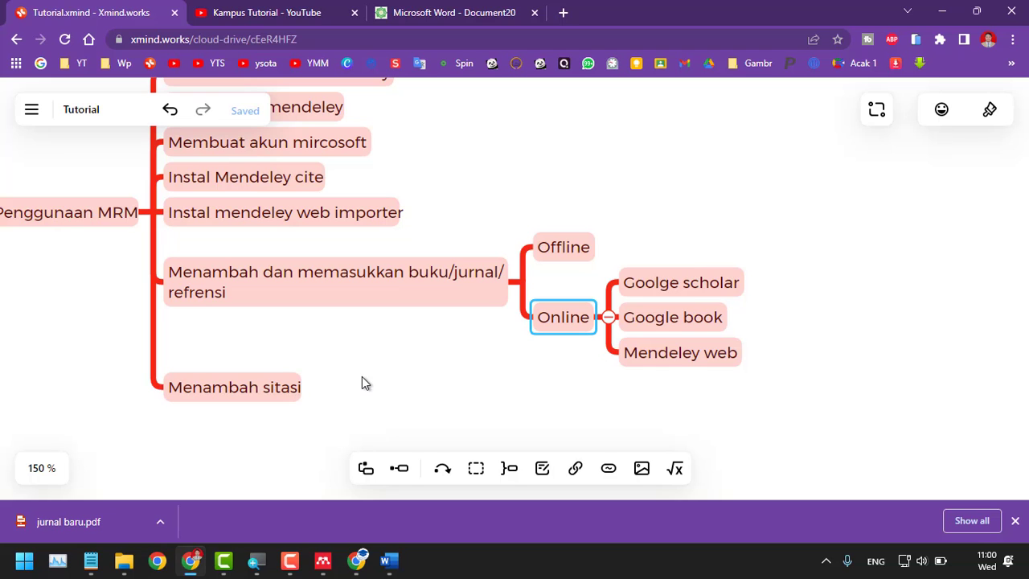
{"action": "scroll", "coordinate": [362, 376], "scroll_direction": "up", "scroll_amount": 3}
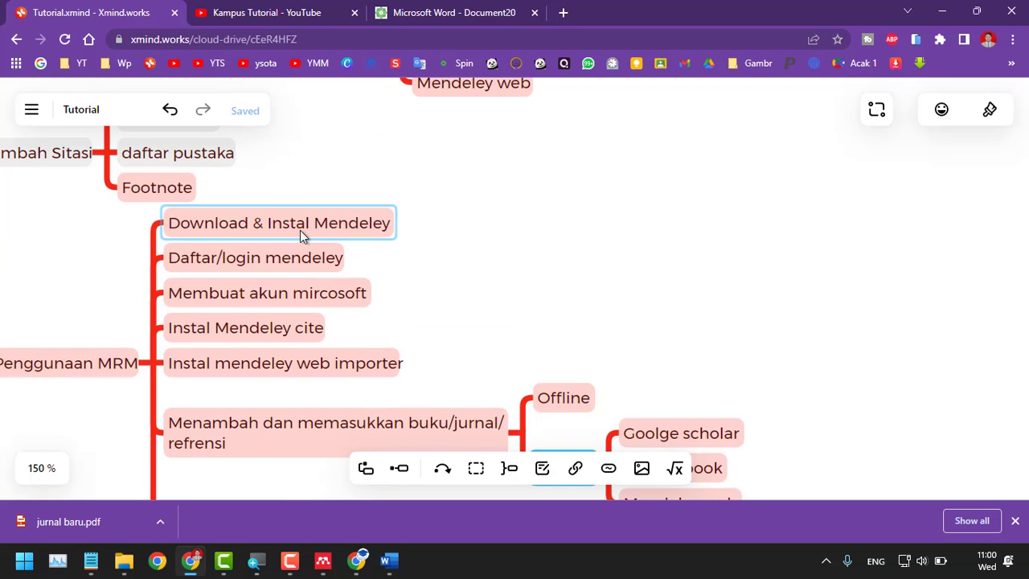